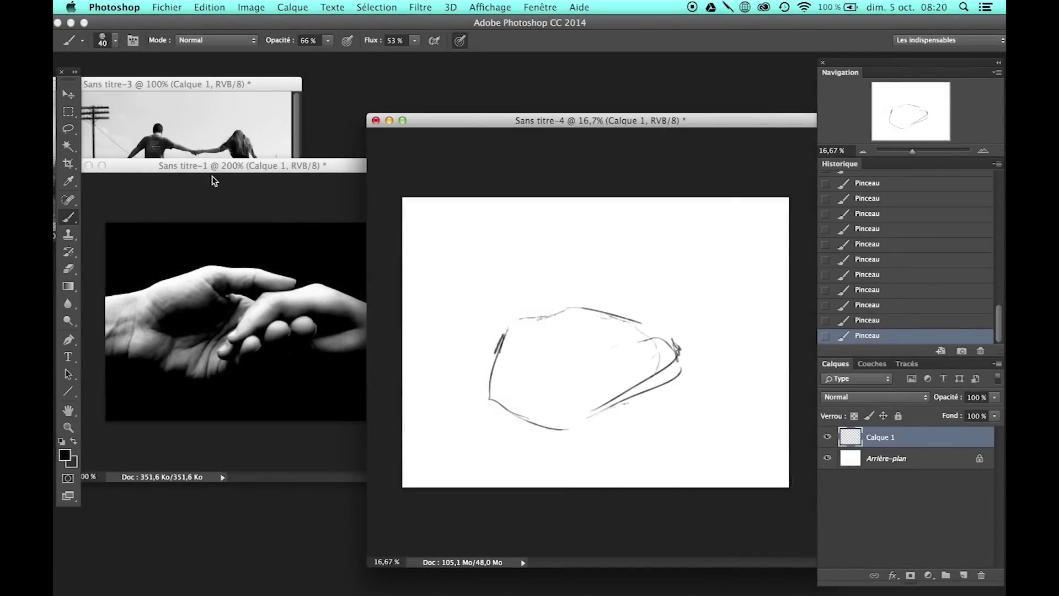
Step: Reshape the hand sketch with a transform and add strokes at its top right
{"action": "right_click", "coordinate": [550, 365]}
{"action": "left_click", "coordinate": [574, 438]}
{"action": "mouse_move", "coordinate": [585, 353]}
{"action": "left_mouse_down"}
{"action": "mouse_move", "coordinate": [568, 336]}
{"action": "mouse_move", "coordinate": [623, 328]}
{"action": "mouse_move", "coordinate": [653, 307]}
{"action": "left_mouse_up"}
{"action": "key", "text": "Return"}
{"action": "left_click_drag", "start_coordinate": [640, 330], "coordinate": [682, 321]}
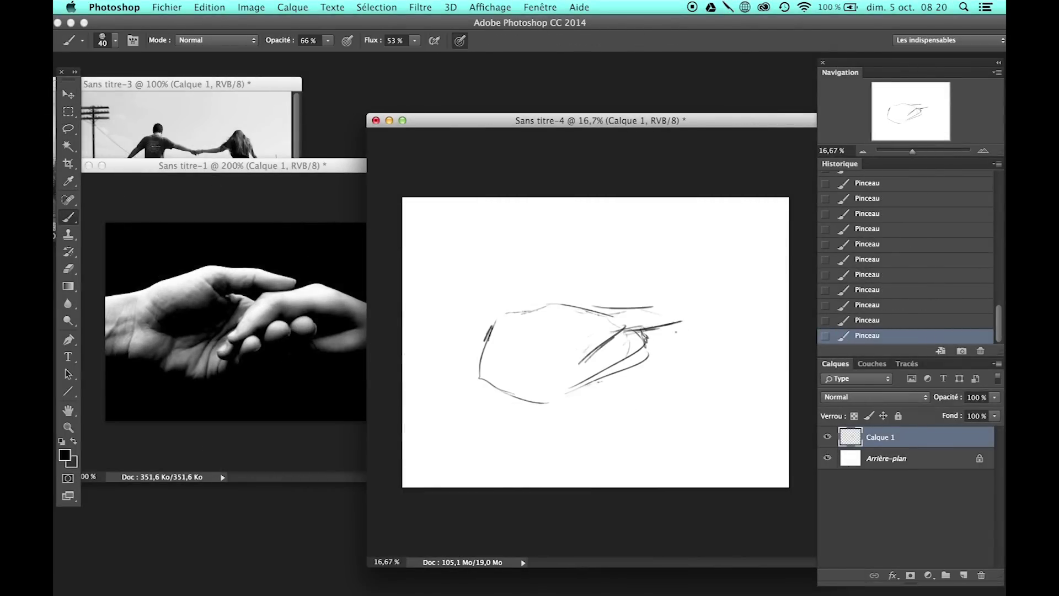
Step: Stretch the sketch wider and lower, then add a short stroke below the finger loops
{"action": "key", "text": "ctrl+t"}
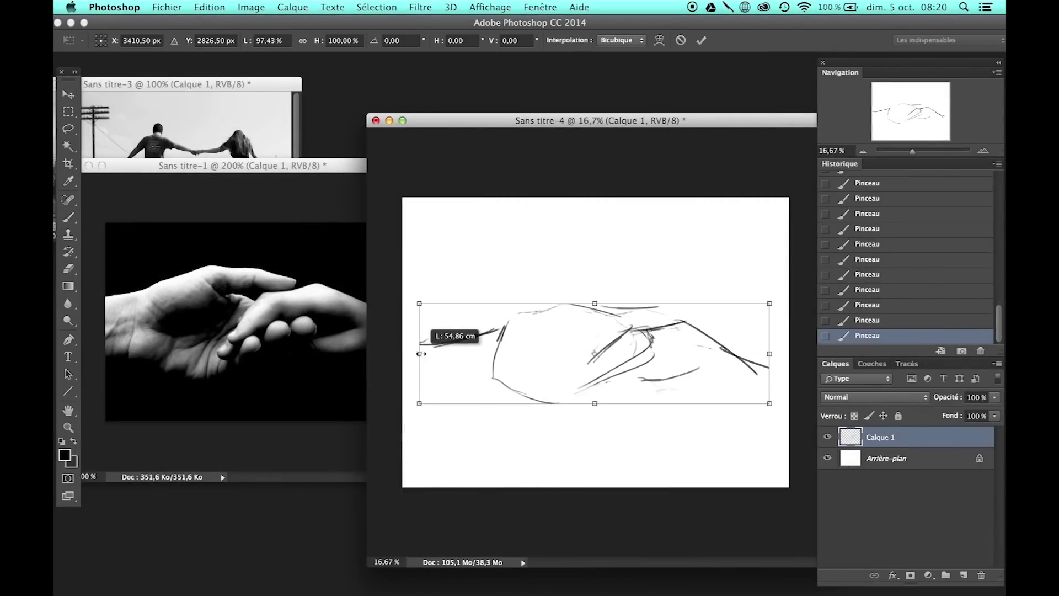
{"action": "mouse_move", "coordinate": [610, 327]}
{"action": "left_mouse_down"}
{"action": "mouse_move", "coordinate": [590, 345]}
{"action": "mouse_move", "coordinate": [670, 353]}
{"action": "left_mouse_up"}
{"action": "key", "text": "Return"}
{"action": "key", "text": "b"}
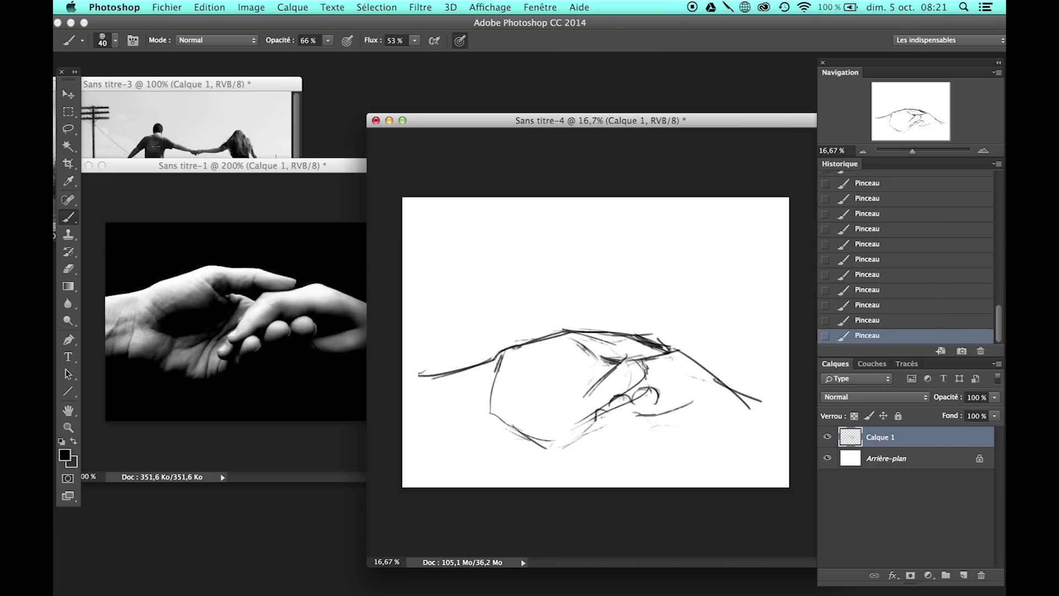
{"action": "left_click_drag", "start_coordinate": [612, 426], "coordinate": [644, 417]}
Step: Erase stray marks near the right and top, and outline the knuckle in dark strokes
{"action": "key", "text": "e"}
{"action": "mouse_move", "coordinate": [689, 351]}
{"action": "left_mouse_down"}
{"action": "mouse_move", "coordinate": [787, 386]}
{"action": "mouse_move", "coordinate": [709, 407]}
{"action": "left_mouse_up"}
{"action": "mouse_move", "coordinate": [714, 364]}
{"action": "left_mouse_down"}
{"action": "mouse_move", "coordinate": [689, 377]}
{"action": "mouse_move", "coordinate": [645, 329]}
{"action": "mouse_move", "coordinate": [662, 347]}
{"action": "mouse_move", "coordinate": [639, 360]}
{"action": "mouse_move", "coordinate": [586, 359]}
{"action": "left_mouse_up"}
{"action": "key", "text": "b"}
{"action": "mouse_move", "coordinate": [598, 361]}
{"action": "left_mouse_down"}
{"action": "mouse_move", "coordinate": [655, 357]}
{"action": "mouse_move", "coordinate": [648, 387]}
{"action": "left_mouse_up"}
Step: Darken the right contour and lower-right area of the clasped hands
{"action": "key", "text": "e"}
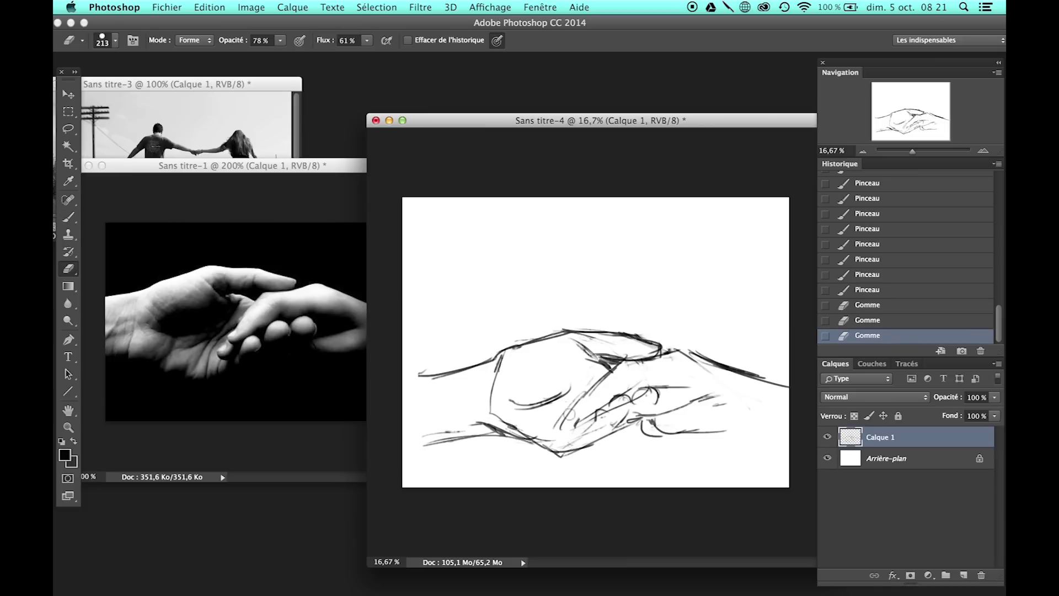
{"action": "key", "text": "b"}
{"action": "mouse_move", "coordinate": [612, 355]}
{"action": "left_mouse_down"}
{"action": "mouse_move", "coordinate": [784, 386]}
{"action": "mouse_move", "coordinate": [790, 377]}
{"action": "left_mouse_up"}
{"action": "left_click_drag", "start_coordinate": [723, 436], "coordinate": [781, 426]}
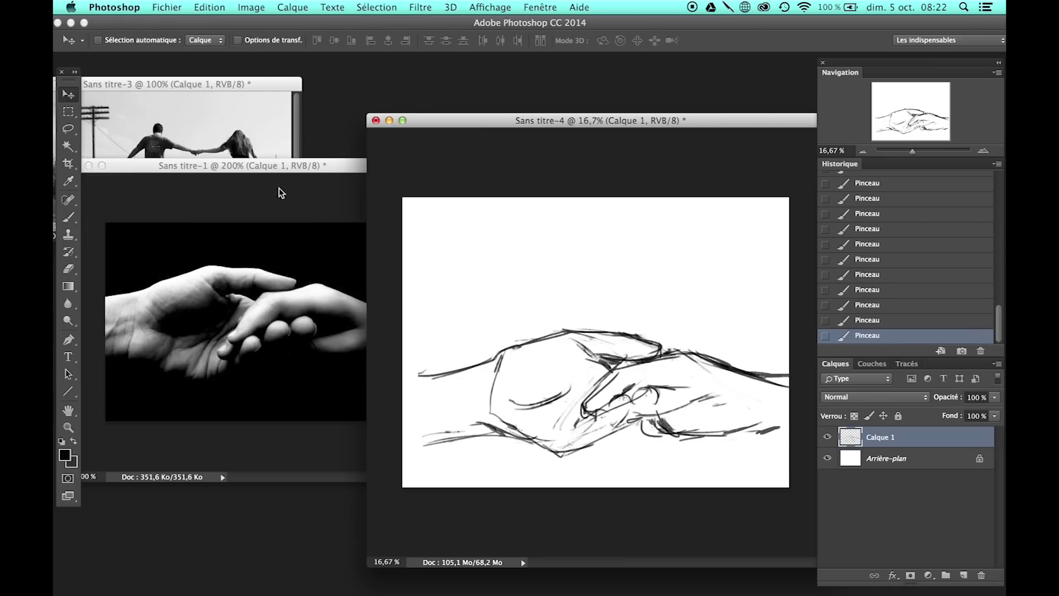
Step: Shift the drawing up and left with a lasso selection and free transform
{"action": "left_click_drag", "start_coordinate": [683, 306], "coordinate": [674, 302]}
{"action": "key", "text": "l"}
{"action": "right_click", "coordinate": [629, 373]}
{"action": "left_click", "coordinate": [694, 495]}
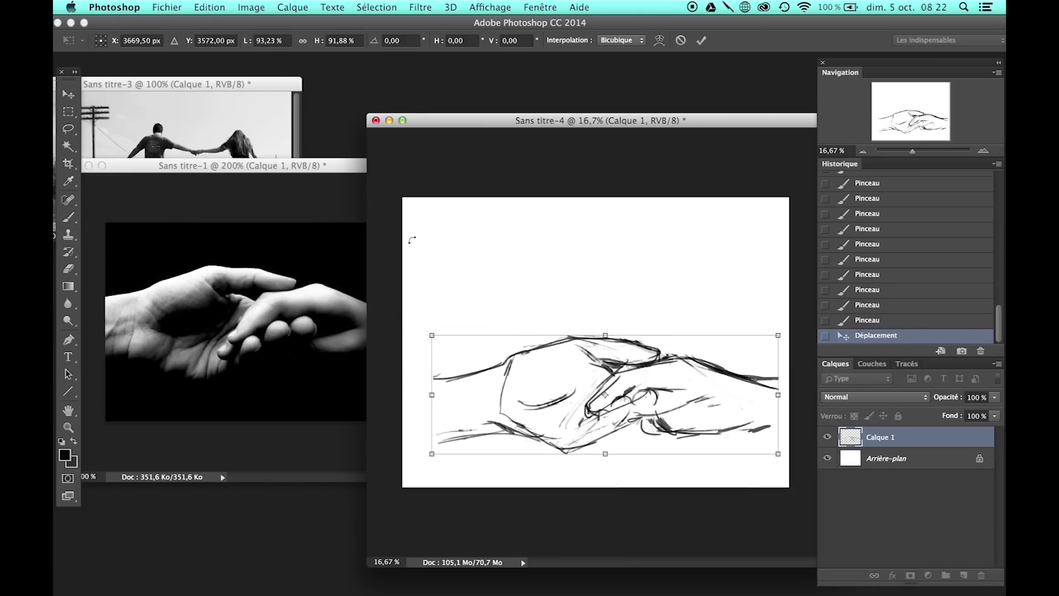
{"action": "key", "text": "Return"}
Step: Add a new layer and extend the hill contour to both canvas edges
{"action": "key", "text": "v"}
{"action": "left_click", "coordinate": [292, 7]}
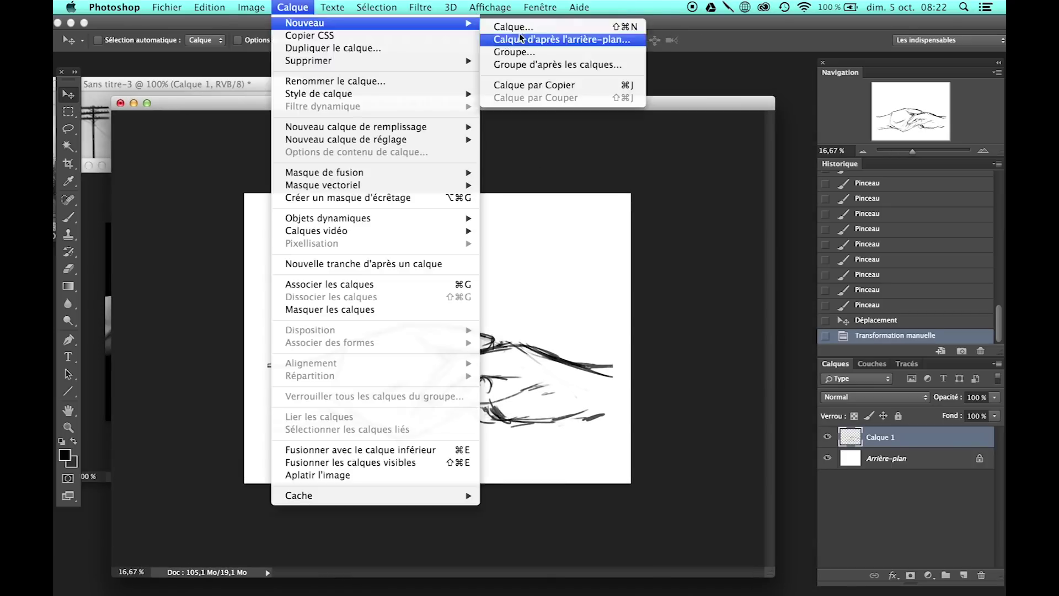
{"action": "left_click", "coordinate": [502, 26]}
{"action": "key", "text": "Return"}
{"action": "key", "text": "b"}
{"action": "left_click_drag", "start_coordinate": [243, 363], "coordinate": [270, 364]}
{"action": "left_click_drag", "start_coordinate": [606, 366], "coordinate": [631, 367]}
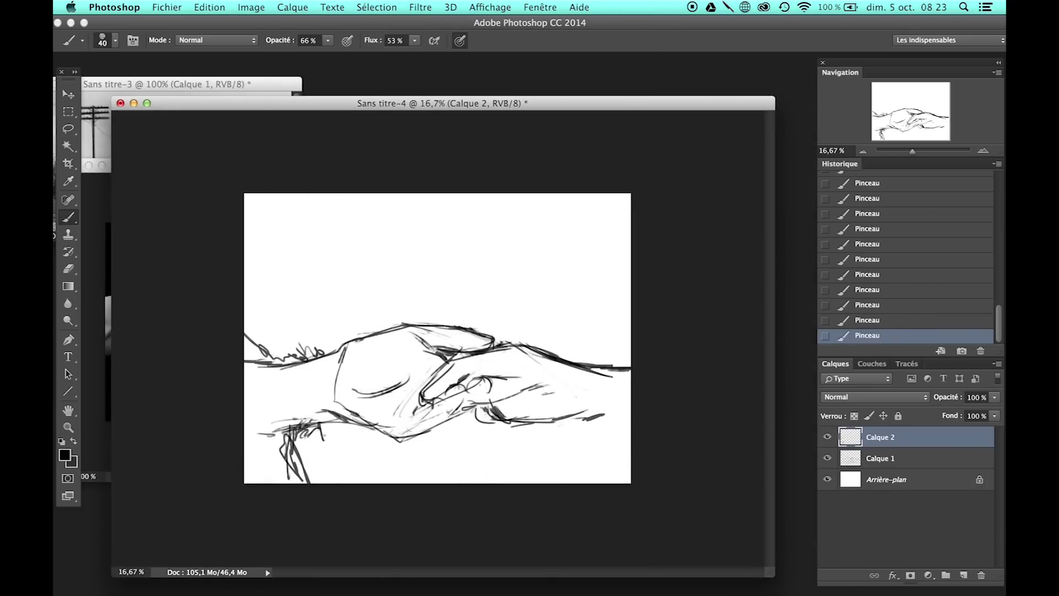
Step: Link Calque 1 with Calque 2, then move and shrink both sketch layers to about 75%
{"action": "key", "text": "v"}
{"action": "left_click_drag", "start_coordinate": [485, 364], "coordinate": [496, 366]}
{"action": "key", "text": "ctrl+z"}
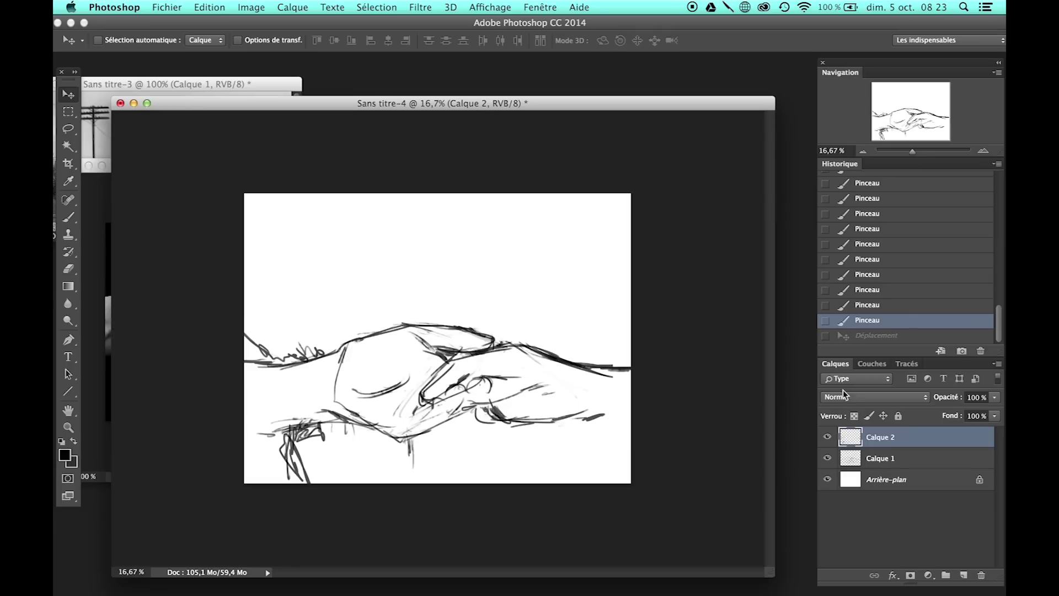
{"action": "left_click", "coordinate": [877, 457], "text": "shift"}
{"action": "left_click_drag", "start_coordinate": [485, 353], "coordinate": [485, 330]}
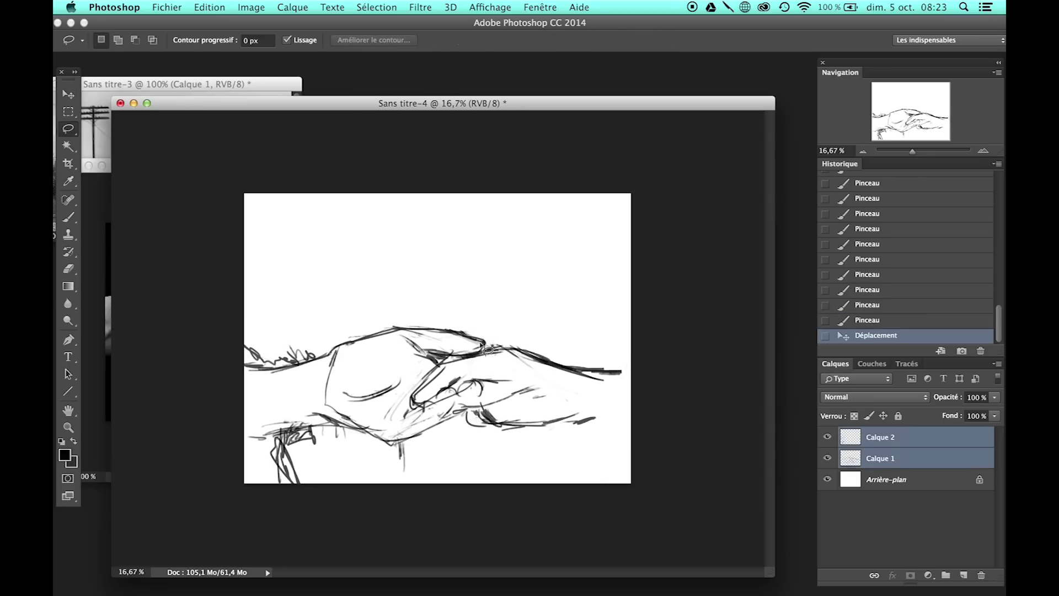
{"action": "key", "text": "ctrl+t"}
{"action": "left_click_drag", "start_coordinate": [244, 323], "coordinate": [314, 359]}
{"action": "mouse_move", "coordinate": [449, 395]}
{"action": "left_mouse_down"}
{"action": "mouse_move", "coordinate": [425, 375]}
{"action": "mouse_move", "coordinate": [419, 386]}
{"action": "left_mouse_up"}
{"action": "key", "text": "Return"}
Step: On Calque 2, add strokes to the hill and its upper and lower right
{"action": "key", "text": "b"}
{"action": "left_click", "coordinate": [881, 437]}
{"action": "left_click_drag", "start_coordinate": [574, 380], "coordinate": [616, 363]}
{"action": "mouse_move", "coordinate": [550, 438]}
{"action": "left_mouse_down"}
{"action": "mouse_move", "coordinate": [599, 473]}
{"action": "mouse_move", "coordinate": [630, 424]}
{"action": "left_mouse_up"}
{"action": "left_click_drag", "start_coordinate": [541, 424], "coordinate": [631, 428]}
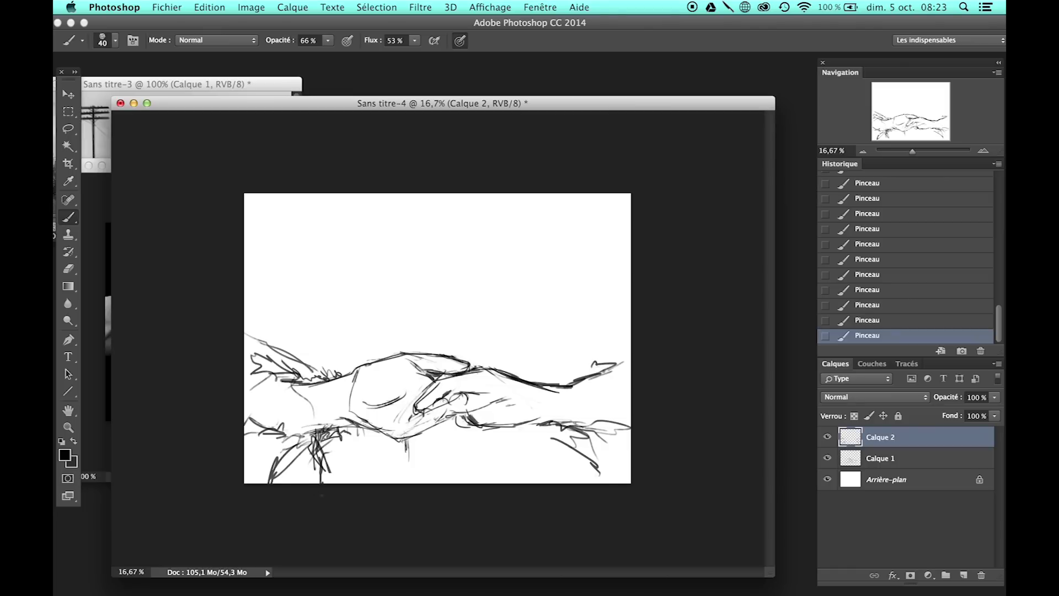
Step: Sketch curls, arcs, an eye-like dot and a short line above the hill's left side
{"action": "left_click_drag", "start_coordinate": [265, 317], "coordinate": [291, 288]}
{"action": "left_click_drag", "start_coordinate": [280, 349], "coordinate": [302, 285]}
{"action": "left_click_drag", "start_coordinate": [308, 300], "coordinate": [346, 285]}
{"action": "left_click_drag", "start_coordinate": [312, 331], "coordinate": [305, 352]}
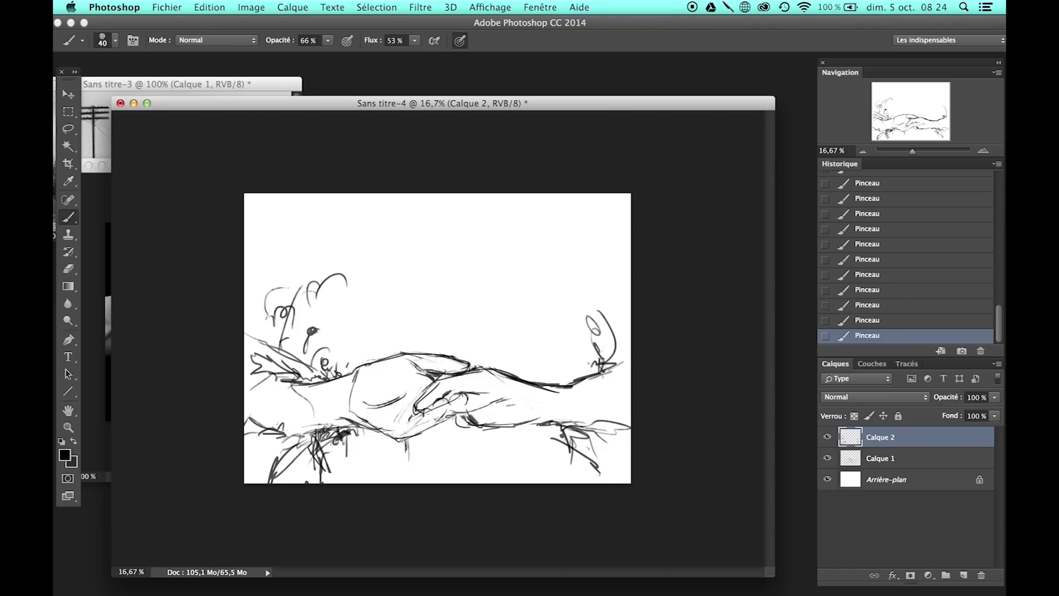
Step: Flip the canvas horizontally and redraw arcs at the lower middle, stepping back in history
{"action": "left_click", "coordinate": [251, 7]}
{"action": "left_click", "coordinate": [485, 204]}
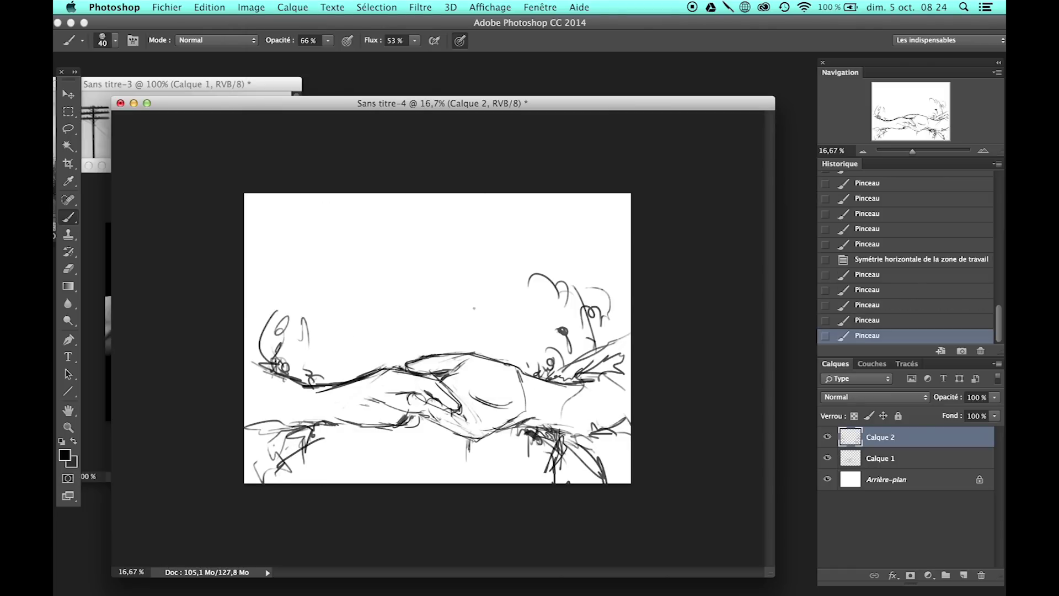
{"action": "left_click_drag", "start_coordinate": [386, 425], "coordinate": [436, 434]}
{"action": "key", "text": "ctrl+alt+z"}
{"action": "key", "text": "ctrl+alt+z"}
{"action": "left_click_drag", "start_coordinate": [519, 437], "coordinate": [551, 474]}
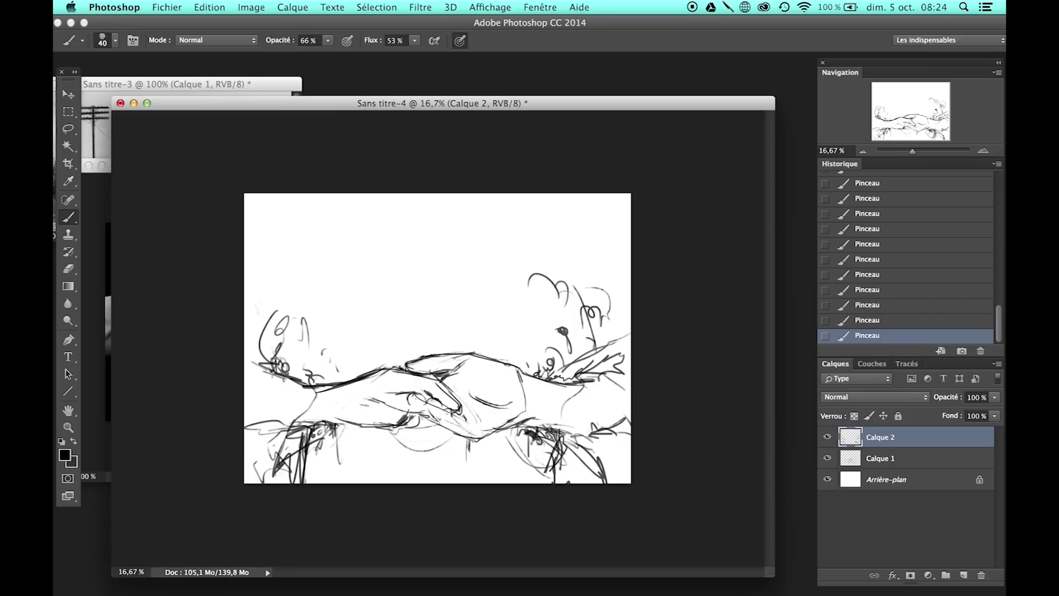
{"action": "left_click", "coordinate": [877, 290]}
Step: Erase parts of the old Calque 1 sketch under the arms
{"action": "key", "text": "alt+bracketleft"}
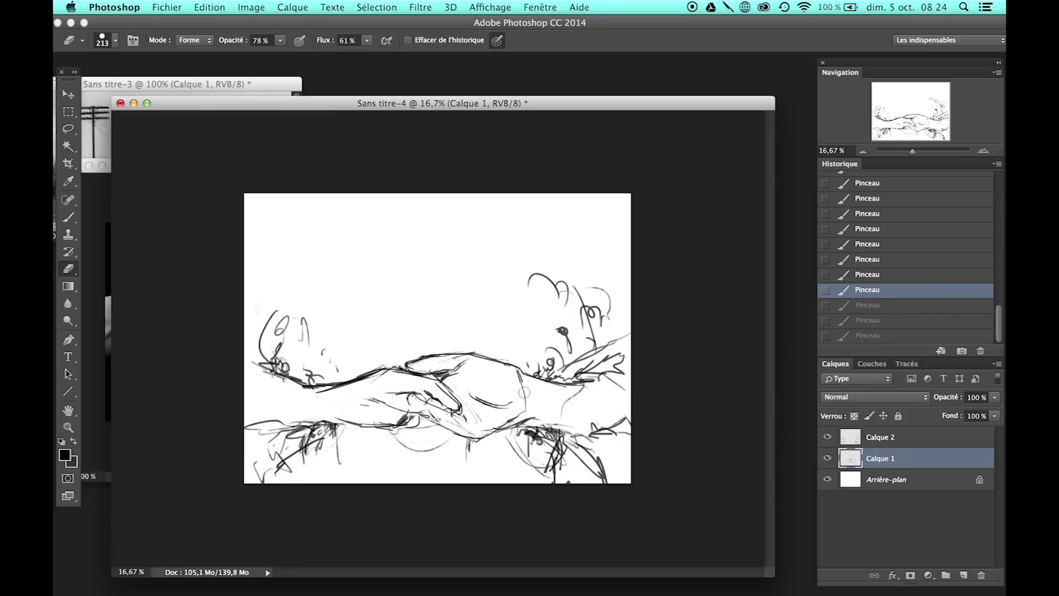
{"action": "key", "text": "e"}
{"action": "left_click_drag", "start_coordinate": [499, 414], "coordinate": [524, 430]}
{"action": "left_click_drag", "start_coordinate": [450, 430], "coordinate": [485, 450]}
{"action": "left_click", "coordinate": [72, 221]}
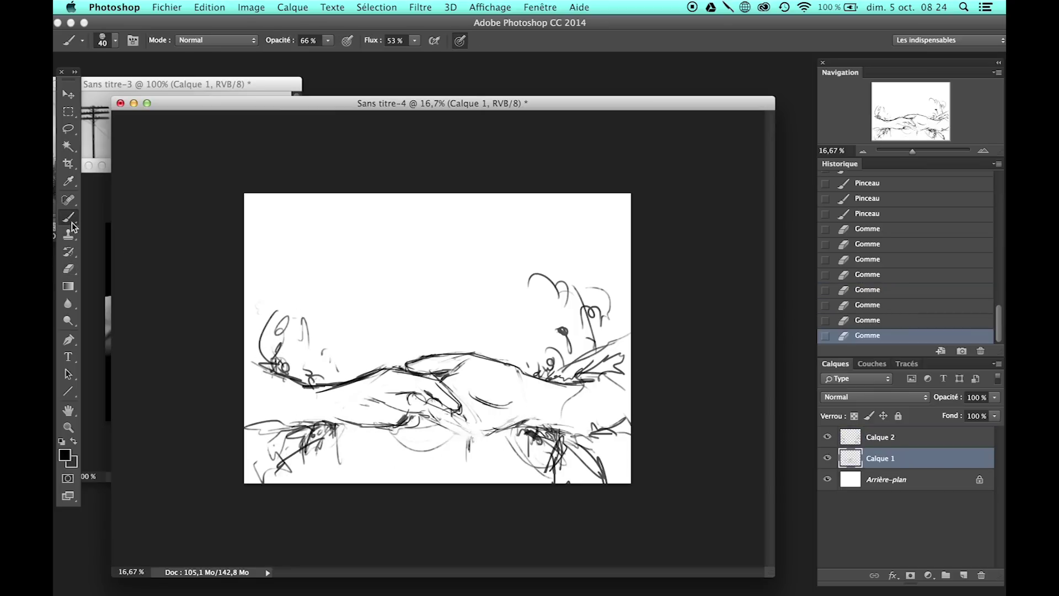
{"action": "left_click", "coordinate": [889, 438]}
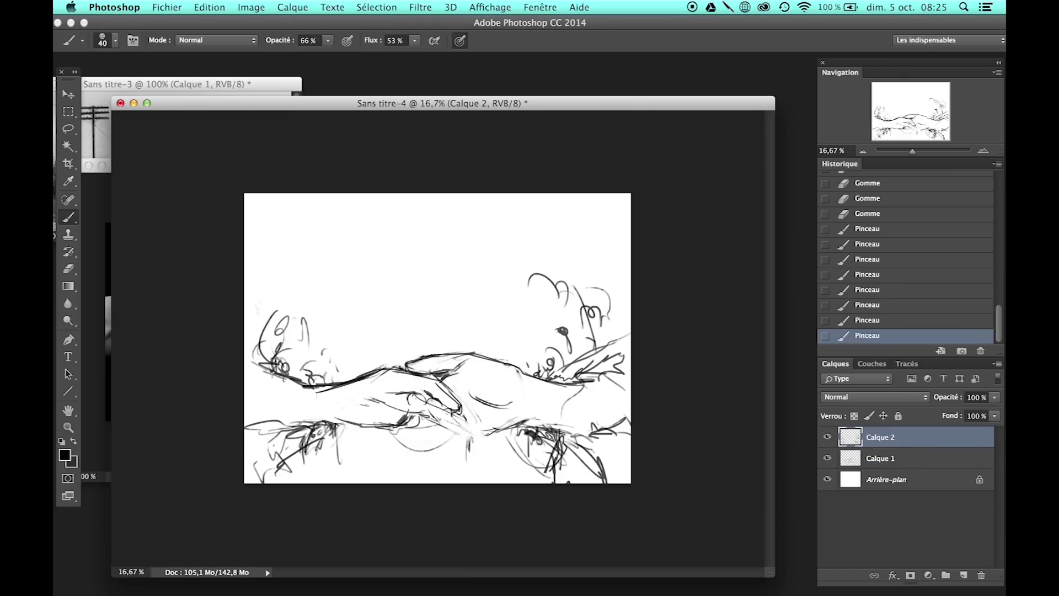
Step: Add diagonal strokes on the right side and across the left arm, then add a new layer
{"action": "left_click_drag", "start_coordinate": [529, 416], "coordinate": [631, 383]}
{"action": "left_click_drag", "start_coordinate": [543, 403], "coordinate": [631, 354]}
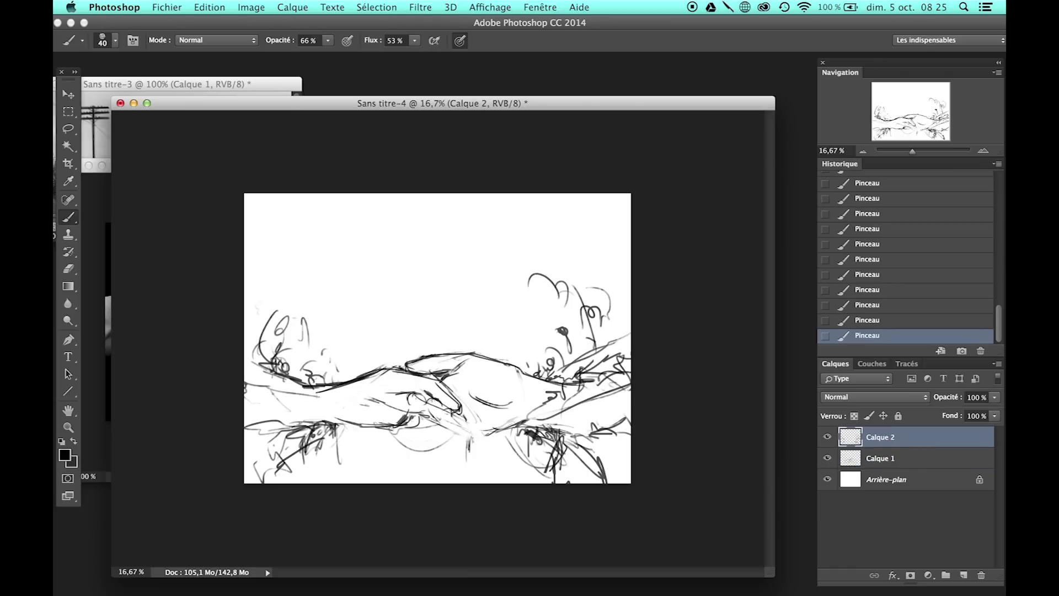
{"action": "left_click_drag", "start_coordinate": [244, 356], "coordinate": [377, 402]}
{"action": "left_click_drag", "start_coordinate": [311, 388], "coordinate": [412, 418]}
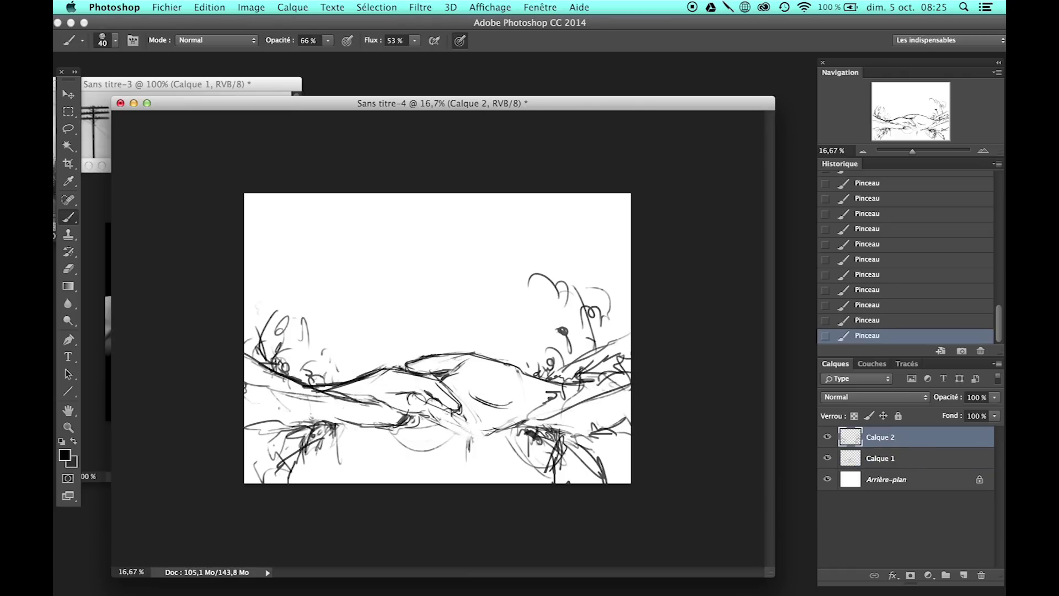
{"action": "left_click", "coordinate": [293, 7]}
{"action": "left_click", "coordinate": [567, 33]}
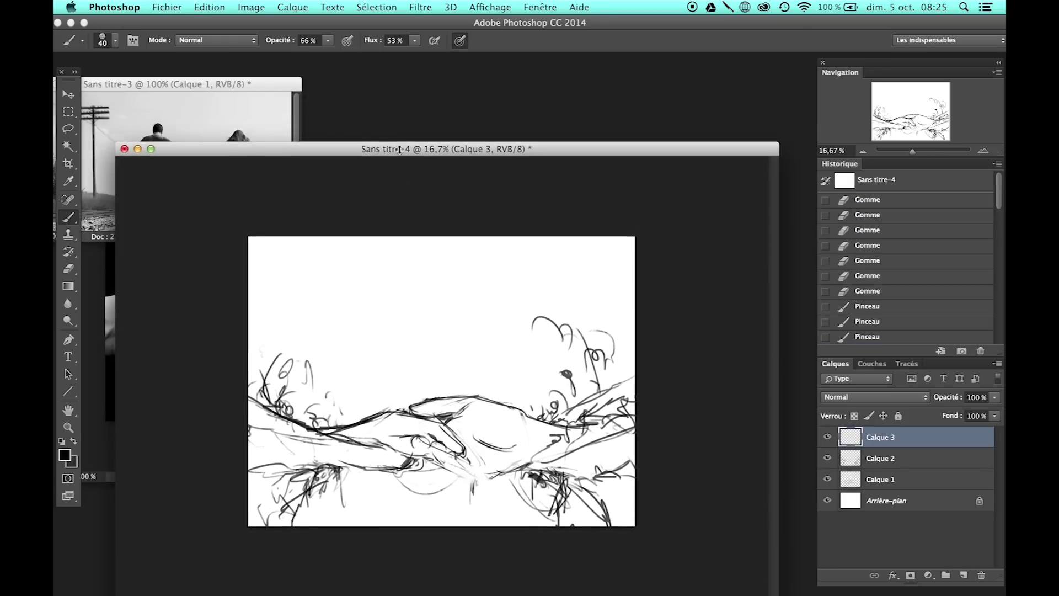
Step: Sketch two small figures holding hands on top of the hill
{"action": "left_click_drag", "start_coordinate": [441, 146], "coordinate": [445, 234]}
{"action": "left_click_drag", "start_coordinate": [412, 389], "coordinate": [445, 396]}
{"action": "mouse_move", "coordinate": [410, 386]}
{"action": "left_mouse_down"}
{"action": "mouse_move", "coordinate": [385, 403]}
{"action": "mouse_move", "coordinate": [413, 417]}
{"action": "mouse_move", "coordinate": [414, 441]}
{"action": "left_mouse_up"}
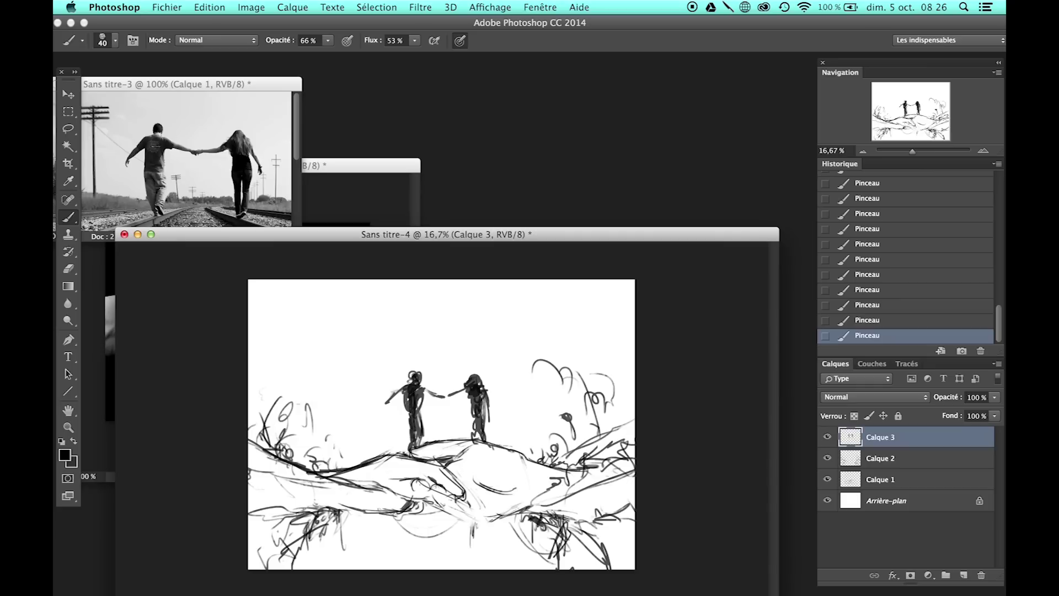
Step: Add loopy and zigzag strokes along the canvas bottom on Calque 2
{"action": "left_click", "coordinate": [898, 463]}
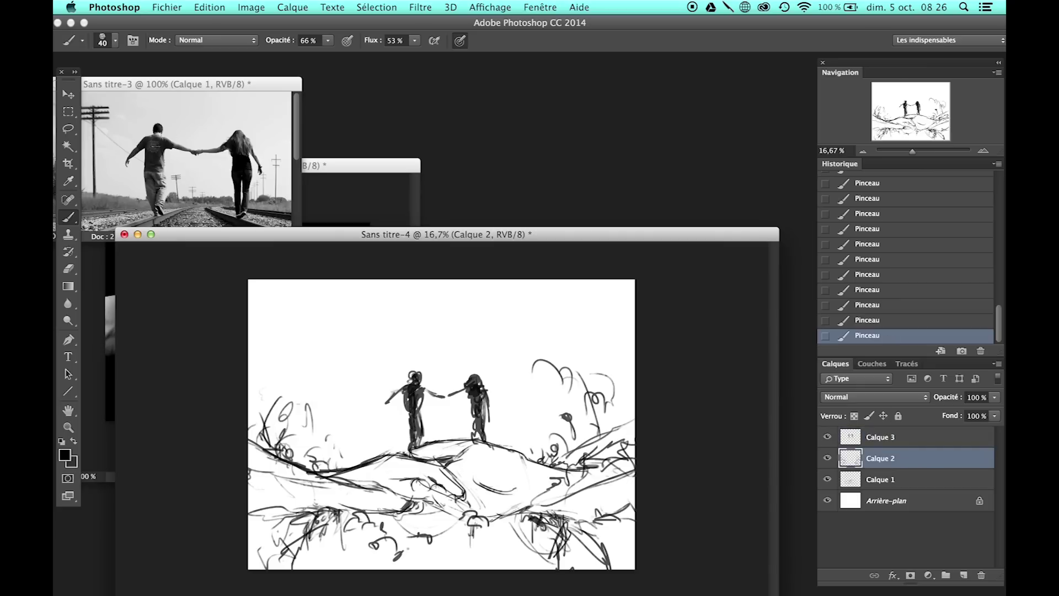
{"action": "left_click_drag", "start_coordinate": [364, 546], "coordinate": [530, 532]}
{"action": "left_click_drag", "start_coordinate": [441, 527], "coordinate": [527, 567]}
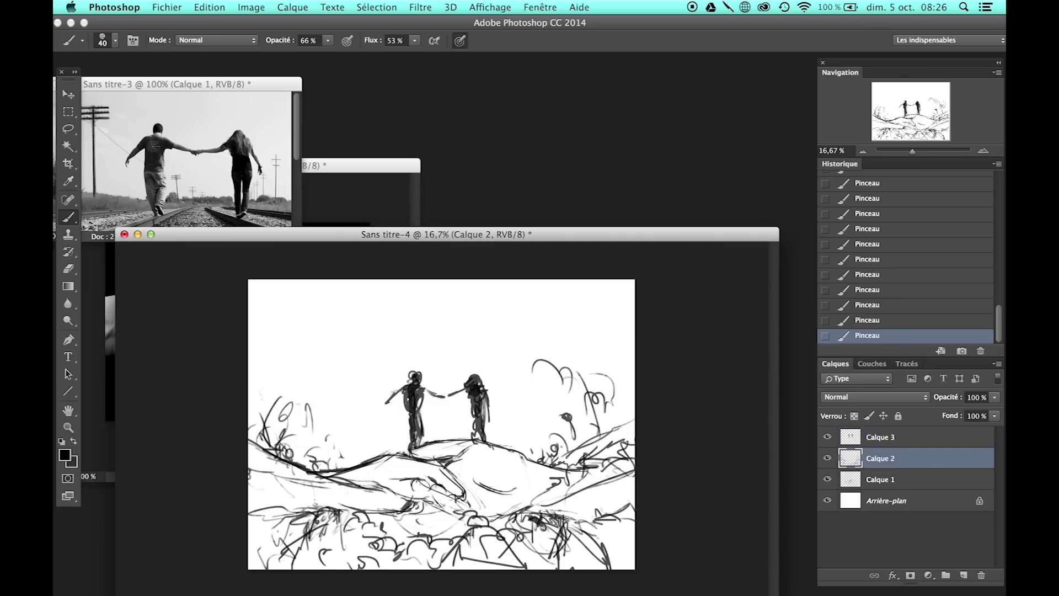
{"action": "left_click", "coordinate": [888, 479]}
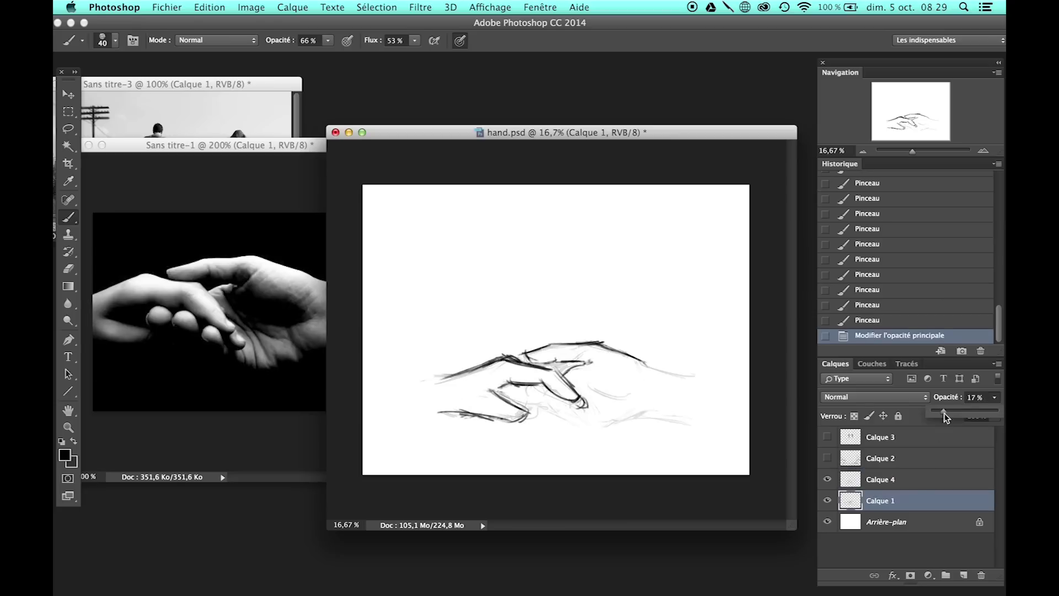
Step: Undo one stroke, redraw the right side, and lasso-move and rotate the lower-right strokes
{"action": "left_click", "coordinate": [906, 320]}
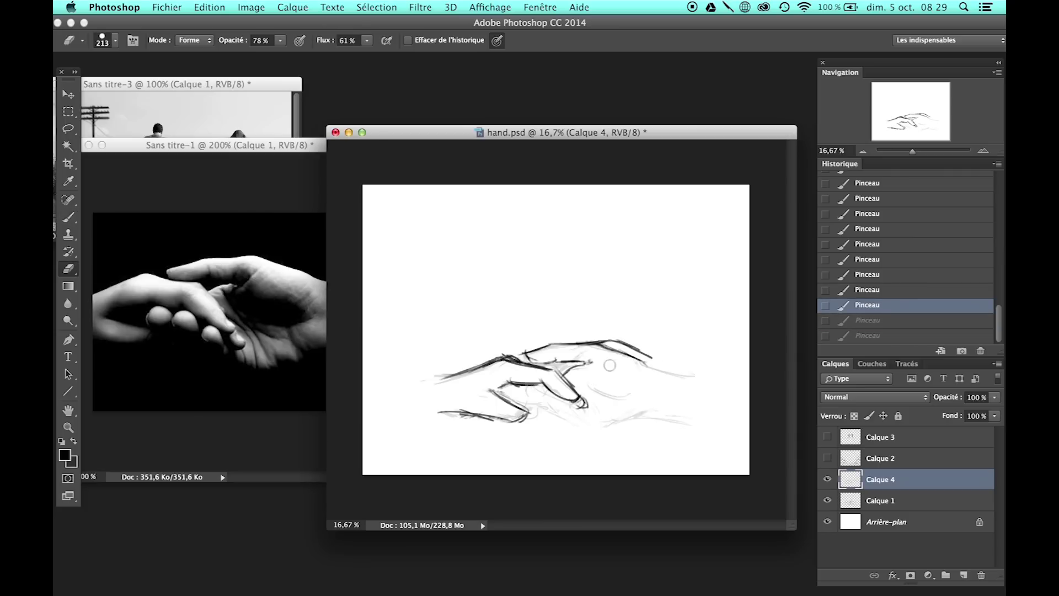
{"action": "left_click_drag", "start_coordinate": [601, 341], "coordinate": [725, 380]}
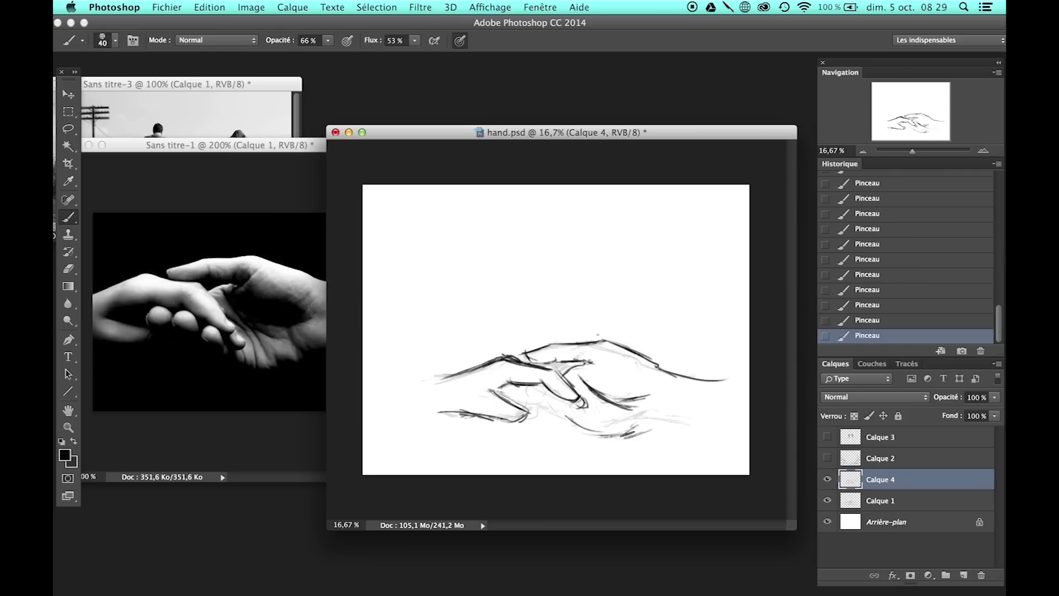
{"action": "key", "text": "l"}
{"action": "left_click_drag", "start_coordinate": [585, 366], "coordinate": [623, 458]}
{"action": "right_click", "coordinate": [623, 418], "text": "ctrl"}
{"action": "key", "text": "Escape"}
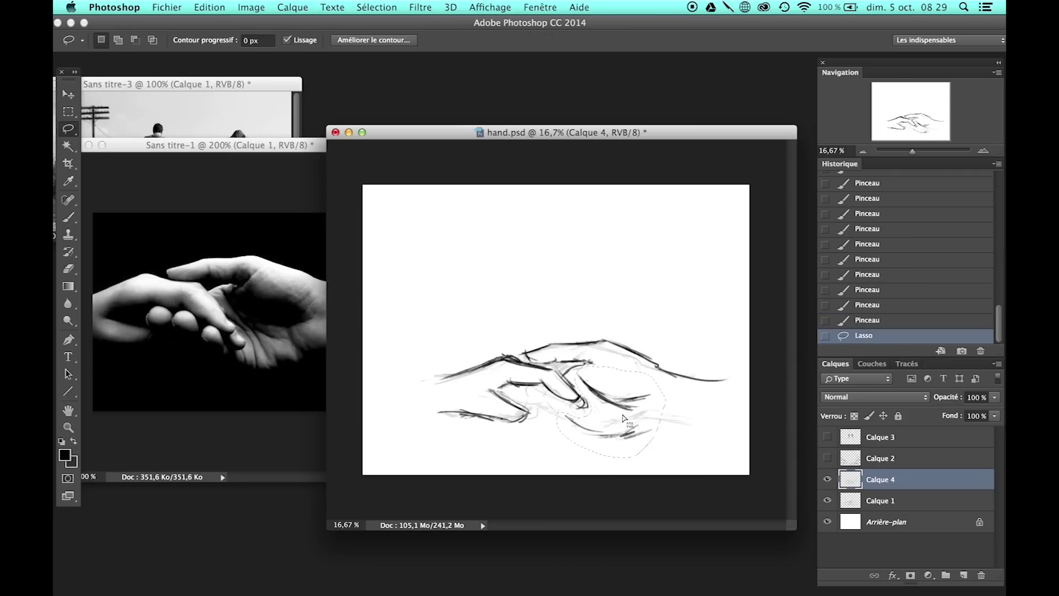
{"action": "key", "text": "ctrl+t"}
{"action": "left_click_drag", "start_coordinate": [623, 418], "coordinate": [607, 402]}
{"action": "key", "text": "Return"}
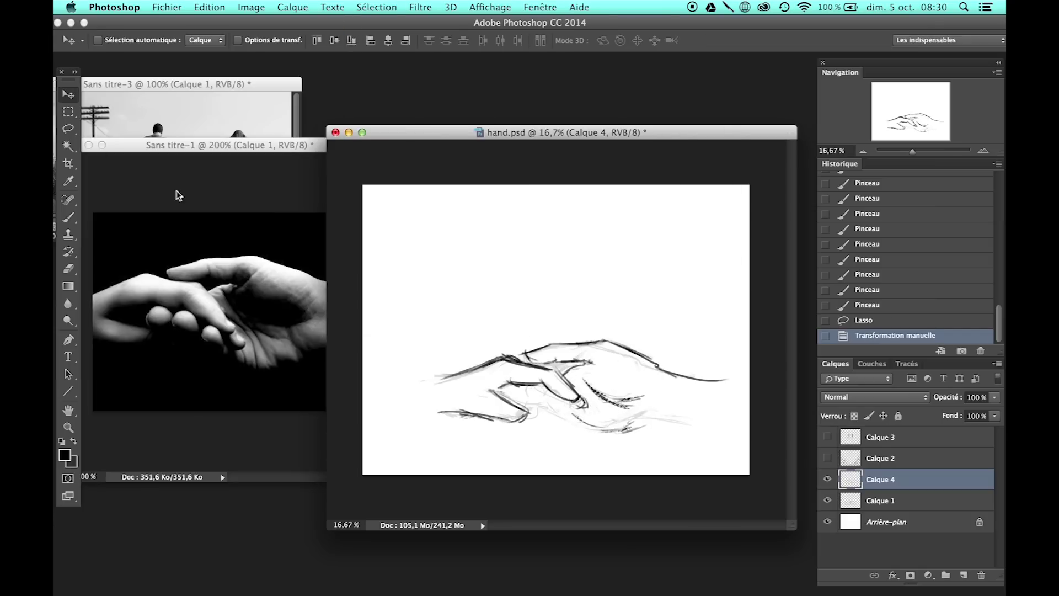
{"action": "key", "text": "b"}
{"action": "key", "text": "ctrl+d"}
Step: Rework the knuckle strokes and add hatching below the knuckles
{"action": "mouse_move", "coordinate": [559, 365]}
{"action": "left_mouse_down"}
{"action": "mouse_move", "coordinate": [605, 358]}
{"action": "mouse_move", "coordinate": [593, 364]}
{"action": "left_mouse_up"}
{"action": "key", "text": "e"}
{"action": "mouse_move", "coordinate": [582, 367]}
{"action": "left_mouse_down"}
{"action": "mouse_move", "coordinate": [599, 383]}
{"action": "mouse_move", "coordinate": [621, 361]}
{"action": "mouse_move", "coordinate": [741, 386]}
{"action": "left_mouse_up"}
{"action": "key", "text": "b"}
{"action": "left_click_drag", "start_coordinate": [598, 383], "coordinate": [624, 397]}
{"action": "left_click_drag", "start_coordinate": [601, 389], "coordinate": [646, 400]}
{"action": "left_click_drag", "start_coordinate": [606, 394], "coordinate": [650, 406]}
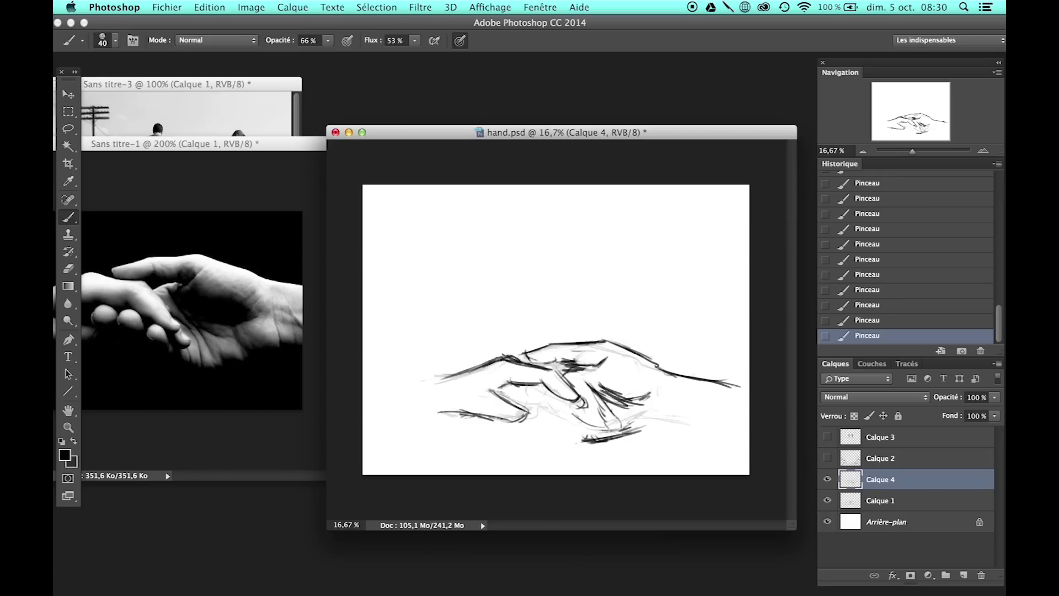
Step: Lasso the left strokes and nudge them into place with free transform
{"action": "key", "text": "l"}
{"action": "left_click_drag", "start_coordinate": [563, 367], "coordinate": [579, 436]}
{"action": "right_click", "coordinate": [628, 333]}
{"action": "left_click", "coordinate": [668, 475]}
{"action": "left_click_drag", "start_coordinate": [490, 346], "coordinate": [491, 353]}
{"action": "key", "text": "Return"}
{"action": "key", "text": "ctrl+d"}
{"action": "key", "text": "b"}
Step: Draw finger curls, rework the left strokes, and hide the faded old sketch layer
{"action": "left_click_drag", "start_coordinate": [524, 392], "coordinate": [537, 399]}
{"action": "left_click_drag", "start_coordinate": [549, 405], "coordinate": [567, 419]}
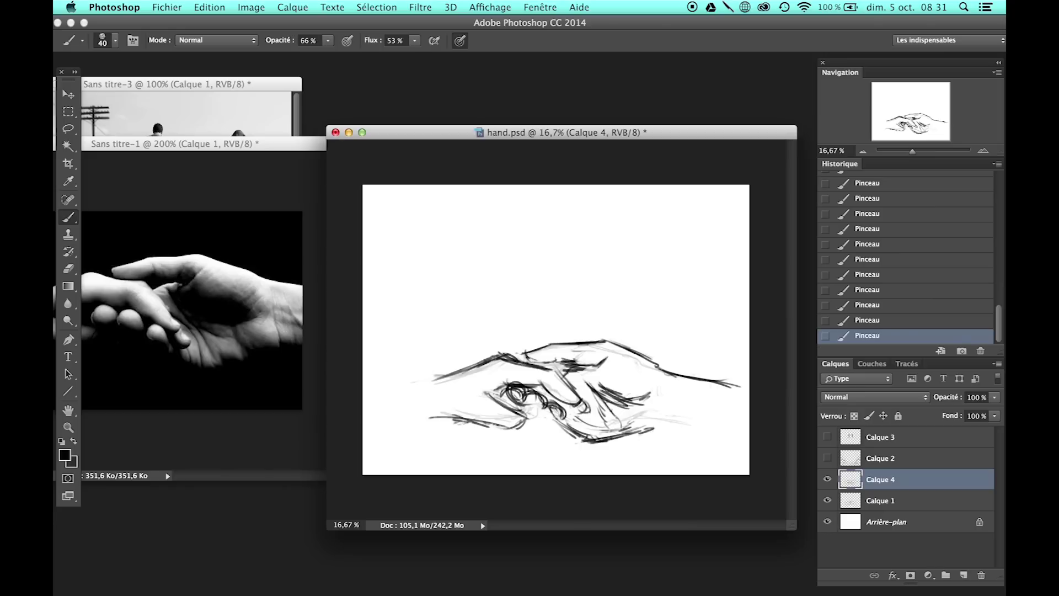
{"action": "left_click_drag", "start_coordinate": [402, 381], "coordinate": [490, 353]}
{"action": "key", "text": "e"}
{"action": "key", "text": "ctrl+alt+z"}
{"action": "key", "text": "ctrl+alt+z"}
{"action": "key", "text": "ctrl+alt+z"}
{"action": "key", "text": "b"}
{"action": "left_click_drag", "start_coordinate": [508, 410], "coordinate": [547, 417]}
{"action": "left_click", "coordinate": [826, 501]}
Step: Create a new layer and add small strokes to the lower hands
{"action": "left_click", "coordinate": [292, 7]}
{"action": "left_click", "coordinate": [524, 21]}
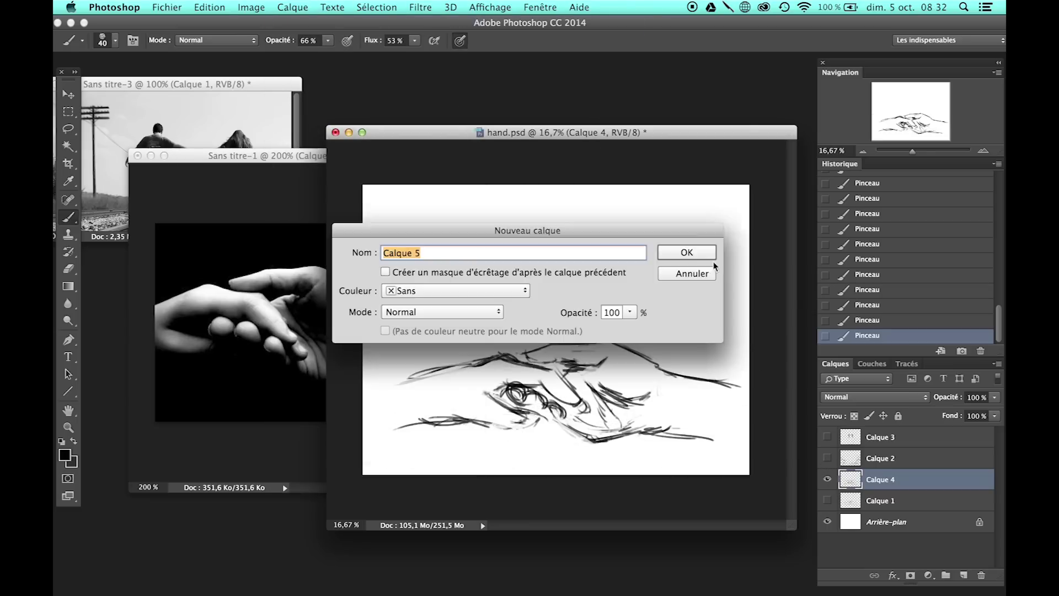
{"action": "key", "text": "Return"}
{"action": "mouse_move", "coordinate": [552, 424]}
{"action": "left_mouse_down"}
{"action": "mouse_move", "coordinate": [599, 436]}
{"action": "mouse_move", "coordinate": [592, 441]}
{"action": "left_mouse_up"}
{"action": "mouse_move", "coordinate": [477, 438]}
{"action": "left_mouse_down"}
{"action": "mouse_move", "coordinate": [503, 429]}
{"action": "mouse_move", "coordinate": [505, 440]}
{"action": "left_mouse_up"}
{"action": "left_click_drag", "start_coordinate": [479, 456], "coordinate": [512, 455]}
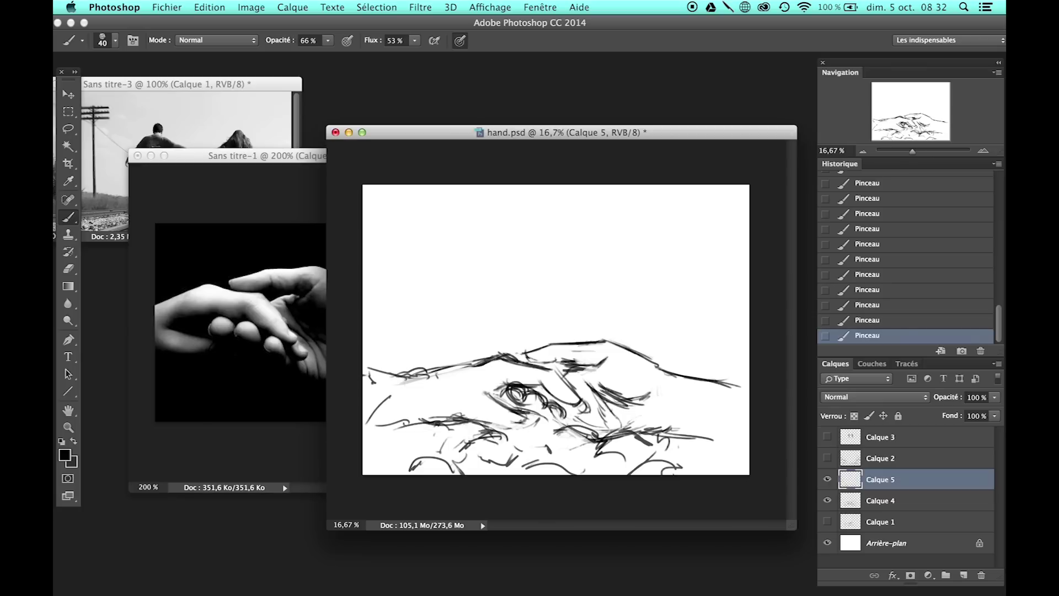
Step: Delete the Calque 2 layer and sketch strokes along the canvas right edge
{"action": "left_click", "coordinate": [880, 458]}
{"action": "key", "text": "BackSpace"}
{"action": "left_click_drag", "start_coordinate": [711, 361], "coordinate": [748, 344]}
{"action": "left_click_drag", "start_coordinate": [717, 386], "coordinate": [739, 381]}
{"action": "left_click", "coordinate": [826, 437]}
{"action": "left_click", "coordinate": [826, 437]}
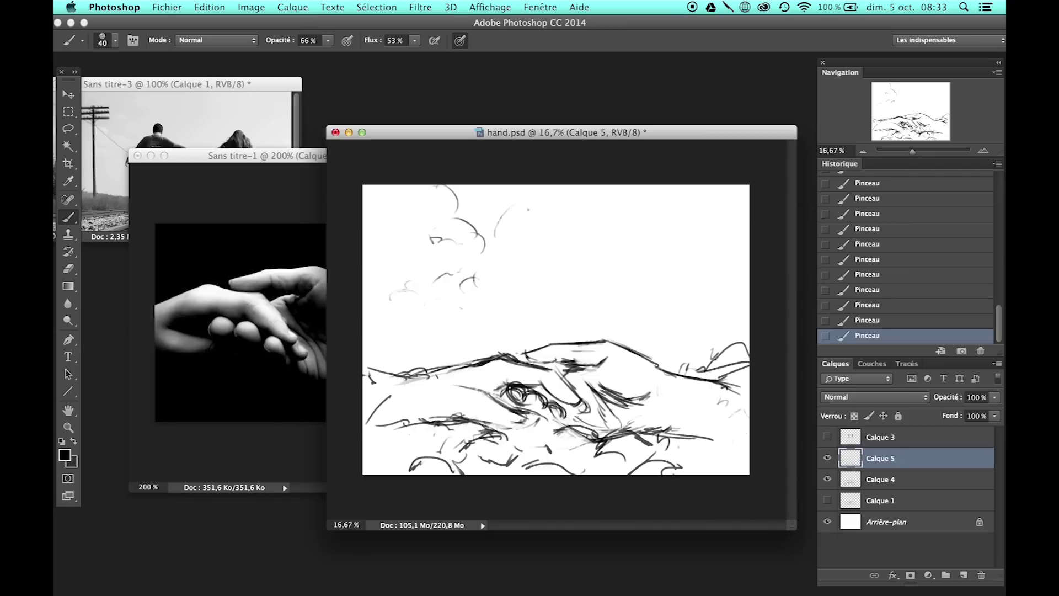
Step: Sketch cloud arcs across the sky and just above the hills
{"action": "left_click_drag", "start_coordinate": [605, 236], "coordinate": [634, 207]}
{"action": "left_click_drag", "start_coordinate": [630, 234], "coordinate": [672, 194]}
{"action": "left_click_drag", "start_coordinate": [606, 330], "coordinate": [651, 302]}
{"action": "left_click_drag", "start_coordinate": [655, 313], "coordinate": [670, 310]}
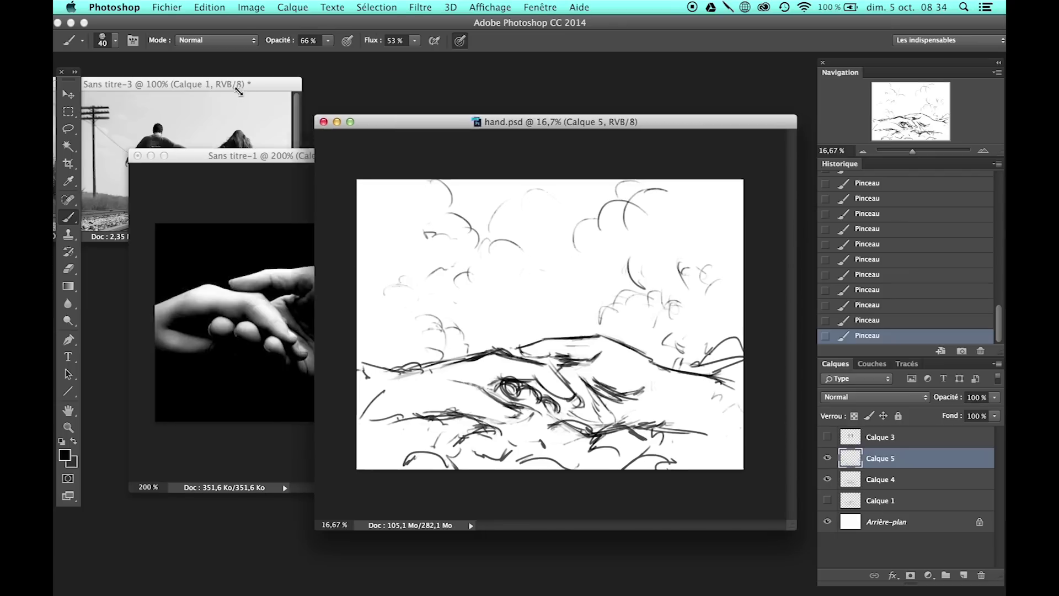
Step: Unlock the Background as a layer and Paint Bucket fill it with dark green
{"action": "left_click", "coordinate": [362, 133]}
{"action": "left_click", "coordinate": [979, 521]}
{"action": "left_click", "coordinate": [65, 454]}
{"action": "left_click", "coordinate": [524, 268]}
{"action": "left_click", "coordinate": [433, 282]}
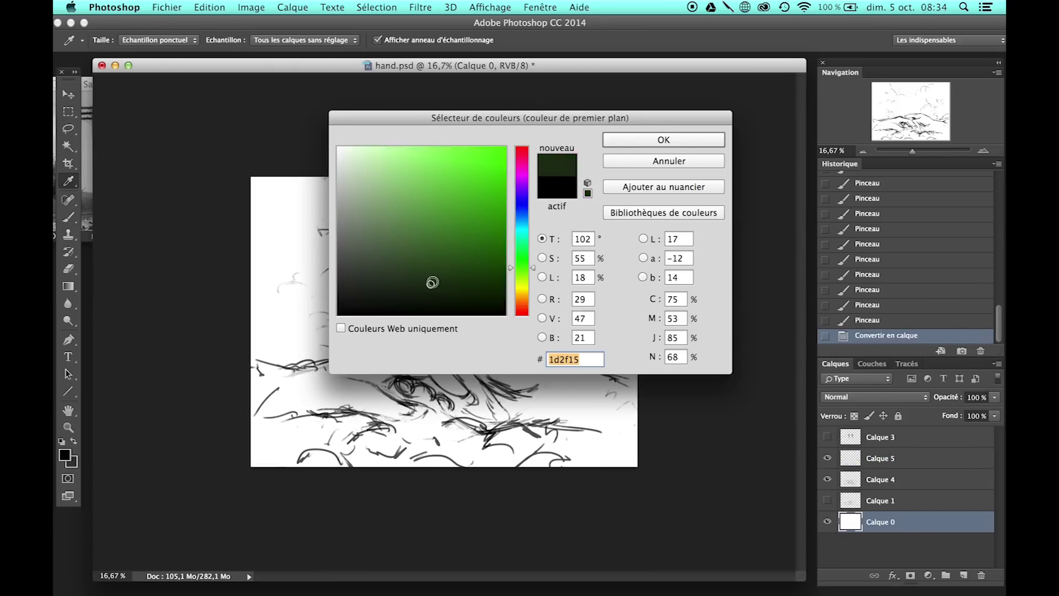
{"action": "left_click", "coordinate": [664, 139]}
{"action": "left_click", "coordinate": [68, 285]}
{"action": "left_click", "coordinate": [140, 295]}
{"action": "left_click", "coordinate": [397, 314]}
Step: Shift the green fill to a deep teal with Hue/Saturation
{"action": "left_click", "coordinate": [70, 287]}
{"action": "left_click", "coordinate": [251, 7]}
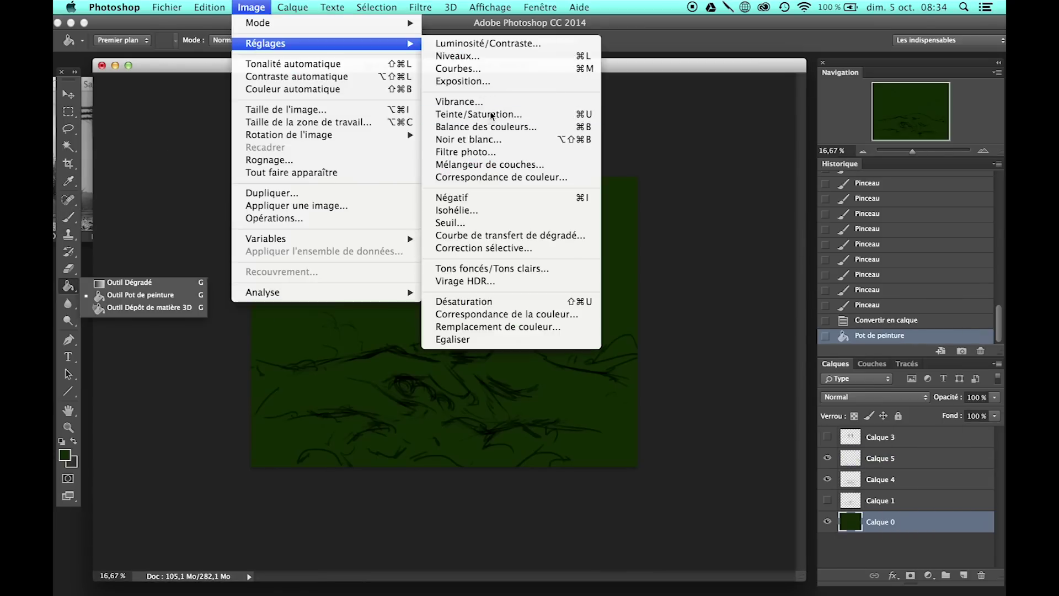
{"action": "left_click", "coordinate": [474, 134]}
{"action": "left_click_drag", "start_coordinate": [715, 274], "coordinate": [731, 274]}
{"action": "left_click_drag", "start_coordinate": [716, 309], "coordinate": [745, 311]}
{"action": "left_click_drag", "start_coordinate": [715, 345], "coordinate": [701, 345]}
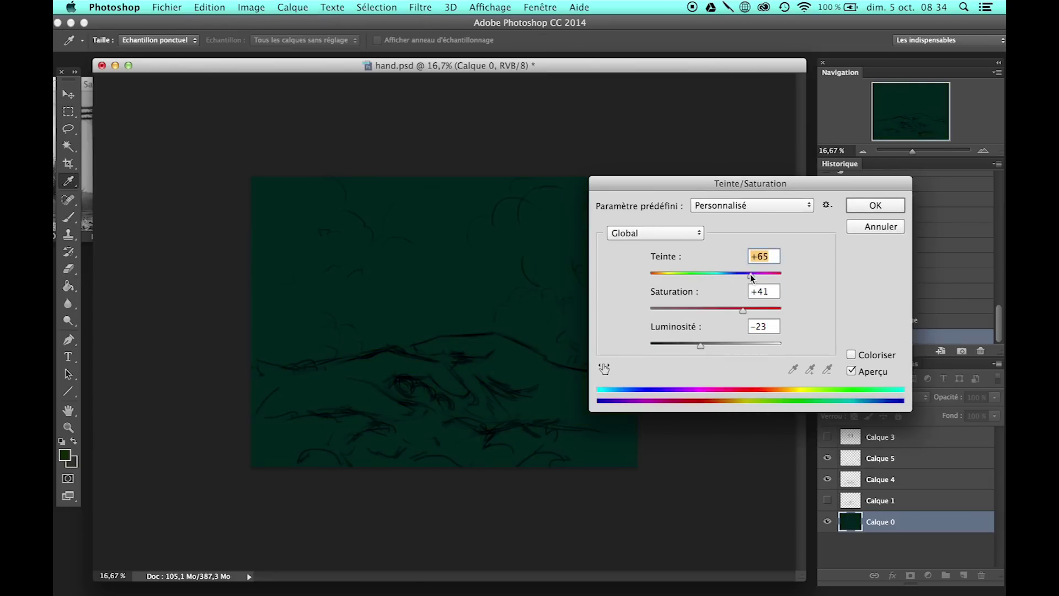
{"action": "left_click", "coordinate": [875, 205]}
Step: On a new layer, stroke pale grey-green onto the hill with a 318 px brush
{"action": "left_click", "coordinate": [292, 8]}
{"action": "left_click", "coordinate": [435, 20]}
{"action": "key", "text": "Return"}
{"action": "left_click", "coordinate": [64, 454]}
{"action": "key", "text": "Return"}
{"action": "key", "text": "b"}
{"action": "left_click", "coordinate": [115, 41]}
{"action": "left_click", "coordinate": [74, 233]}
{"action": "left_click_drag", "start_coordinate": [430, 358], "coordinate": [512, 364]}
{"action": "left_click", "coordinate": [115, 40]}
Step: Paint pale green strokes across the hand-shaped hill and lower ground
{"action": "key", "text": "Return"}
{"action": "left_click_drag", "start_coordinate": [309, 386], "coordinate": [562, 375]}
{"action": "left_click", "coordinate": [64, 454]}
{"action": "left_click", "coordinate": [690, 137]}
{"action": "left_click_drag", "start_coordinate": [342, 386], "coordinate": [574, 380]}
{"action": "mouse_move", "coordinate": [433, 442]}
{"action": "left_mouse_down"}
{"action": "mouse_move", "coordinate": [448, 446]}
{"action": "mouse_move", "coordinate": [606, 386]}
{"action": "left_mouse_up"}
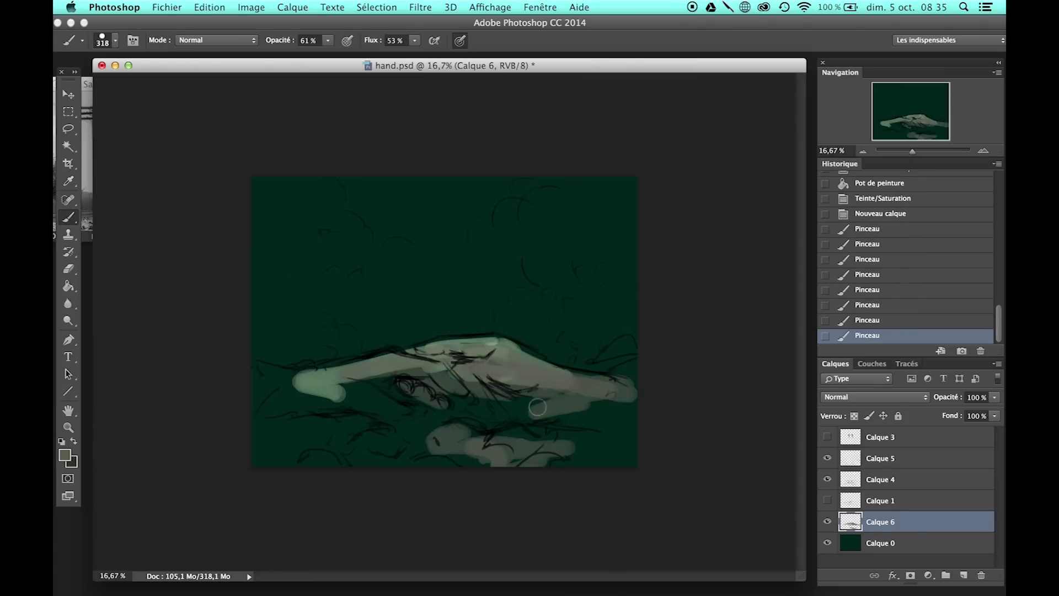
{"action": "left_click_drag", "start_coordinate": [546, 397], "coordinate": [260, 424]}
{"action": "left_click_drag", "start_coordinate": [353, 458], "coordinate": [552, 358]}
{"action": "left_click_drag", "start_coordinate": [601, 397], "coordinate": [479, 458]}
{"action": "left_click_drag", "start_coordinate": [254, 442], "coordinate": [628, 441]}
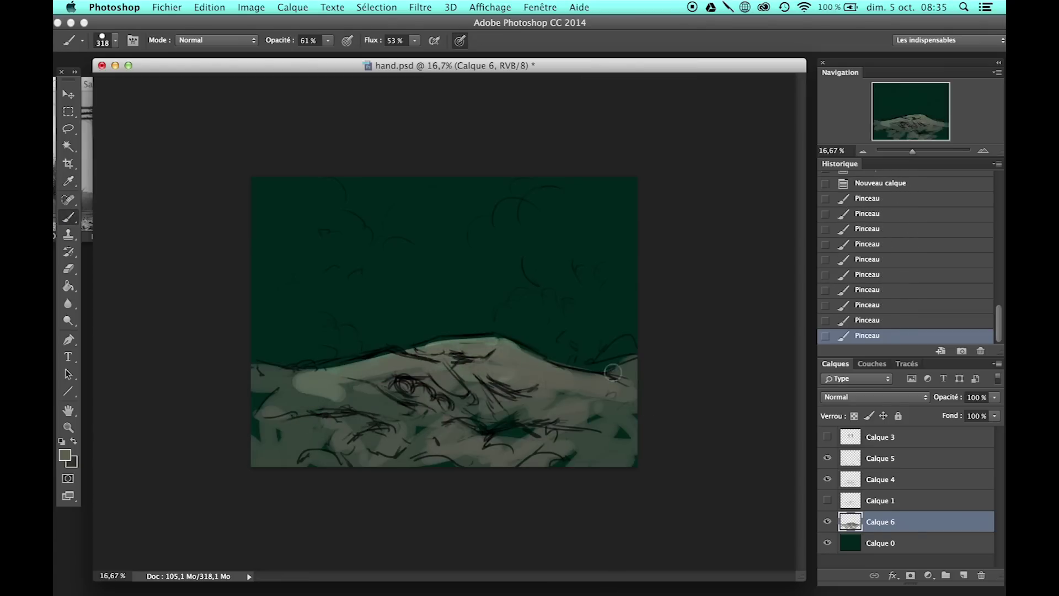
{"action": "left_click_drag", "start_coordinate": [634, 358], "coordinate": [595, 381]}
{"action": "left_click_drag", "start_coordinate": [524, 419], "coordinate": [463, 436]}
Step: Paint light green foliage masses in the upper-left and upper-right sky
{"action": "left_click", "coordinate": [358, 389], "text": "alt"}
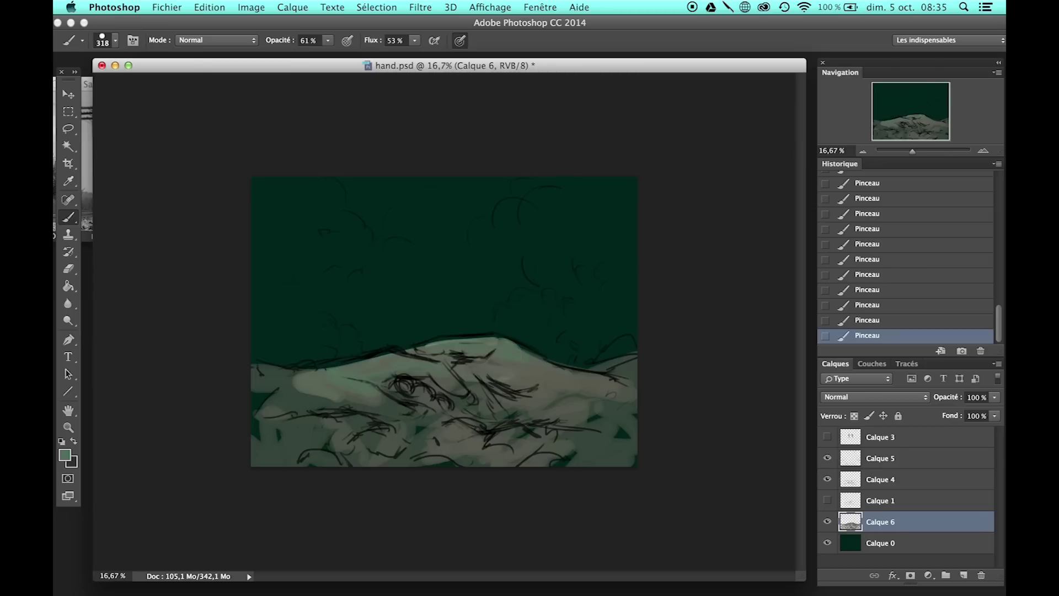
{"action": "left_click", "coordinate": [64, 454]}
{"action": "left_click", "coordinate": [678, 137]}
{"action": "mouse_move", "coordinate": [529, 187]}
{"action": "left_mouse_down"}
{"action": "mouse_move", "coordinate": [557, 243]}
{"action": "mouse_move", "coordinate": [503, 234]}
{"action": "mouse_move", "coordinate": [551, 309]}
{"action": "left_mouse_up"}
{"action": "left_click_drag", "start_coordinate": [309, 231], "coordinate": [353, 297]}
{"action": "left_click_drag", "start_coordinate": [309, 193], "coordinate": [375, 320]}
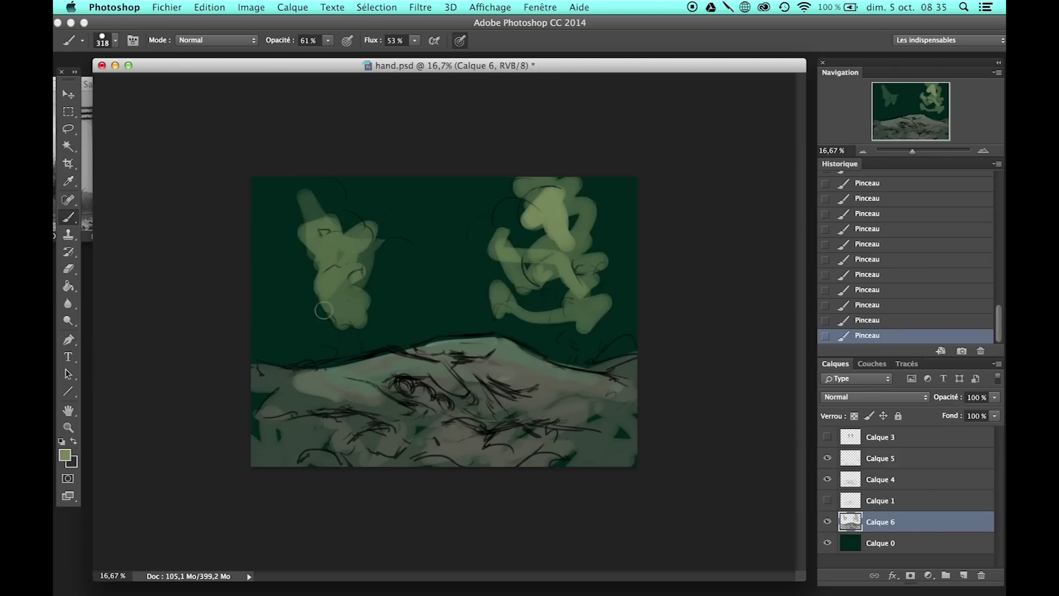
{"action": "left_click_drag", "start_coordinate": [270, 331], "coordinate": [397, 182]}
{"action": "left_click_drag", "start_coordinate": [397, 284], "coordinate": [331, 342]}
Step: Add brighter and dark green foliage strokes across the upper middle sky
{"action": "left_click", "coordinate": [65, 453]}
{"action": "left_click", "coordinate": [678, 137]}
{"action": "mouse_move", "coordinate": [364, 187]}
{"action": "left_mouse_down"}
{"action": "mouse_move", "coordinate": [419, 287]}
{"action": "mouse_move", "coordinate": [568, 281]}
{"action": "mouse_move", "coordinate": [612, 231]}
{"action": "left_mouse_up"}
{"action": "left_click_drag", "start_coordinate": [584, 331], "coordinate": [540, 298]}
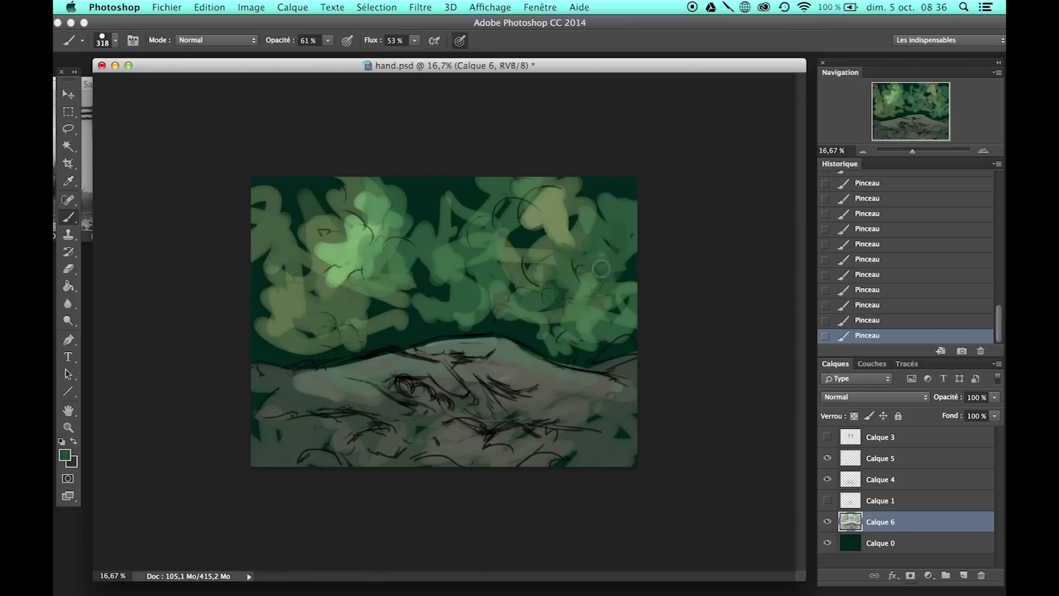
{"action": "left_click", "coordinate": [607, 199], "text": "alt"}
{"action": "left_click_drag", "start_coordinate": [607, 204], "coordinate": [585, 308]}
{"action": "mouse_move", "coordinate": [386, 309]}
{"action": "left_mouse_down"}
{"action": "mouse_move", "coordinate": [416, 276]}
{"action": "mouse_move", "coordinate": [359, 331]}
{"action": "left_mouse_up"}
{"action": "left_click_drag", "start_coordinate": [618, 297], "coordinate": [629, 353]}
Step: With a larger brush, paint teal over the upper foliage, horizon and hilltop
{"action": "left_click", "coordinate": [64, 454]}
{"action": "key", "text": "Return"}
{"action": "key", "text": "bracketright"}
{"action": "mouse_move", "coordinate": [276, 232]}
{"action": "left_mouse_down"}
{"action": "mouse_move", "coordinate": [541, 188]}
{"action": "mouse_move", "coordinate": [607, 309]}
{"action": "left_mouse_up"}
{"action": "left_click_drag", "start_coordinate": [309, 276], "coordinate": [364, 319]}
{"action": "left_click_drag", "start_coordinate": [386, 188], "coordinate": [452, 221]}
{"action": "left_click_drag", "start_coordinate": [298, 353], "coordinate": [374, 346]}
Step: Dab pinkish beige spots across the lower ground and hill
{"action": "left_click", "coordinate": [65, 454]}
{"action": "left_click", "coordinate": [379, 200]}
{"action": "key", "text": "Return"}
{"action": "mouse_move", "coordinate": [469, 430]}
{"action": "left_mouse_down"}
{"action": "mouse_move", "coordinate": [607, 386]}
{"action": "mouse_move", "coordinate": [584, 419]}
{"action": "left_mouse_up"}
{"action": "left_click_drag", "start_coordinate": [574, 380], "coordinate": [389, 436]}
{"action": "left_click_drag", "start_coordinate": [331, 375], "coordinate": [259, 386]}
{"action": "left_click_drag", "start_coordinate": [513, 353], "coordinate": [402, 358]}
Step: Sample teal and wash light green over the upper foliage with a very large brush
{"action": "left_click", "coordinate": [414, 199], "text": "alt"}
{"action": "mouse_move", "coordinate": [414, 199]}
{"action": "left_mouse_down"}
{"action": "mouse_move", "coordinate": [361, 223]}
{"action": "mouse_move", "coordinate": [596, 231]}
{"action": "left_mouse_up"}
{"action": "left_click_drag", "start_coordinate": [309, 249], "coordinate": [579, 265]}
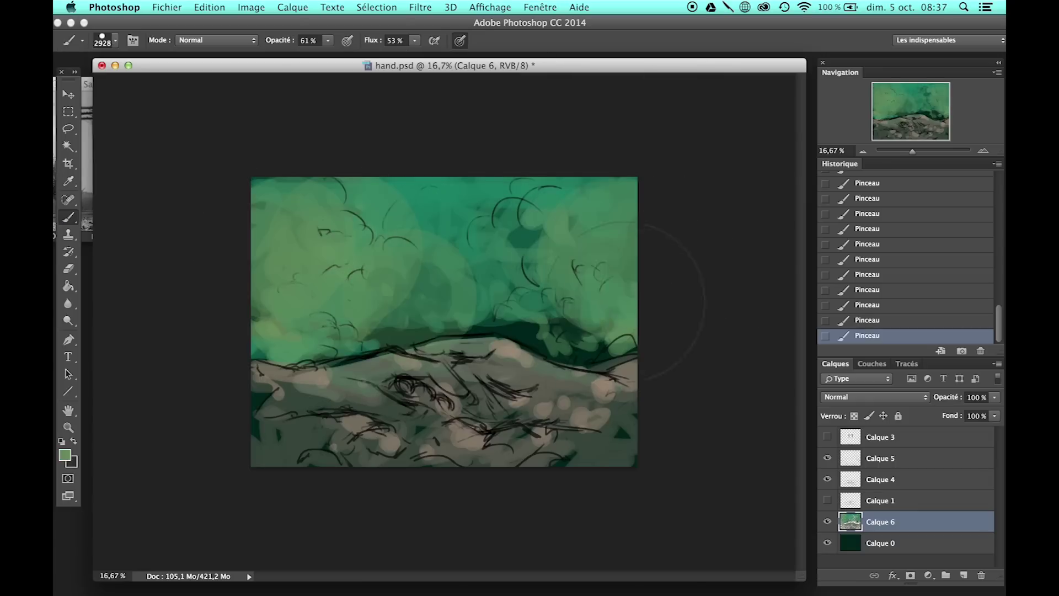
{"action": "left_click", "coordinate": [525, 315], "text": "alt"}
{"action": "left_click_drag", "start_coordinate": [552, 309], "coordinate": [533, 300]}
{"action": "key", "text": "ctrl+z"}
Step: On a new layer, paint a purple stroke at the left of the ground
{"action": "left_click", "coordinate": [65, 454]}
{"action": "key", "text": "Escape"}
{"action": "left_click", "coordinate": [503, 348], "text": "alt"}
{"action": "left_click", "coordinate": [64, 453]}
{"action": "key", "text": "Return"}
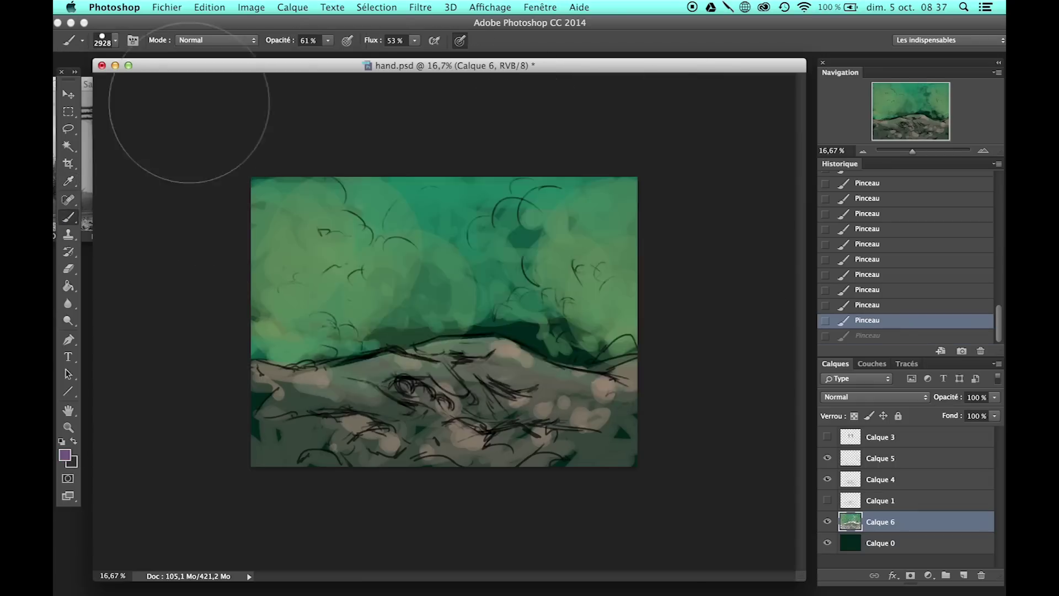
{"action": "key", "text": "ctrl+shift+alt+n"}
{"action": "left_click_drag", "start_coordinate": [259, 368], "coordinate": [309, 363]}
Step: Set brush opacity to 80% and flow to 68%, and draw a rectangular marquee selection
{"action": "key", "text": "8"}
{"action": "key", "text": "shift+6"}
{"action": "key", "text": "shift+8"}
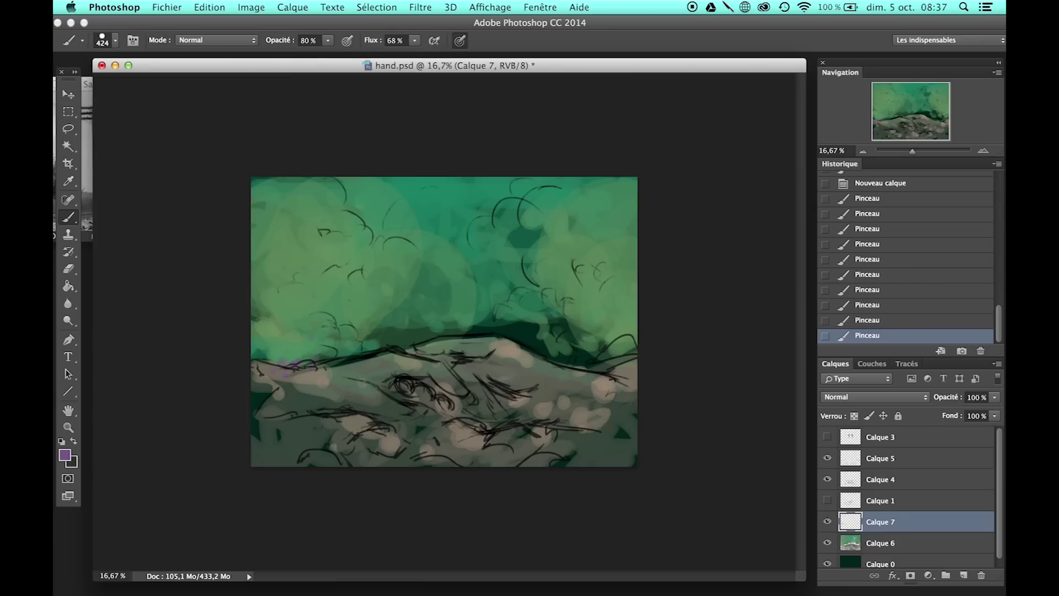
{"action": "key", "text": "m"}
{"action": "left_click_drag", "start_coordinate": [226, 229], "coordinate": [450, 386]}
{"action": "left_click_drag", "start_coordinate": [251, 178], "coordinate": [755, 451]}
Step: Paint a soft tan-yellow glow into the upper-left sky with a large soft brush
{"action": "left_click", "coordinate": [68, 217]}
{"action": "left_click", "coordinate": [65, 455]}
{"action": "left_click", "coordinate": [691, 146]}
{"action": "left_click", "coordinate": [82, 41]}
{"action": "left_click", "coordinate": [537, 134]}
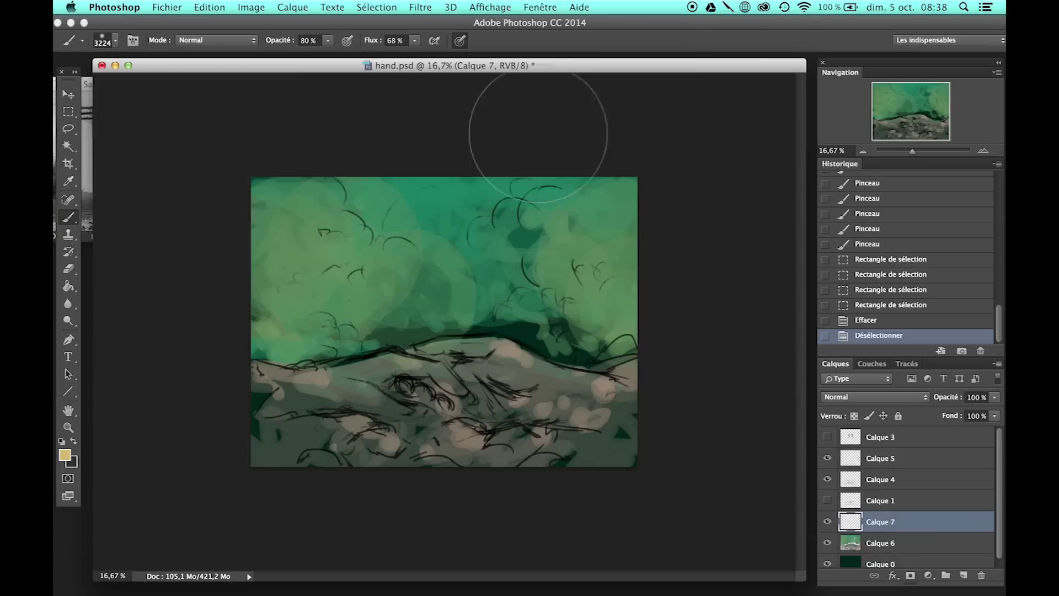
{"action": "left_click_drag", "start_coordinate": [318, 243], "coordinate": [386, 246]}
Step: Compare the glow via history, hide Calque 3, and start a Colour Balance adjustment layer
{"action": "left_click", "coordinate": [882, 323]}
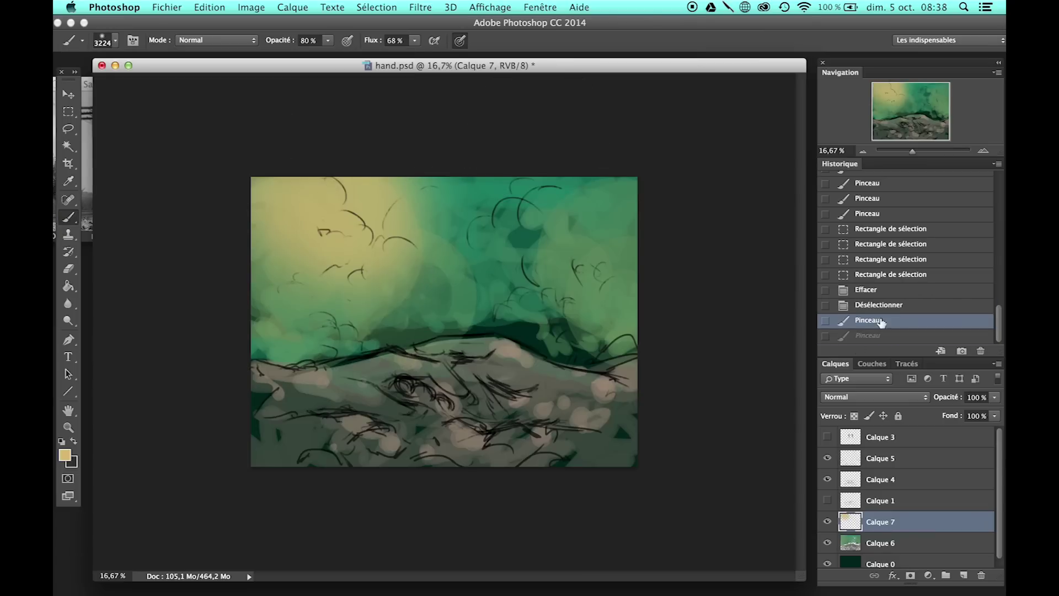
{"action": "left_click", "coordinate": [871, 306]}
{"action": "left_click", "coordinate": [870, 335]}
{"action": "left_click", "coordinate": [827, 437]}
{"action": "left_click", "coordinate": [880, 437]}
{"action": "left_click", "coordinate": [293, 7]}
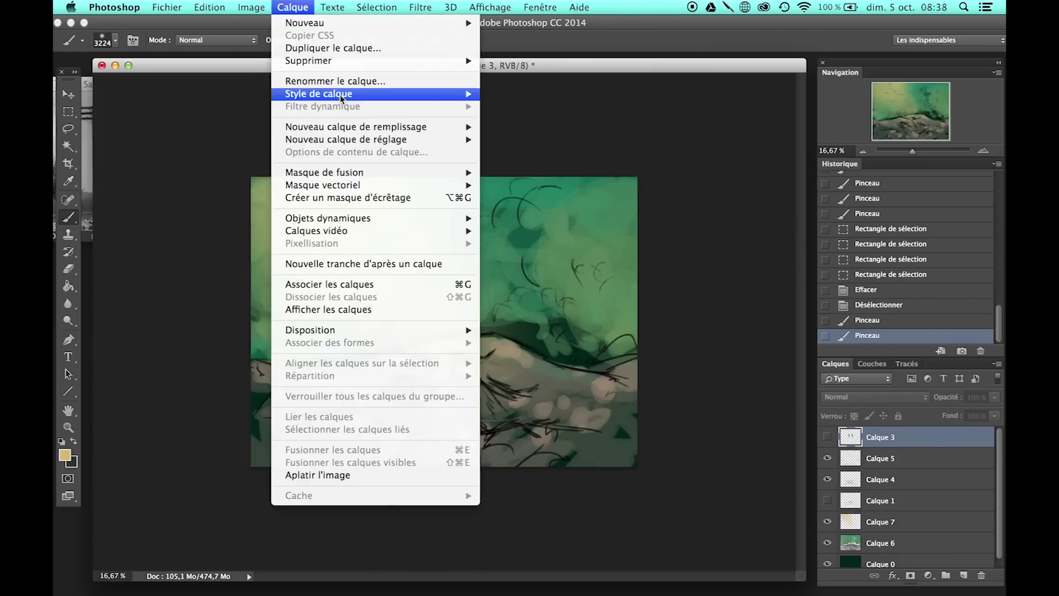
{"action": "left_click", "coordinate": [551, 221]}
Step: Try a Colour Balance adjustment layer on the highlights, then undo it
{"action": "key", "text": "Return"}
{"action": "left_click", "coordinate": [819, 175]}
{"action": "left_click", "coordinate": [758, 183]}
{"action": "left_click_drag", "start_coordinate": [791, 206], "coordinate": [814, 205]}
{"action": "mouse_move", "coordinate": [791, 248]}
{"action": "left_mouse_down"}
{"action": "mouse_move", "coordinate": [776, 249]}
{"action": "mouse_move", "coordinate": [817, 229]}
{"action": "left_mouse_up"}
{"action": "left_click", "coordinate": [853, 355]}
{"action": "left_click", "coordinate": [819, 175]}
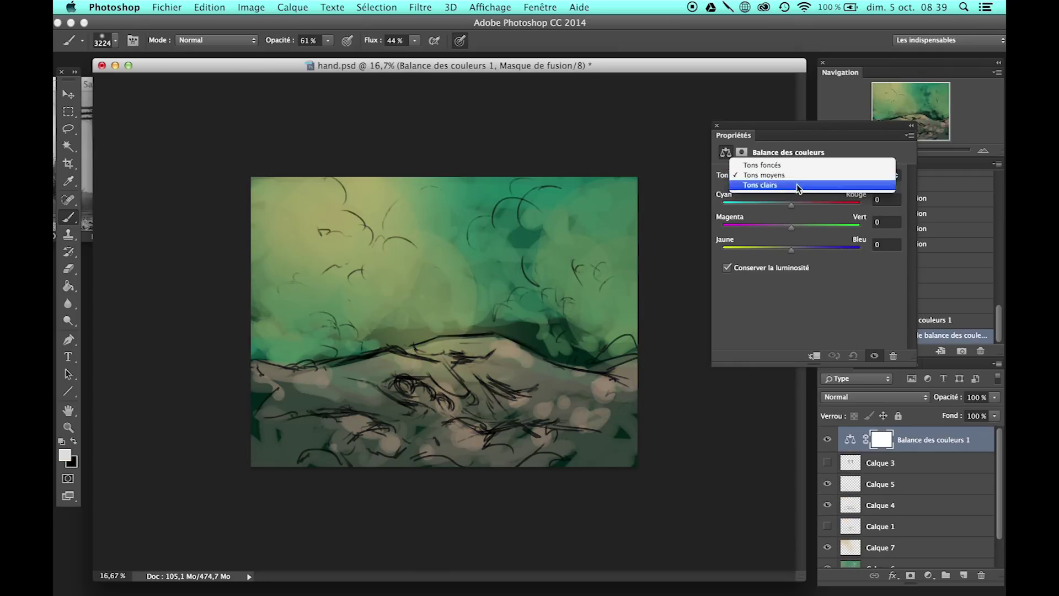
{"action": "left_click", "coordinate": [760, 184]}
{"action": "left_click", "coordinate": [789, 175]}
{"action": "left_click", "coordinate": [788, 196]}
{"action": "mouse_move", "coordinate": [792, 227]}
{"action": "left_mouse_down"}
{"action": "mouse_move", "coordinate": [824, 227]}
{"action": "mouse_move", "coordinate": [779, 227]}
{"action": "left_mouse_up"}
{"action": "key", "text": "ctrl+alt+z"}
{"action": "key", "text": "ctrl+alt+z"}
Step: Adjust Calque 6's brightness with Luminosité/Contraste
{"action": "left_click", "coordinate": [880, 543]}
{"action": "left_click", "coordinate": [251, 7]}
{"action": "left_click", "coordinate": [590, 44]}
{"action": "mouse_move", "coordinate": [784, 134]}
{"action": "left_mouse_down"}
{"action": "mouse_move", "coordinate": [826, 134]}
{"action": "mouse_move", "coordinate": [784, 138]}
{"action": "left_mouse_up"}
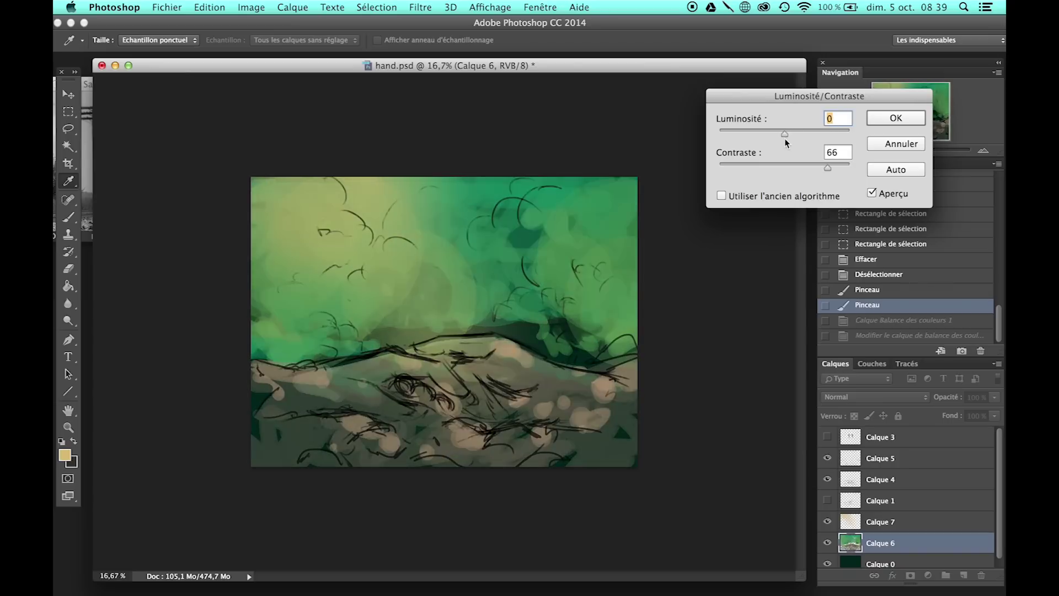
{"action": "key", "text": "Return"}
Step: Shift Calque 6's colour balance toward cyan and blue-teal
{"action": "left_click", "coordinate": [880, 522]}
{"action": "left_click", "coordinate": [292, 7]}
{"action": "left_click", "coordinate": [880, 543]}
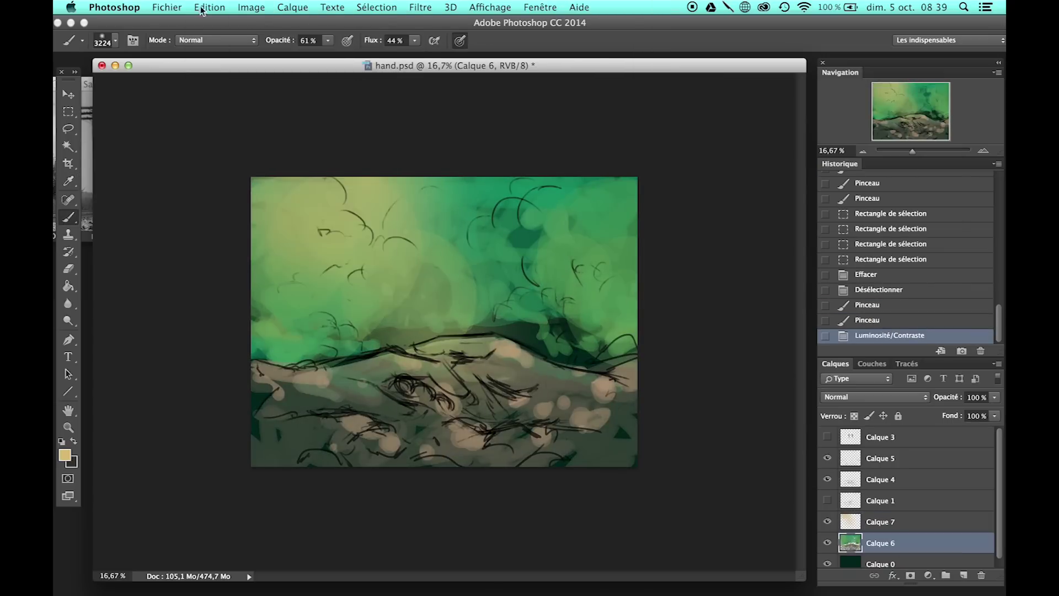
{"action": "key", "text": "ctrl+b"}
{"action": "left_click_drag", "start_coordinate": [763, 263], "coordinate": [776, 266]}
{"action": "left_click_drag", "start_coordinate": [772, 250], "coordinate": [749, 250]}
{"action": "left_click_drag", "start_coordinate": [732, 233], "coordinate": [763, 263]}
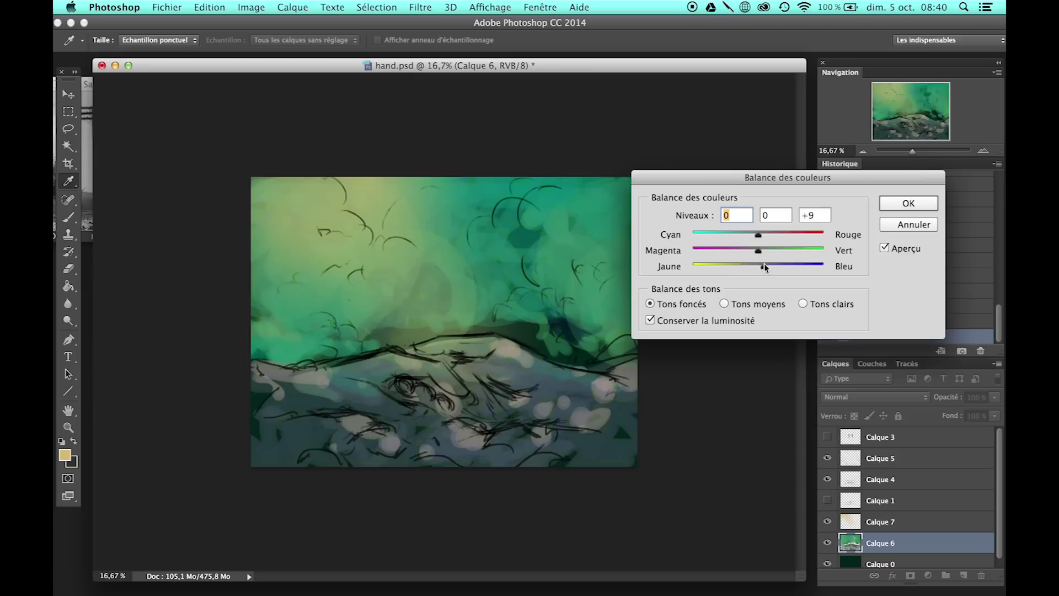
{"action": "key", "text": "Return"}
Step: Use Teinte/Saturation to push the glow's hue toward pink-orange with more saturation
{"action": "key", "text": "b"}
{"action": "key", "text": "alt+bracketright"}
{"action": "left_click", "coordinate": [249, 7]}
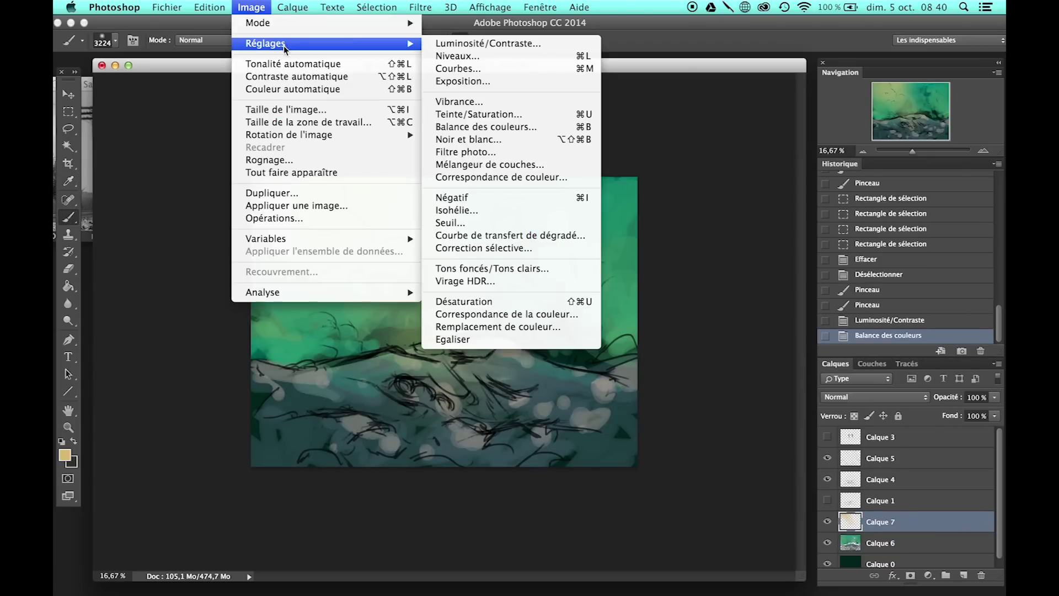
{"action": "left_click", "coordinate": [485, 126]}
{"action": "mouse_move", "coordinate": [778, 274]}
{"action": "left_mouse_down"}
{"action": "mouse_move", "coordinate": [717, 275]}
{"action": "mouse_move", "coordinate": [686, 295]}
{"action": "mouse_move", "coordinate": [765, 310]}
{"action": "left_mouse_up"}
{"action": "left_click_drag", "start_coordinate": [685, 275], "coordinate": [702, 274]}
{"action": "left_click_drag", "start_coordinate": [716, 345], "coordinate": [736, 346]}
{"action": "left_click", "coordinate": [875, 205]}
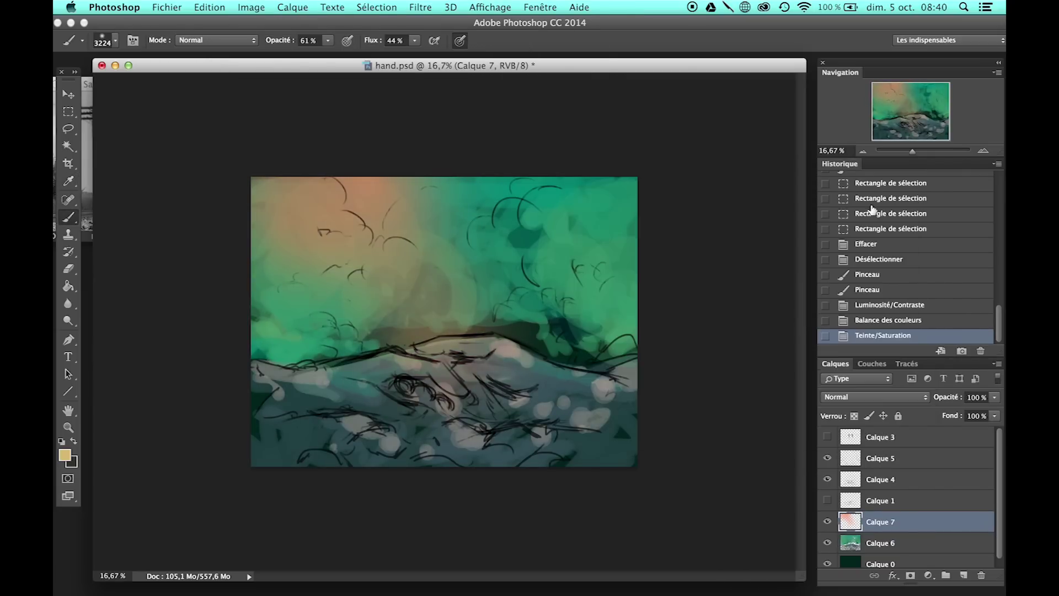
Step: Add a new layer and test a blue brush stroke, then undo it
{"action": "left_click", "coordinate": [876, 543]}
{"action": "left_click", "coordinate": [251, 6]}
{"action": "key", "text": "ctrl+shift+alt+n"}
{"action": "left_click", "coordinate": [65, 455]}
{"action": "left_click", "coordinate": [522, 218]}
{"action": "left_click", "coordinate": [477, 196]}
{"action": "left_click", "coordinate": [664, 140]}
{"action": "key", "text": "b"}
{"action": "left_click_drag", "start_coordinate": [732, 331], "coordinate": [777, 319]}
{"action": "key", "text": "ctrl+z"}
{"action": "key", "text": "ctrl+z"}
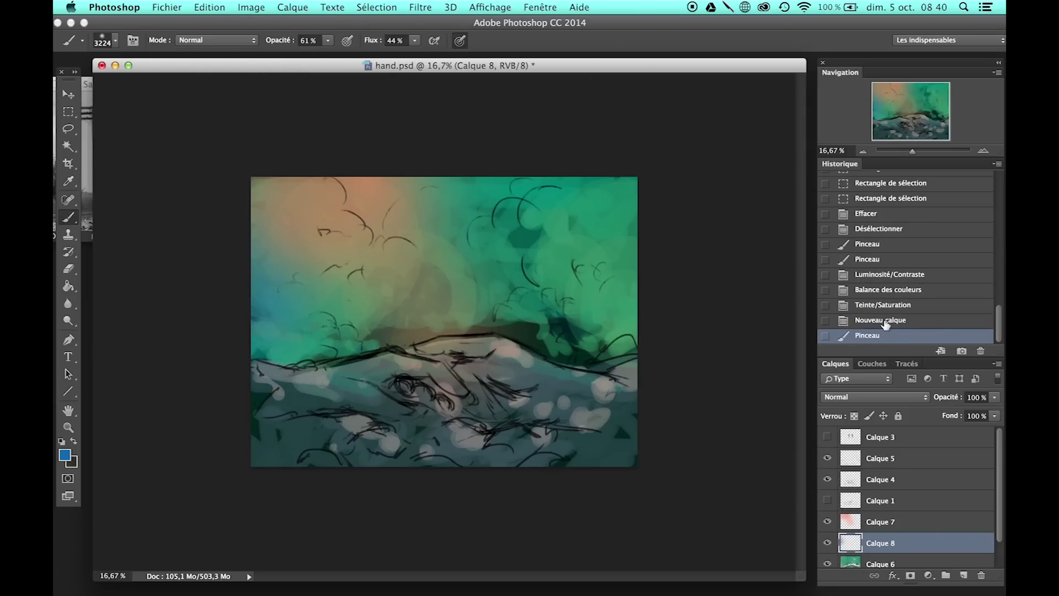
{"action": "key", "text": "ctrl+z"}
Step: Shift Calque 0's hue toward teal and apply Teinte/Saturation to Calque 6
{"action": "key", "text": "ctrl+u"}
{"action": "mouse_move", "coordinate": [715, 272]}
{"action": "left_mouse_down"}
{"action": "mouse_move", "coordinate": [735, 274]}
{"action": "mouse_move", "coordinate": [726, 274]}
{"action": "left_mouse_up"}
{"action": "key", "text": "Return"}
{"action": "left_click", "coordinate": [880, 535]}
{"action": "key", "text": "ctrl+u"}
{"action": "key", "text": "Return"}
Step: Show the figures layer Calque 3, hide the glow layer Calque 7 and select it
{"action": "key", "text": "b"}
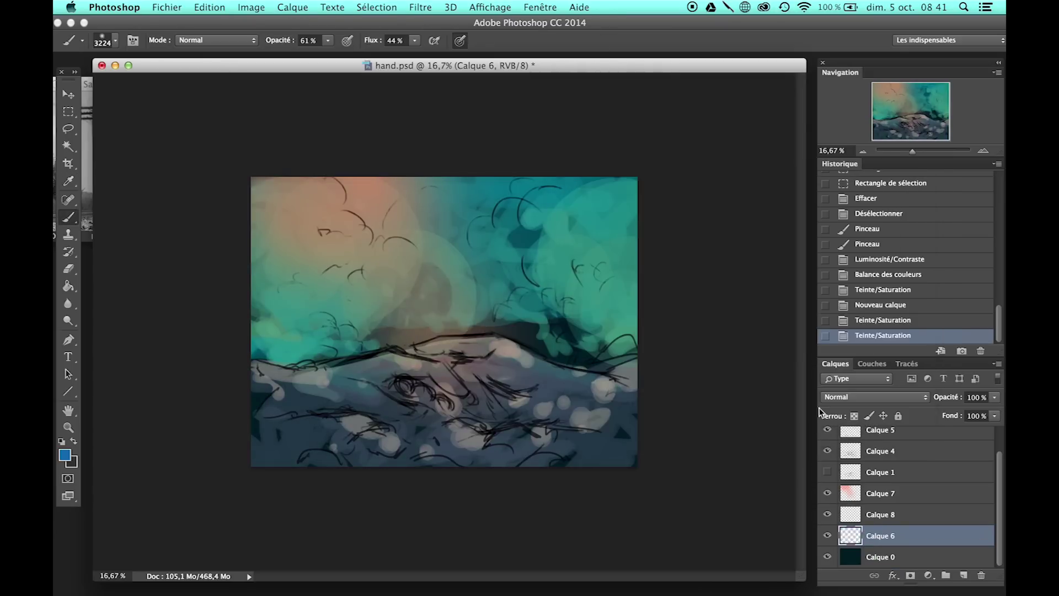
{"action": "scroll", "coordinate": [905, 496], "scroll_direction": "up", "scroll_amount": 2}
{"action": "left_click", "coordinate": [827, 437]}
{"action": "left_click", "coordinate": [827, 521]}
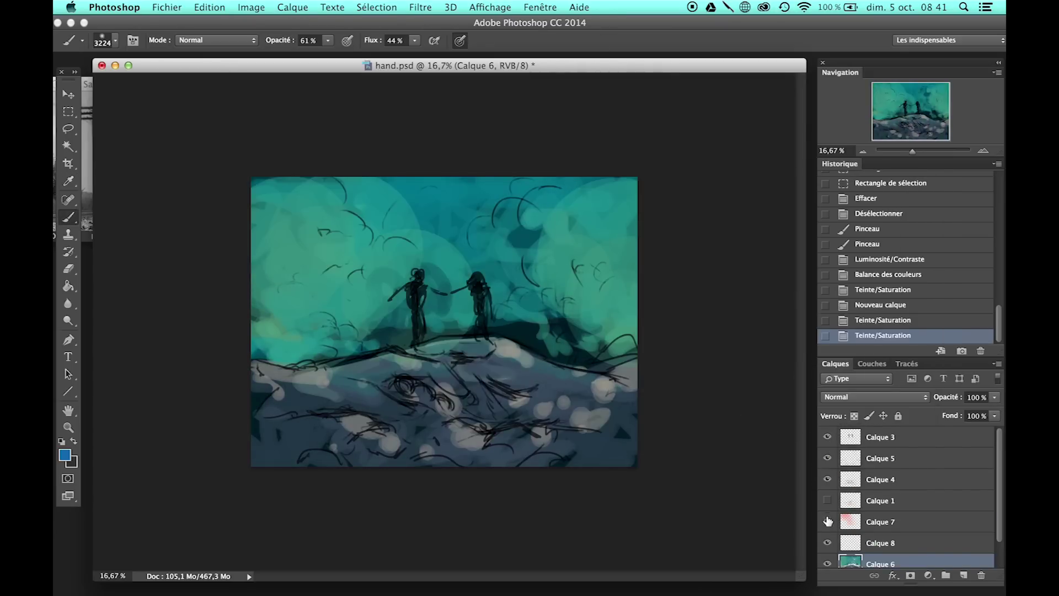
{"action": "left_click", "coordinate": [881, 522]}
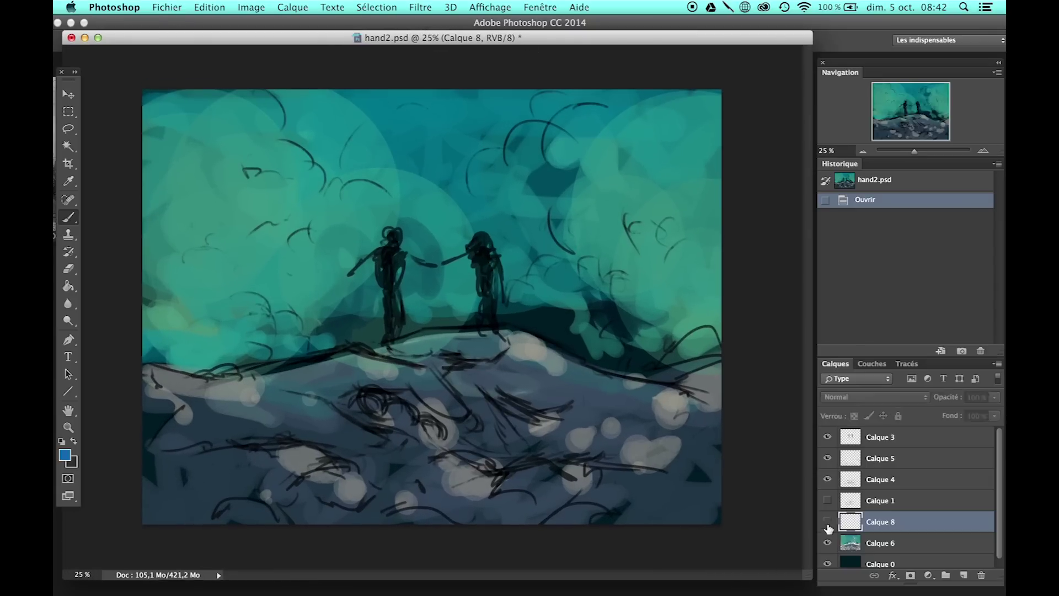
Step: Choose a brush and dab dark and mint teal foliage on the right bush at 84% opacity
{"action": "right_click", "coordinate": [111, 78]}
{"action": "key", "text": "ctrl+z"}
{"action": "left_click", "coordinate": [673, 342], "text": "alt"}
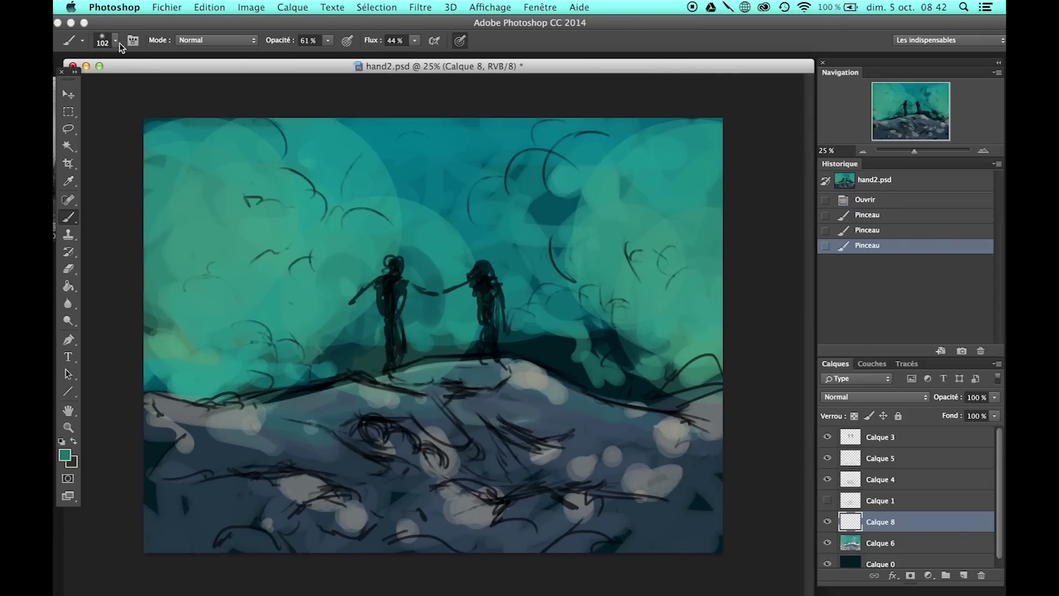
{"action": "mouse_move", "coordinate": [618, 330]}
{"action": "left_mouse_down"}
{"action": "mouse_move", "coordinate": [641, 341]}
{"action": "mouse_move", "coordinate": [580, 309]}
{"action": "left_mouse_up"}
{"action": "left_click", "coordinate": [615, 333], "text": "alt"}
{"action": "left_click", "coordinate": [651, 305], "text": "alt"}
{"action": "left_click", "coordinate": [566, 184], "text": "alt"}
{"action": "left_click_drag", "start_coordinate": [566, 184], "coordinate": [544, 228]}
{"action": "left_click", "coordinate": [632, 308], "text": "alt"}
{"action": "left_click", "coordinate": [664, 315], "text": "alt"}
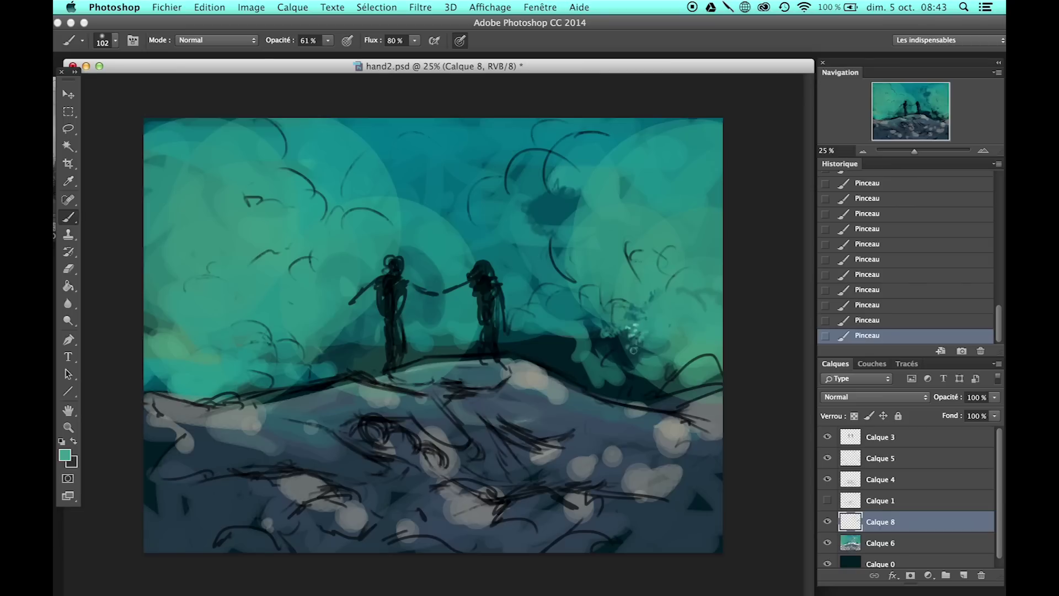
{"action": "key", "text": "8"}
{"action": "key", "text": "4"}
{"action": "left_click_drag", "start_coordinate": [624, 377], "coordinate": [643, 367]}
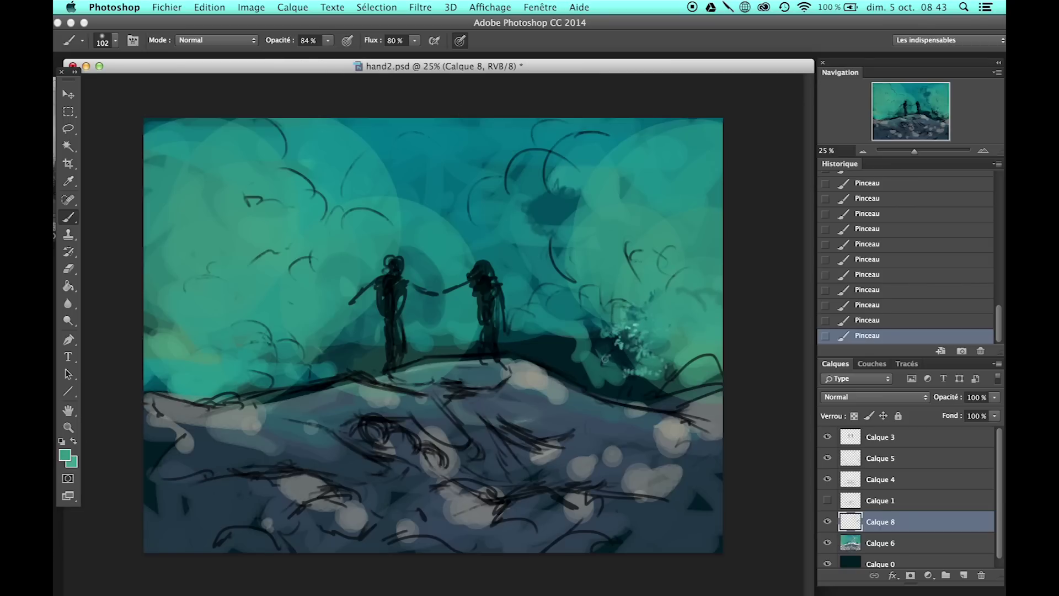
Step: Erase sketch lines on Calque 5 inside a freehand selection, then deselect
{"action": "left_click", "coordinate": [880, 458]}
{"action": "key", "text": "l"}
{"action": "key", "text": "Return"}
{"action": "left_click", "coordinate": [376, 7]}
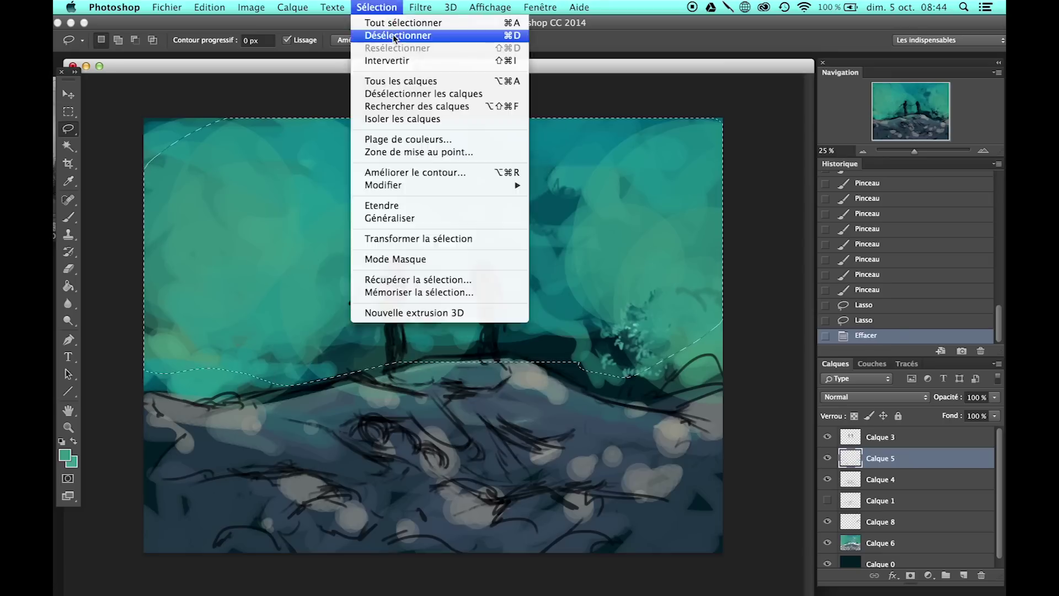
{"action": "left_click", "coordinate": [381, 31]}
Step: On Calque 8, paint dark teal foliage and light teal highlights into the right-hand bush
{"action": "left_click", "coordinate": [880, 522]}
{"action": "key", "text": "b"}
{"action": "left_click_drag", "start_coordinate": [586, 319], "coordinate": [591, 389]}
{"action": "left_click", "coordinate": [583, 331], "text": "alt"}
{"action": "mouse_move", "coordinate": [565, 339]}
{"action": "left_mouse_down"}
{"action": "mouse_move", "coordinate": [568, 353]}
{"action": "mouse_move", "coordinate": [600, 354]}
{"action": "left_mouse_up"}
{"action": "left_click", "coordinate": [622, 361], "text": "alt"}
{"action": "left_click_drag", "start_coordinate": [624, 386], "coordinate": [662, 389]}
{"action": "left_click", "coordinate": [593, 329], "text": "alt"}
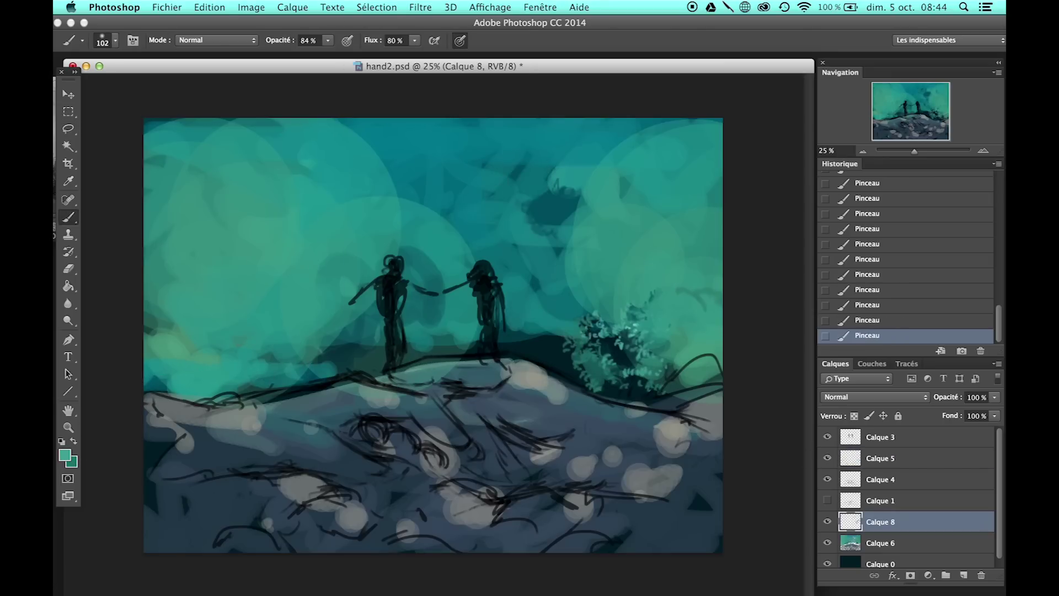
{"action": "left_click_drag", "start_coordinate": [570, 352], "coordinate": [556, 367]}
Step: Paint spattered dark and light teal foliage and dark grass left of the figures
{"action": "left_click", "coordinate": [73, 452]}
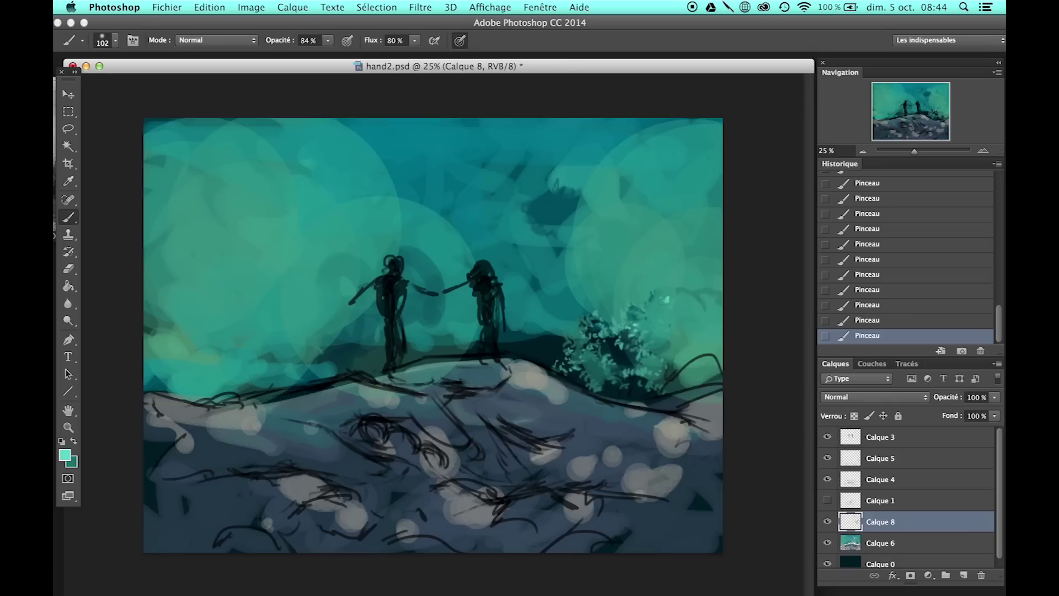
{"action": "left_click", "coordinate": [330, 345], "text": "alt"}
{"action": "left_click", "coordinate": [160, 381], "text": "alt"}
{"action": "mouse_move", "coordinate": [306, 359]}
{"action": "left_mouse_down"}
{"action": "mouse_move", "coordinate": [319, 338]}
{"action": "mouse_move", "coordinate": [266, 320]}
{"action": "left_mouse_up"}
{"action": "left_click", "coordinate": [303, 340], "text": "alt"}
{"action": "left_click_drag", "start_coordinate": [300, 338], "coordinate": [339, 350]}
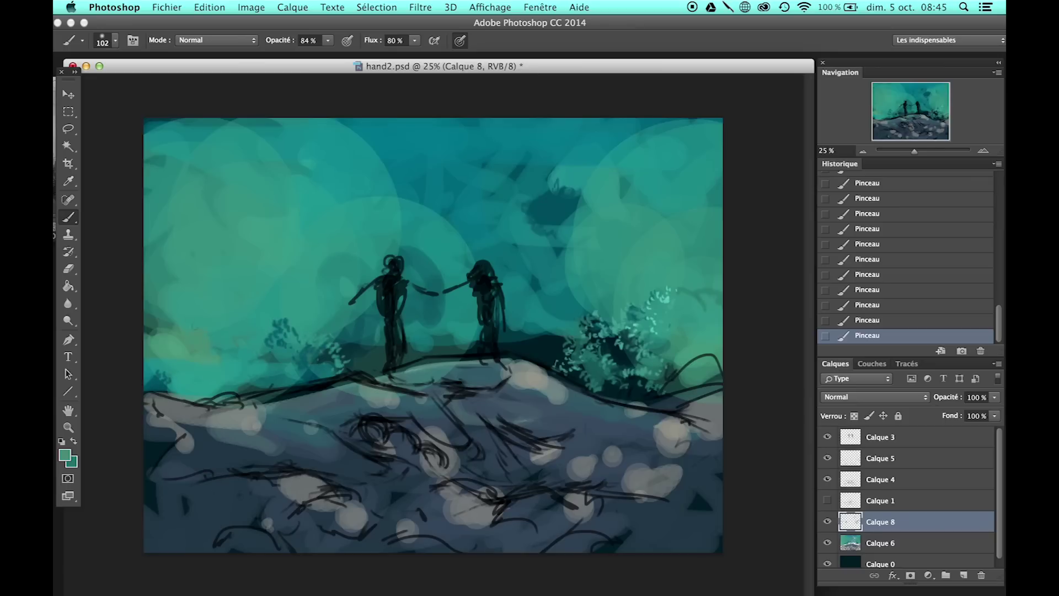
{"action": "left_click", "coordinate": [252, 381], "text": "alt"}
{"action": "left_click_drag", "start_coordinate": [254, 381], "coordinate": [278, 380]}
{"action": "left_click_drag", "start_coordinate": [345, 368], "coordinate": [362, 339]}
{"action": "left_click", "coordinate": [680, 298], "text": "alt"}
{"action": "left_click_drag", "start_coordinate": [298, 333], "coordinate": [317, 348]}
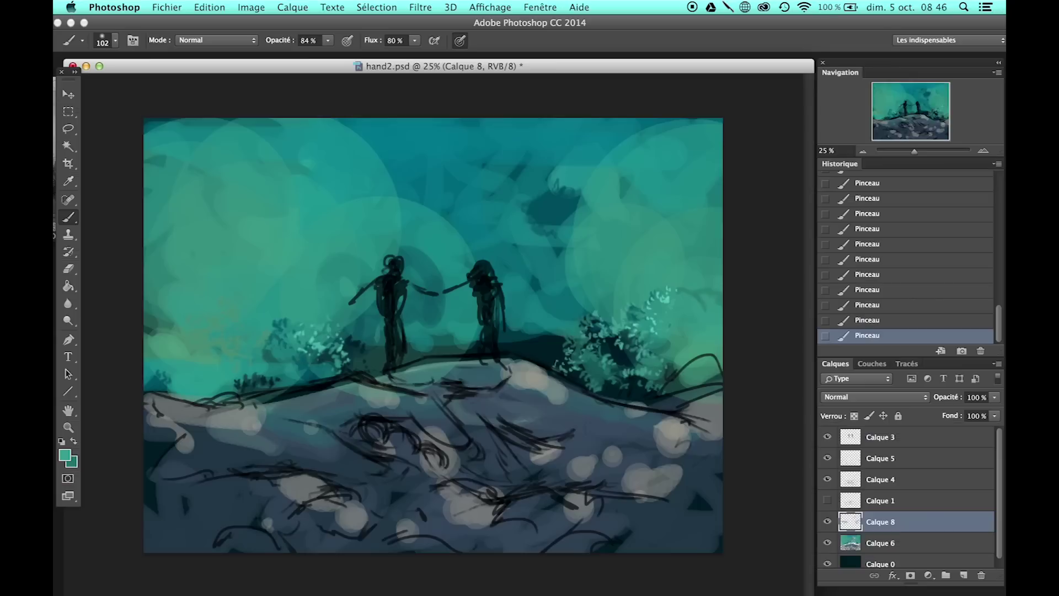
Step: Add light teal specks, a dark base and light teal highlights to the left bush
{"action": "left_click", "coordinate": [264, 299]}
{"action": "left_click", "coordinate": [232, 312], "text": "alt"}
{"action": "left_click", "coordinate": [208, 354]}
{"action": "left_click", "coordinate": [629, 356], "text": "alt"}
{"action": "left_click", "coordinate": [259, 350], "text": "alt"}
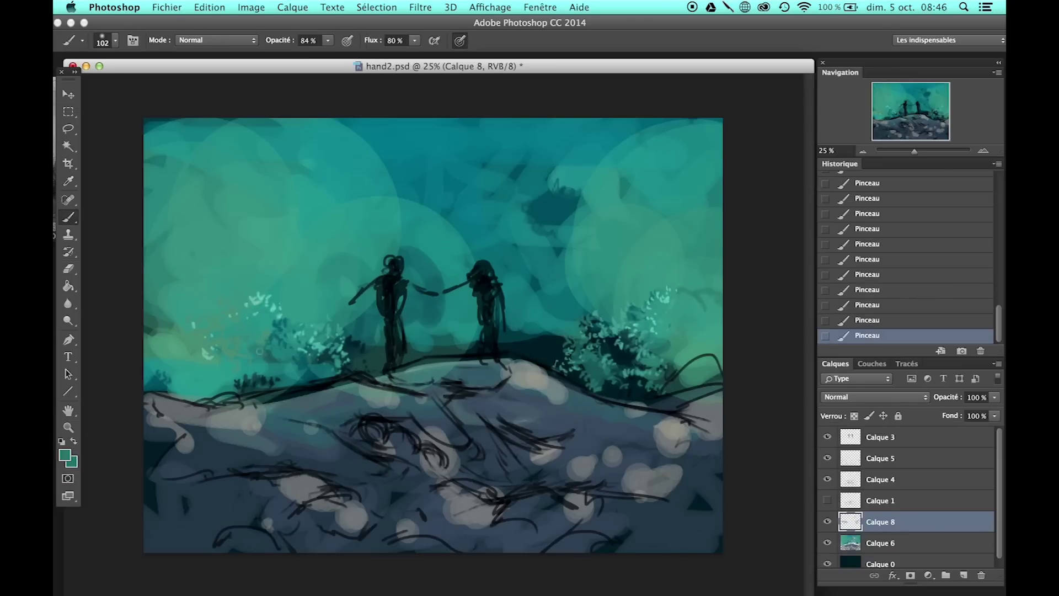
{"action": "left_click", "coordinate": [220, 380], "text": "alt"}
{"action": "mouse_move", "coordinate": [220, 381]}
{"action": "left_mouse_down"}
{"action": "mouse_move", "coordinate": [265, 384]}
{"action": "mouse_move", "coordinate": [305, 368]}
{"action": "left_mouse_up"}
{"action": "left_click", "coordinate": [231, 375], "text": "alt"}
{"action": "left_click", "coordinate": [248, 370], "text": "alt"}
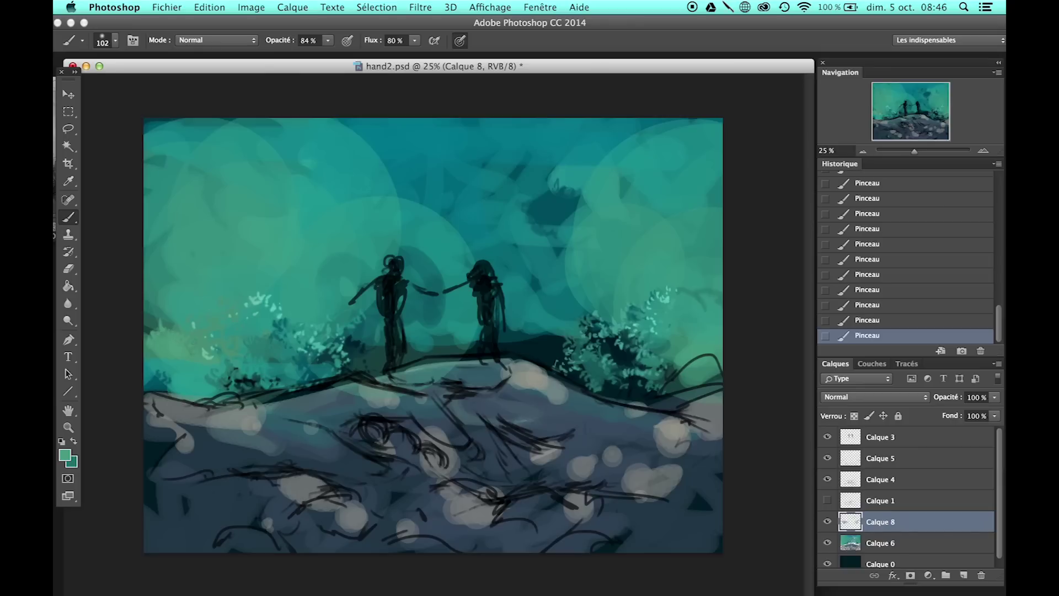
{"action": "left_click", "coordinate": [65, 455]}
{"action": "key", "text": "Escape"}
{"action": "left_click", "coordinate": [225, 309]}
{"action": "left_click", "coordinate": [222, 317]}
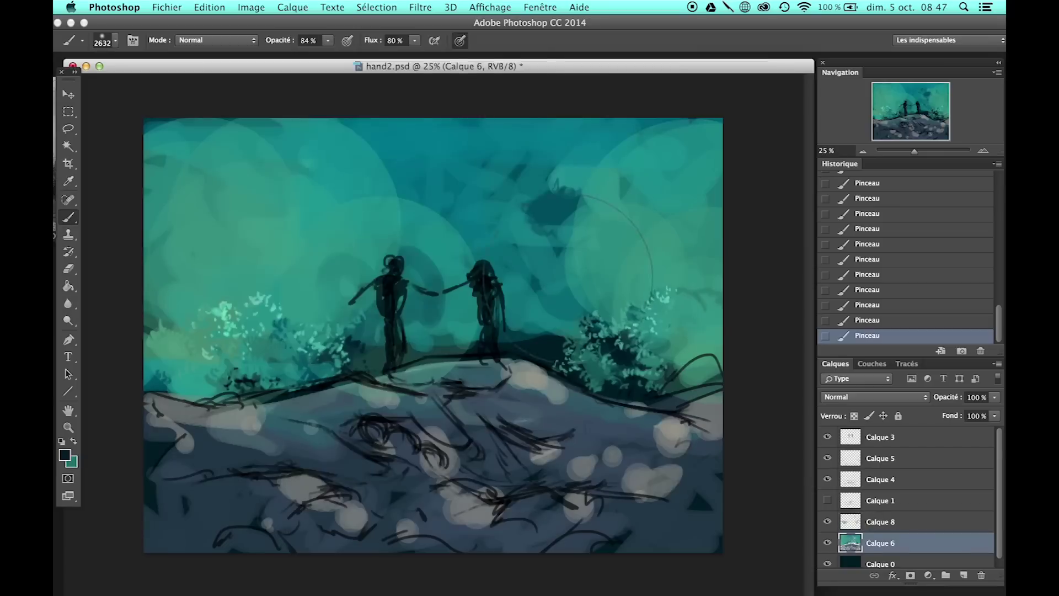
Step: Add new layer Calque 9 and make Calque 8 active again
{"action": "left_click", "coordinate": [292, 7]}
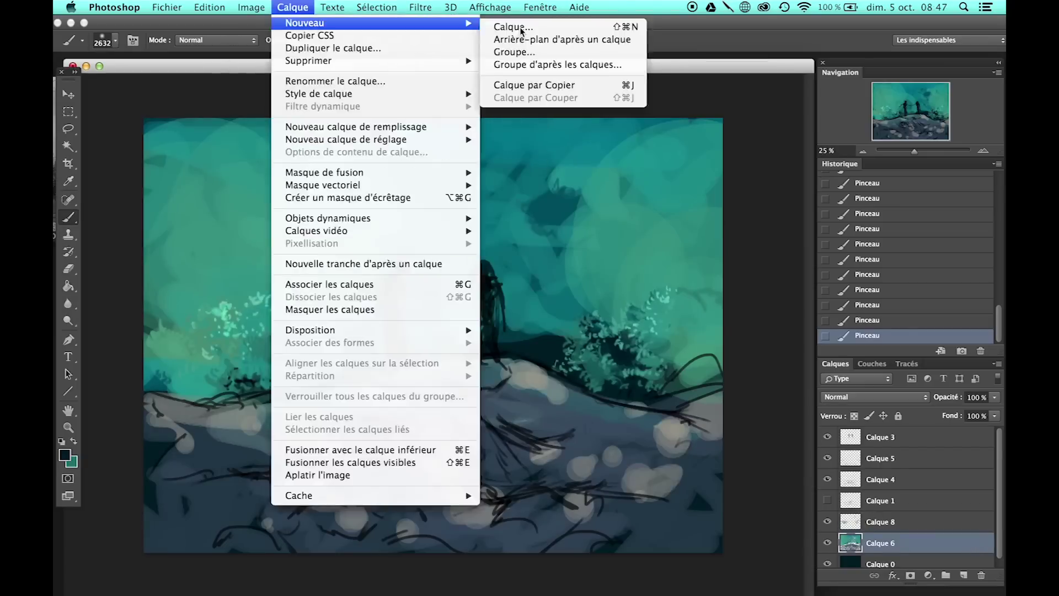
{"action": "left_click", "coordinate": [508, 29]}
{"action": "left_click", "coordinate": [220, 330]}
{"action": "left_click", "coordinate": [847, 305]}
Step: Sample brighter teals and dab teal foliage strokes in the upper-left area
{"action": "left_click", "coordinate": [185, 339]}
{"action": "left_click", "coordinate": [208, 240], "text": "alt"}
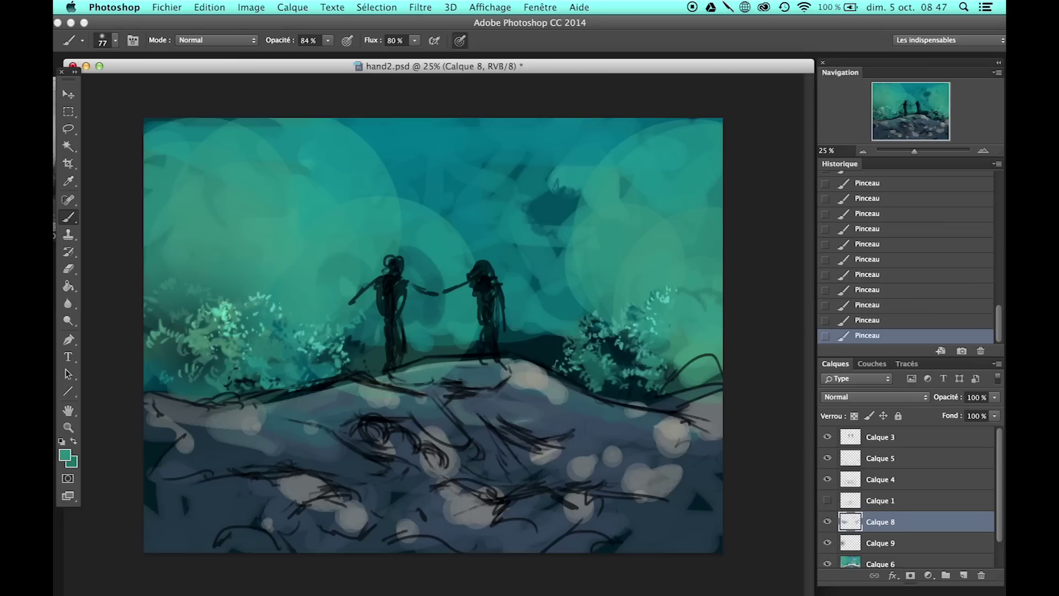
{"action": "left_click", "coordinate": [254, 208], "text": "alt"}
{"action": "left_click", "coordinate": [303, 238], "text": "alt"}
{"action": "mouse_move", "coordinate": [304, 251]}
{"action": "left_mouse_down"}
{"action": "mouse_move", "coordinate": [295, 208]}
{"action": "mouse_move", "coordinate": [303, 240]}
{"action": "left_mouse_up"}
{"action": "left_click", "coordinate": [65, 455]}
{"action": "key", "text": "Return"}
{"action": "left_click_drag", "start_coordinate": [219, 217], "coordinate": [248, 212]}
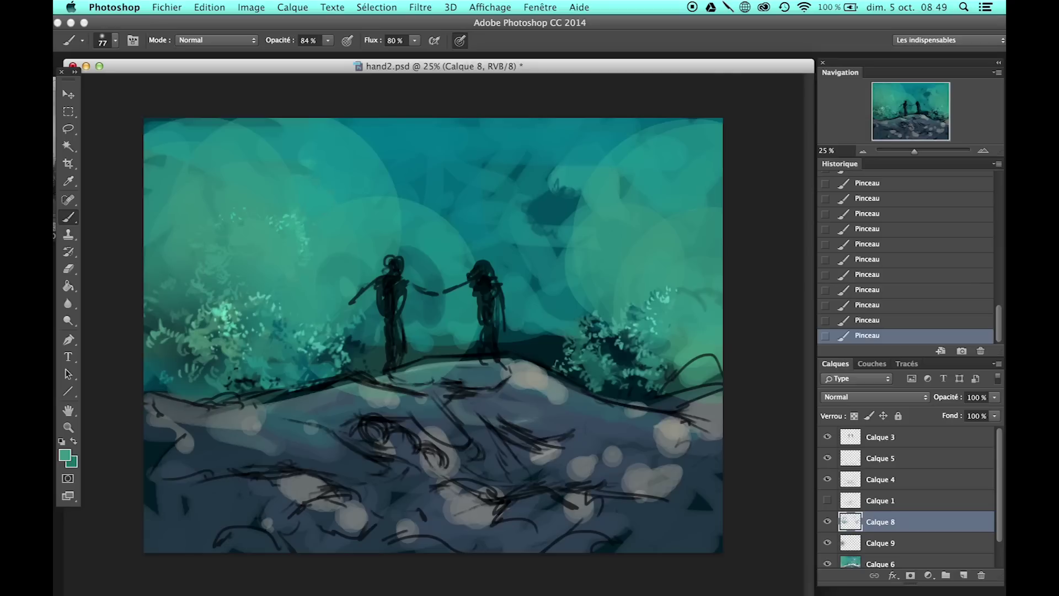
Step: Sample dark and lighter teals from the foliage, settling on a lighter teal
{"action": "left_click", "coordinate": [368, 340], "text": "alt"}
{"action": "left_click", "coordinate": [550, 278], "text": "alt"}
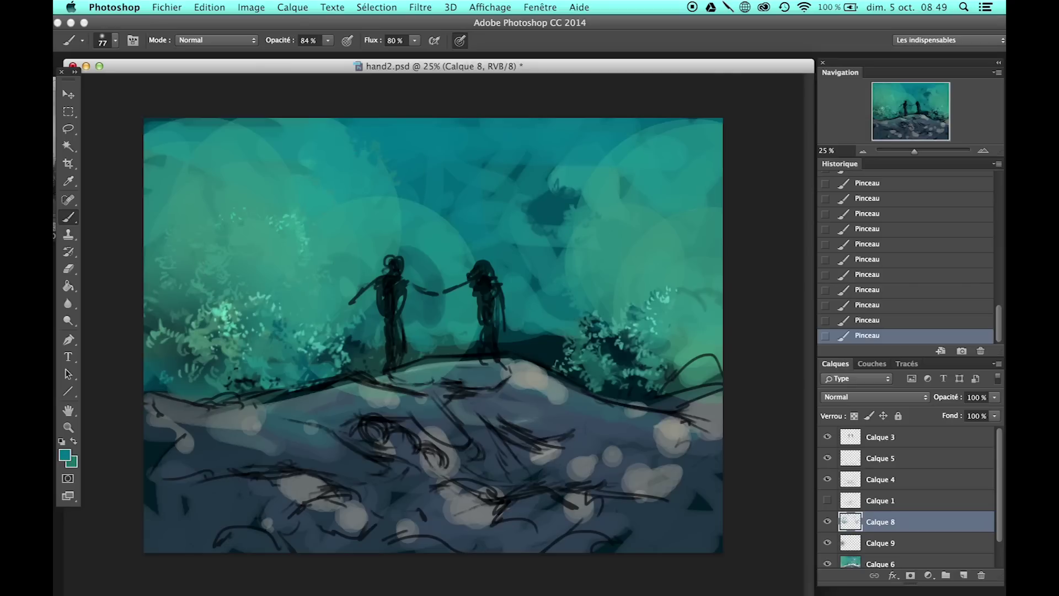
{"action": "left_click", "coordinate": [548, 332], "text": "alt"}
{"action": "left_click", "coordinate": [164, 369], "text": "alt"}
{"action": "left_click", "coordinate": [438, 328], "text": "alt"}
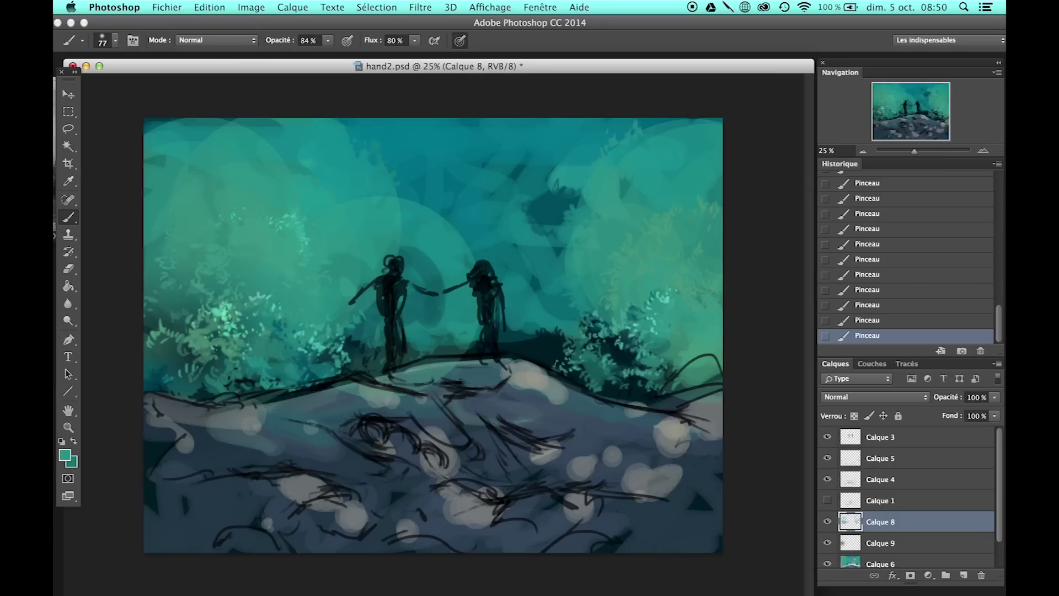
{"action": "left_click", "coordinate": [65, 454]}
{"action": "key", "text": "Return"}
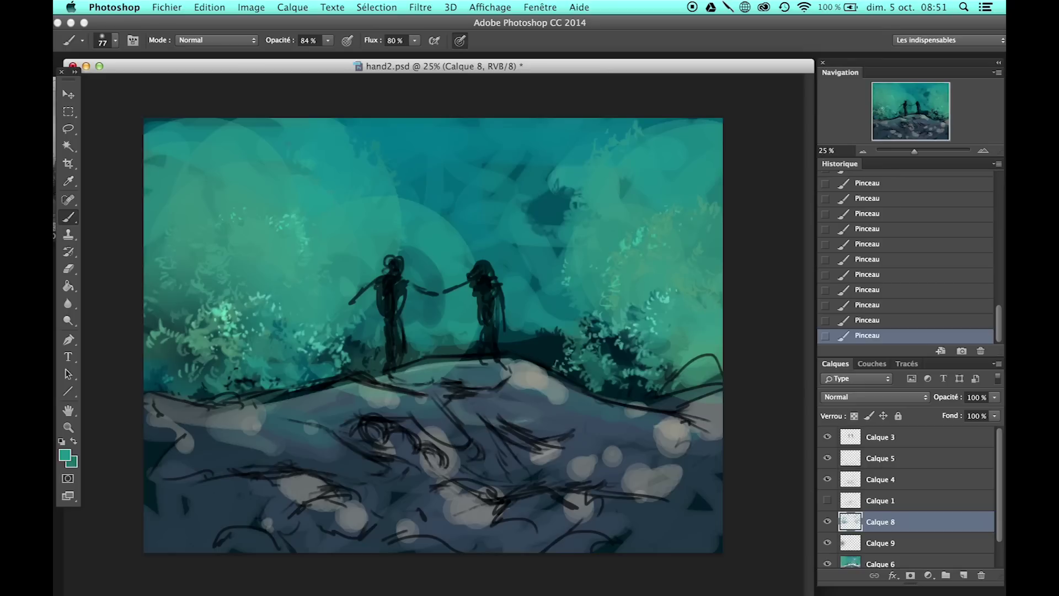
{"action": "left_click", "coordinate": [526, 225], "text": "alt"}
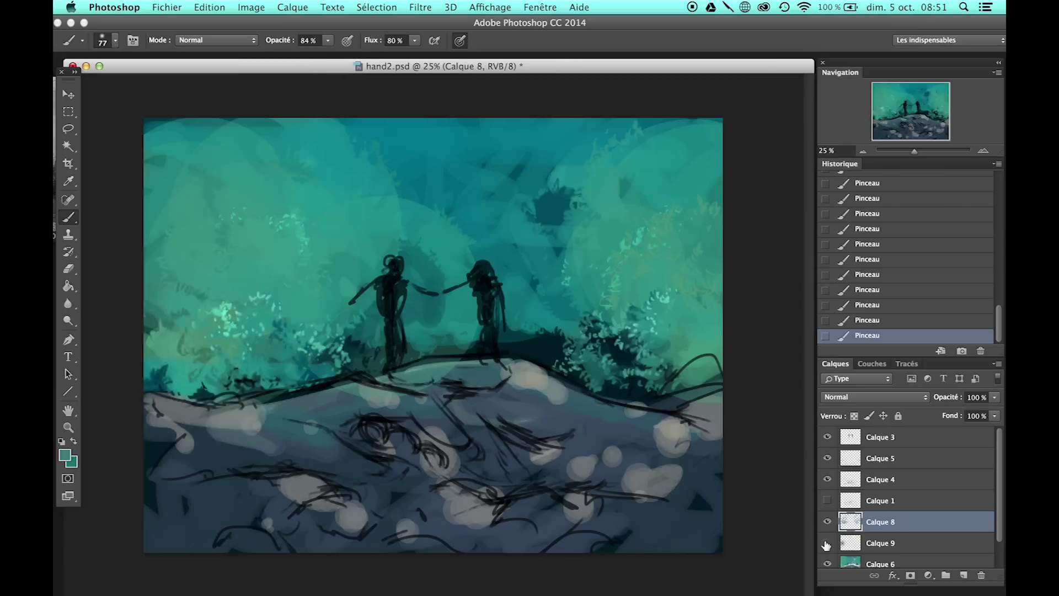
Step: Paint light and grey-blue highlights along the right hill edge
{"action": "mouse_move", "coordinate": [460, 366]}
{"action": "left_mouse_down"}
{"action": "mouse_move", "coordinate": [406, 375]}
{"action": "mouse_move", "coordinate": [455, 359]}
{"action": "left_mouse_up"}
{"action": "left_click", "coordinate": [430, 370], "text": "alt"}
{"action": "left_click", "coordinate": [520, 401], "text": "alt"}
{"action": "left_click", "coordinate": [423, 374], "text": "alt"}
{"action": "left_click", "coordinate": [547, 404], "text": "alt"}
{"action": "left_click_drag", "start_coordinate": [551, 400], "coordinate": [585, 386]}
{"action": "left_click", "coordinate": [583, 392], "text": "alt"}
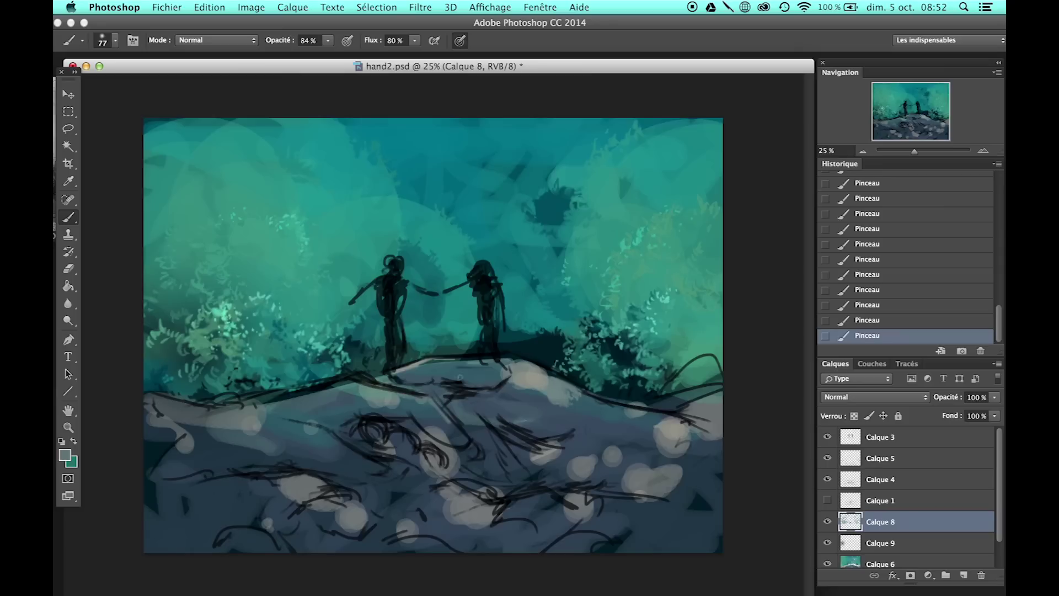
Step: Flip the figures on Calque 3 horizontally and move them up and to the right
{"action": "left_click", "coordinate": [877, 436]}
{"action": "key", "text": "m"}
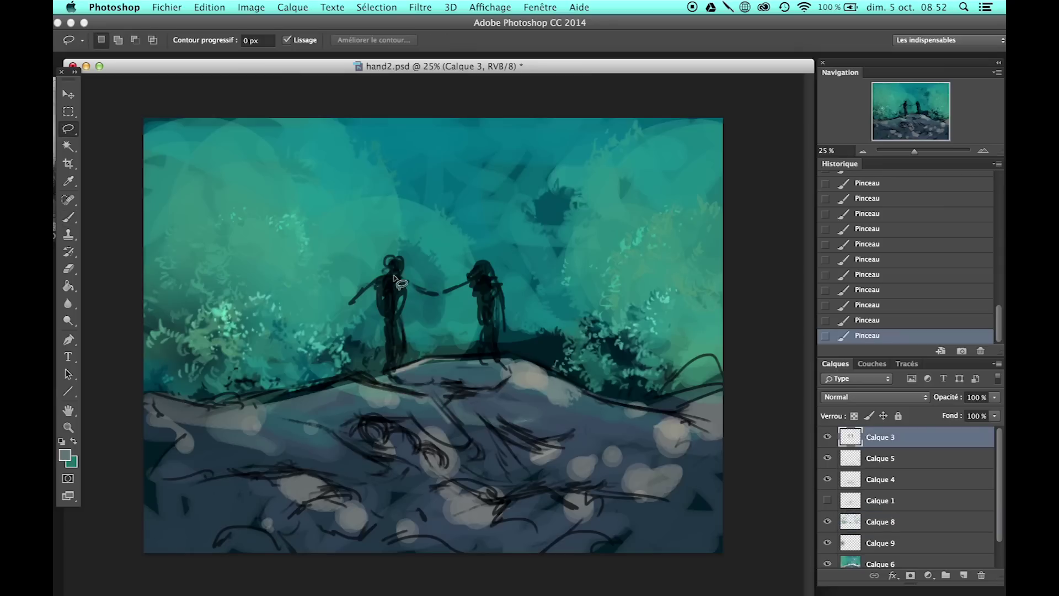
{"action": "key", "text": "ctrl+t"}
{"action": "right_click", "coordinate": [562, 404]}
{"action": "left_click", "coordinate": [596, 567]}
{"action": "left_click_drag", "start_coordinate": [480, 297], "coordinate": [493, 284]}
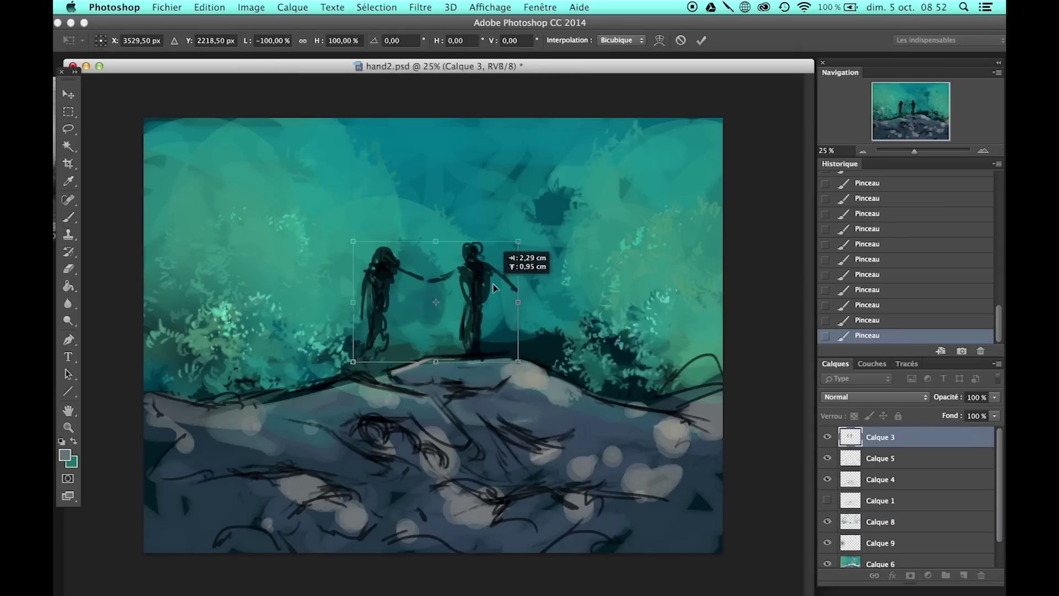
{"action": "key", "text": "Return"}
Step: Lasso the left figure and shift it down and to the left
{"action": "key", "text": "l"}
{"action": "mouse_move", "coordinate": [429, 309]}
{"action": "left_mouse_down"}
{"action": "mouse_move", "coordinate": [345, 379]}
{"action": "mouse_move", "coordinate": [419, 342]}
{"action": "left_mouse_up"}
{"action": "left_click_drag", "start_coordinate": [380, 303], "coordinate": [374, 315]}
{"action": "left_click", "coordinate": [377, 7]}
{"action": "left_click", "coordinate": [380, 32]}
Step: Move Calque 8 up the layer stack to sit just below Calque 3
{"action": "left_click", "coordinate": [68, 234]}
{"action": "left_click", "coordinate": [877, 521]}
{"action": "key", "text": "b"}
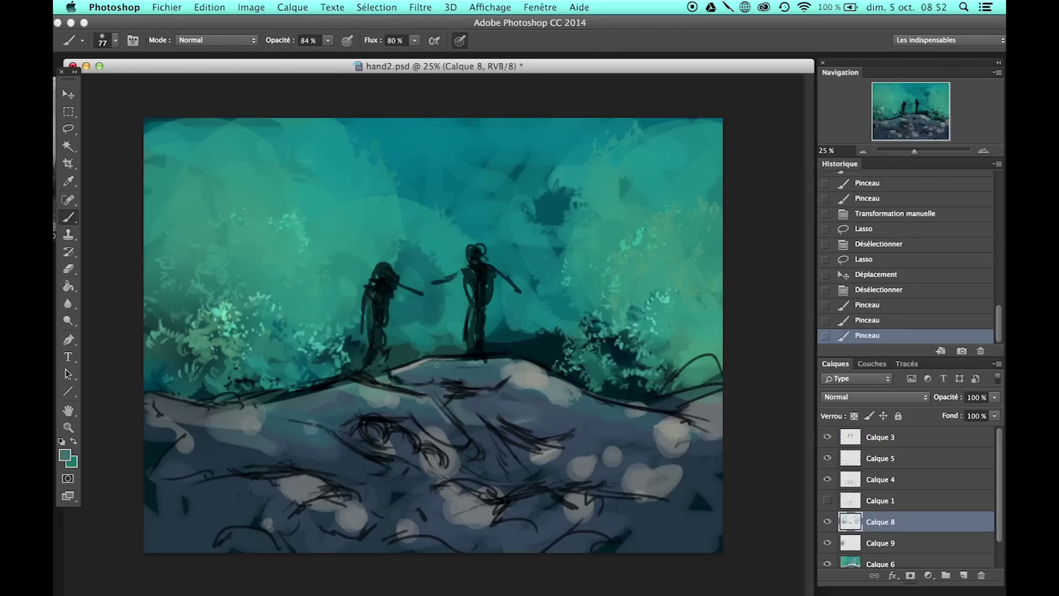
{"action": "left_click_drag", "start_coordinate": [877, 521], "coordinate": [877, 449]}
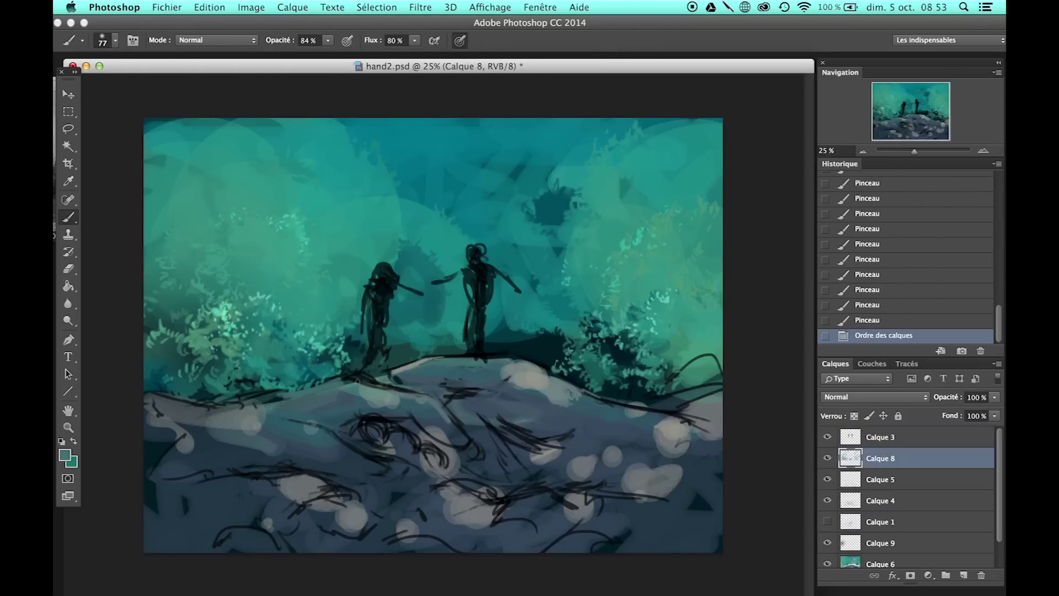
Step: Paint sampled light grey along the ridge, its top and slope
{"action": "left_click", "coordinate": [418, 361], "text": "alt"}
{"action": "left_click_drag", "start_coordinate": [418, 360], "coordinate": [273, 401]}
{"action": "left_click", "coordinate": [440, 427], "text": "alt"}
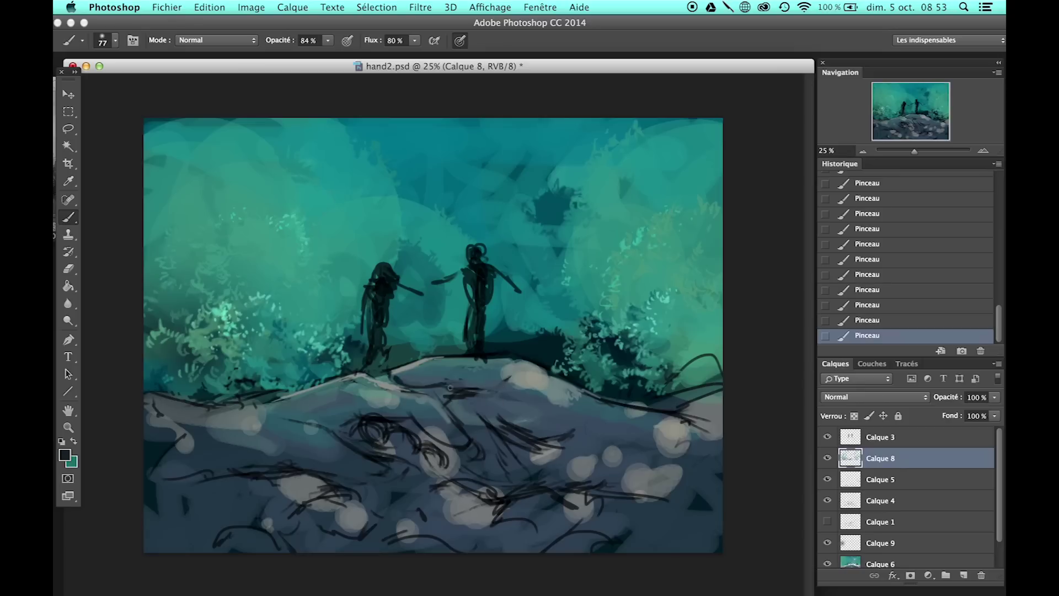
{"action": "left_click", "coordinate": [529, 364], "text": "alt"}
{"action": "mouse_move", "coordinate": [532, 364]}
{"action": "left_mouse_down"}
{"action": "mouse_move", "coordinate": [582, 392]}
{"action": "mouse_move", "coordinate": [451, 356]}
{"action": "left_mouse_up"}
Step: Sample blue and grey-teal tones and cover the dark ridge line at right with grey
{"action": "left_click", "coordinate": [556, 395], "text": "alt"}
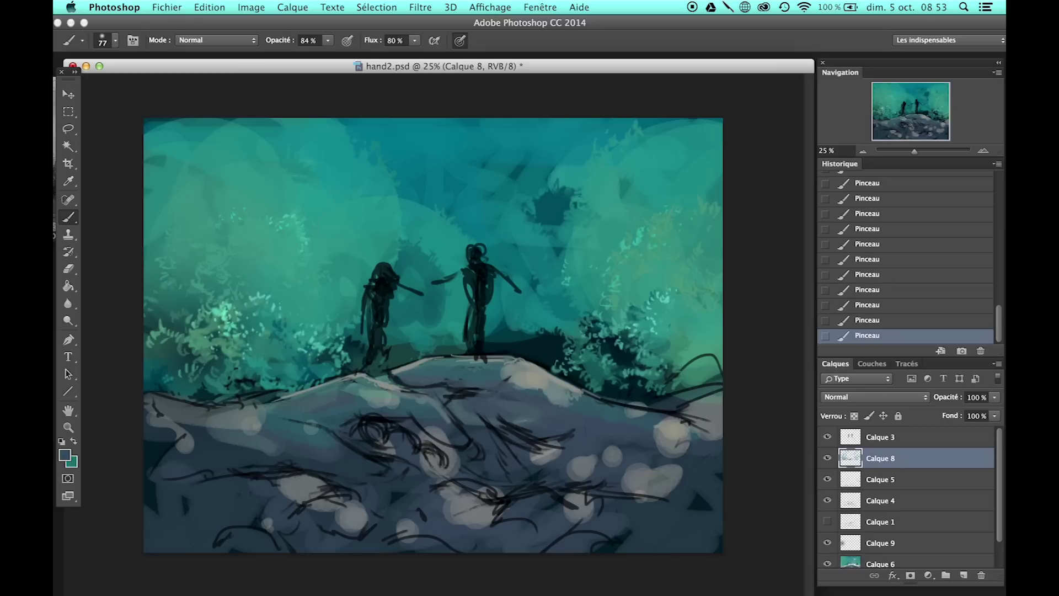
{"action": "left_click", "coordinate": [411, 411], "text": "alt"}
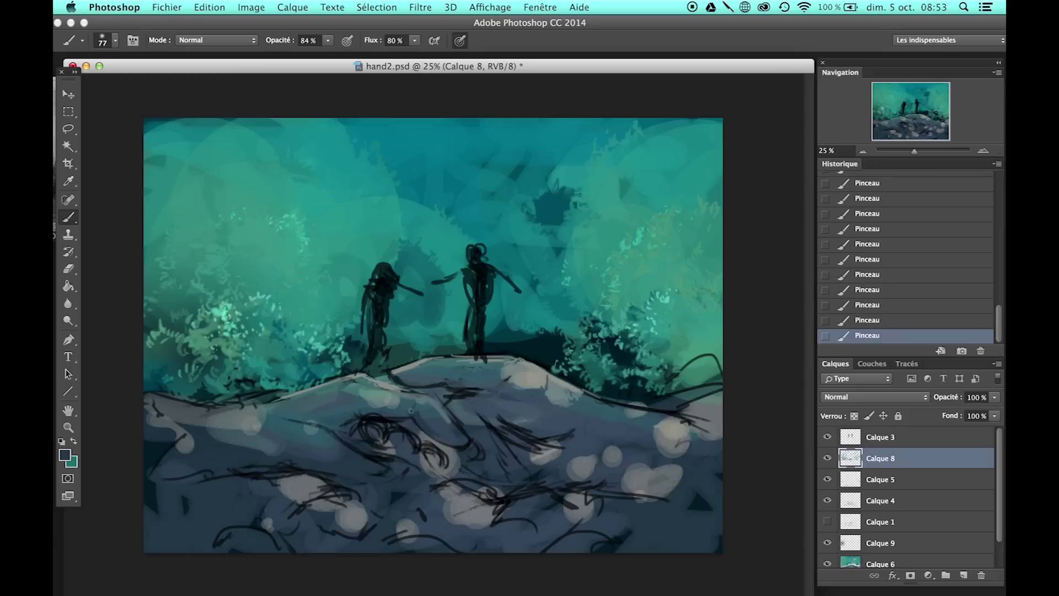
{"action": "left_click", "coordinate": [347, 390], "text": "alt"}
{"action": "left_click", "coordinate": [532, 377], "text": "alt"}
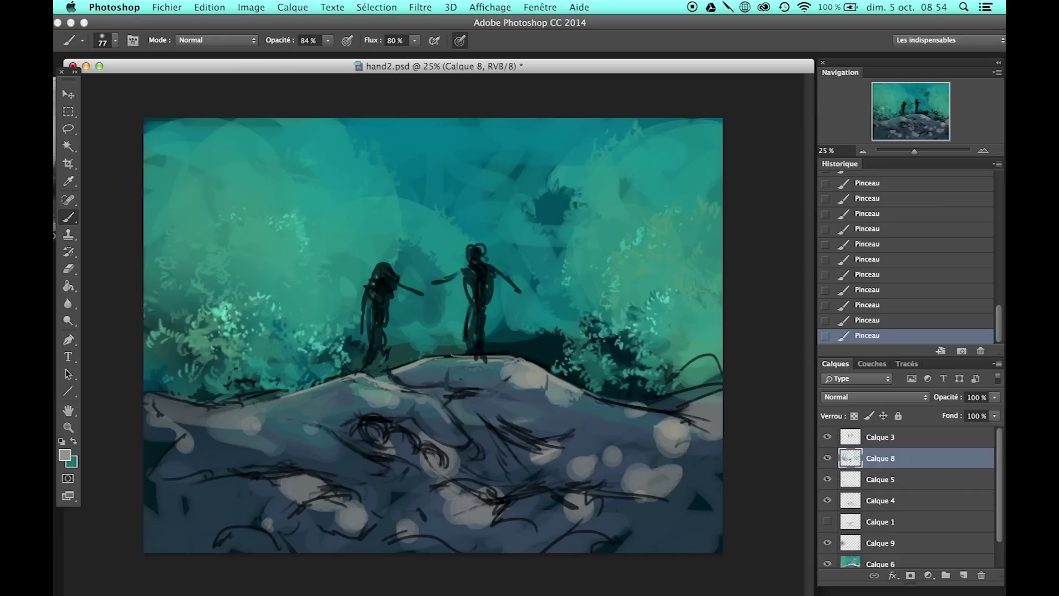
{"action": "left_click_drag", "start_coordinate": [717, 400], "coordinate": [656, 413]}
Step: Cover the right ridge line and dark rock scribbles with grey-blue, then enlarge the brush
{"action": "left_click", "coordinate": [662, 441], "text": "alt"}
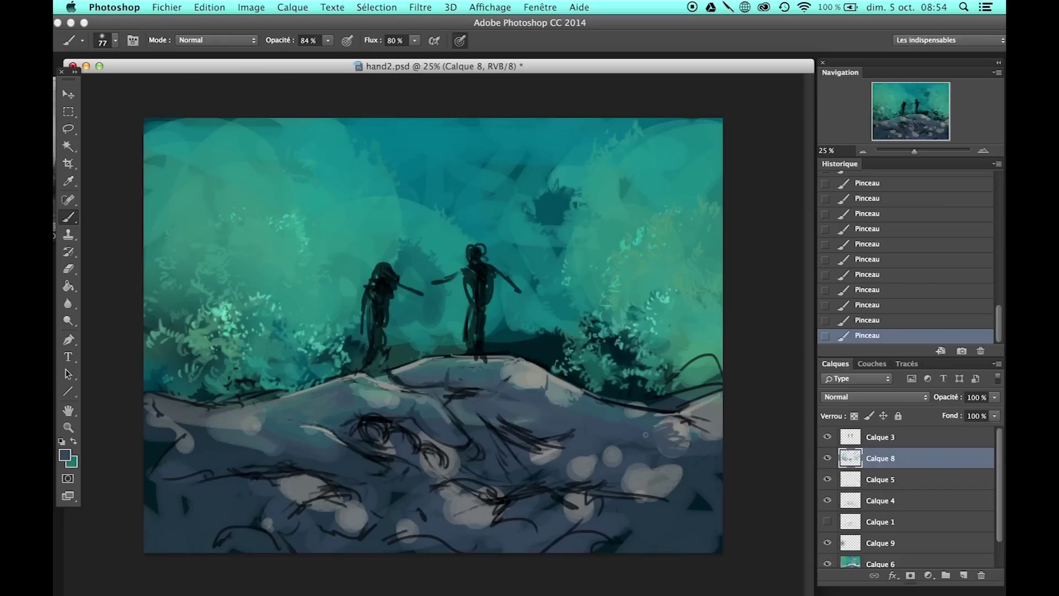
{"action": "left_click_drag", "start_coordinate": [711, 393], "coordinate": [643, 409]}
{"action": "left_click", "coordinate": [465, 498], "text": "alt"}
{"action": "mouse_move", "coordinate": [480, 488]}
{"action": "left_mouse_down"}
{"action": "mouse_move", "coordinate": [447, 493]}
{"action": "mouse_move", "coordinate": [463, 519]}
{"action": "mouse_move", "coordinate": [429, 504]}
{"action": "mouse_move", "coordinate": [441, 546]}
{"action": "mouse_move", "coordinate": [390, 478]}
{"action": "left_mouse_up"}
{"action": "right_click", "coordinate": [600, 405]}
{"action": "left_click", "coordinate": [474, 475], "text": "alt"}
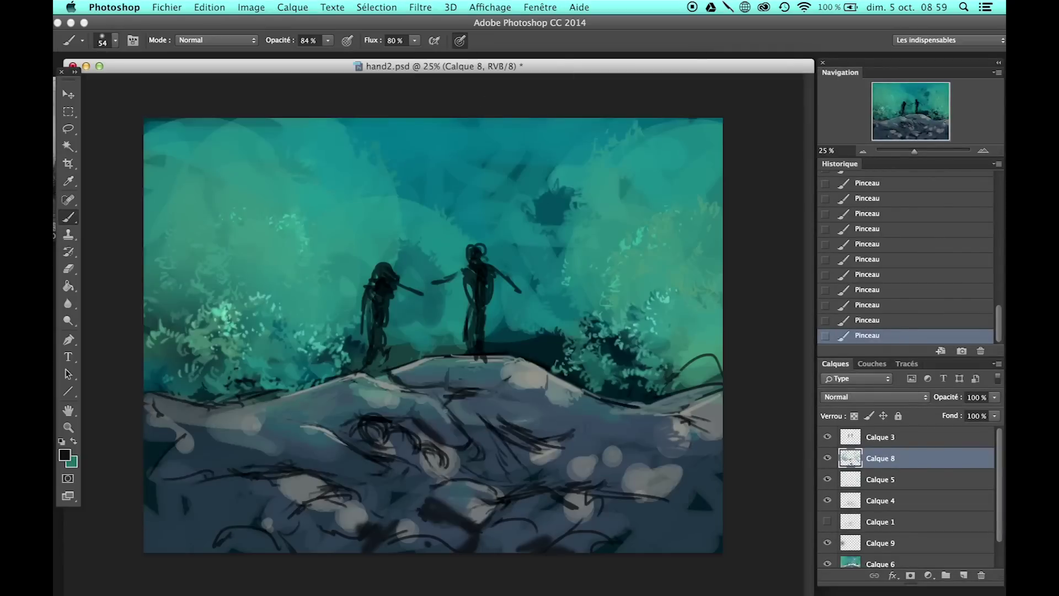
Step: With a much larger brush, shade the lower rocks and the rock right of the figures
{"action": "left_click", "coordinate": [413, 417], "text": "alt"}
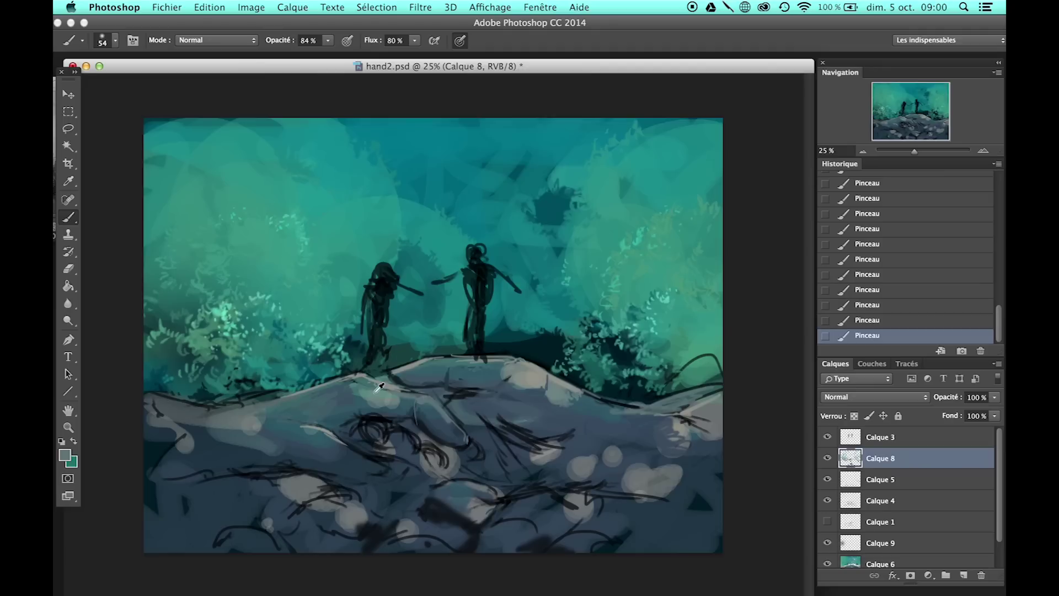
{"action": "left_click", "coordinate": [455, 434], "text": "alt"}
{"action": "left_click", "coordinate": [370, 415], "text": "alt"}
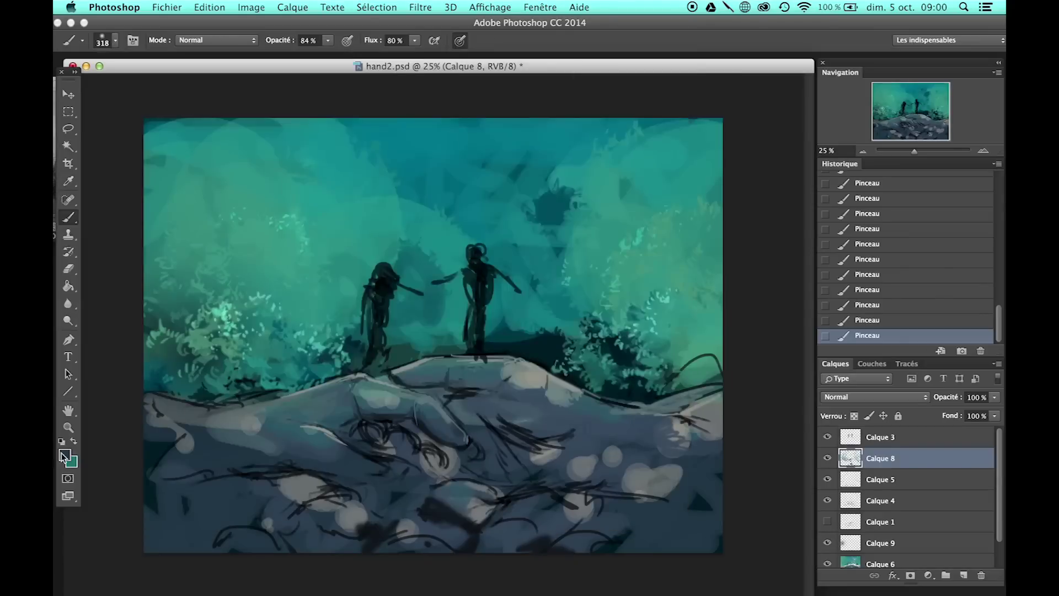
{"action": "key", "text": "bracketright"}
{"action": "key", "text": "bracketright"}
{"action": "key", "text": "bracketright"}
{"action": "left_click", "coordinate": [437, 446]}
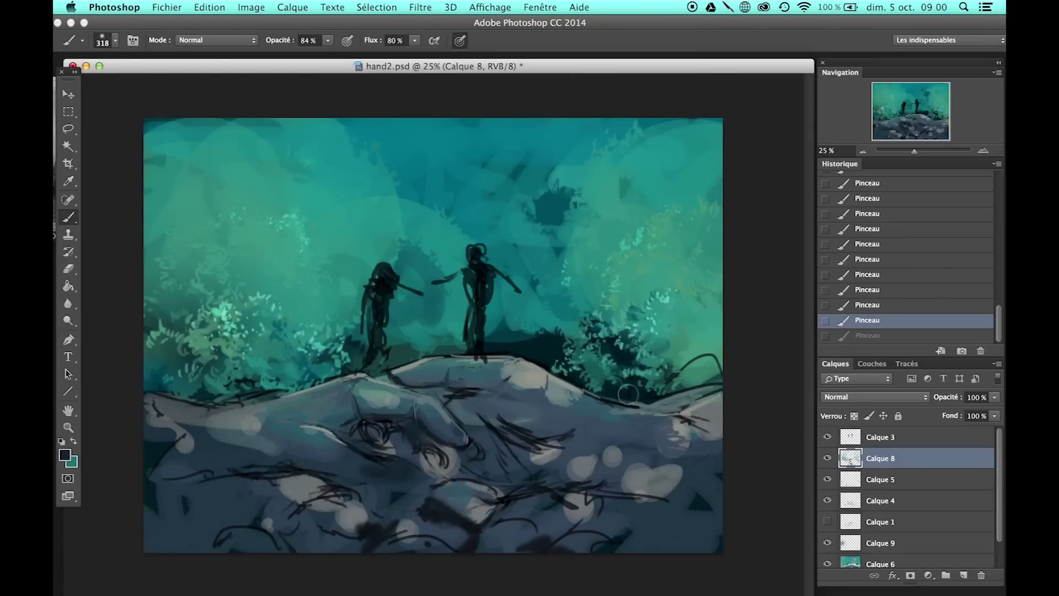
{"action": "left_click", "coordinate": [414, 500]}
{"action": "left_click_drag", "start_coordinate": [361, 538], "coordinate": [339, 522]}
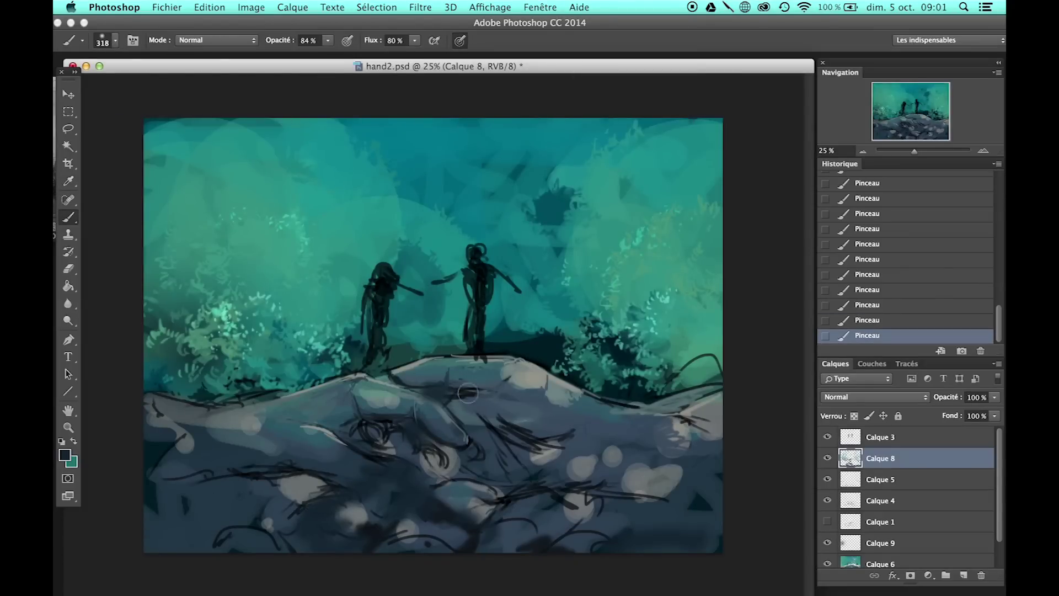
{"action": "left_click_drag", "start_coordinate": [481, 389], "coordinate": [579, 436]}
Step: With a smaller brush, paint lighter blue and grey tones on the central rock
{"action": "left_click", "coordinate": [527, 407], "text": "alt"}
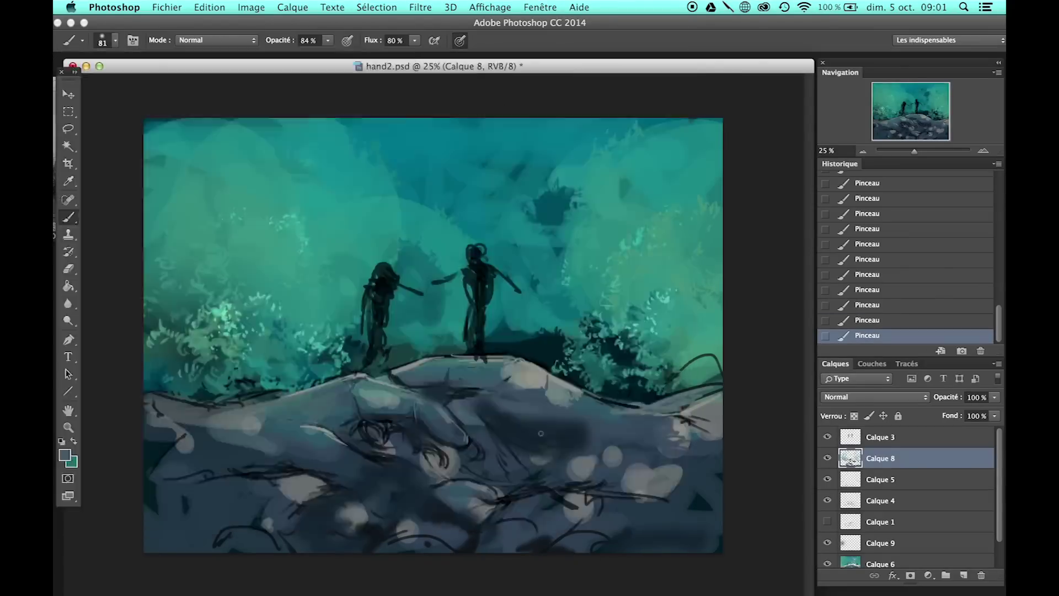
{"action": "key", "text": "bracketleft"}
{"action": "key", "text": "bracketleft"}
{"action": "key", "text": "bracketleft"}
{"action": "left_click", "coordinate": [468, 402], "text": "alt"}
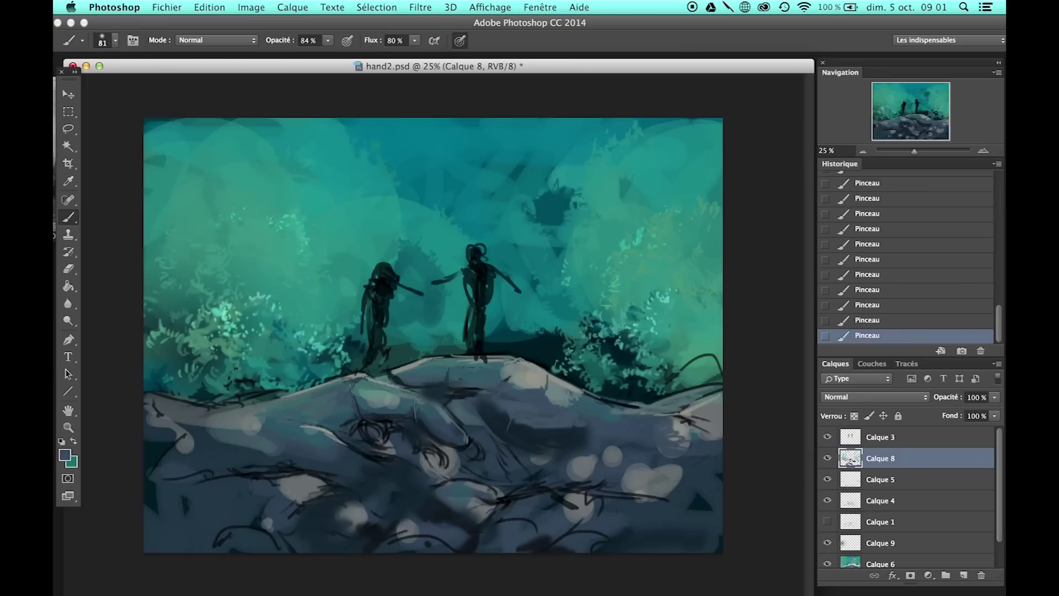
{"action": "left_click_drag", "start_coordinate": [492, 436], "coordinate": [510, 475]}
{"action": "left_click", "coordinate": [433, 428], "text": "alt"}
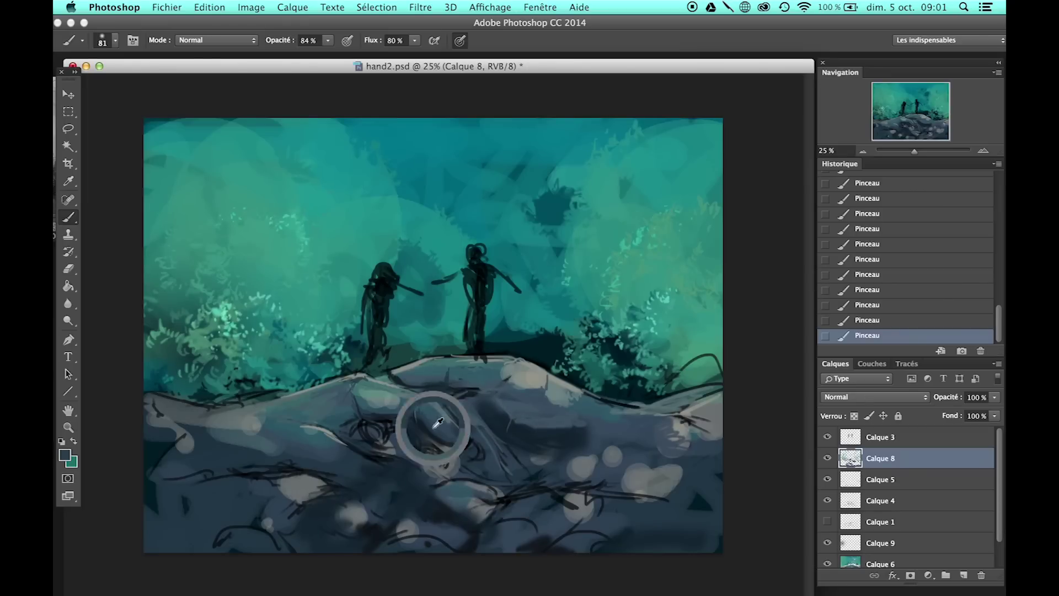
{"action": "left_click", "coordinate": [519, 374], "text": "alt"}
{"action": "left_click_drag", "start_coordinate": [370, 427], "coordinate": [411, 440]}
Step: Paint light grey-blue highlights across the left rock and along the ridge
{"action": "left_click", "coordinate": [436, 462], "text": "alt"}
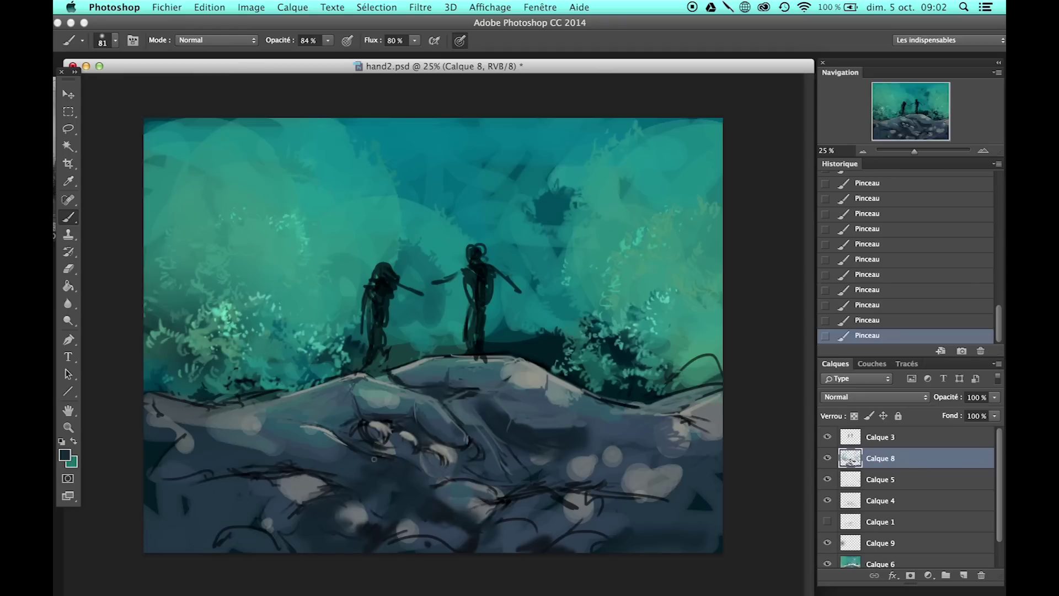
{"action": "left_click", "coordinate": [314, 427], "text": "alt"}
{"action": "left_click_drag", "start_coordinate": [230, 414], "coordinate": [182, 405]}
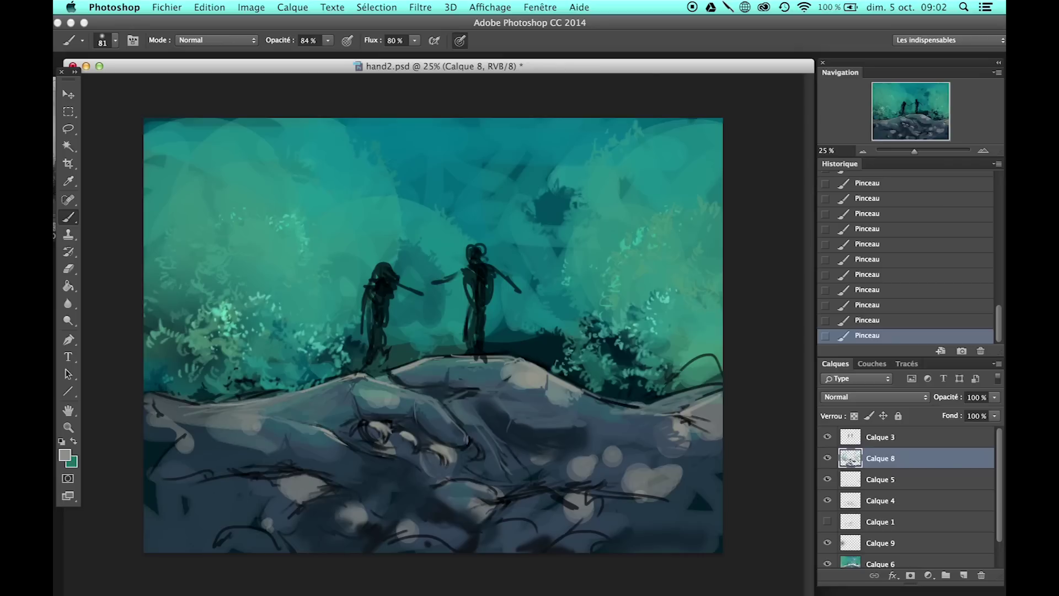
{"action": "left_click_drag", "start_coordinate": [621, 393], "coordinate": [657, 413]}
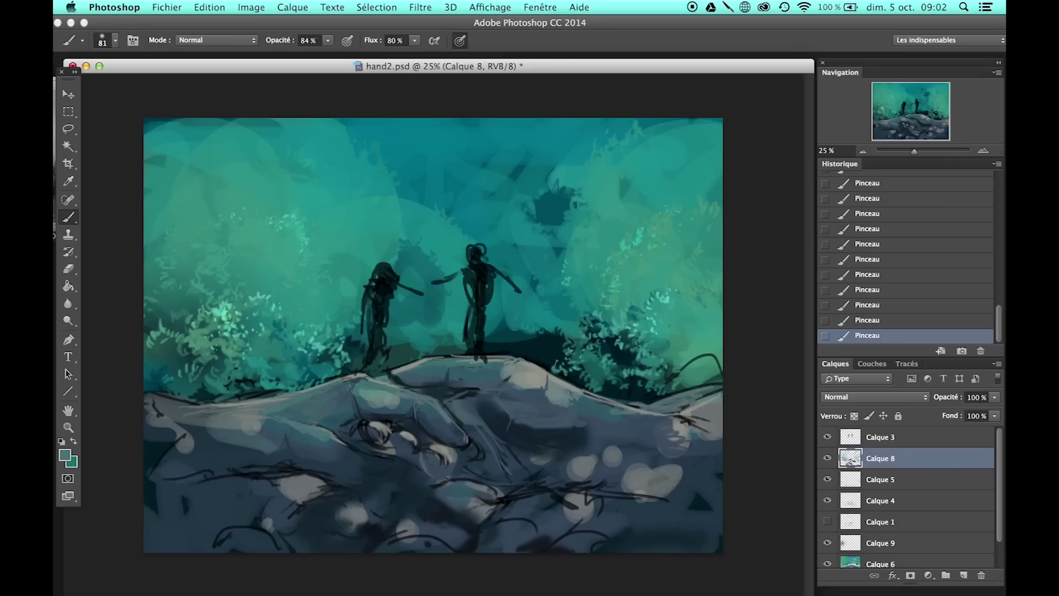
Step: Add a dark blue mark and cover the dark sketch lines on the left rock
{"action": "left_click", "coordinate": [595, 437], "text": "alt"}
{"action": "left_click_drag", "start_coordinate": [596, 433], "coordinate": [609, 440]}
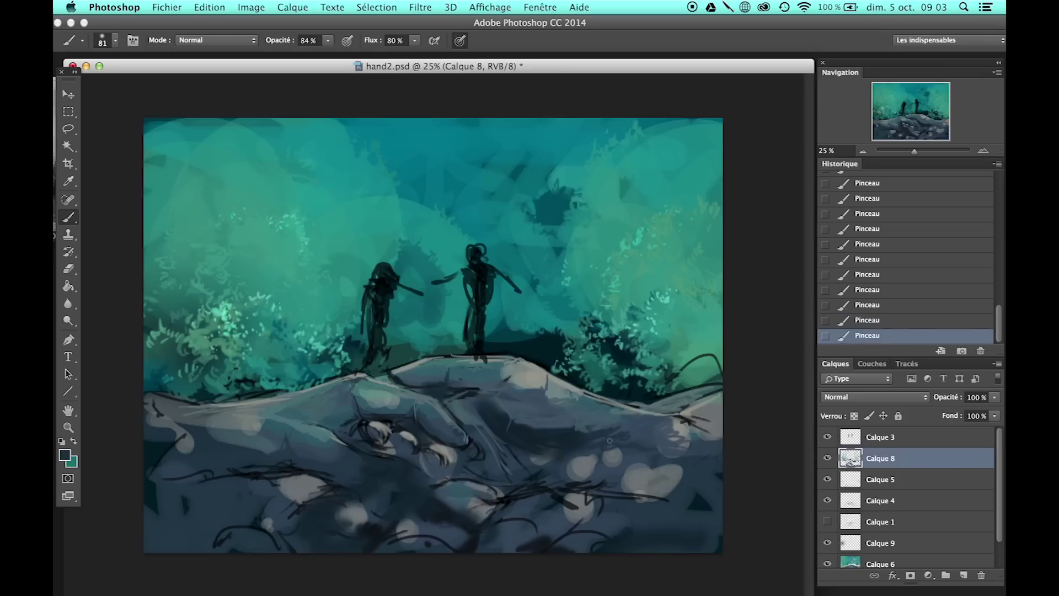
{"action": "left_click", "coordinate": [474, 478], "text": "alt"}
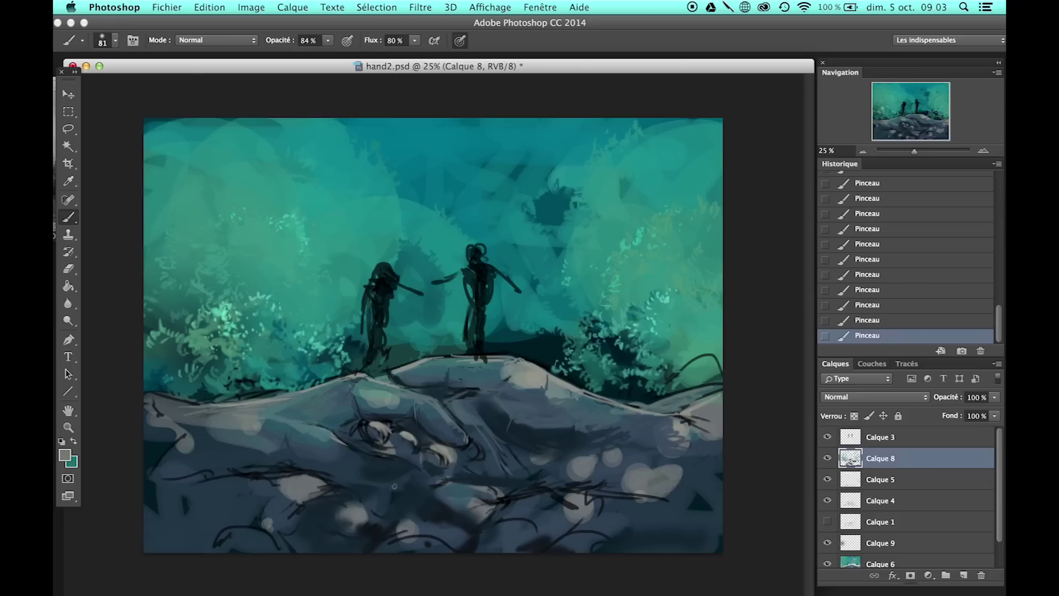
{"action": "left_click", "coordinate": [485, 485], "text": "alt"}
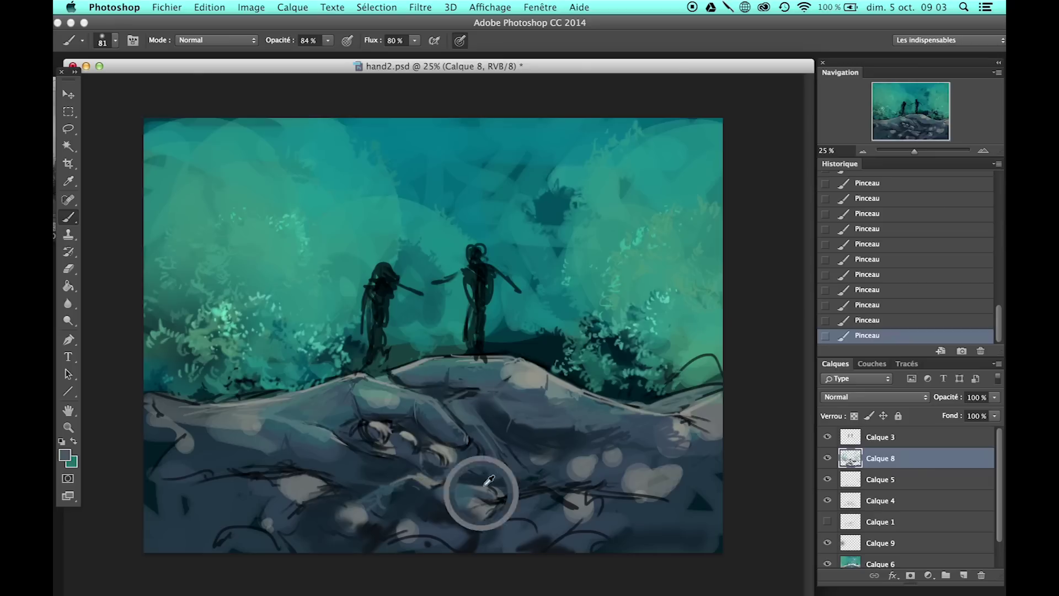
{"action": "left_click", "coordinate": [351, 431], "text": "alt"}
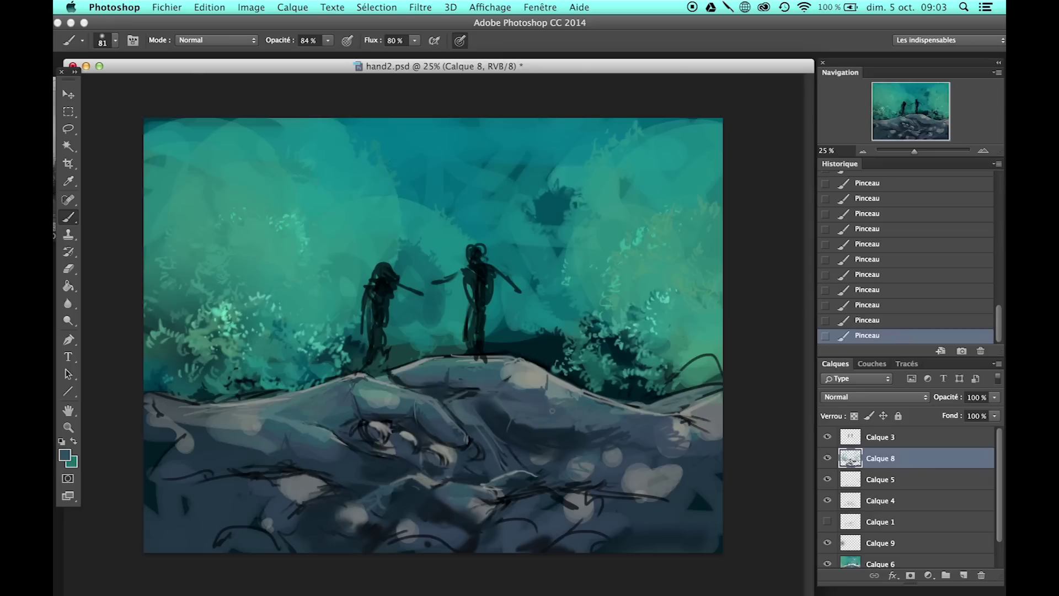
{"action": "left_click", "coordinate": [464, 471], "text": "alt"}
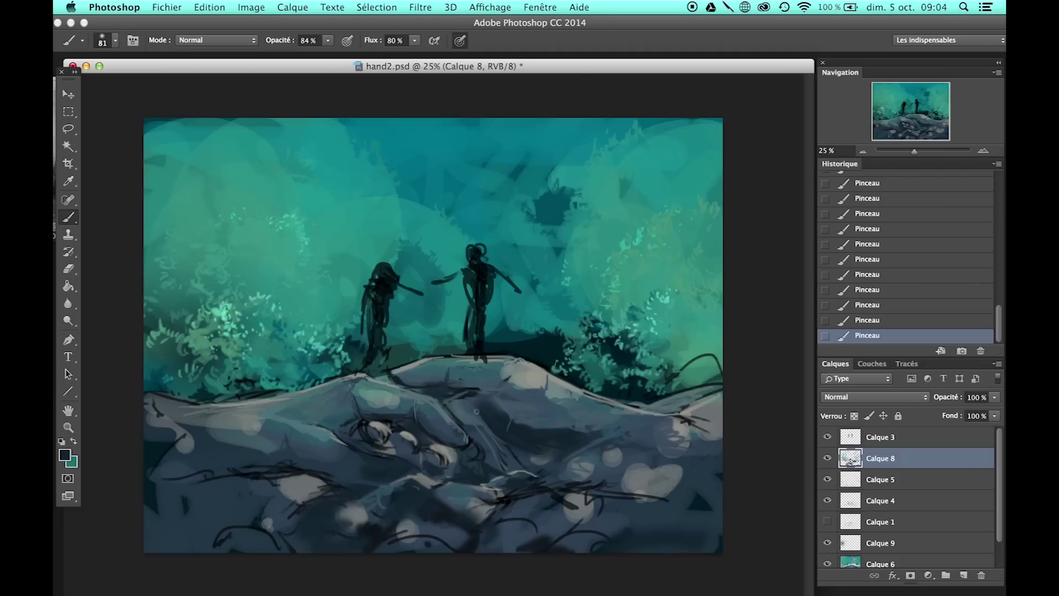
{"action": "left_click", "coordinate": [262, 466], "text": "alt"}
{"action": "left_click_drag", "start_coordinate": [259, 466], "coordinate": [182, 483]}
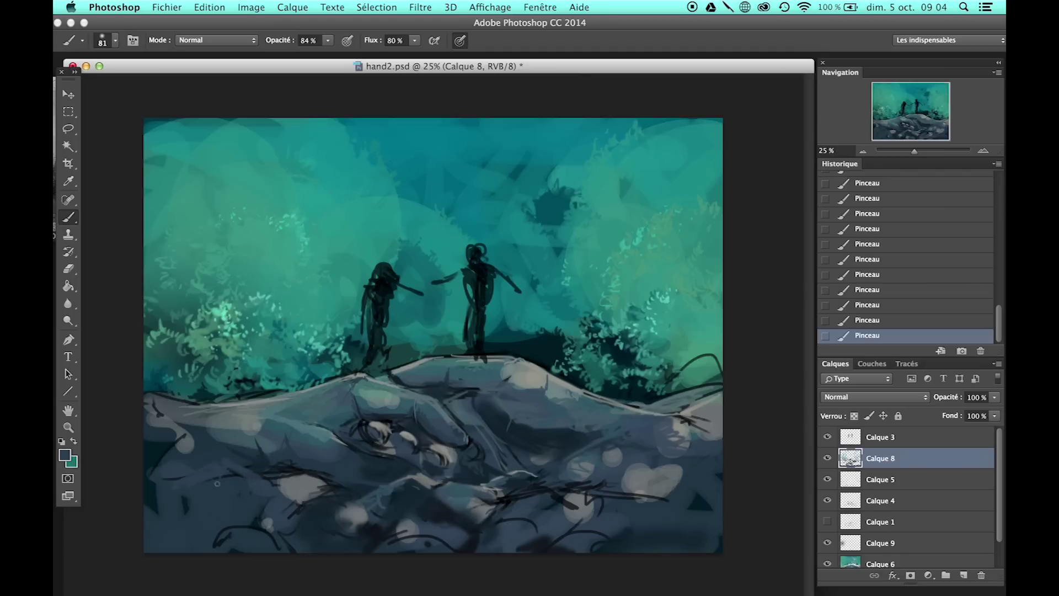
Step: With a fine brush, add light and darker strokes on the right-hand rock
{"action": "key", "text": "bracketright"}
{"action": "key", "text": "bracketright"}
{"action": "key", "text": "bracketright"}
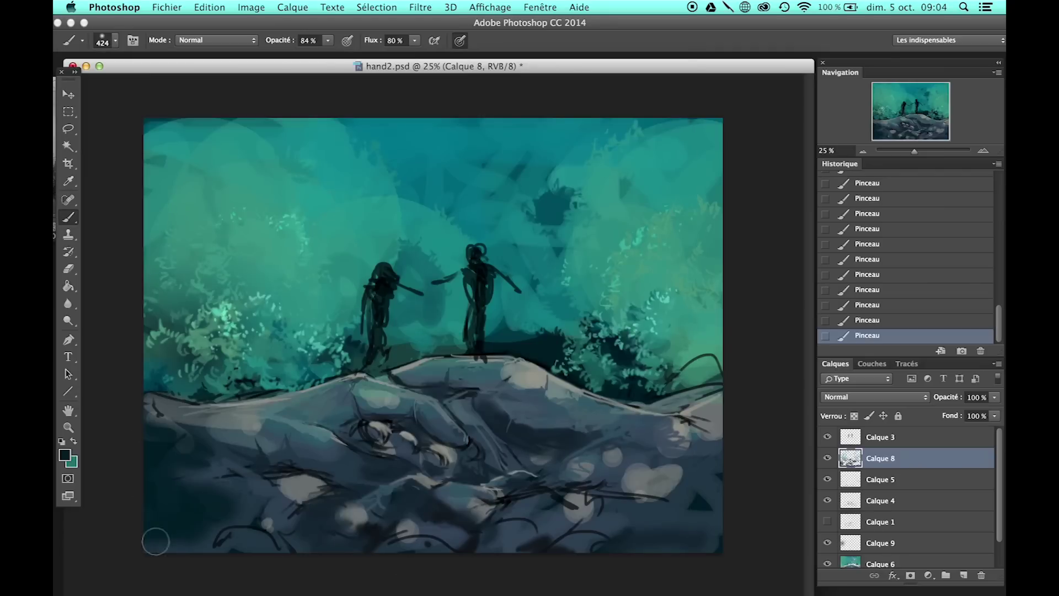
{"action": "key", "text": "bracketleft"}
{"action": "key", "text": "bracketleft"}
{"action": "key", "text": "bracketleft"}
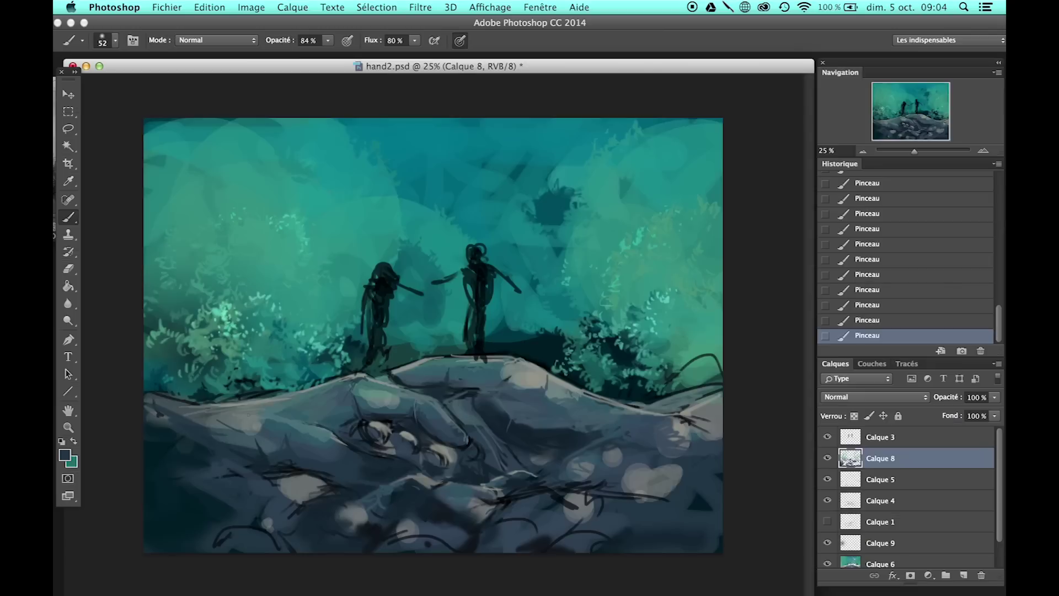
{"action": "left_click", "coordinate": [456, 496], "text": "alt"}
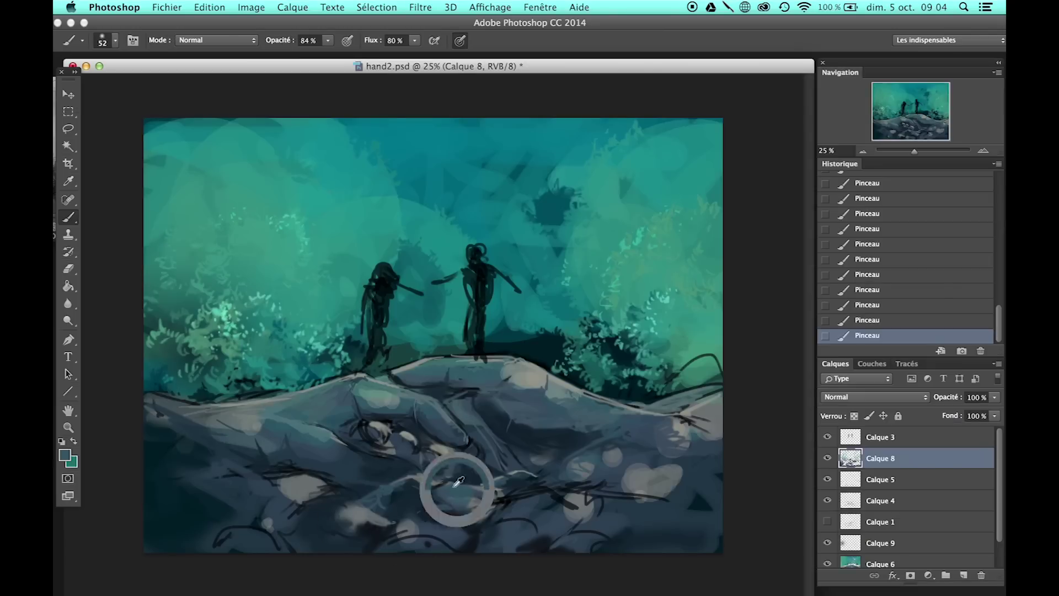
{"action": "left_click_drag", "start_coordinate": [584, 455], "coordinate": [535, 459]}
{"action": "mouse_move", "coordinate": [623, 457]}
{"action": "left_mouse_down"}
{"action": "mouse_move", "coordinate": [629, 442]}
{"action": "mouse_move", "coordinate": [662, 463]}
{"action": "left_mouse_up"}
{"action": "left_click", "coordinate": [640, 441], "text": "alt"}
{"action": "mouse_move", "coordinate": [585, 446]}
{"action": "left_mouse_down"}
{"action": "mouse_move", "coordinate": [623, 457]}
{"action": "mouse_move", "coordinate": [706, 441]}
{"action": "left_mouse_up"}
{"action": "left_click_drag", "start_coordinate": [634, 424], "coordinate": [673, 484]}
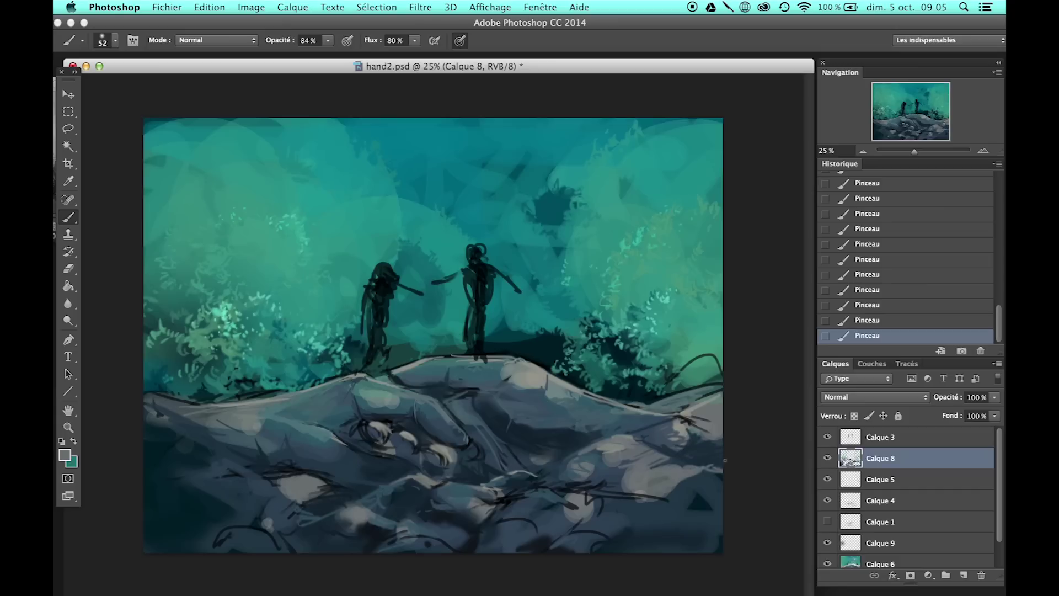
Step: Paint dark and light grey-blue strokes on the lower-right rock, then flip the canvas horizontally
{"action": "key", "text": "ctrl+z"}
{"action": "mouse_move", "coordinate": [692, 503]}
{"action": "left_mouse_down"}
{"action": "mouse_move", "coordinate": [639, 494]}
{"action": "mouse_move", "coordinate": [589, 505]}
{"action": "mouse_move", "coordinate": [664, 510]}
{"action": "left_mouse_up"}
{"action": "left_click", "coordinate": [634, 496], "text": "alt"}
{"action": "left_click", "coordinate": [589, 504], "text": "alt"}
{"action": "left_click_drag", "start_coordinate": [553, 477], "coordinate": [678, 422]}
{"action": "left_click", "coordinate": [651, 518], "text": "alt"}
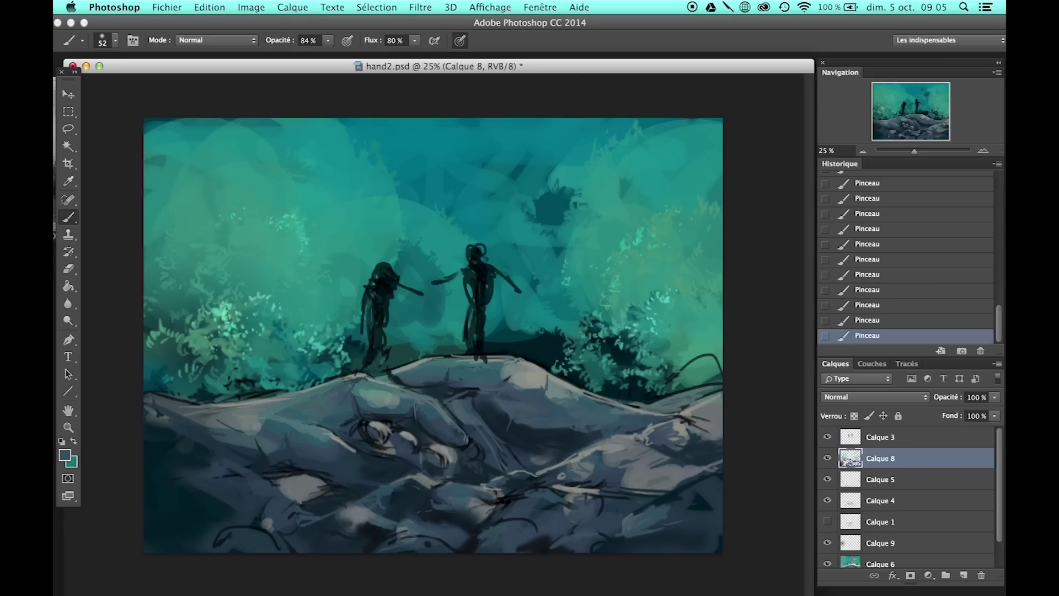
{"action": "key", "text": "ctrl+shift+h"}
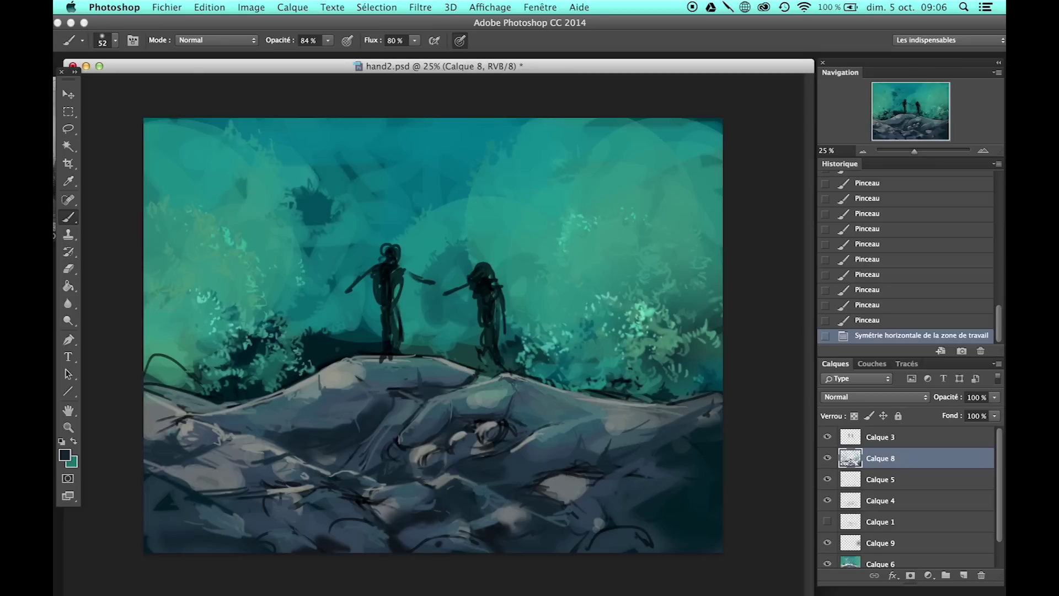
Step: With a much larger brush, paint broad and light teal strokes over the lower rocks
{"action": "right_click", "coordinate": [679, 502]}
{"action": "double_click", "coordinate": [172, 87]}
{"action": "left_click_drag", "start_coordinate": [165, 419], "coordinate": [199, 442]}
{"action": "left_click_drag", "start_coordinate": [182, 463], "coordinate": [265, 485]}
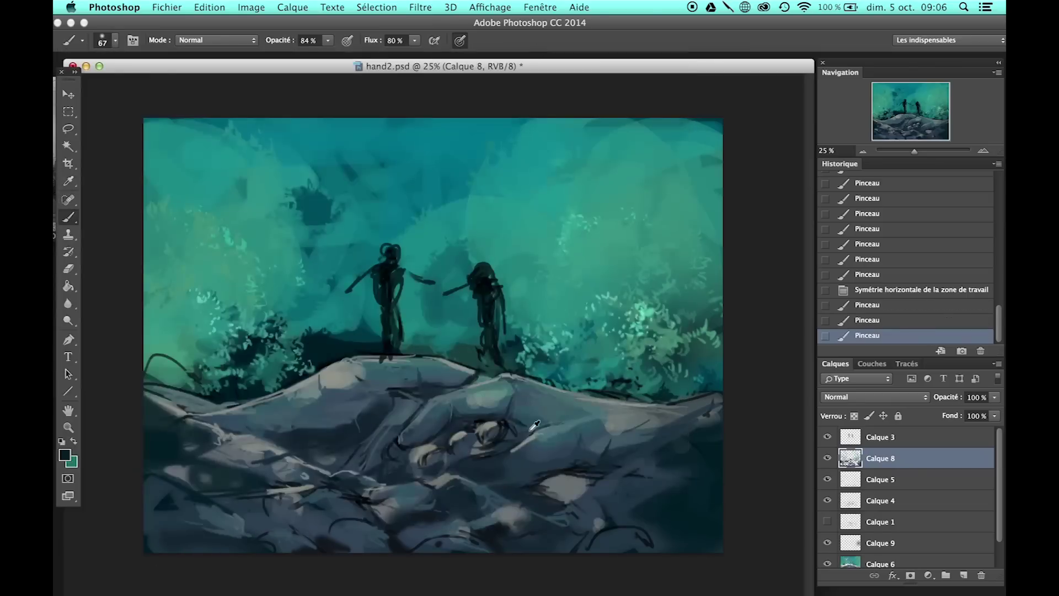
{"action": "left_click", "coordinate": [535, 425], "text": "alt"}
{"action": "left_click_drag", "start_coordinate": [607, 468], "coordinate": [563, 484]}
{"action": "left_click_drag", "start_coordinate": [371, 475], "coordinate": [354, 488]}
{"action": "left_click_drag", "start_coordinate": [470, 521], "coordinate": [506, 507]}
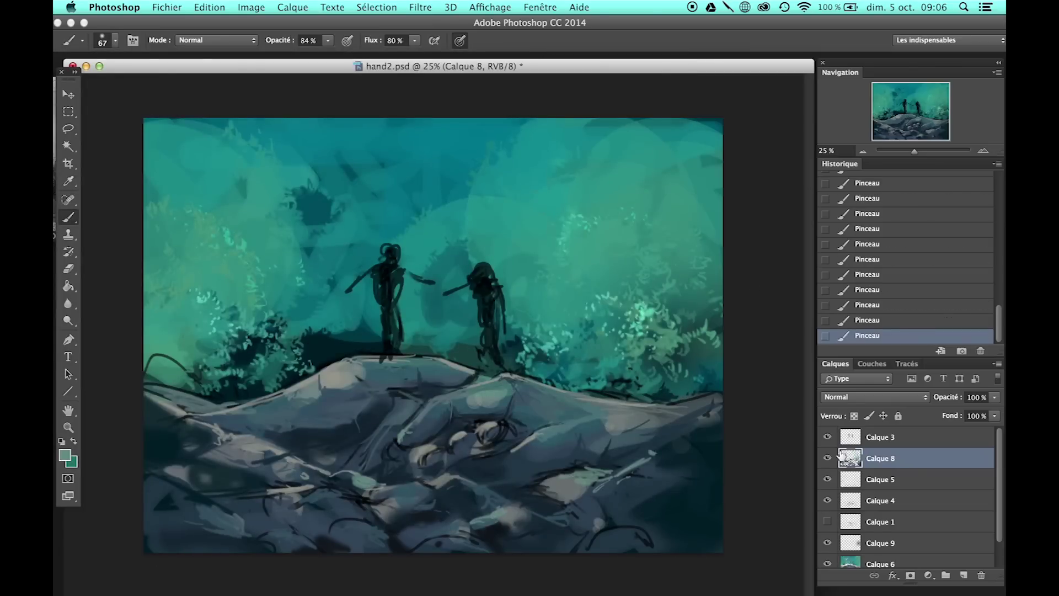
Step: Lasso and delete the stray strokes at lower left
{"action": "key", "text": "l"}
{"action": "key", "text": "alt+bracketleft"}
{"action": "left_click_drag", "start_coordinate": [151, 331], "coordinate": [145, 408]}
{"action": "key", "text": "BackSpace"}
{"action": "key", "text": "ctrl+d"}
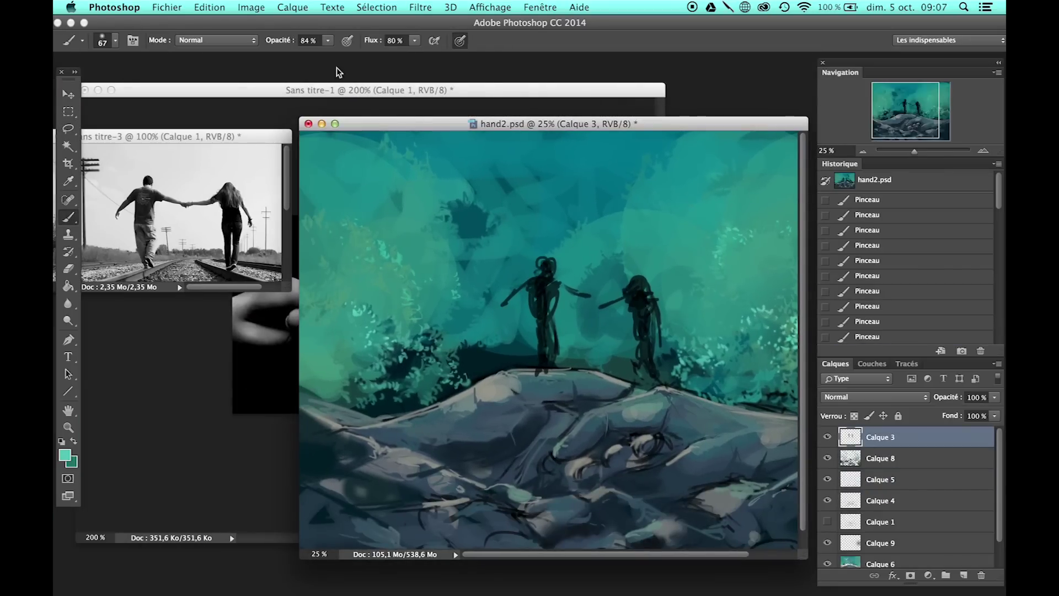
Step: On a new layer, paint light and dark strokes over the figures' shoulders and bodies
{"action": "key", "text": "ctrl+alt+shift+n"}
{"action": "left_click_drag", "start_coordinate": [514, 291], "coordinate": [637, 276]}
{"action": "left_click_drag", "start_coordinate": [532, 289], "coordinate": [533, 320]}
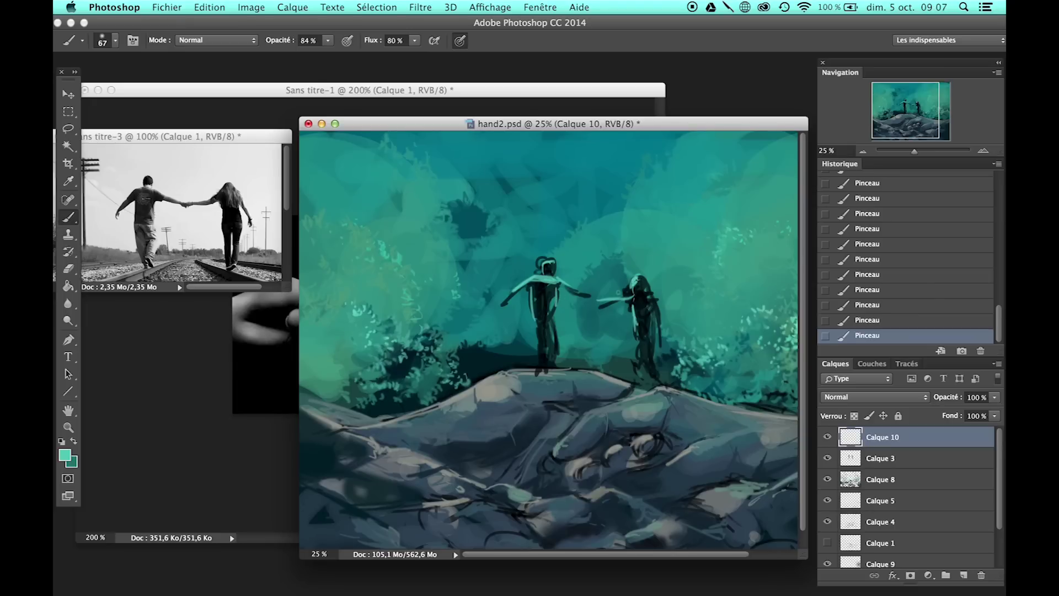
{"action": "mouse_move", "coordinate": [559, 286]}
{"action": "left_mouse_down"}
{"action": "mouse_move", "coordinate": [579, 300]}
{"action": "mouse_move", "coordinate": [553, 315]}
{"action": "mouse_move", "coordinate": [552, 364]}
{"action": "left_mouse_up"}
Step: Erase on Calque 3 to reshape the figures' heads and bodies, then paint over the left figure on Calque 10
{"action": "left_click", "coordinate": [68, 269]}
{"action": "key", "text": "alt+bracketleft"}
{"action": "mouse_move", "coordinate": [535, 248]}
{"action": "left_mouse_down"}
{"action": "mouse_move", "coordinate": [551, 268]}
{"action": "mouse_move", "coordinate": [540, 268]}
{"action": "mouse_move", "coordinate": [532, 317]}
{"action": "left_mouse_up"}
{"action": "left_click_drag", "start_coordinate": [626, 283], "coordinate": [630, 298]}
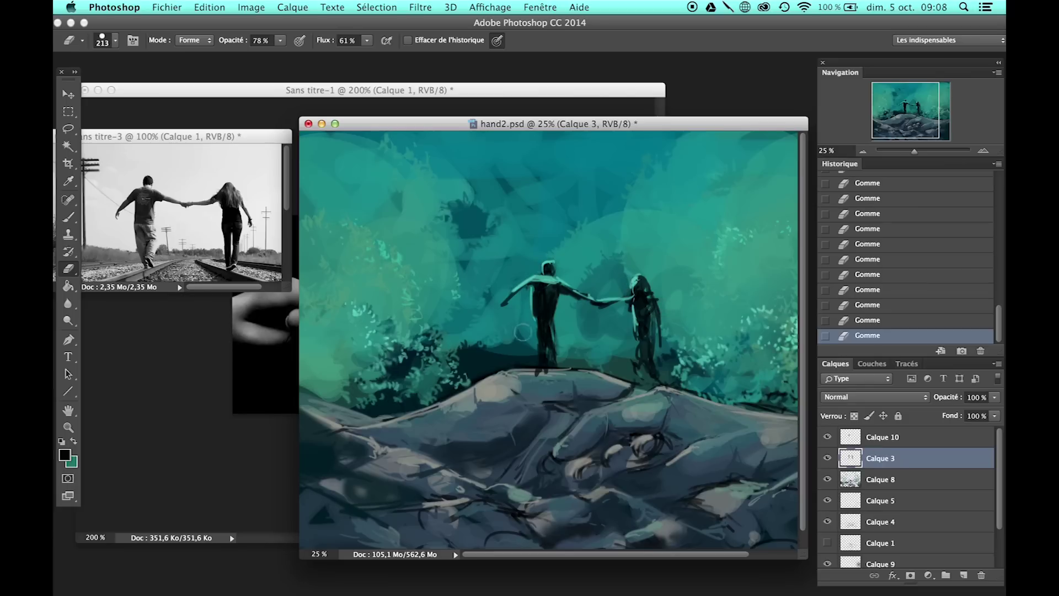
{"action": "key", "text": "alt+bracketright"}
{"action": "key", "text": "b"}
{"action": "mouse_move", "coordinate": [546, 311]}
{"action": "left_mouse_down"}
{"action": "mouse_move", "coordinate": [548, 364]}
{"action": "mouse_move", "coordinate": [549, 342]}
{"action": "left_mouse_up"}
Step: Alternately erase and repaint the central figure, then merge Calque 10 down into Calque 3
{"action": "key", "text": "e"}
{"action": "mouse_move", "coordinate": [530, 290]}
{"action": "left_mouse_down"}
{"action": "mouse_move", "coordinate": [526, 312]}
{"action": "mouse_move", "coordinate": [551, 287]}
{"action": "mouse_move", "coordinate": [546, 337]}
{"action": "left_mouse_up"}
{"action": "key", "text": "b"}
{"action": "left_click_drag", "start_coordinate": [546, 331], "coordinate": [549, 359]}
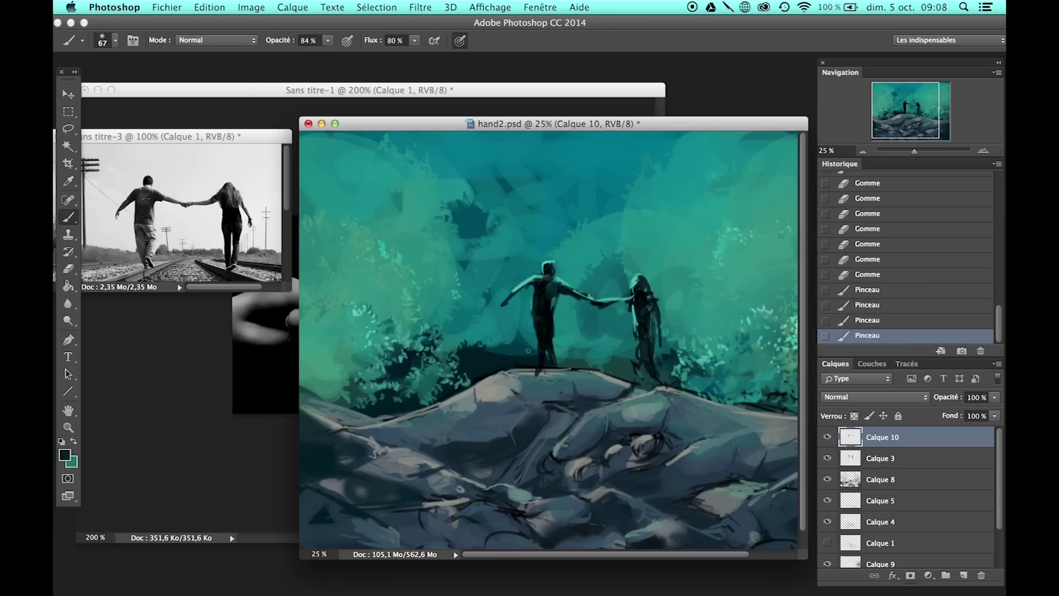
{"action": "key", "text": "e"}
{"action": "key", "text": "ctrl+e"}
Step: Erase excess paint and reshape the central figure with brush strokes
{"action": "mouse_move", "coordinate": [569, 293]}
{"action": "left_mouse_down"}
{"action": "mouse_move", "coordinate": [576, 306]}
{"action": "mouse_move", "coordinate": [524, 293]}
{"action": "mouse_move", "coordinate": [524, 309]}
{"action": "mouse_move", "coordinate": [535, 287]}
{"action": "mouse_move", "coordinate": [534, 320]}
{"action": "left_mouse_up"}
{"action": "key", "text": "b"}
{"action": "key", "text": "e"}
{"action": "key", "text": "b"}
{"action": "mouse_move", "coordinate": [546, 280]}
{"action": "left_mouse_down"}
{"action": "mouse_move", "coordinate": [552, 290]}
{"action": "mouse_move", "coordinate": [533, 315]}
{"action": "mouse_move", "coordinate": [513, 312]}
{"action": "left_mouse_up"}
{"action": "key", "text": "ctrl+alt+z"}
{"action": "key", "text": "ctrl+alt+z"}
{"action": "key", "text": "ctrl+alt+z"}
Step: Retouch the central figure's legs and body with the eraser and a dark stroke
{"action": "left_click", "coordinate": [533, 248], "text": "alt"}
{"action": "key", "text": "e"}
{"action": "left_click_drag", "start_coordinate": [534, 302], "coordinate": [556, 387]}
{"action": "key", "text": "b"}
{"action": "key", "text": "e"}
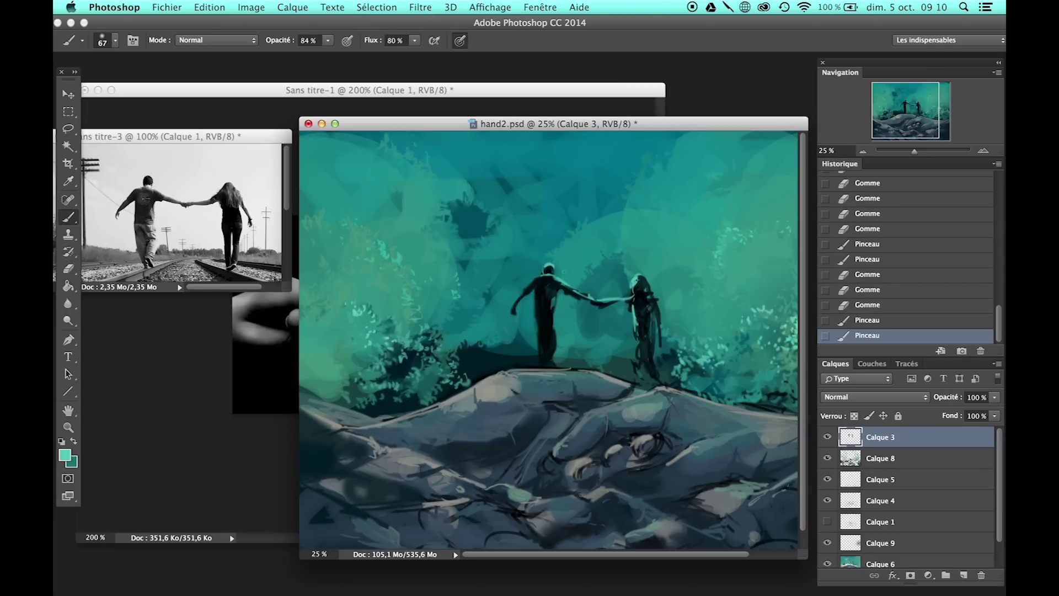
{"action": "left_click_drag", "start_coordinate": [537, 285], "coordinate": [530, 333]}
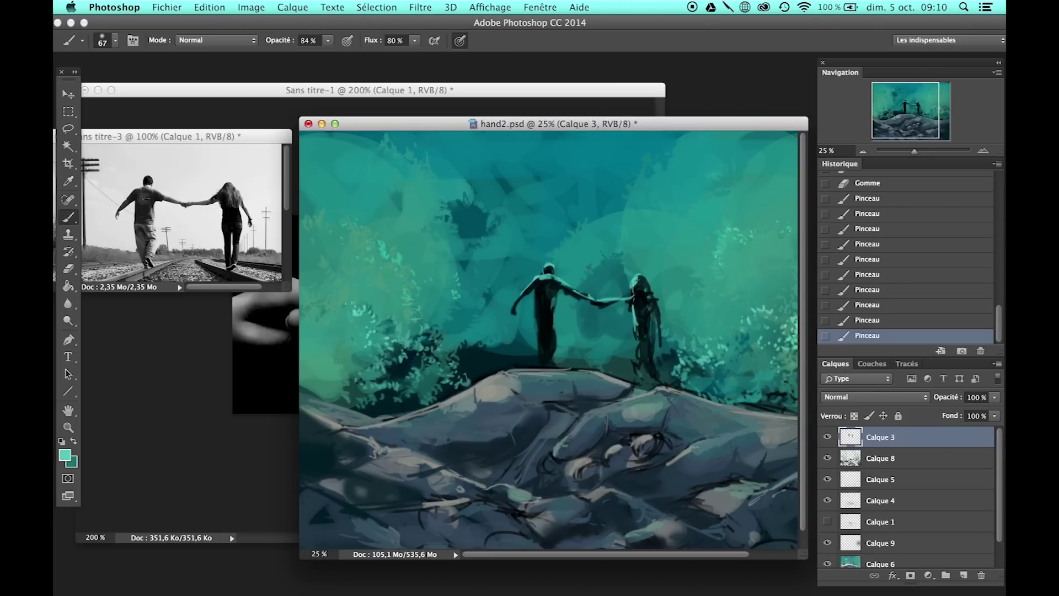
{"action": "left_click", "coordinate": [546, 352], "text": "alt"}
{"action": "left_click_drag", "start_coordinate": [546, 287], "coordinate": [543, 308]}
Step: Erase and reshape the right figure's outline, then darken its body
{"action": "key", "text": "e"}
{"action": "left_click_drag", "start_coordinate": [646, 281], "coordinate": [657, 369]}
{"action": "mouse_move", "coordinate": [607, 315]}
{"action": "left_mouse_down"}
{"action": "mouse_move", "coordinate": [614, 331]}
{"action": "mouse_move", "coordinate": [634, 300]}
{"action": "mouse_move", "coordinate": [648, 311]}
{"action": "left_mouse_up"}
{"action": "key", "text": "b"}
{"action": "left_click", "coordinate": [623, 302], "text": "alt"}
{"action": "left_click_drag", "start_coordinate": [645, 296], "coordinate": [654, 317]}
{"action": "mouse_move", "coordinate": [648, 298]}
{"action": "left_mouse_down"}
{"action": "mouse_move", "coordinate": [655, 323]}
{"action": "mouse_move", "coordinate": [628, 331]}
{"action": "mouse_move", "coordinate": [645, 380]}
{"action": "left_mouse_up"}
Step: Retouch the woman's legs with dark paint and light teal touches
{"action": "key", "text": "e"}
{"action": "key", "text": "b"}
{"action": "mouse_move", "coordinate": [642, 330]}
{"action": "left_mouse_down"}
{"action": "mouse_move", "coordinate": [642, 375]}
{"action": "mouse_move", "coordinate": [635, 353]}
{"action": "left_mouse_up"}
{"action": "mouse_move", "coordinate": [634, 353]}
{"action": "left_mouse_down"}
{"action": "mouse_move", "coordinate": [631, 342]}
{"action": "mouse_move", "coordinate": [626, 353]}
{"action": "left_mouse_up"}
{"action": "left_click", "coordinate": [375, 325], "text": "alt"}
{"action": "left_click_drag", "start_coordinate": [640, 348], "coordinate": [644, 352]}
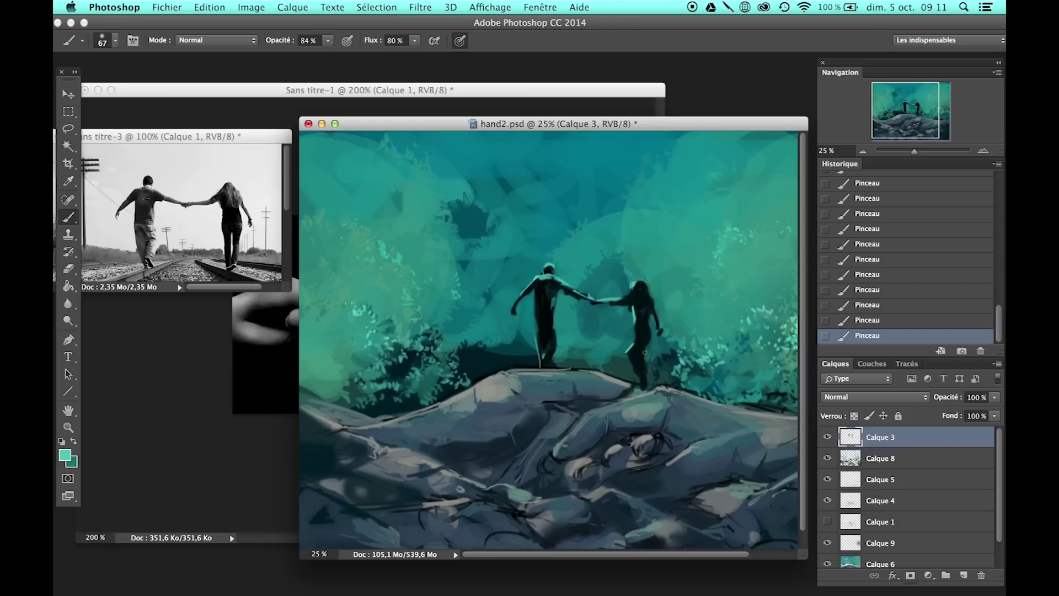
Step: Undo the recent strokes and repaint the woman in teal with a light rim on her leg
{"action": "left_click", "coordinate": [906, 306]}
{"action": "key", "text": "ctrl+z"}
{"action": "key", "text": "ctrl+alt+z"}
{"action": "key", "text": "ctrl+alt+z"}
{"action": "key", "text": "ctrl+alt+z"}
{"action": "key", "text": "ctrl+alt+z"}
{"action": "key", "text": "ctrl+alt+z"}
{"action": "key", "text": "ctrl+alt+z"}
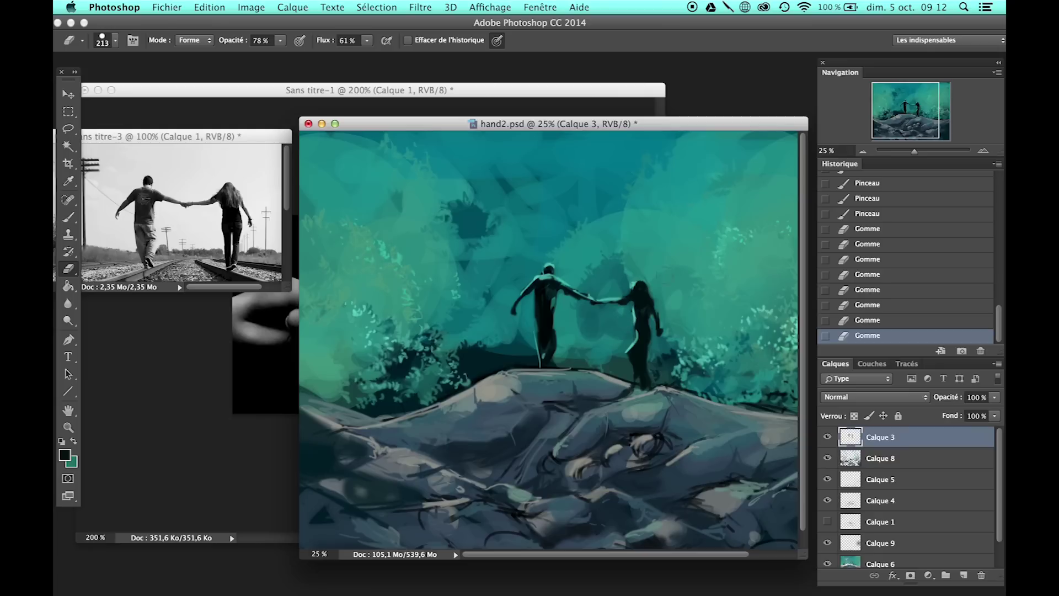
{"action": "left_click", "coordinate": [364, 306], "text": "alt"}
{"action": "mouse_move", "coordinate": [634, 316]}
{"action": "left_mouse_down"}
{"action": "mouse_move", "coordinate": [637, 340]}
{"action": "mouse_move", "coordinate": [644, 330]}
{"action": "mouse_move", "coordinate": [637, 386]}
{"action": "left_mouse_up"}
{"action": "left_click", "coordinate": [644, 331], "text": "alt"}
{"action": "left_click", "coordinate": [633, 357], "text": "alt"}
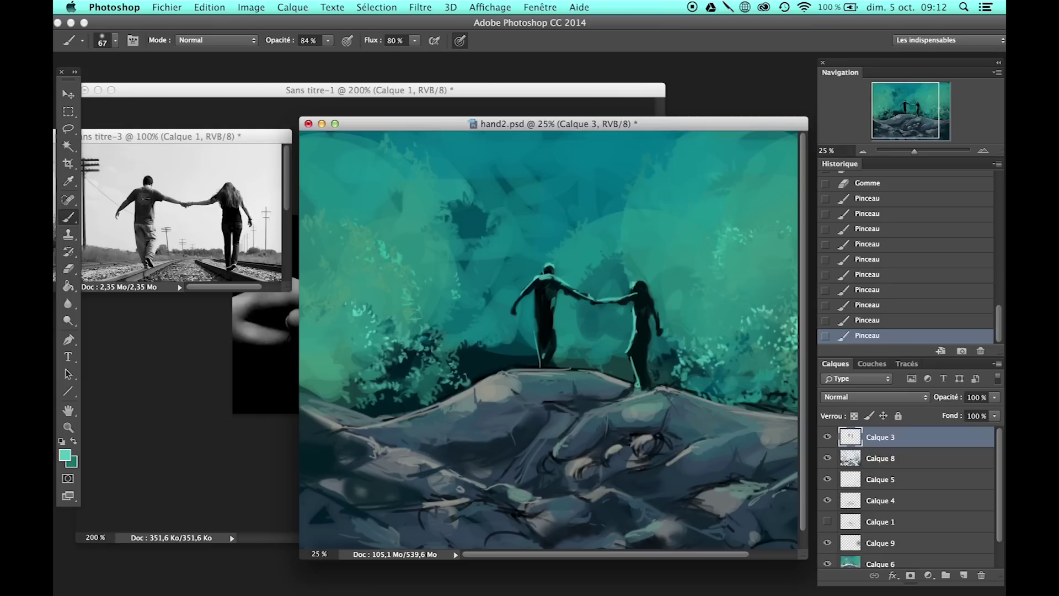
Step: Create a new layer, Calque 10, for the rim highlights
{"action": "left_click", "coordinate": [292, 7]}
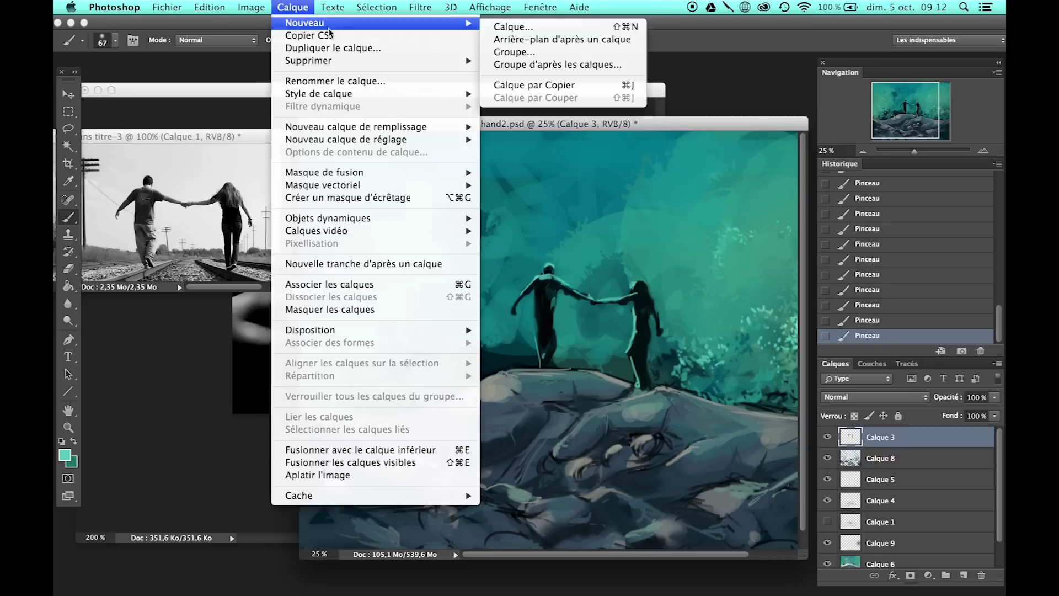
{"action": "left_click", "coordinate": [524, 31]}
{"action": "left_click", "coordinate": [115, 40]}
{"action": "left_click", "coordinate": [137, 221]}
{"action": "left_click", "coordinate": [455, 450]}
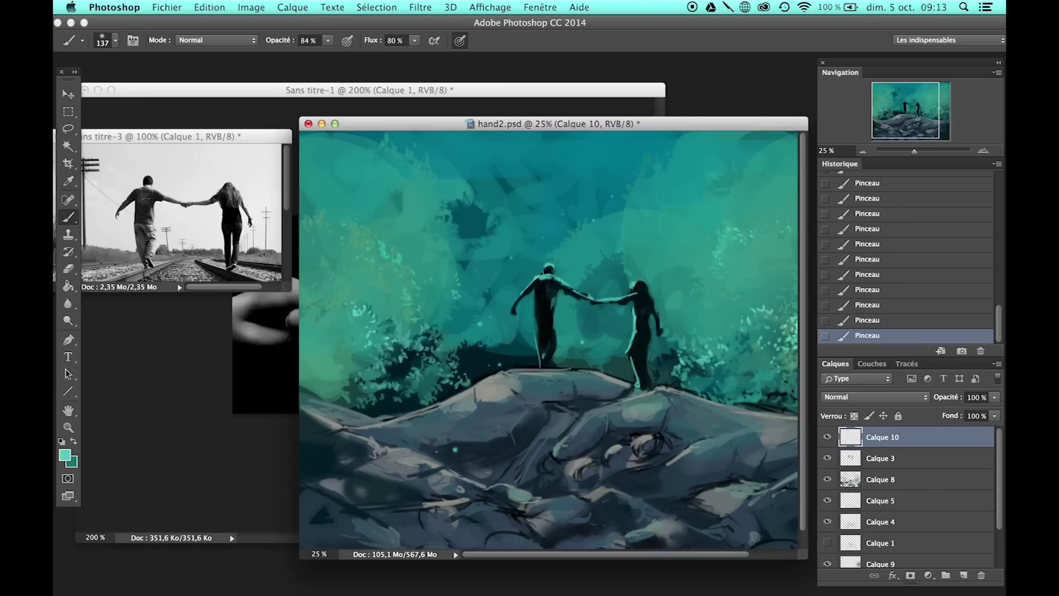
{"action": "scroll", "coordinate": [910, 265], "scroll_direction": "up", "scroll_amount": 2}
{"action": "left_click", "coordinate": [935, 300]}
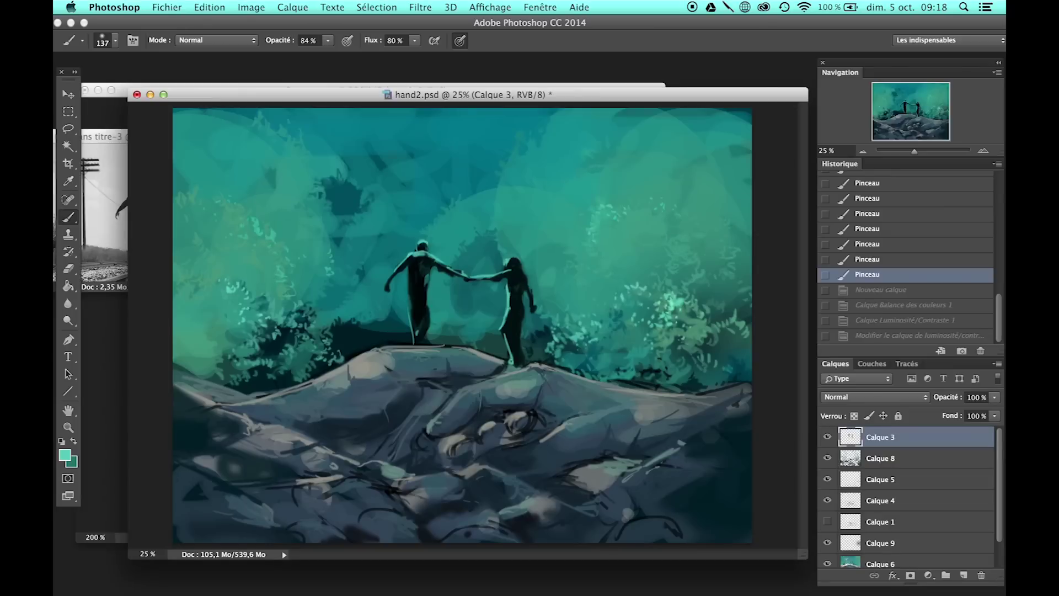
{"action": "scroll", "coordinate": [562, 524], "scroll_direction": "up", "scroll_amount": 1}
{"action": "key", "text": "ctrl+shift+n"}
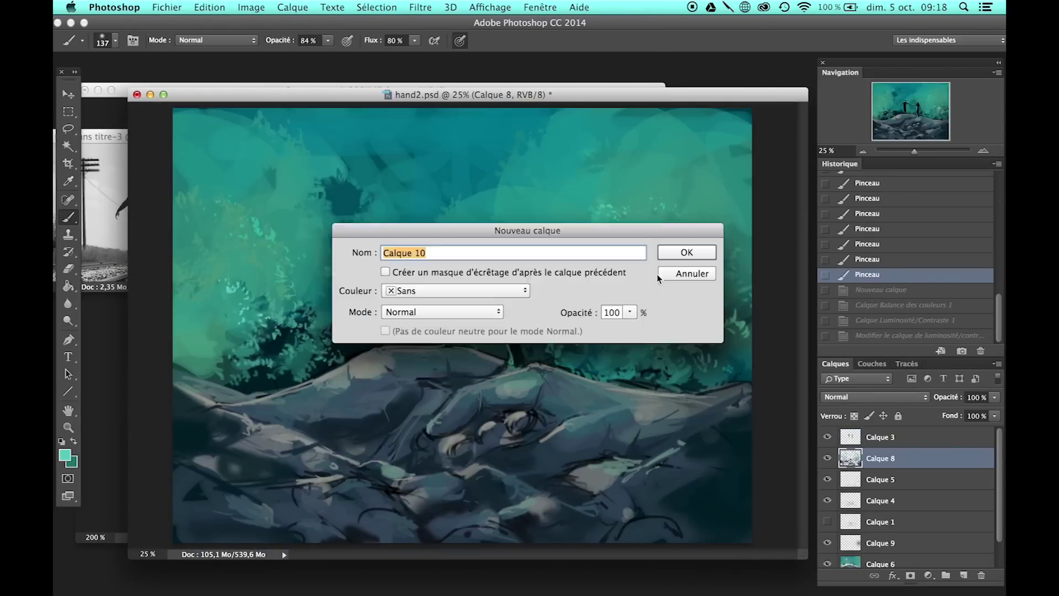
{"action": "key", "text": "Return"}
Step: Choose a light colour and smaller brush, then paint rim light along the rock ridge
{"action": "left_click", "coordinate": [65, 454]}
{"action": "left_click", "coordinate": [689, 137]}
{"action": "left_click", "coordinate": [102, 40]}
{"action": "left_click_drag", "start_coordinate": [496, 317], "coordinate": [527, 314]}
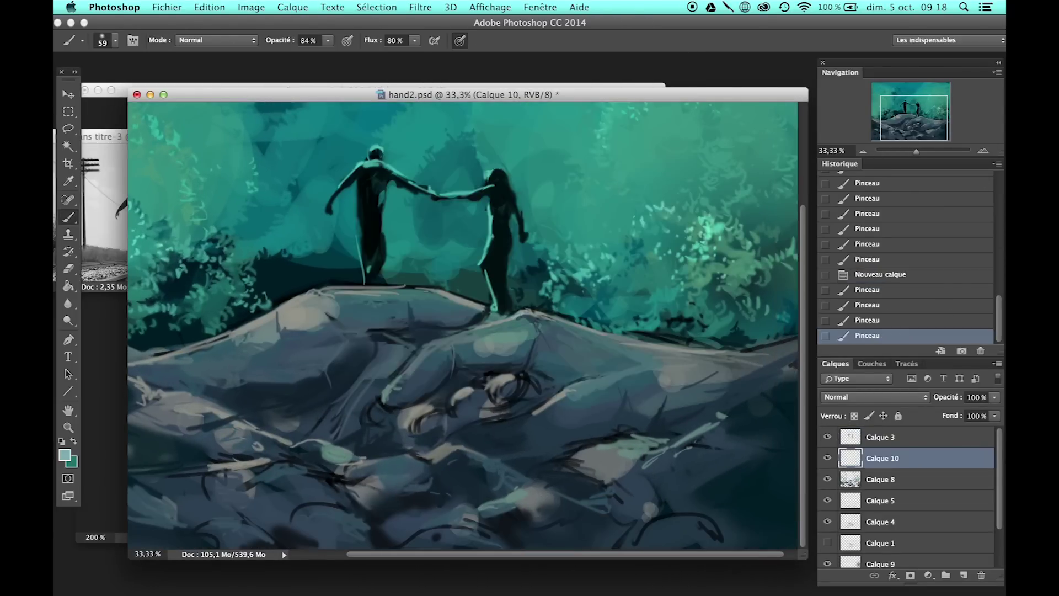
{"action": "left_click_drag", "start_coordinate": [774, 346], "coordinate": [579, 382]}
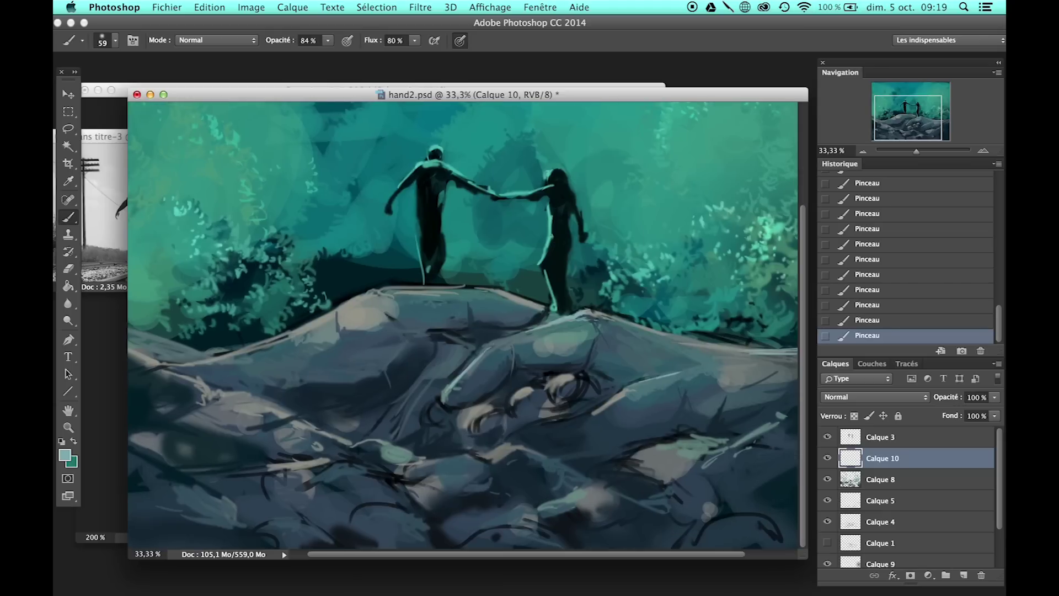
Step: Hide Calque 8 and paint lavender strokes across the rock, then sample dark teal
{"action": "scroll", "coordinate": [462, 325], "scroll_direction": "down", "scroll_amount": 1}
{"action": "left_click", "coordinate": [828, 479]}
{"action": "left_click", "coordinate": [853, 476]}
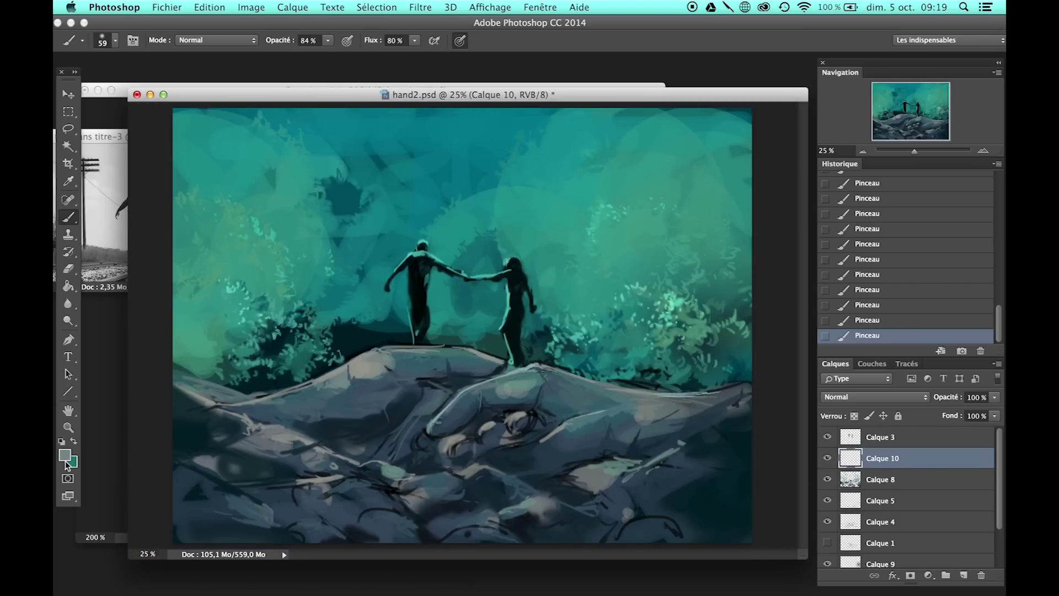
{"action": "left_click", "coordinate": [66, 455]}
{"action": "left_click", "coordinate": [692, 137]}
{"action": "left_click", "coordinate": [867, 305]}
{"action": "left_click", "coordinate": [917, 128]}
{"action": "left_click_drag", "start_coordinate": [917, 128], "coordinate": [917, 129]}
{"action": "mouse_move", "coordinate": [452, 321]}
{"action": "left_mouse_down"}
{"action": "mouse_move", "coordinate": [474, 310]}
{"action": "mouse_move", "coordinate": [581, 321]}
{"action": "left_mouse_up"}
{"action": "left_click", "coordinate": [545, 311], "text": "alt"}
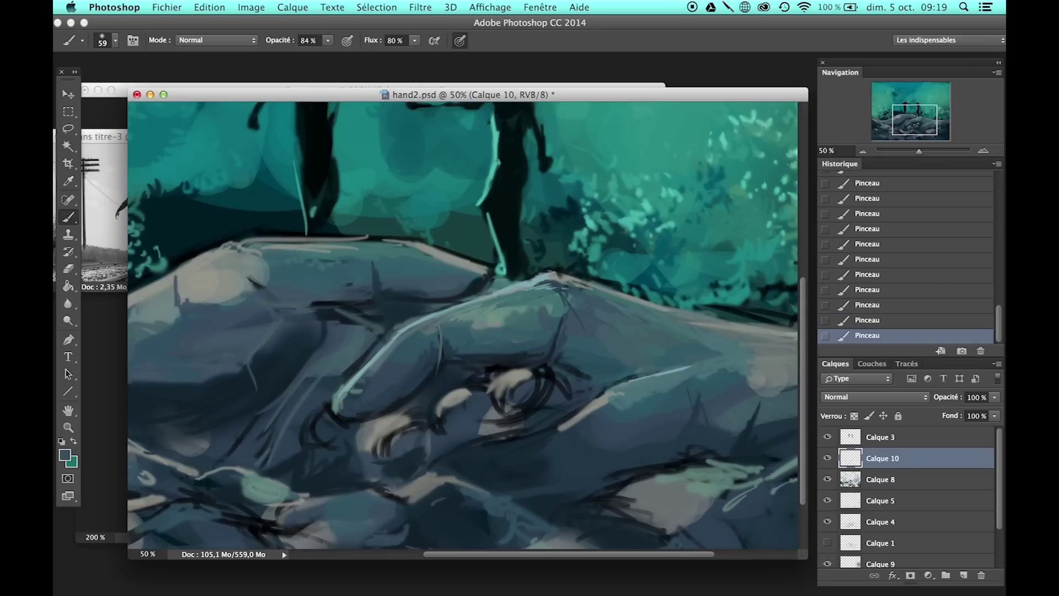
Step: Move the highlight layer above Calque 3 and review the composition at several zooms
{"action": "scroll", "coordinate": [497, 353], "scroll_direction": "up", "scroll_amount": 5}
{"action": "key", "text": "super+minus"}
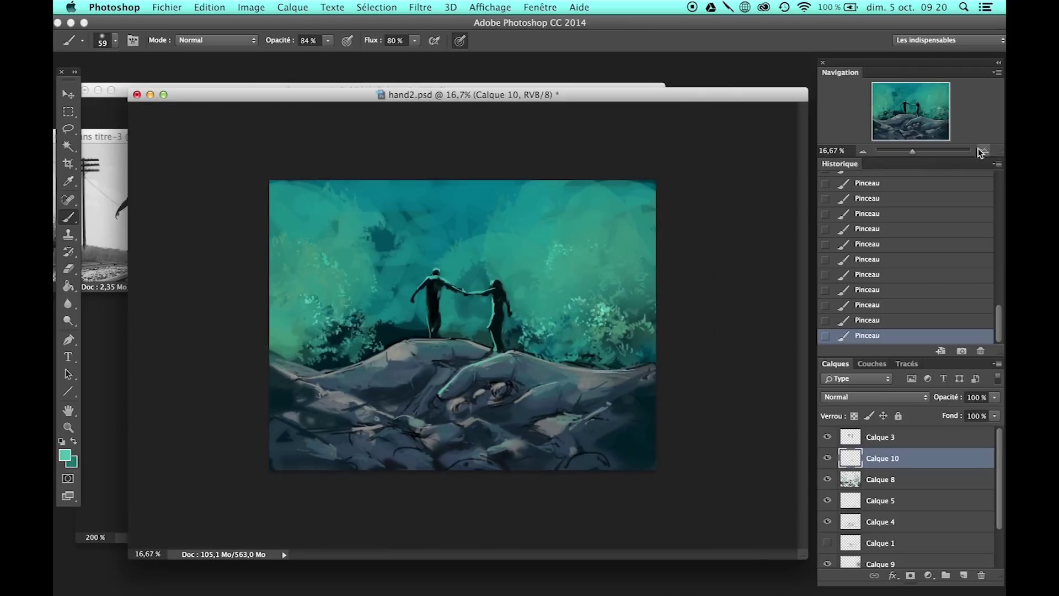
{"action": "key", "text": "super+bracketright"}
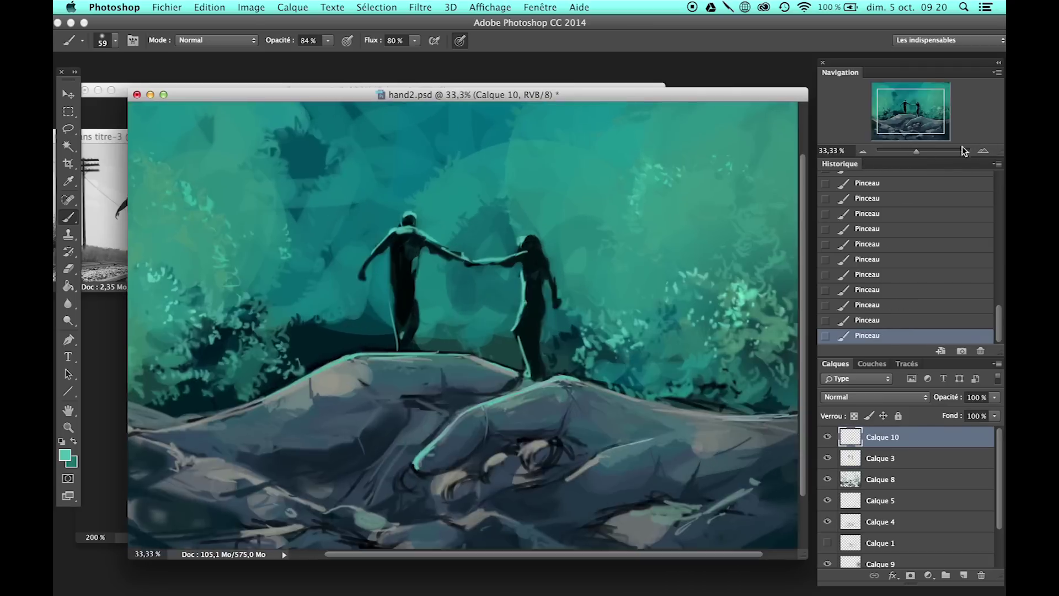
{"action": "left_click", "coordinate": [863, 151]}
{"action": "left_click", "coordinate": [983, 151]}
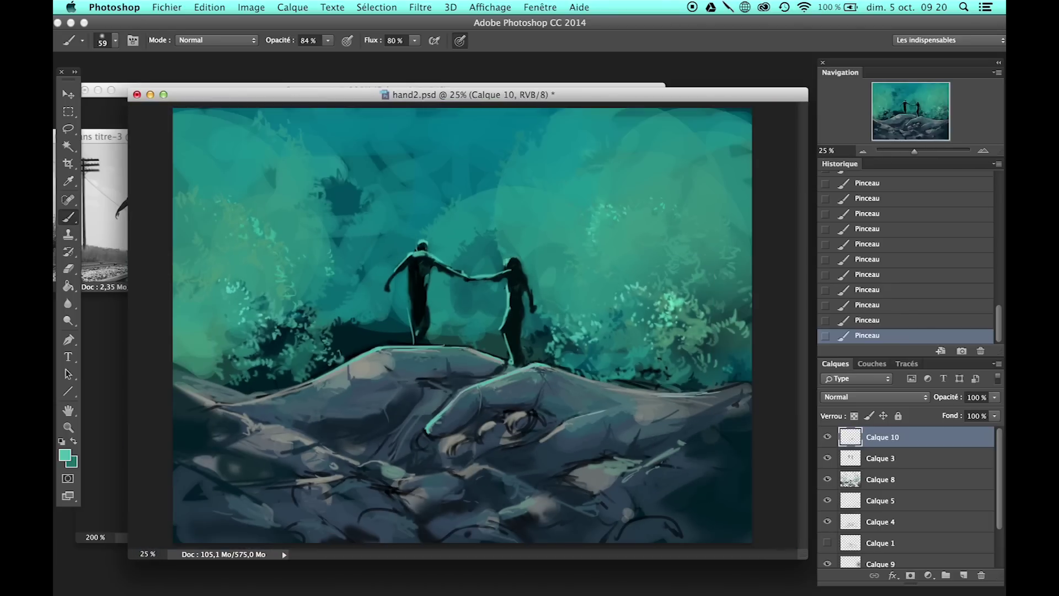
{"action": "left_click", "coordinate": [984, 151]}
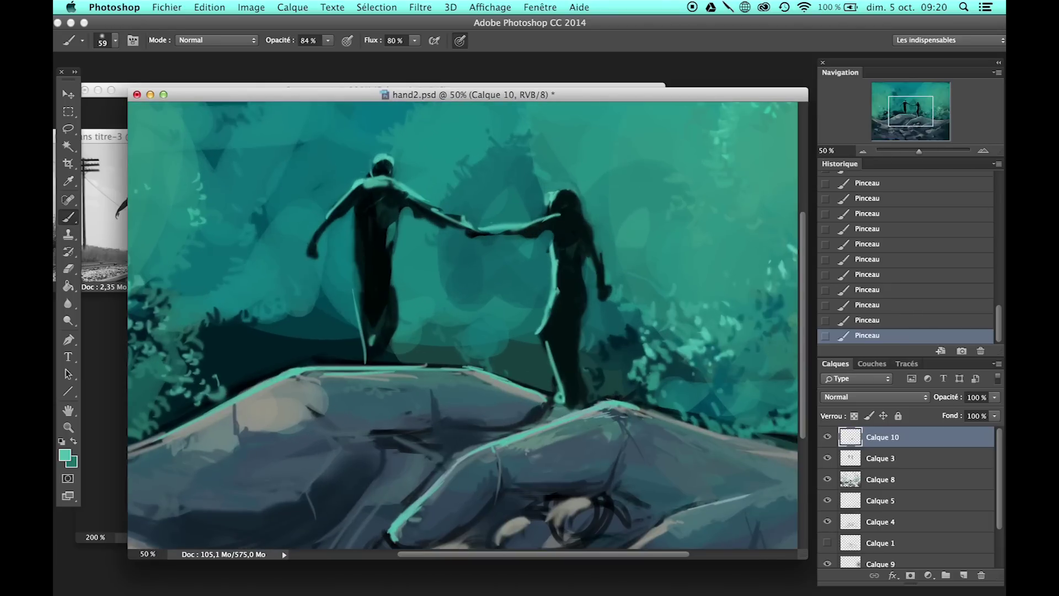
{"action": "left_click", "coordinate": [864, 150]}
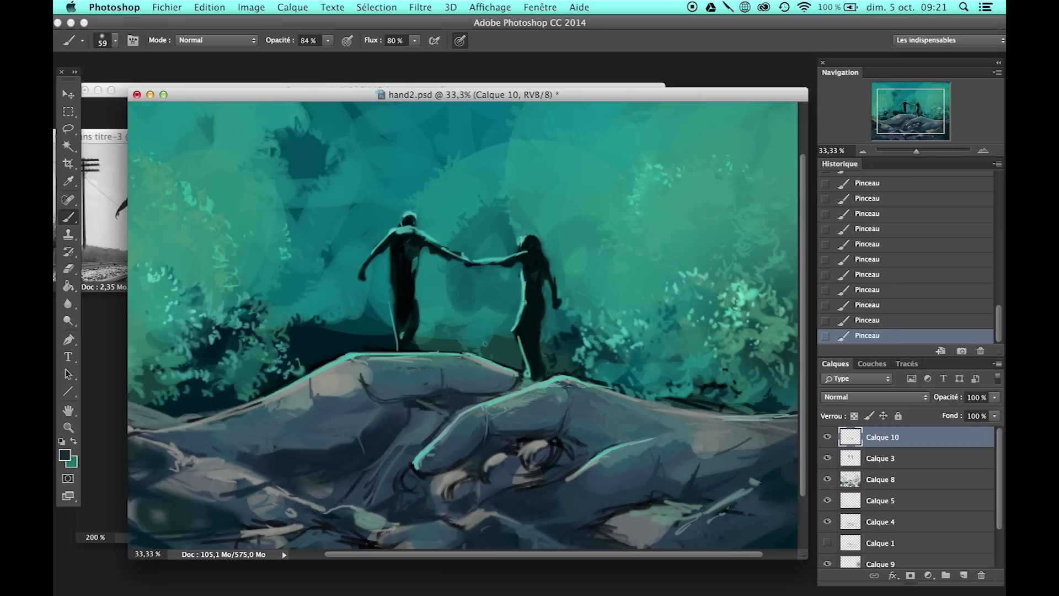
{"action": "key", "text": "ctrl+minus"}
{"action": "key", "text": "ctrl+plus"}
Step: Darken a short stretch of rock and paint a light teal highlight along its top
{"action": "left_click_drag", "start_coordinate": [380, 393], "coordinate": [397, 392]}
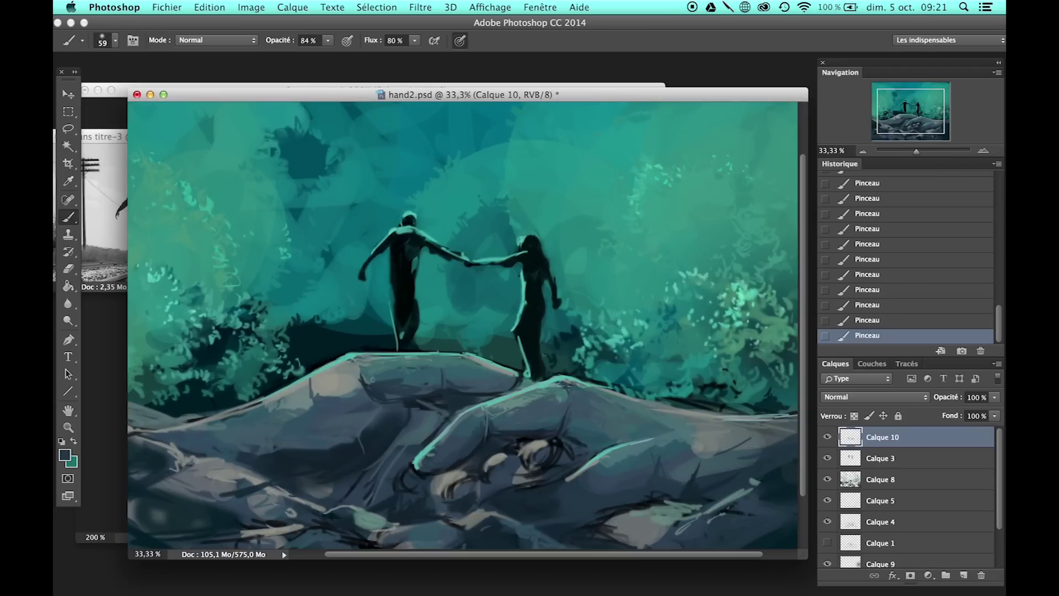
{"action": "left_click", "coordinate": [358, 358], "text": "alt"}
{"action": "left_click_drag", "start_coordinate": [359, 363], "coordinate": [425, 364]}
{"action": "left_click", "coordinate": [401, 359], "text": "alt"}
{"action": "left_click", "coordinate": [862, 150]}
{"action": "key", "text": "ctrl+z"}
{"action": "left_click", "coordinate": [983, 150]}
{"action": "left_click", "coordinate": [867, 335]}
Step: Sample teal and slate rock colours and test a short darker stroke on the ridge
{"action": "left_click", "coordinate": [374, 349], "text": "alt"}
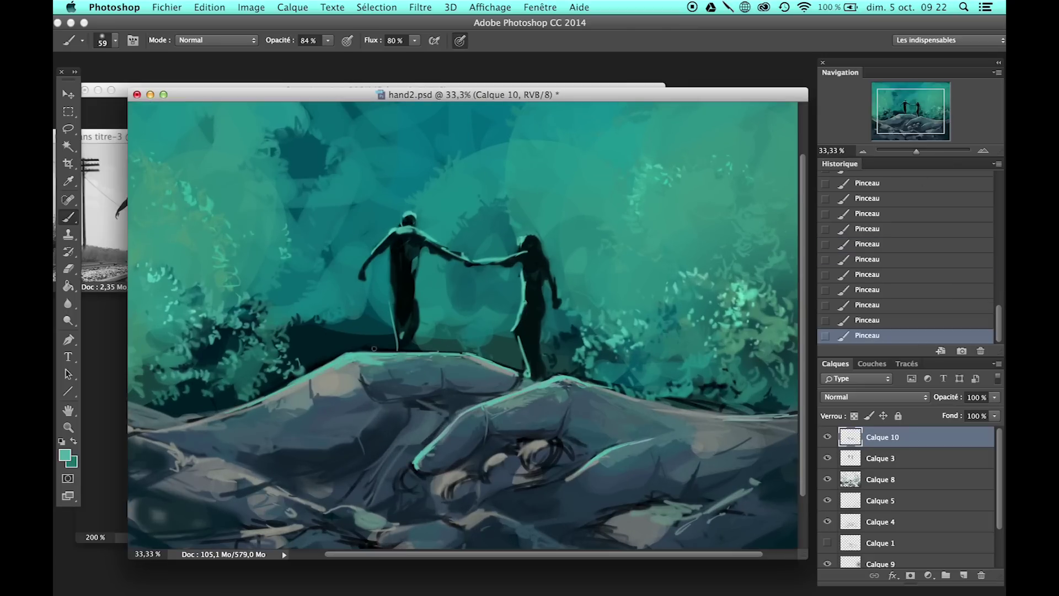
{"action": "left_click", "coordinate": [374, 361], "text": "alt"}
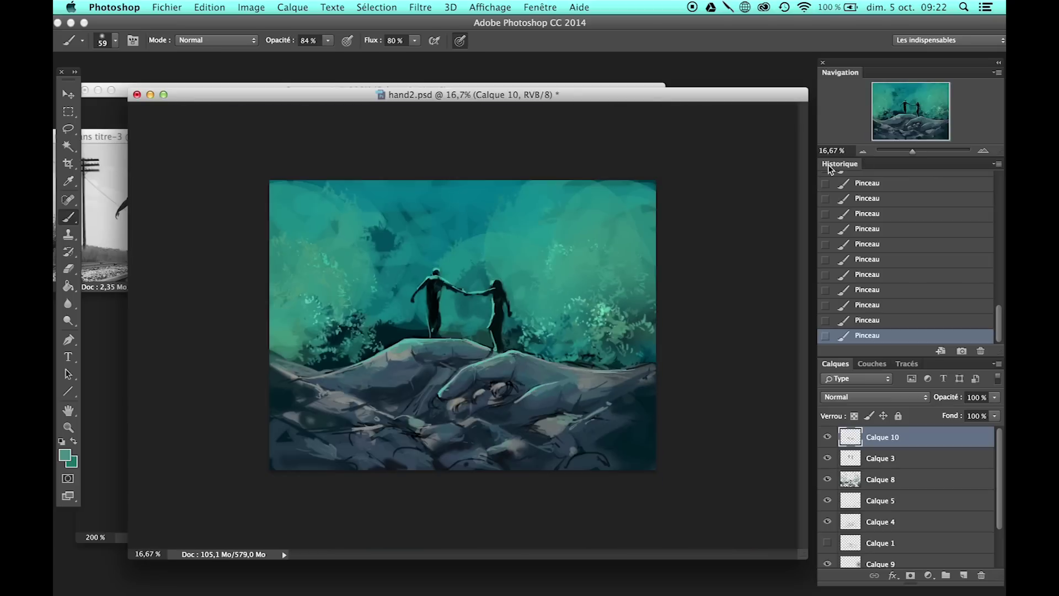
{"action": "left_click", "coordinate": [313, 402], "text": "alt"}
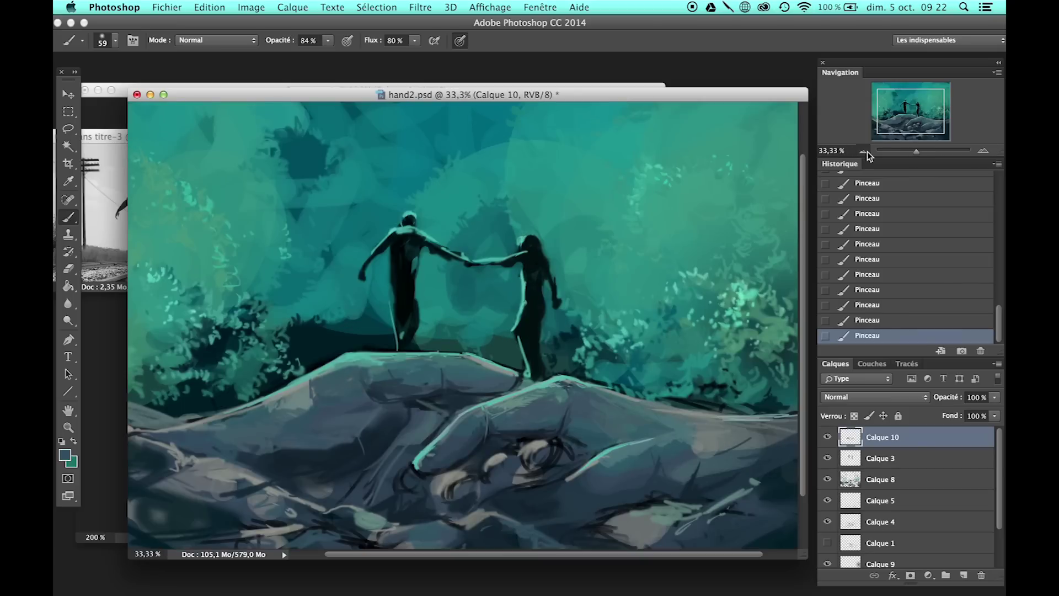
{"action": "left_click", "coordinate": [863, 151]}
{"action": "key", "text": "ctrl+plus"}
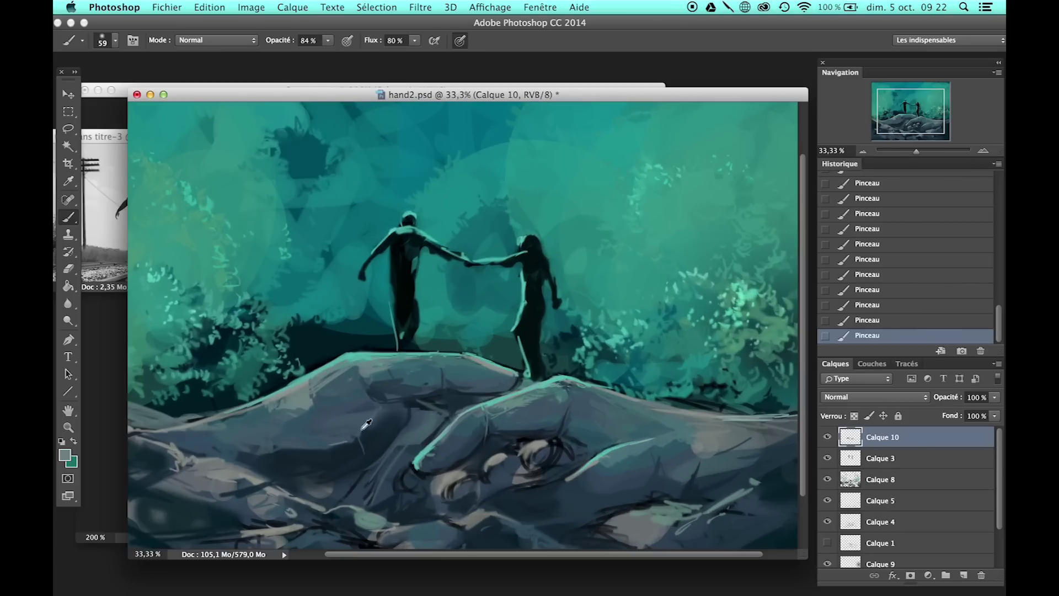
{"action": "left_click", "coordinate": [282, 393], "text": "alt"}
{"action": "left_click_drag", "start_coordinate": [352, 377], "coordinate": [334, 371]}
{"action": "key", "text": "ctrl+z"}
{"action": "key", "text": "ctrl+z"}
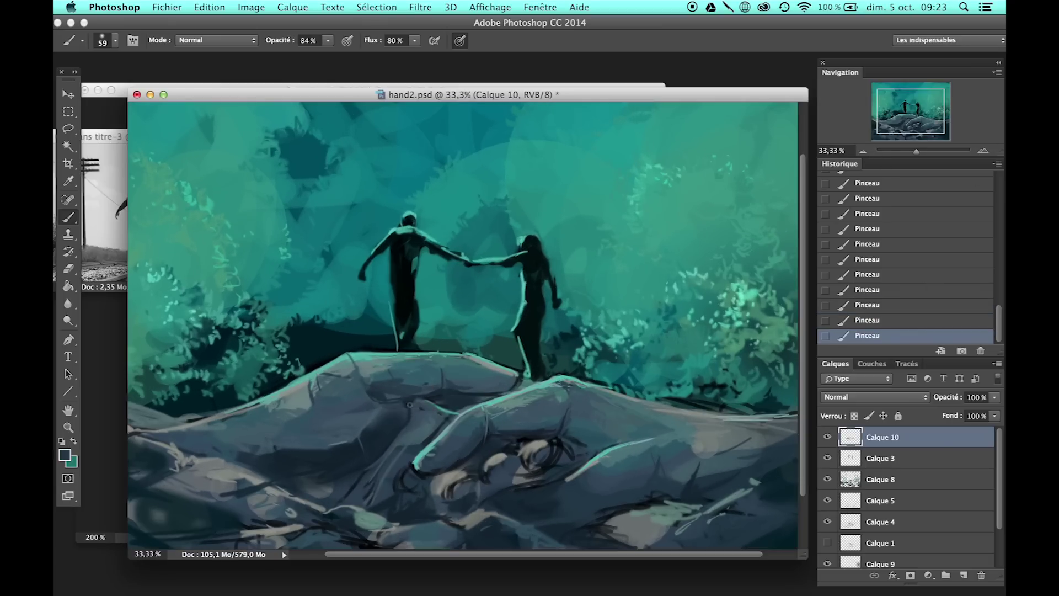
Step: Paint a light teal highlight along the lower rock ridge, then sample darker and lighter teals
{"action": "left_click", "coordinate": [392, 231], "text": "alt"}
{"action": "left_click_drag", "start_coordinate": [196, 422], "coordinate": [267, 398]}
{"action": "left_click", "coordinate": [982, 150]}
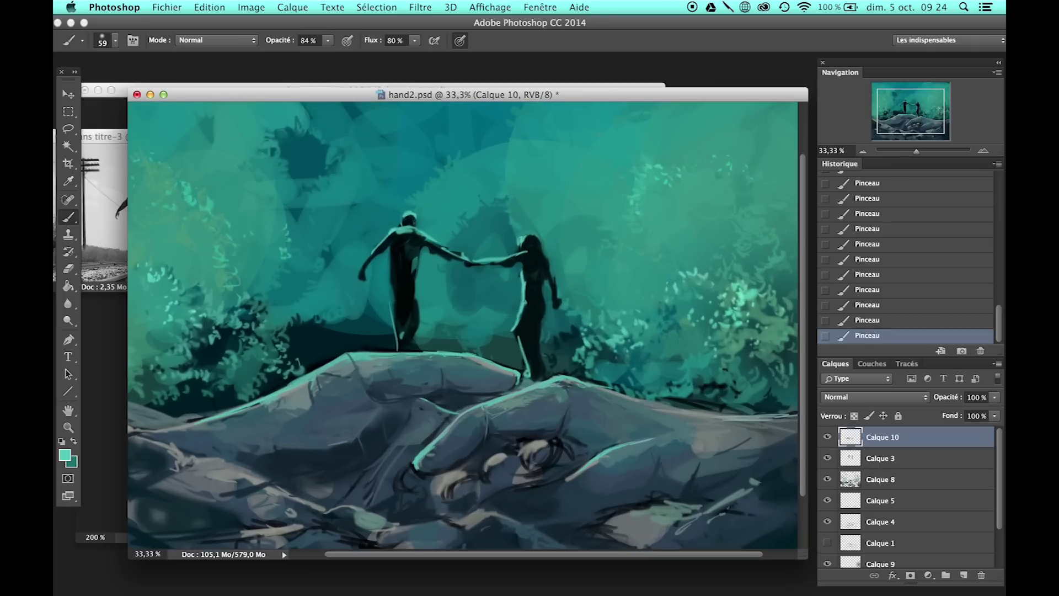
{"action": "left_click", "coordinate": [403, 379], "text": "alt"}
{"action": "left_click", "coordinate": [417, 364], "text": "alt"}
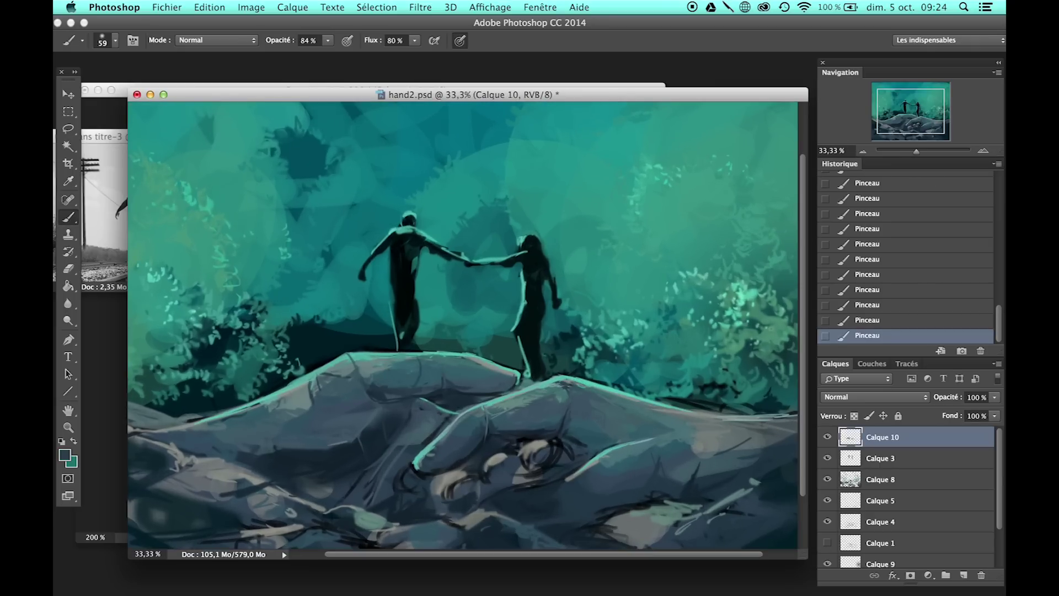
{"action": "left_click_drag", "start_coordinate": [457, 371], "coordinate": [509, 305]}
{"action": "left_click", "coordinate": [360, 283], "text": "alt"}
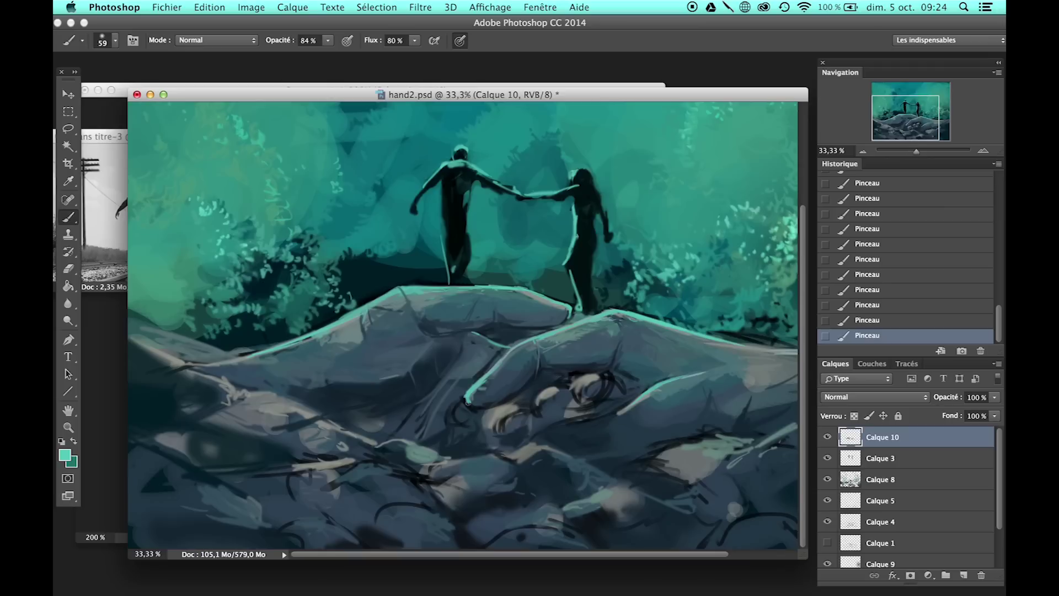
Step: Brighten the rock edges with light teal highlights on the lower right and lower left rocks
{"action": "left_click_drag", "start_coordinate": [404, 441], "coordinate": [438, 454]}
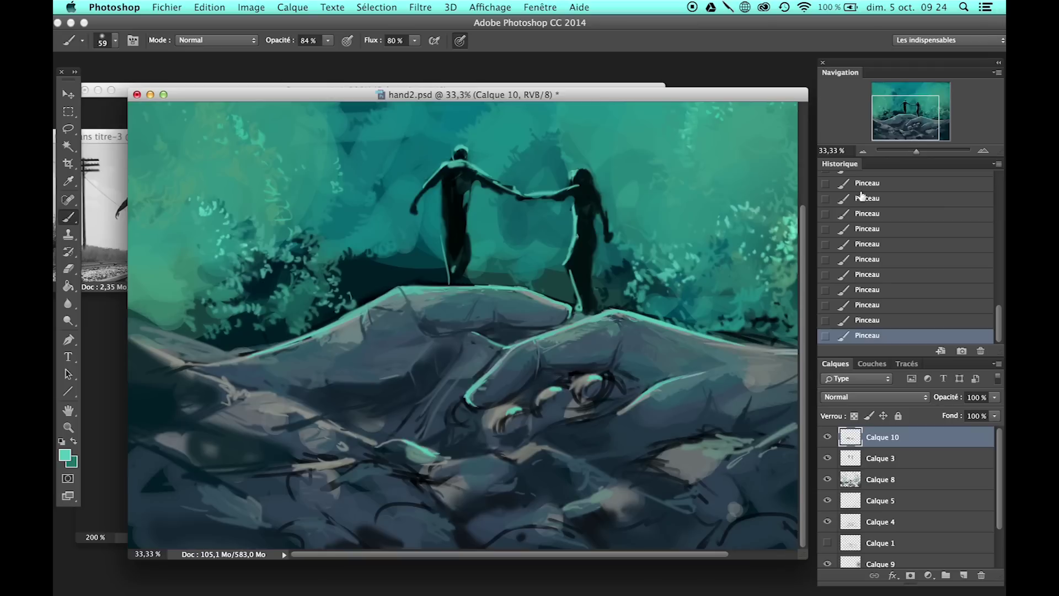
{"action": "left_click", "coordinate": [582, 489], "text": "alt"}
{"action": "scroll", "coordinate": [574, 414], "scroll_direction": "right", "scroll_amount": 3}
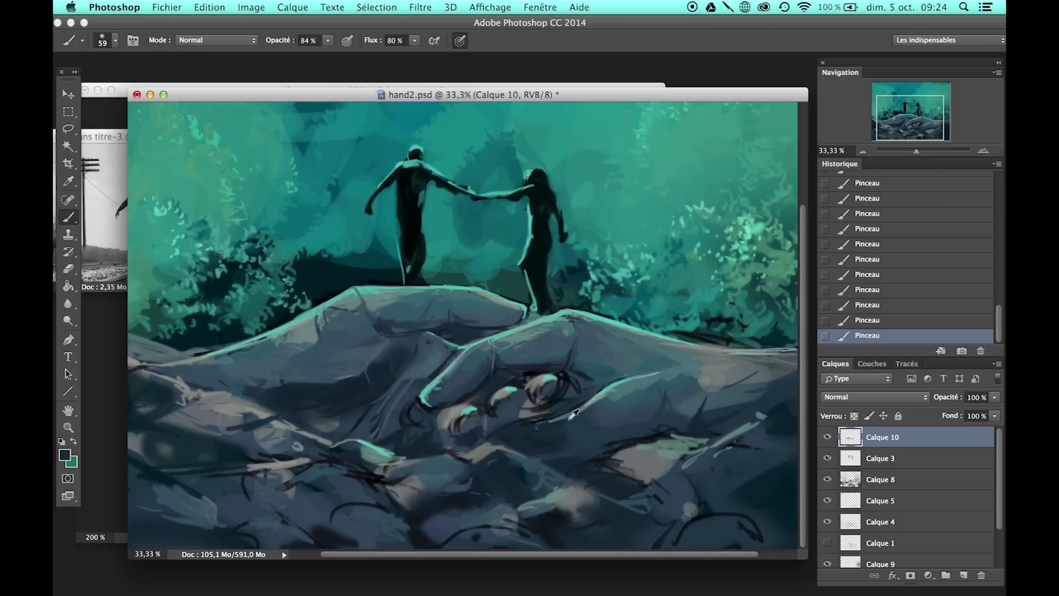
{"action": "left_click", "coordinate": [710, 392], "text": "alt"}
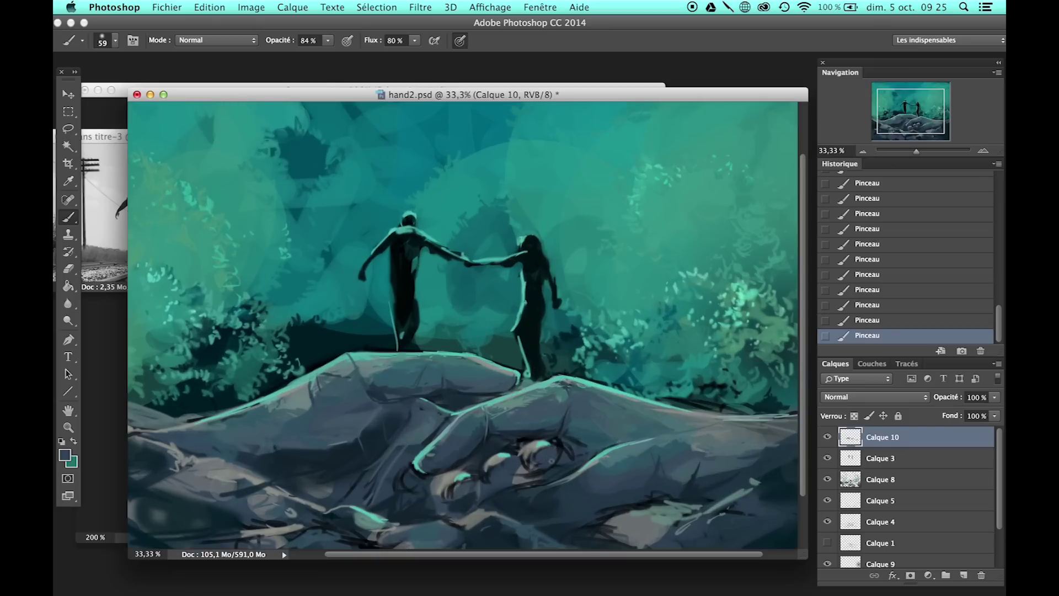
{"action": "left_click", "coordinate": [576, 436], "text": "alt"}
{"action": "key", "text": "ctrl+minus"}
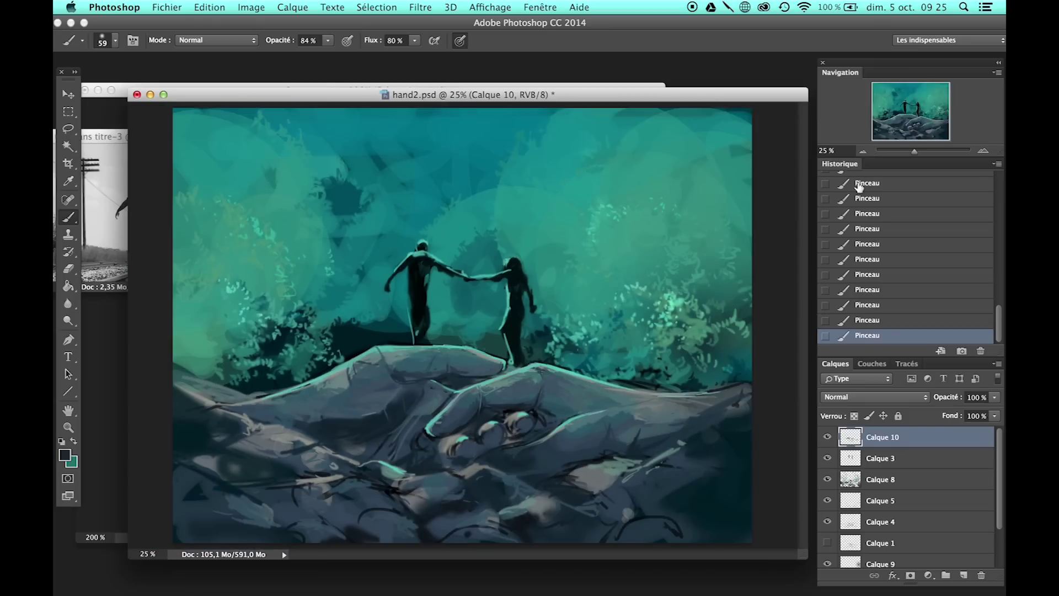
{"action": "left_click", "coordinate": [510, 344], "text": "alt"}
{"action": "key", "text": "ctrl+plus"}
{"action": "left_click_drag", "start_coordinate": [648, 450], "coordinate": [736, 439]}
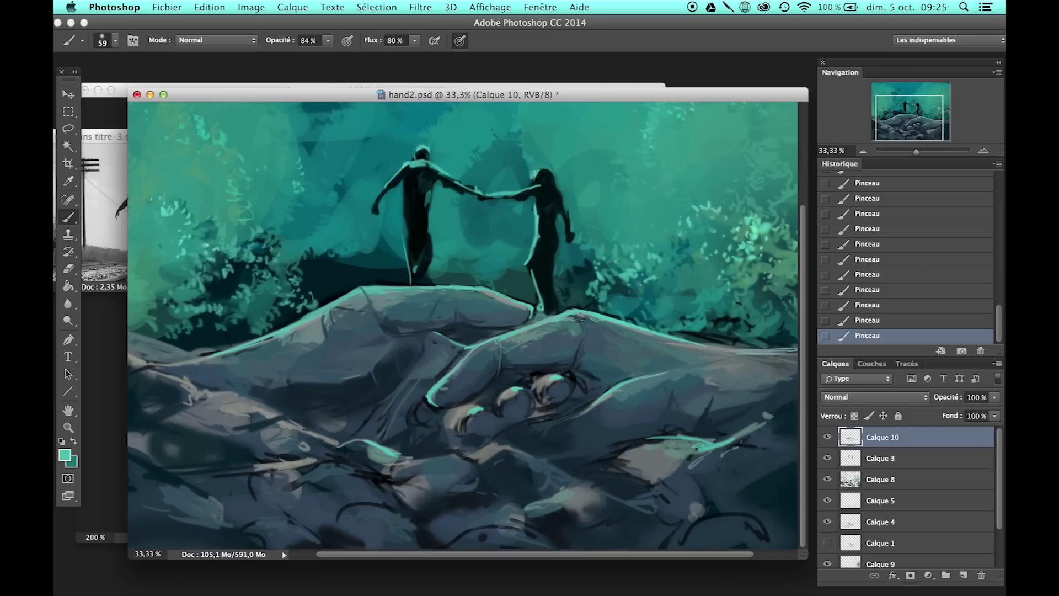
{"action": "mouse_move", "coordinate": [458, 466]}
{"action": "left_mouse_down"}
{"action": "mouse_move", "coordinate": [287, 428]}
{"action": "mouse_move", "coordinate": [251, 401]}
{"action": "left_mouse_up"}
Step: Add small teal accents on the lower left rocks and sample a dark blue-teal
{"action": "key", "text": "ctrl+minus"}
{"action": "key", "text": "ctrl+plus"}
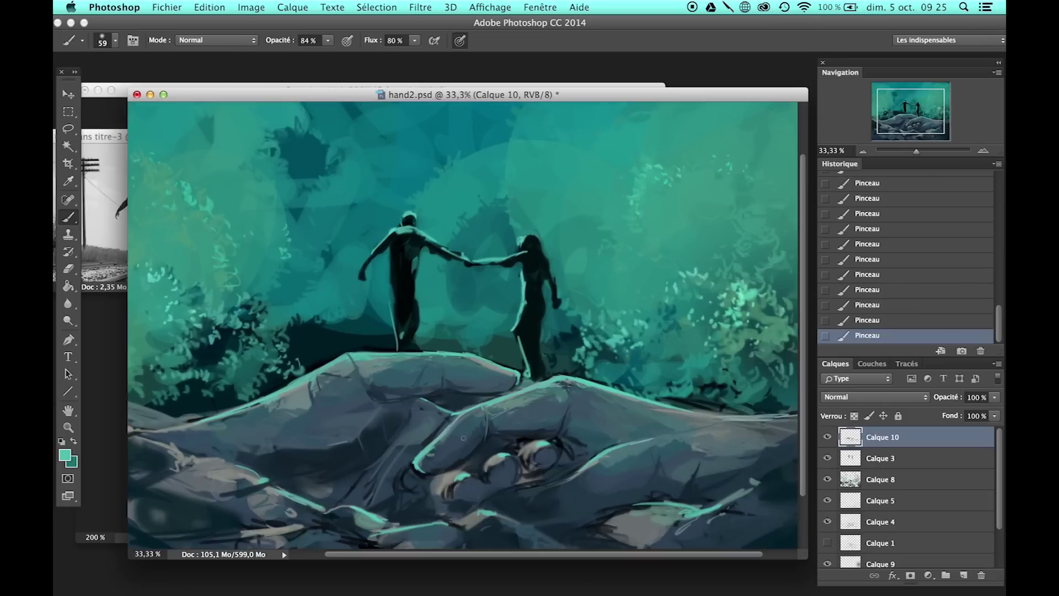
{"action": "left_click_drag", "start_coordinate": [314, 424], "coordinate": [286, 413]}
{"action": "left_click_drag", "start_coordinate": [350, 466], "coordinate": [311, 473]}
{"action": "key", "text": "ctrl+minus"}
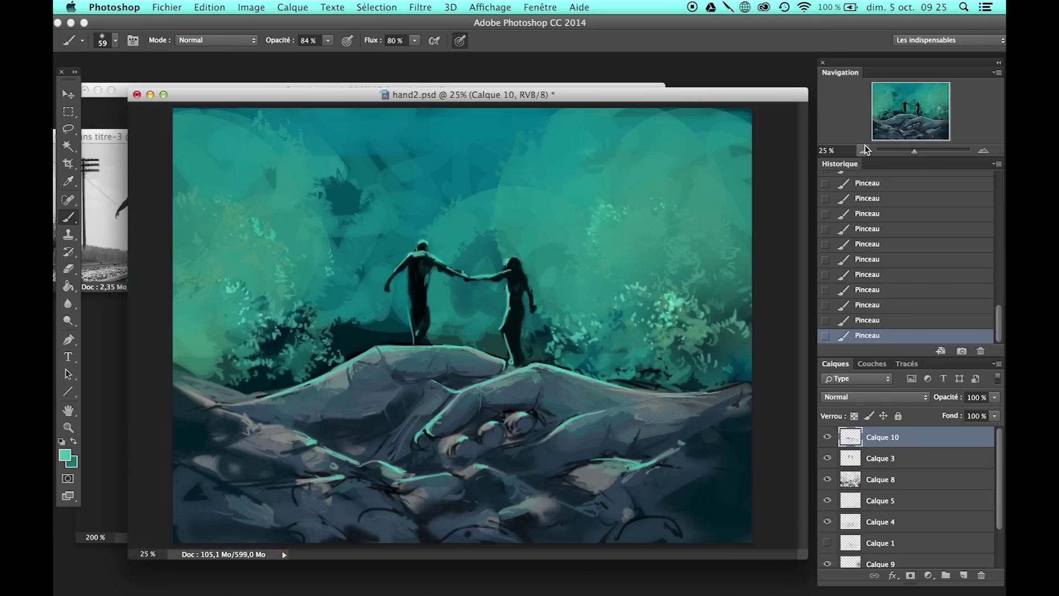
{"action": "key", "text": "ctrl+plus"}
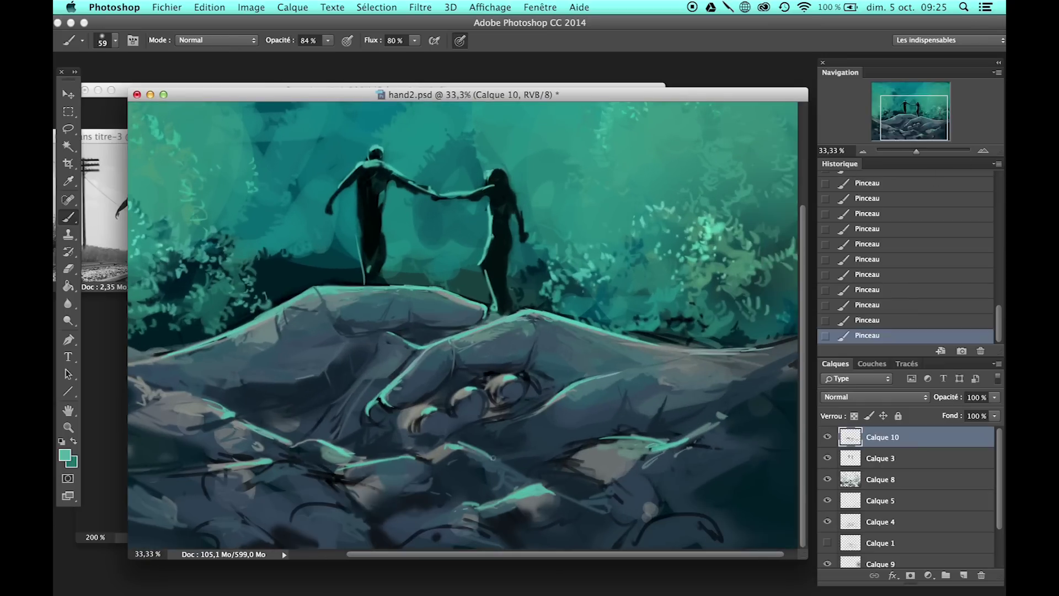
{"action": "left_click", "coordinate": [458, 477], "text": "alt"}
{"action": "left_click", "coordinate": [526, 470], "text": "alt"}
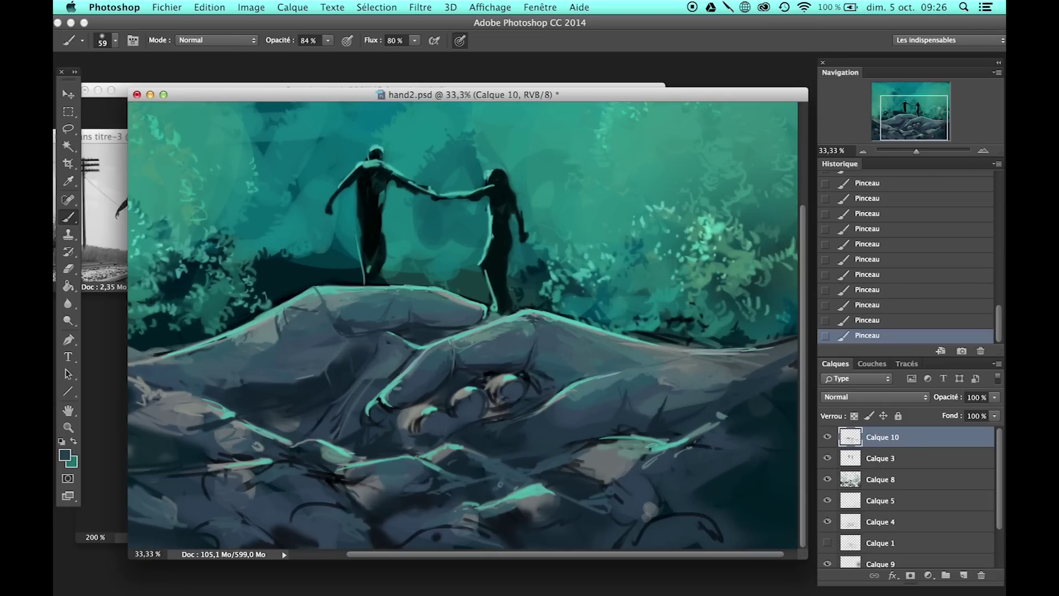
Step: Sample blue-teal tones from the lower hand and paint a light teal highlight on the lower rocks
{"action": "key", "text": "ctrl+minus"}
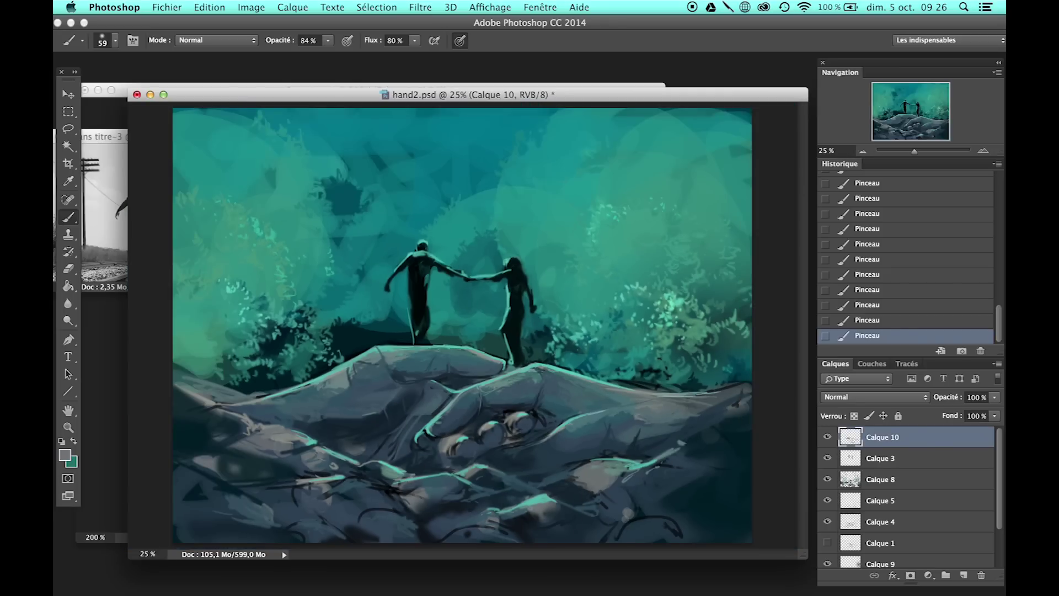
{"action": "left_click", "coordinate": [530, 475], "text": "alt"}
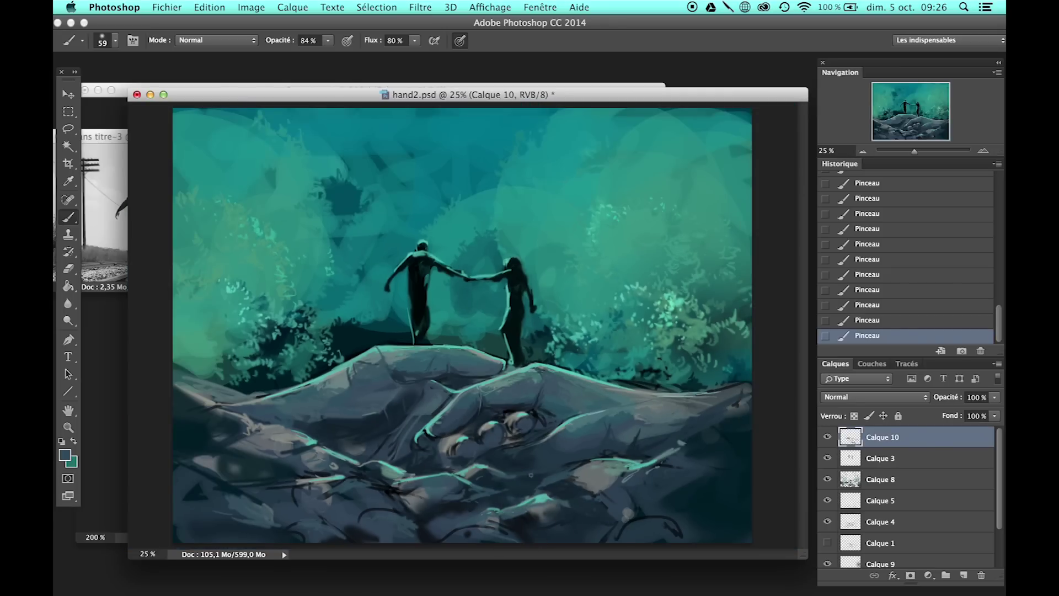
{"action": "left_click", "coordinate": [350, 482], "text": "alt"}
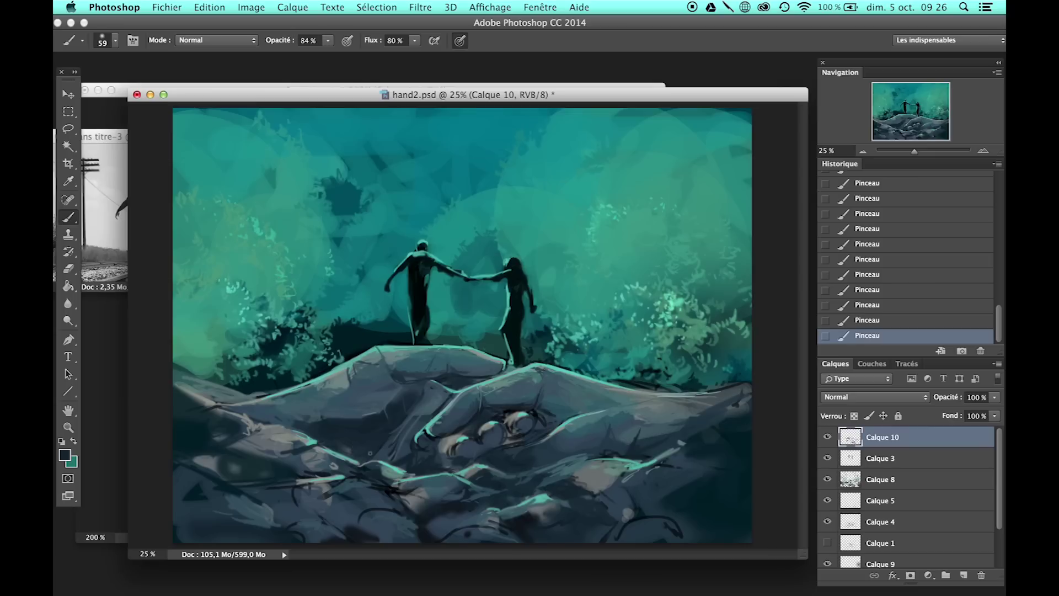
{"action": "left_click", "coordinate": [389, 440], "text": "alt"}
{"action": "left_click", "coordinate": [318, 418], "text": "alt"}
{"action": "left_click", "coordinate": [423, 388], "text": "alt"}
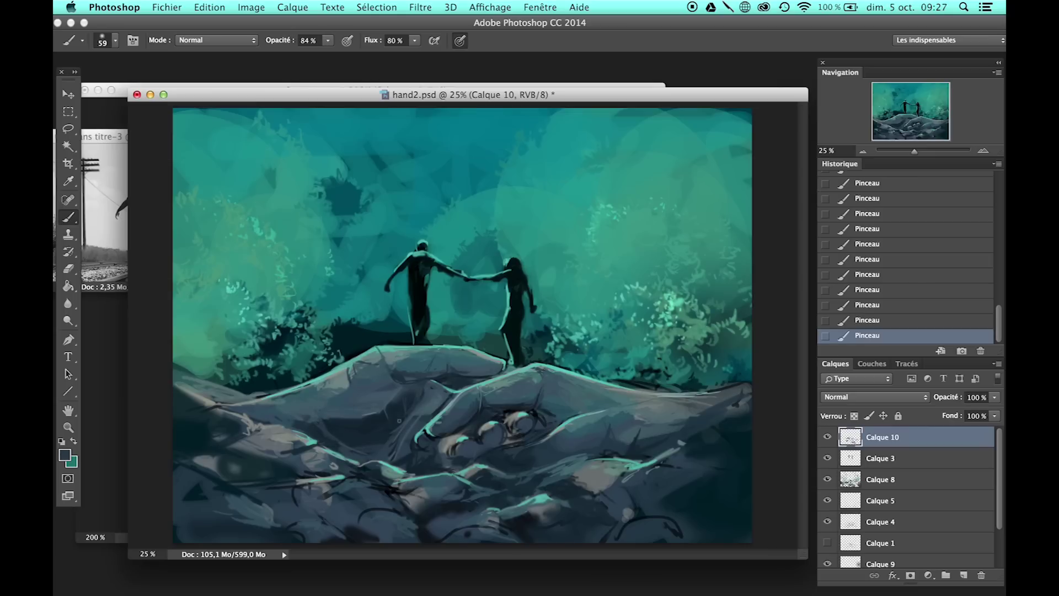
{"action": "left_click", "coordinate": [331, 405], "text": "alt"}
{"action": "left_click", "coordinate": [337, 372], "text": "alt"}
{"action": "left_click_drag", "start_coordinate": [488, 492], "coordinate": [528, 479]}
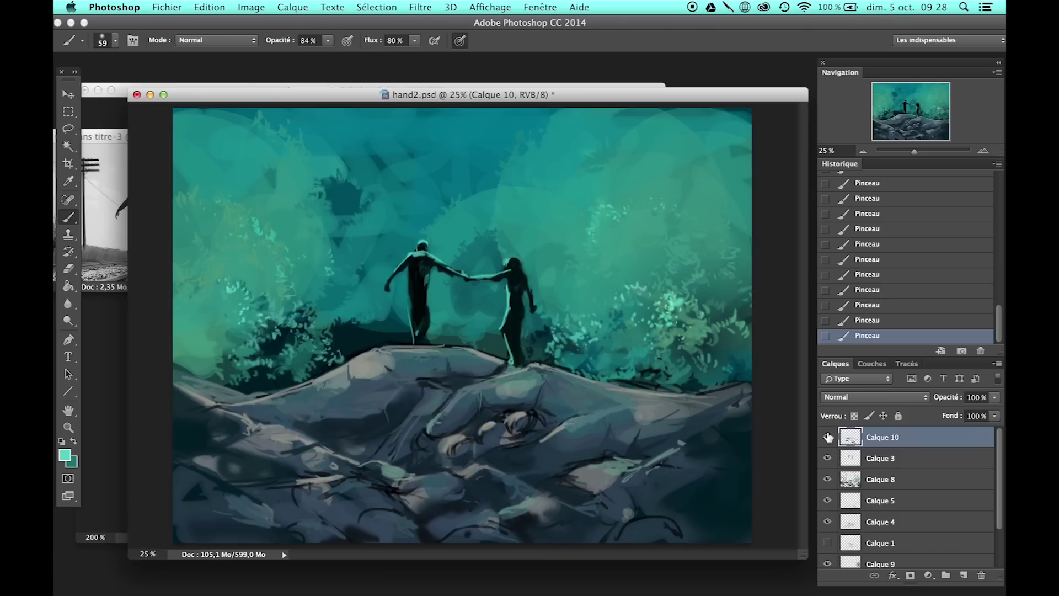
Step: Create Calque 11 and darken the lower canvas with a gradient from the bottom
{"action": "left_click", "coordinate": [880, 479]}
{"action": "key", "text": "ctrl+shift+n"}
{"action": "key", "text": "Return"}
{"action": "left_click", "coordinate": [67, 291]}
{"action": "key", "text": "shift+g"}
{"action": "left_click_drag", "start_coordinate": [353, 541], "coordinate": [353, 419]}
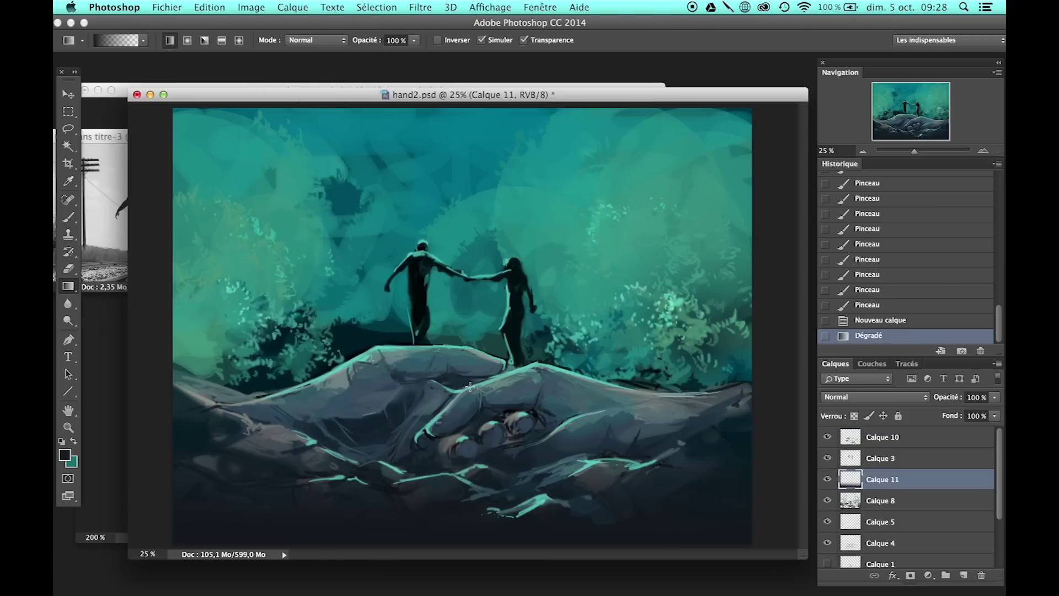
{"action": "left_click_drag", "start_coordinate": [883, 479], "coordinate": [883, 511]}
Step: Erase parts of the gradient over the rocks and adjust its hue and saturation
{"action": "key", "text": "e"}
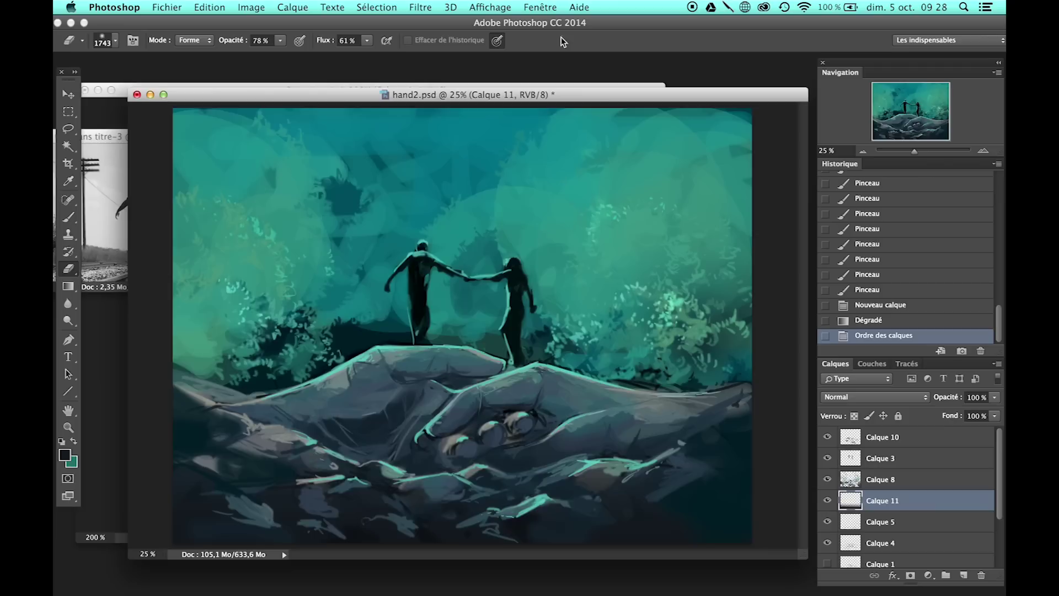
{"action": "left_click_drag", "start_coordinate": [331, 529], "coordinate": [402, 491]}
{"action": "left_click_drag", "start_coordinate": [546, 524], "coordinate": [640, 474]}
{"action": "left_click_drag", "start_coordinate": [424, 507], "coordinate": [519, 425]}
{"action": "key", "text": "ctrl+u"}
{"action": "left_click_drag", "start_coordinate": [737, 312], "coordinate": [764, 310]}
{"action": "mouse_move", "coordinate": [716, 274]}
{"action": "left_mouse_down"}
{"action": "mouse_move", "coordinate": [732, 274]}
{"action": "mouse_move", "coordinate": [717, 275]}
{"action": "left_mouse_up"}
{"action": "key", "text": "Return"}
Step: Compare with the teal highlight layer toggled and move Calque 11 above Calque 8
{"action": "mouse_move", "coordinate": [877, 500]}
{"action": "left_mouse_down"}
{"action": "mouse_move", "coordinate": [877, 476]}
{"action": "mouse_move", "coordinate": [860, 481]}
{"action": "left_mouse_up"}
{"action": "left_click", "coordinate": [827, 436]}
{"action": "left_click", "coordinate": [882, 436]}
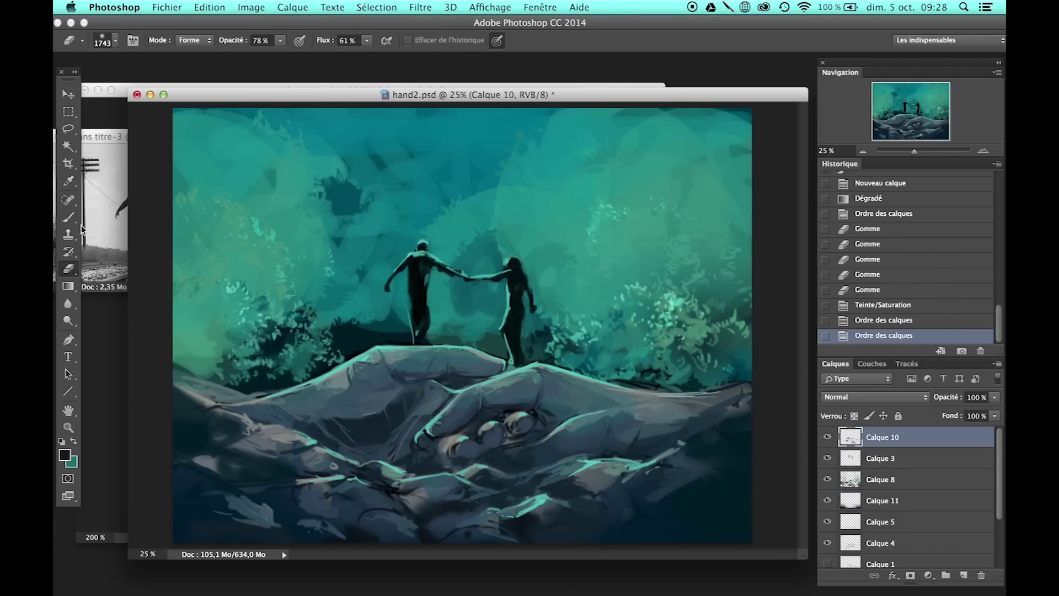
{"action": "key", "text": "b"}
{"action": "left_click_drag", "start_coordinate": [863, 497], "coordinate": [863, 472]}
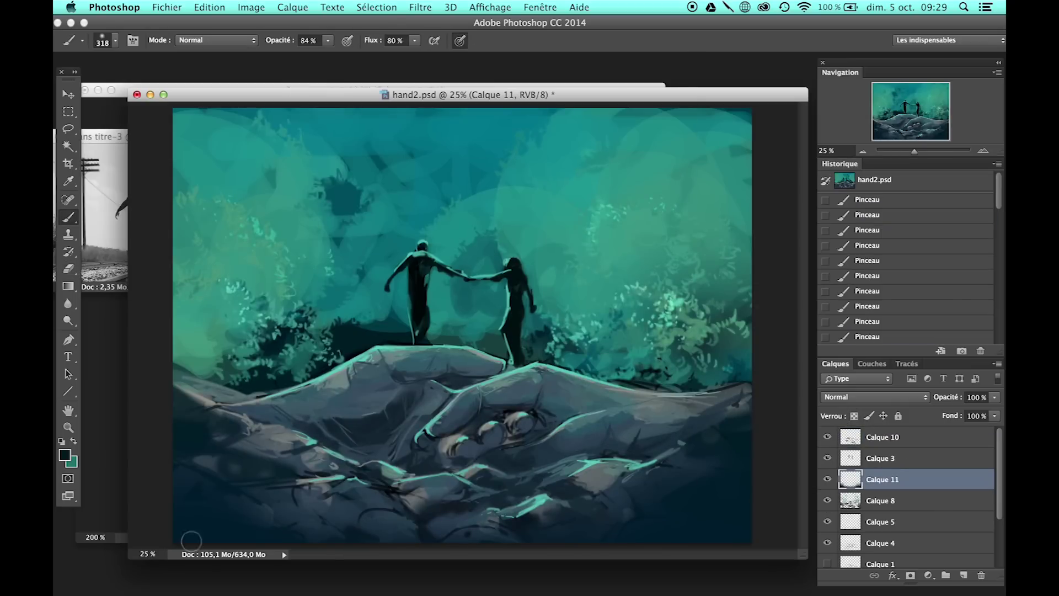
Step: Paint broad strokes with a larger brush on Calque 11, then place it beneath Calque 3
{"action": "left_click", "coordinate": [863, 150]}
{"action": "left_click", "coordinate": [984, 149]}
{"action": "left_click", "coordinate": [114, 40]}
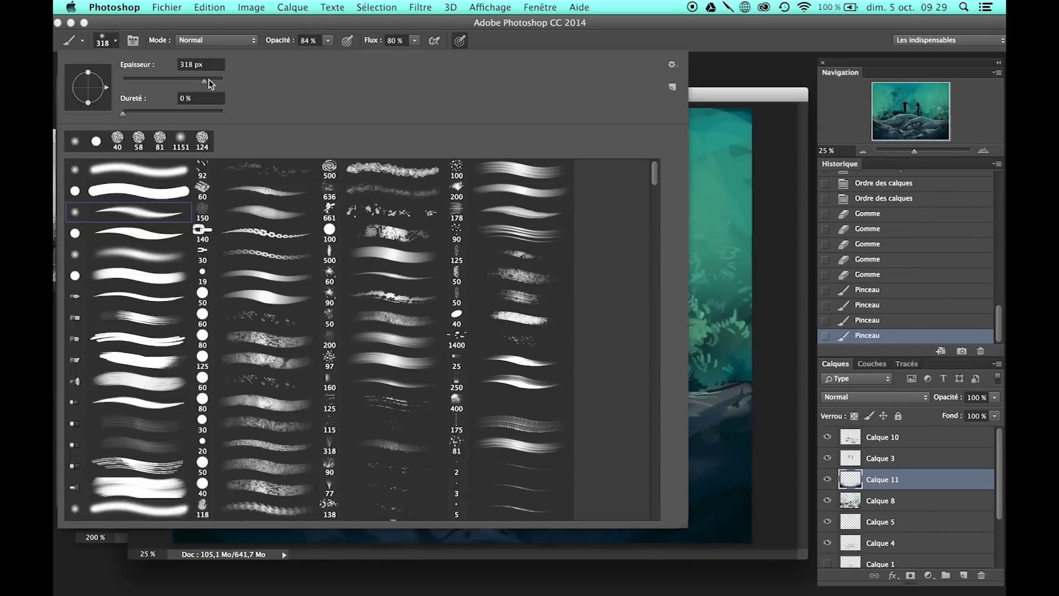
{"action": "left_click_drag", "start_coordinate": [621, 515], "coordinate": [187, 474]}
{"action": "left_click_drag", "start_coordinate": [496, 419], "coordinate": [543, 436]}
{"action": "key", "text": "super+bracketright"}
{"action": "key", "text": "super+bracketright"}
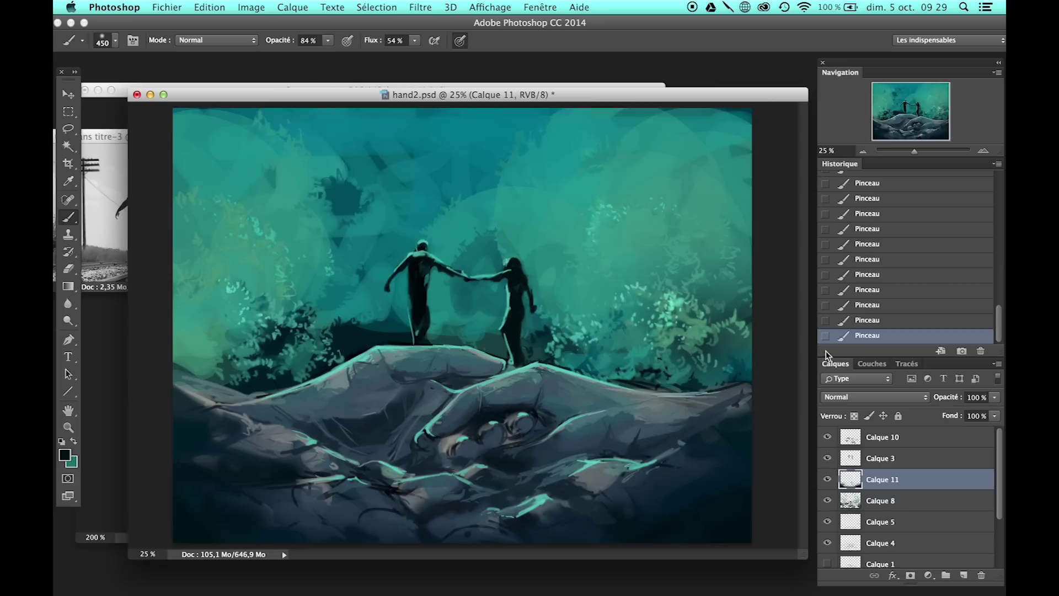
{"action": "left_click_drag", "start_coordinate": [899, 441], "coordinate": [900, 489]}
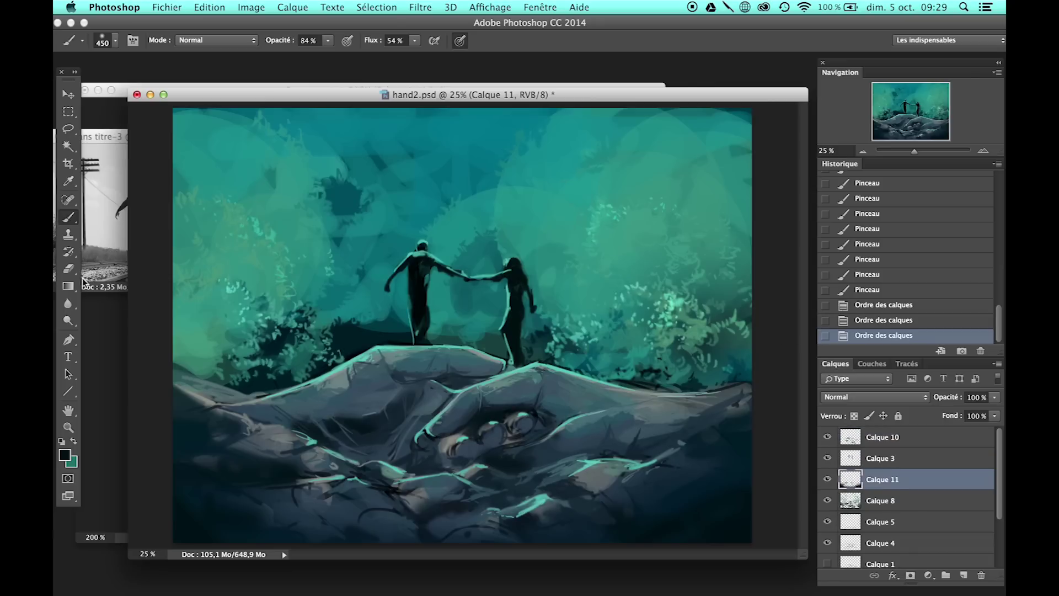
Step: Erase a little of Calque 10, then return to the Brush on Calque 8
{"action": "left_click", "coordinate": [69, 268]}
{"action": "left_click_drag", "start_coordinate": [336, 419], "coordinate": [373, 430]}
{"action": "left_click_drag", "start_coordinate": [375, 388], "coordinate": [398, 411]}
{"action": "left_click", "coordinate": [867, 446]}
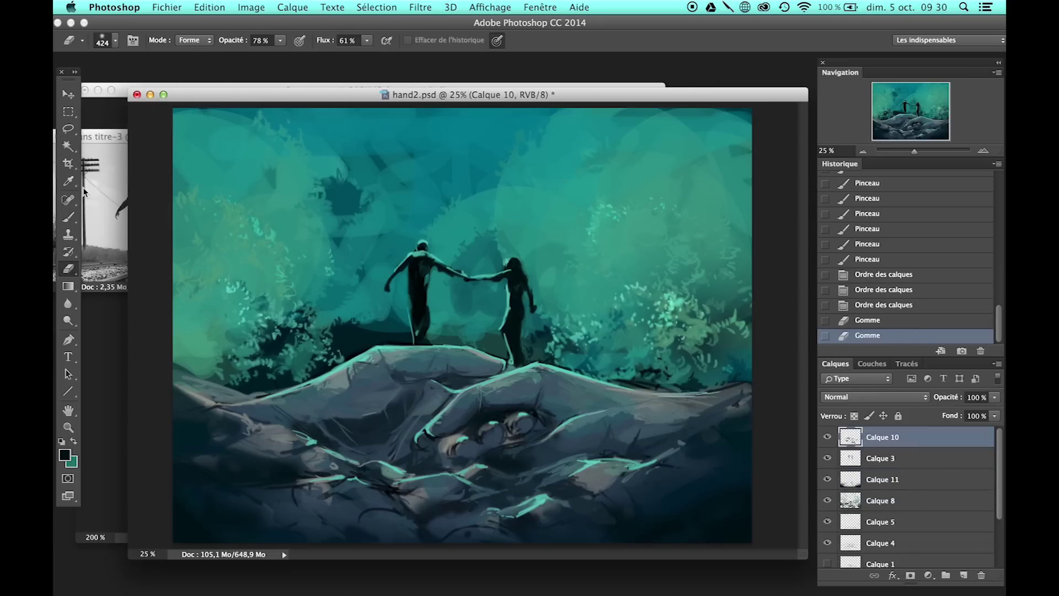
{"action": "key", "text": "b"}
{"action": "left_click", "coordinate": [881, 500]}
{"action": "left_click", "coordinate": [114, 41]}
Step: Paint a small teal patch in the bushes and sample brighter and darker teals from the foliage
{"action": "left_click_drag", "start_coordinate": [468, 198], "coordinate": [476, 204]}
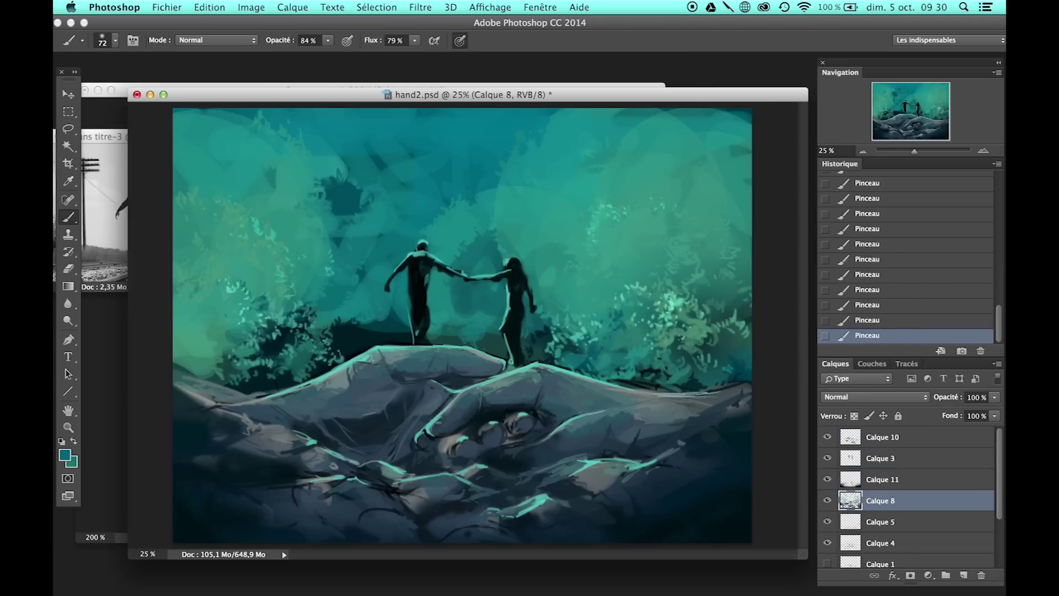
{"action": "left_click", "coordinate": [490, 176], "text": "alt"}
{"action": "left_click", "coordinate": [452, 166], "text": "alt"}
{"action": "left_click", "coordinate": [579, 173], "text": "alt"}
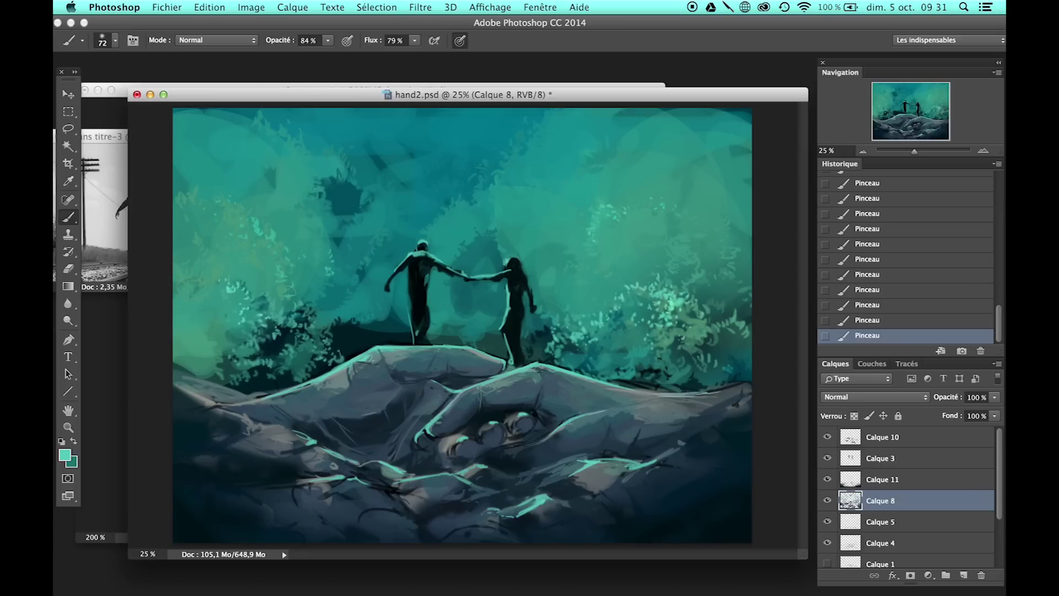
{"action": "left_click", "coordinate": [504, 166], "text": "alt"}
{"action": "left_click", "coordinate": [376, 334], "text": "alt"}
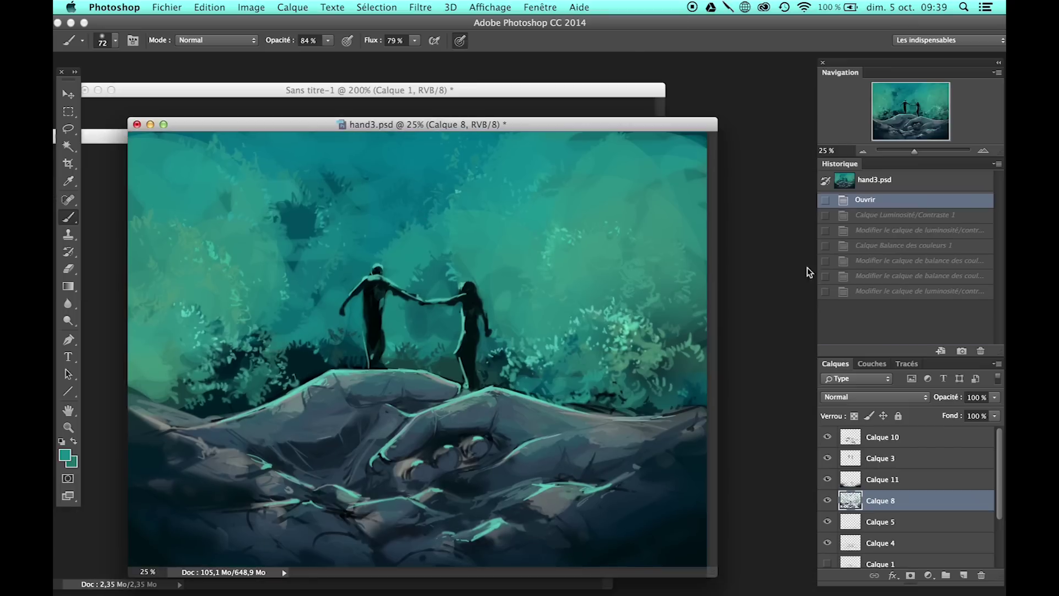
Step: Add a Brightness/Contrast layer (Luminosité 33) and a Color Balance layer with midtones shifted red and blue
{"action": "left_click", "coordinate": [587, 148]}
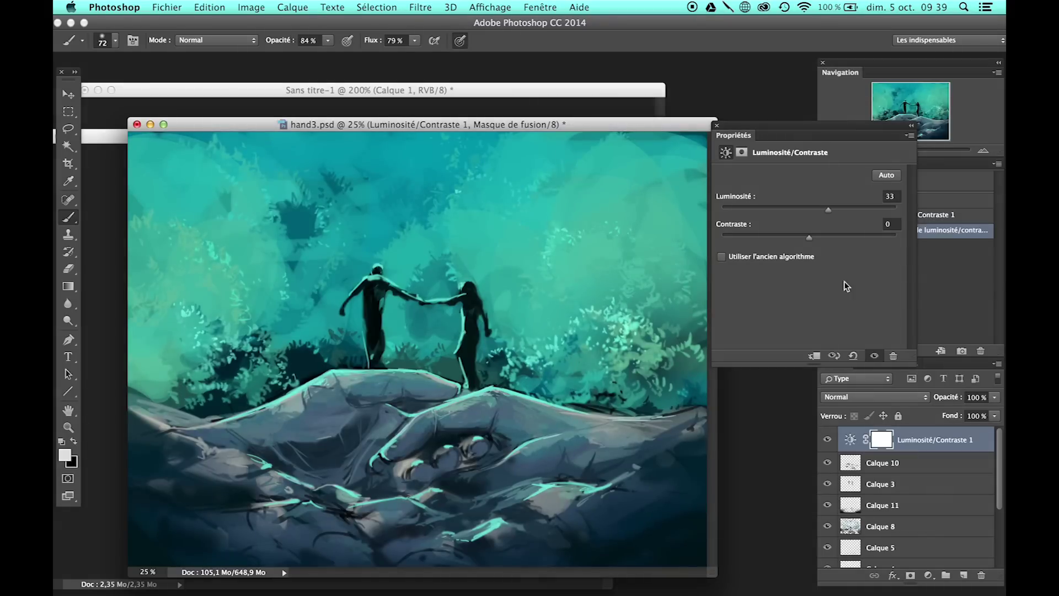
{"action": "left_click", "coordinate": [251, 7]}
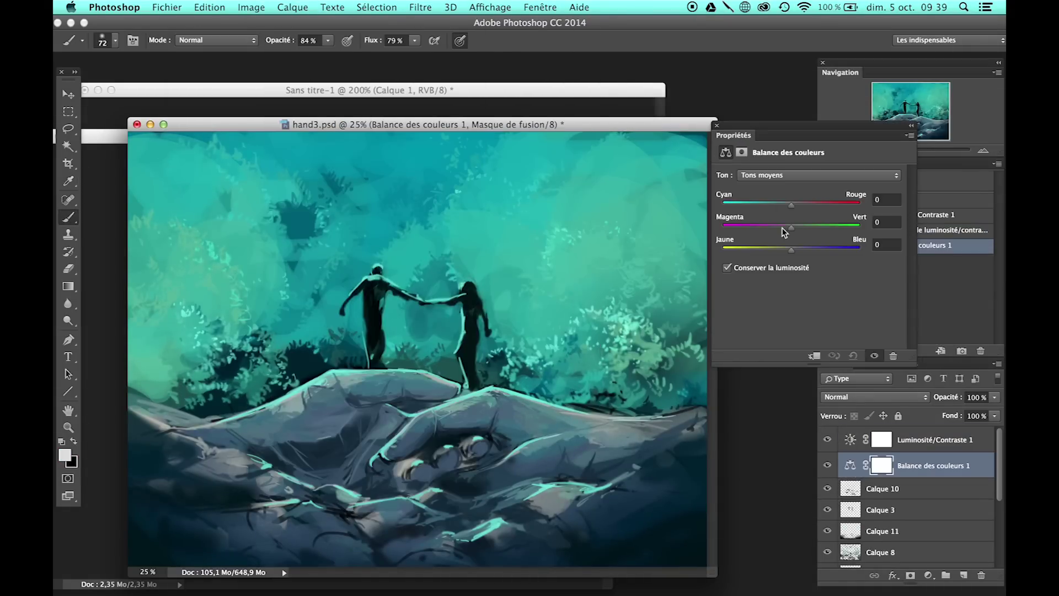
{"action": "left_click_drag", "start_coordinate": [791, 205], "coordinate": [822, 204]}
{"action": "left_click_drag", "start_coordinate": [791, 249], "coordinate": [801, 250]}
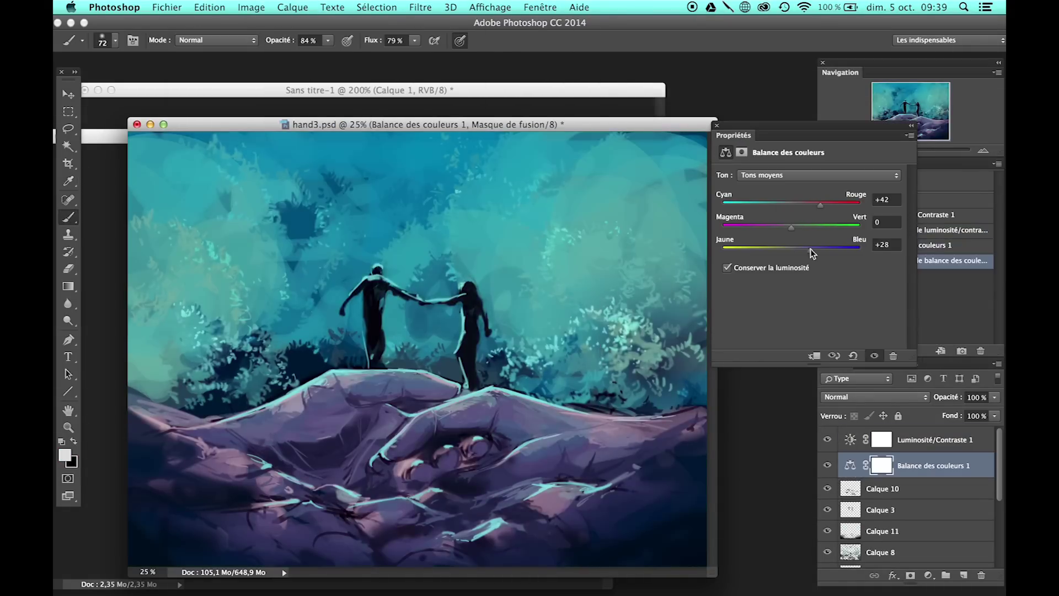
{"action": "left_click_drag", "start_coordinate": [823, 207], "coordinate": [815, 211]}
Step: Nudge the Color Balance highlights toward blue, check the shadows, and close Properties
{"action": "left_click", "coordinate": [789, 181]}
{"action": "left_click_drag", "start_coordinate": [800, 250], "coordinate": [791, 243]}
{"action": "left_click", "coordinate": [789, 175]}
{"action": "left_click", "coordinate": [772, 152]}
{"action": "left_click", "coordinate": [716, 125]}
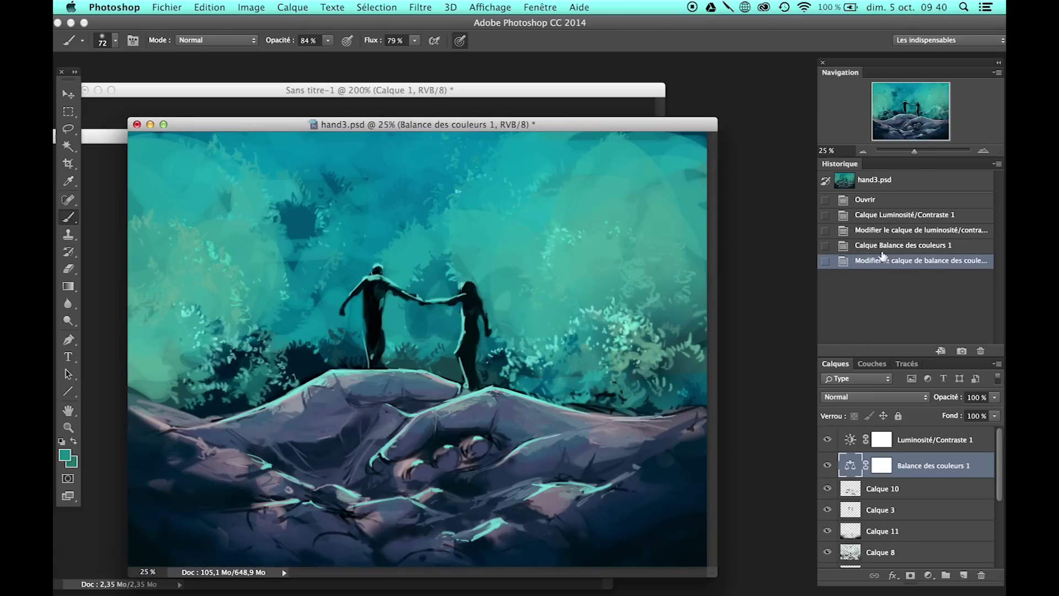
Step: Select Calque 10, shrink the brush, compare a layer's visibility, and make Calque 8 active
{"action": "key", "text": "alt+bracketleft"}
{"action": "key", "text": "bracketleft"}
{"action": "key", "text": "bracketleft"}
{"action": "key", "text": "bracketleft"}
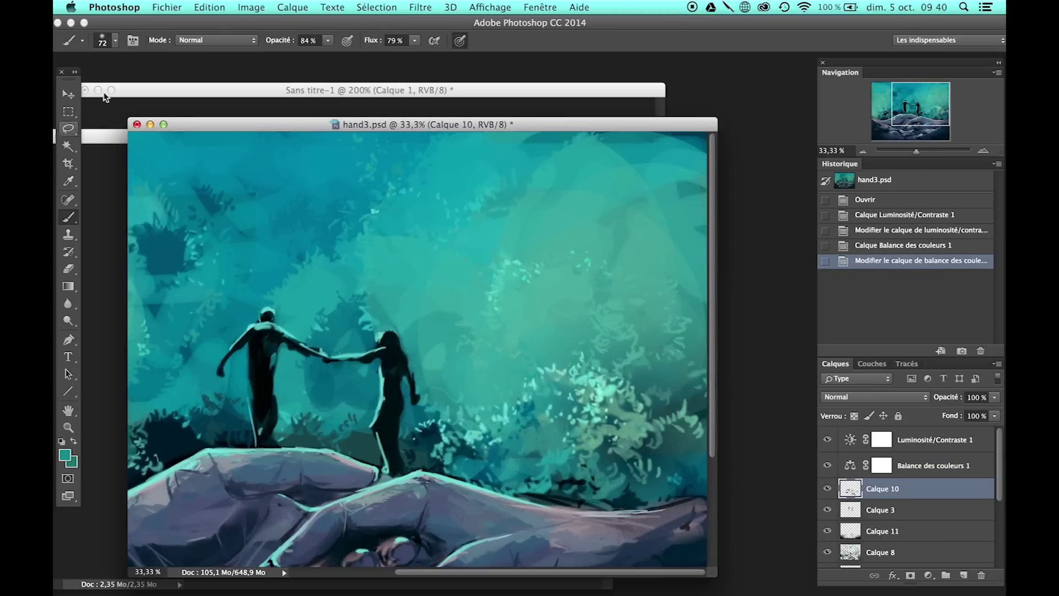
{"action": "left_click", "coordinate": [828, 531]}
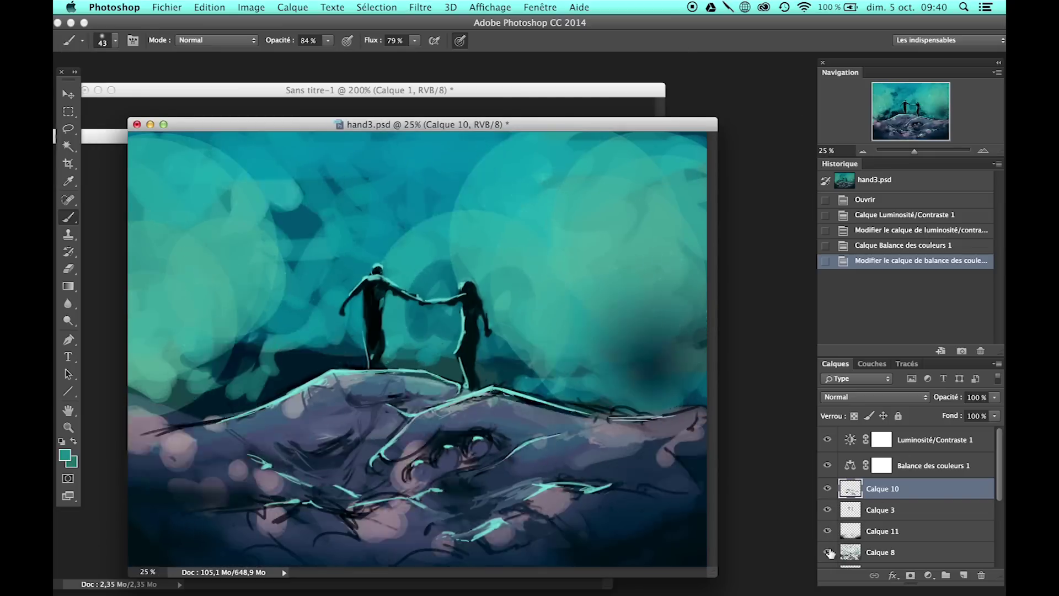
{"action": "left_click", "coordinate": [831, 552]}
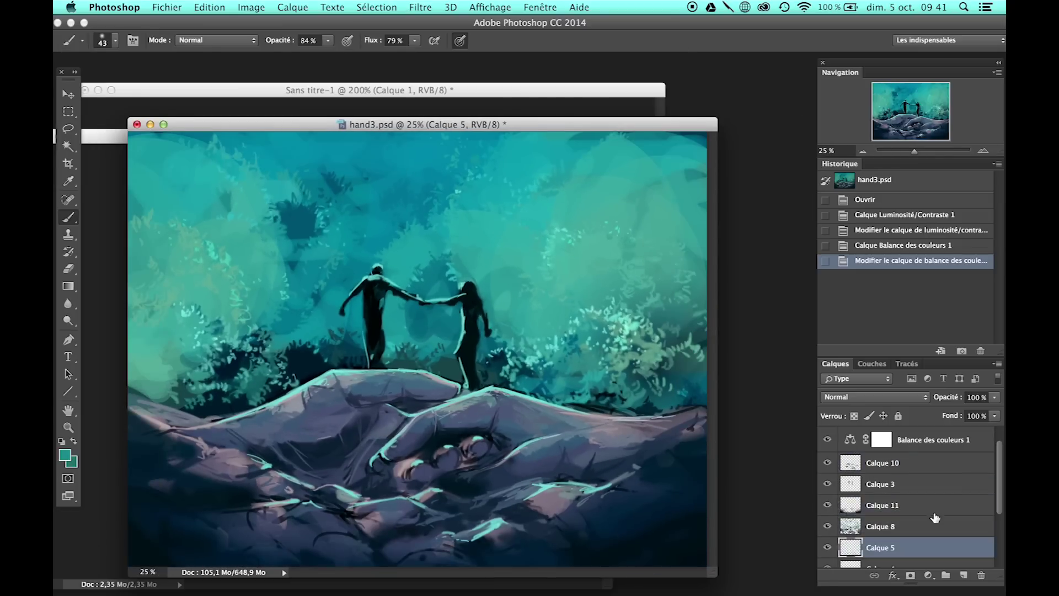
Step: On Calque 9, paint soft light teal around the figures with an enlarged brush
{"action": "scroll", "coordinate": [936, 515], "scroll_direction": "down", "scroll_amount": 2}
{"action": "left_click", "coordinate": [910, 514]}
{"action": "right_click", "coordinate": [669, 524]}
{"action": "left_click_drag", "start_coordinate": [166, 79], "coordinate": [200, 88]}
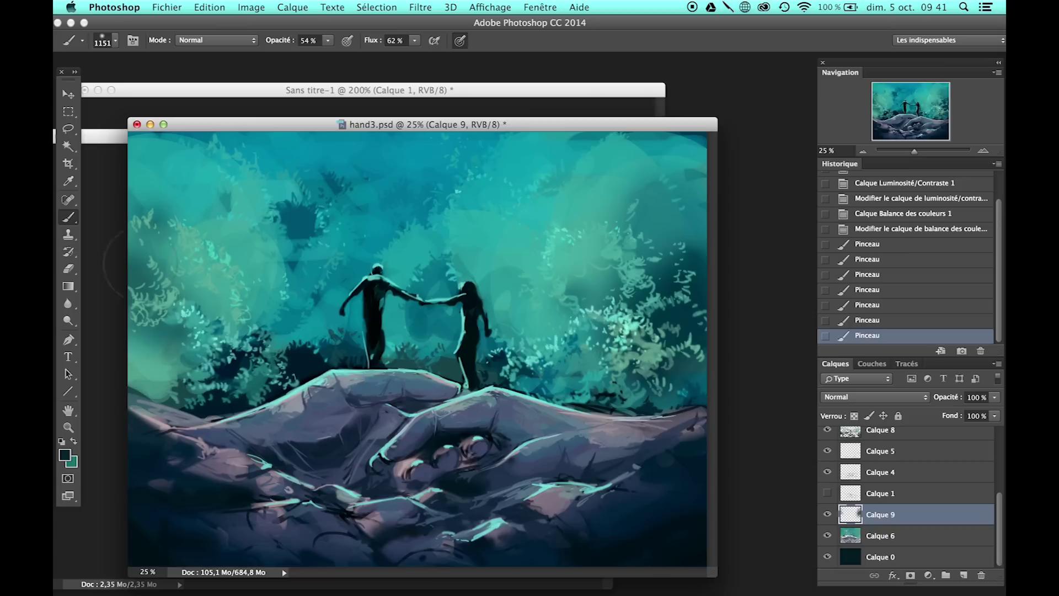
{"action": "left_click", "coordinate": [299, 224], "text": "alt"}
{"action": "left_click_drag", "start_coordinate": [165, 265], "coordinate": [182, 276]}
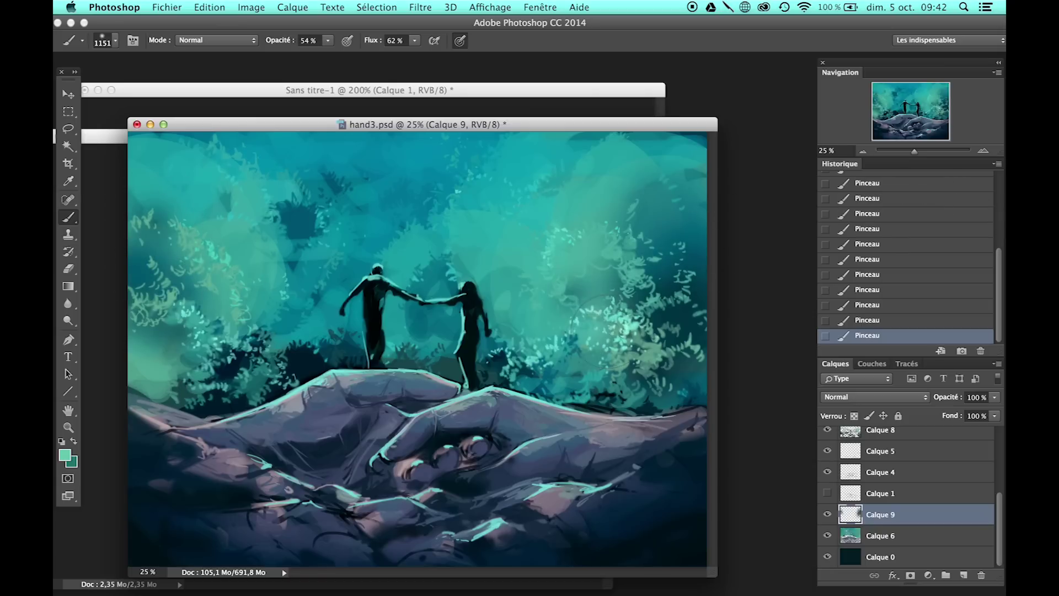
Step: Undo the last two brush strokes and add a new empty layer, Calque 12
{"action": "left_click_drag", "start_coordinate": [598, 331], "coordinate": [457, 325]}
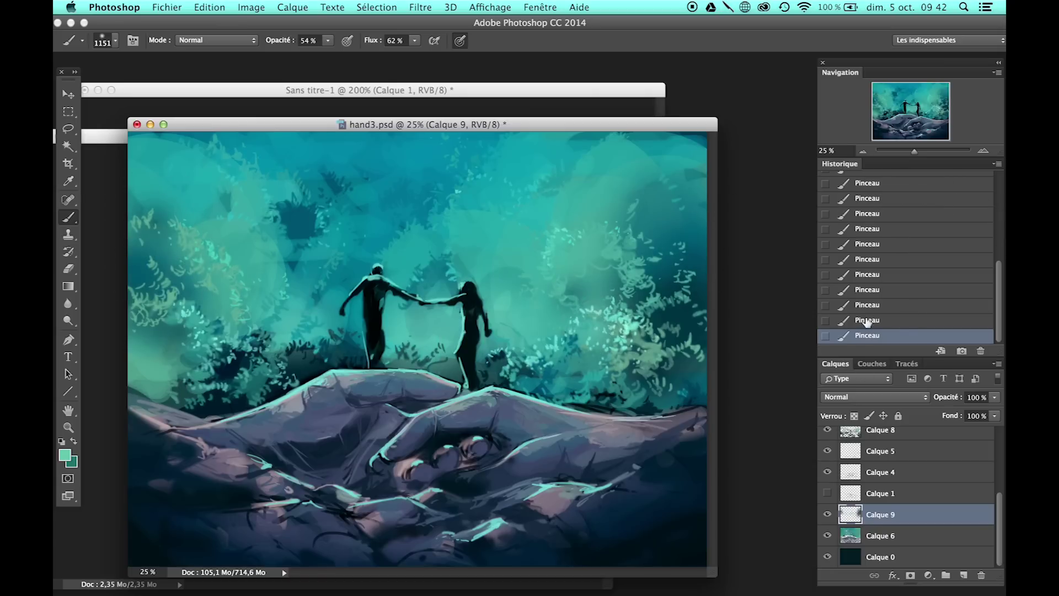
{"action": "left_click", "coordinate": [867, 306]}
{"action": "scroll", "coordinate": [976, 507], "scroll_direction": "up", "scroll_amount": 2}
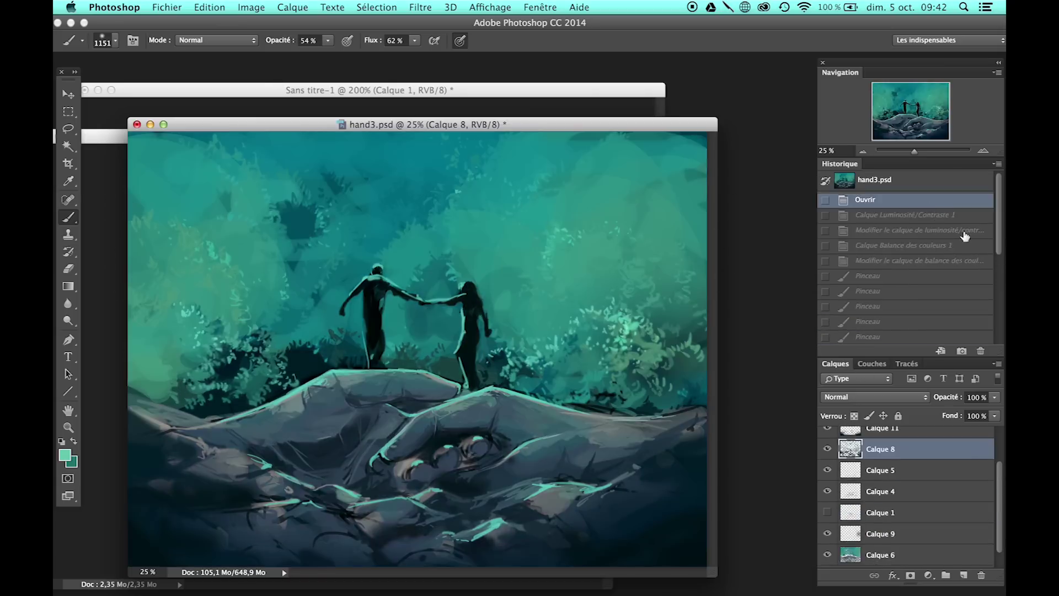
{"action": "left_click", "coordinate": [292, 7]}
Step: Move Calque 12 just above Calque 8 and paint with light teal #66e0d5
{"action": "left_click", "coordinate": [568, 25]}
{"action": "key", "text": "Return"}
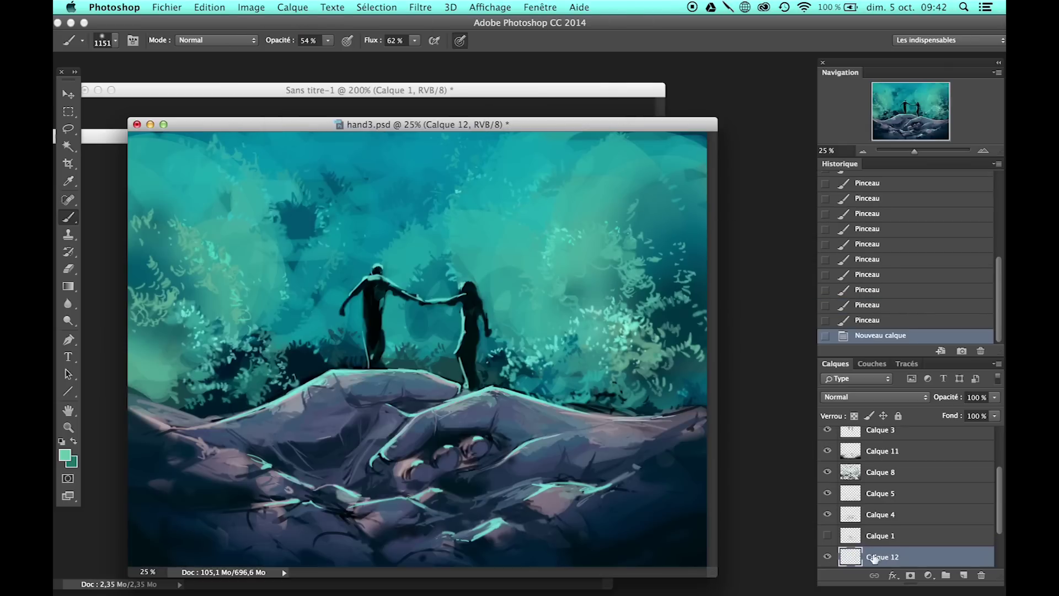
{"action": "key", "text": "ctrl+shift+bracketright"}
{"action": "key", "text": "ctrl+bracketleft"}
{"action": "left_click", "coordinate": [65, 454]}
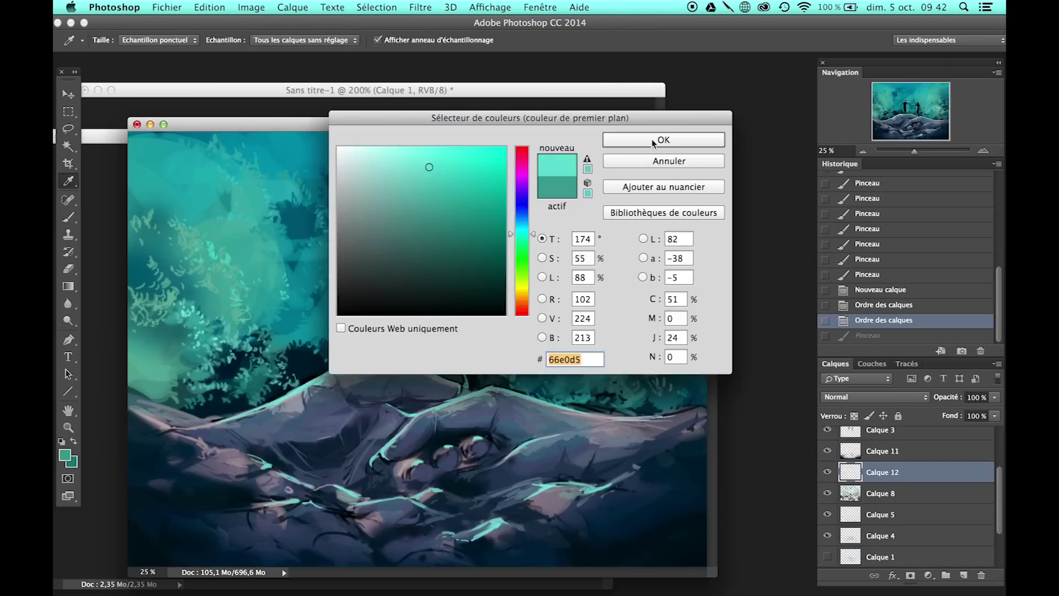
{"action": "left_click", "coordinate": [686, 135]}
{"action": "left_click_drag", "start_coordinate": [458, 331], "coordinate": [485, 347]}
Step: Brighten the upper-left sky with a large soft teal glow, then delete that Calque 12
{"action": "left_click", "coordinate": [115, 40]}
{"action": "left_click_drag", "start_coordinate": [121, 81], "coordinate": [165, 81]}
{"action": "left_click", "coordinate": [536, 8]}
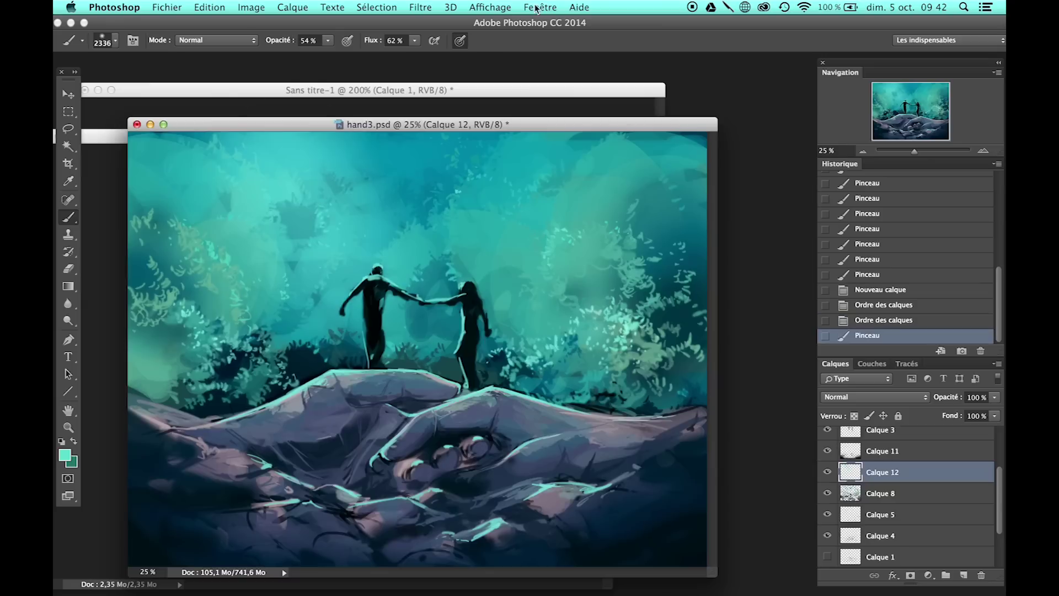
{"action": "left_click_drag", "start_coordinate": [210, 166], "coordinate": [276, 177]}
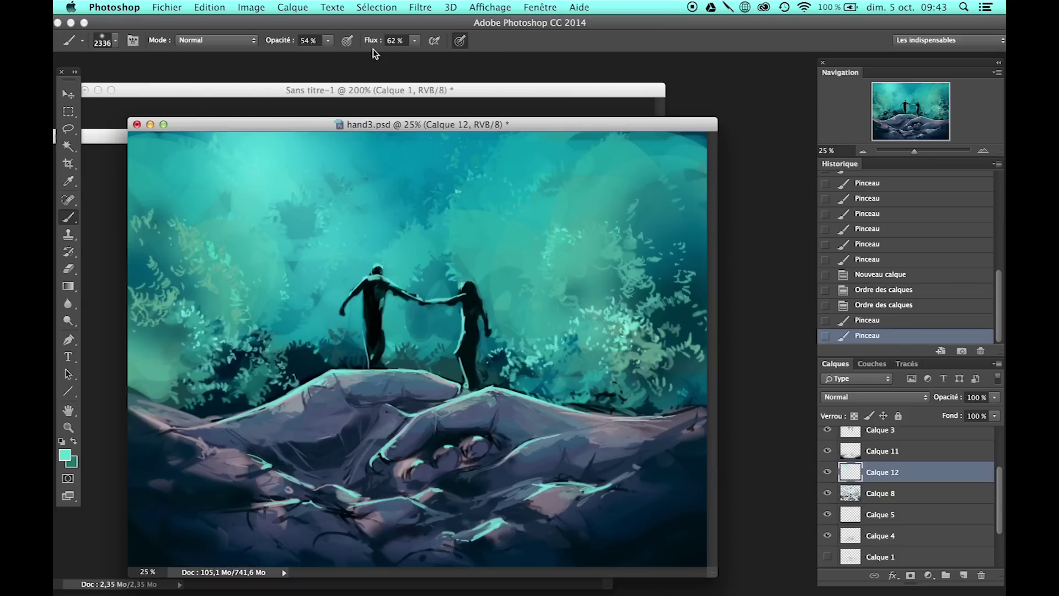
{"action": "left_click", "coordinate": [114, 40]}
{"action": "key", "text": "Return"}
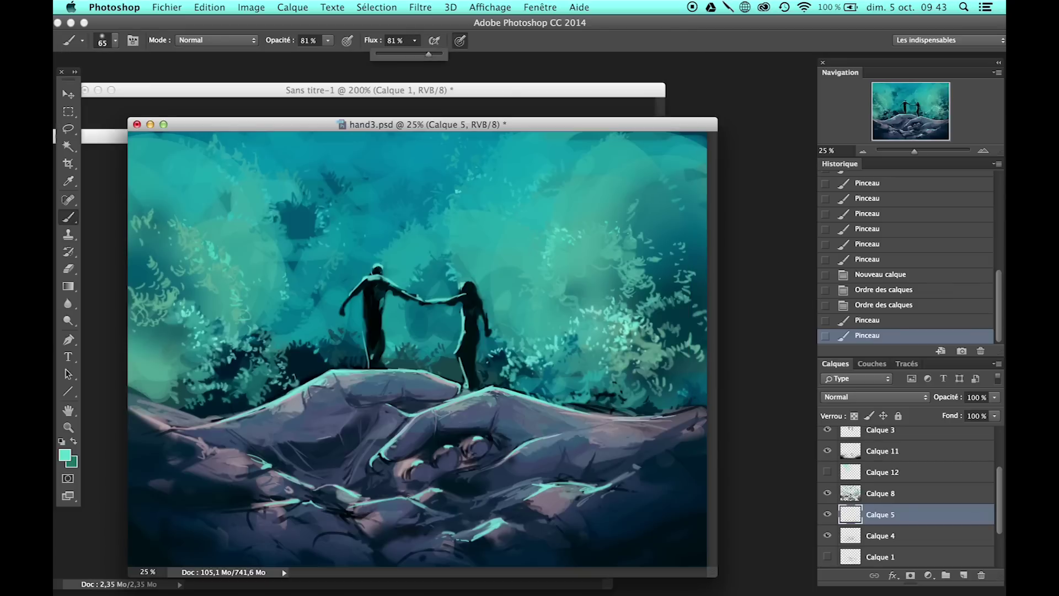
{"action": "key", "text": "alt+bracketleft"}
{"action": "left_click", "coordinate": [827, 472]}
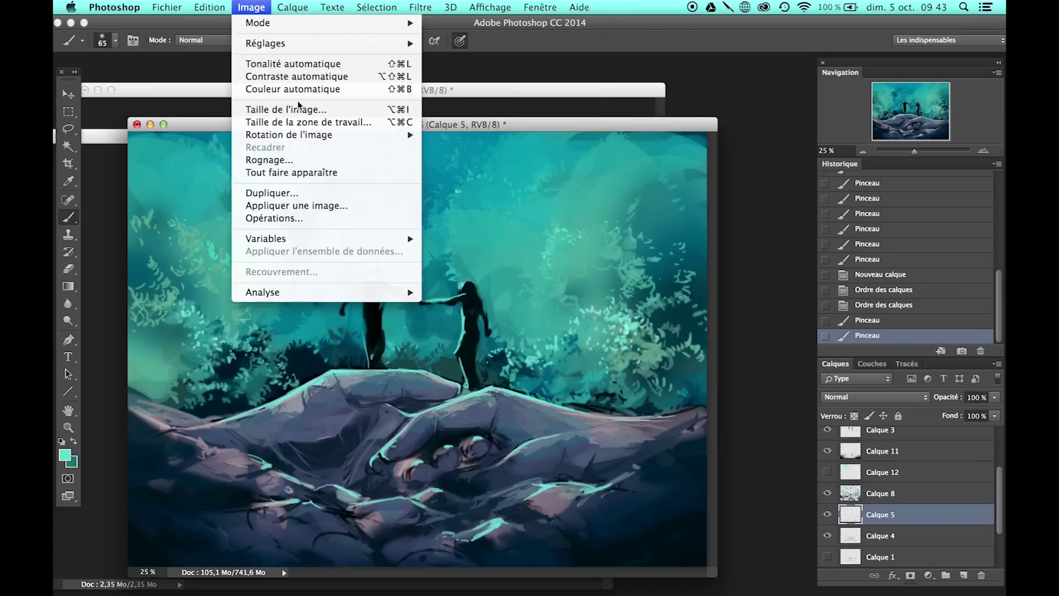
{"action": "key", "text": "Delete"}
Step: Create a fresh Calque 12 and try a diagonal light-ray stroke, undoing it
{"action": "key", "text": "ctrl+shift+n"}
{"action": "key", "text": "Return"}
{"action": "left_click", "coordinate": [115, 40]}
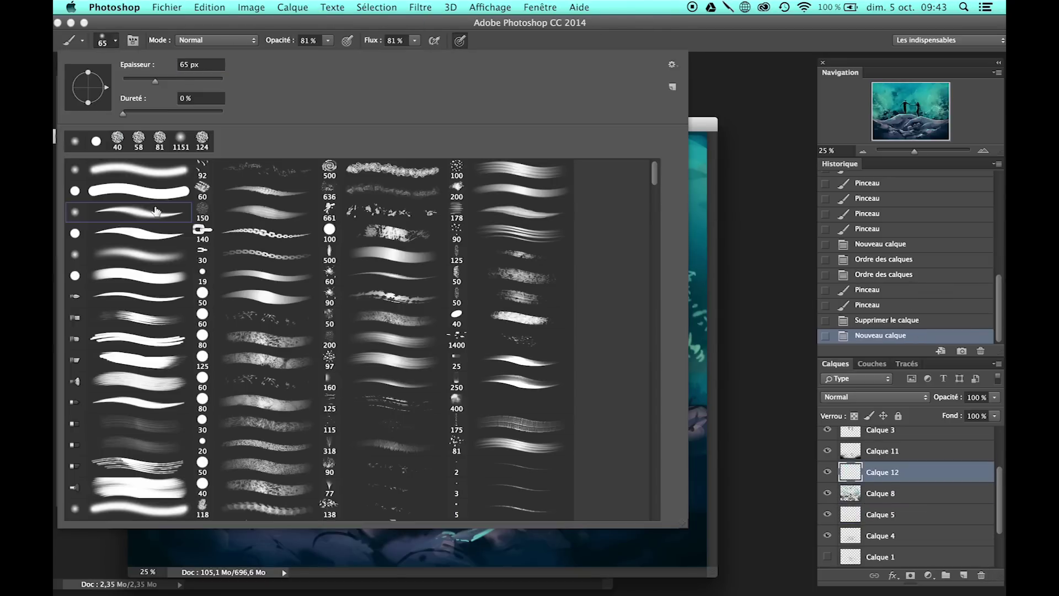
{"action": "double_click", "coordinate": [127, 212]}
{"action": "left_click_drag", "start_coordinate": [237, 142], "coordinate": [403, 284]}
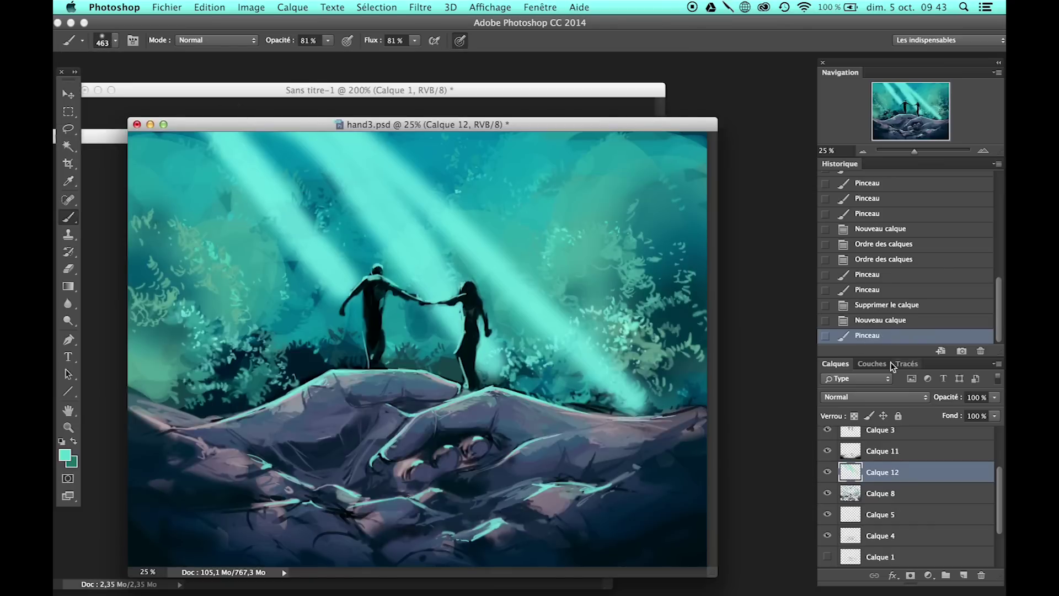
{"action": "key", "text": "ctrl+z"}
Step: Lower the brush opacity to 53% and reduce flow, then paint three faint diagonal rays
{"action": "left_click", "coordinate": [114, 40]}
{"action": "key", "text": "Return"}
{"action": "left_click", "coordinate": [328, 41]}
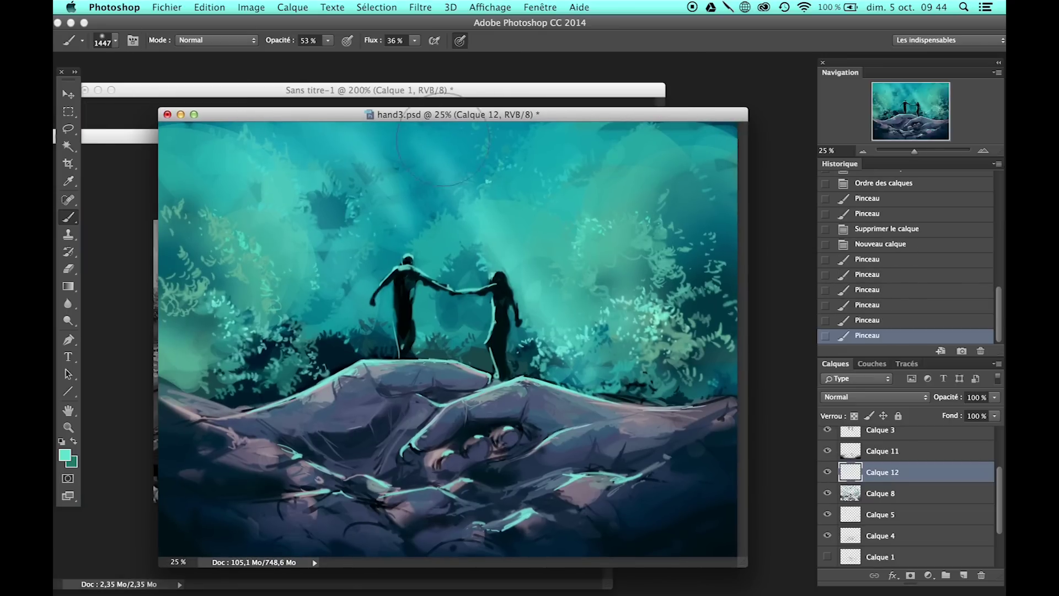
{"action": "left_click_drag", "start_coordinate": [232, 127], "coordinate": [452, 176]}
{"action": "left_click_drag", "start_coordinate": [524, 165], "coordinate": [606, 237]}
{"action": "left_click_drag", "start_coordinate": [232, 243], "coordinate": [397, 474]}
{"action": "scroll", "coordinate": [905, 497], "scroll_direction": "up", "scroll_amount": 1}
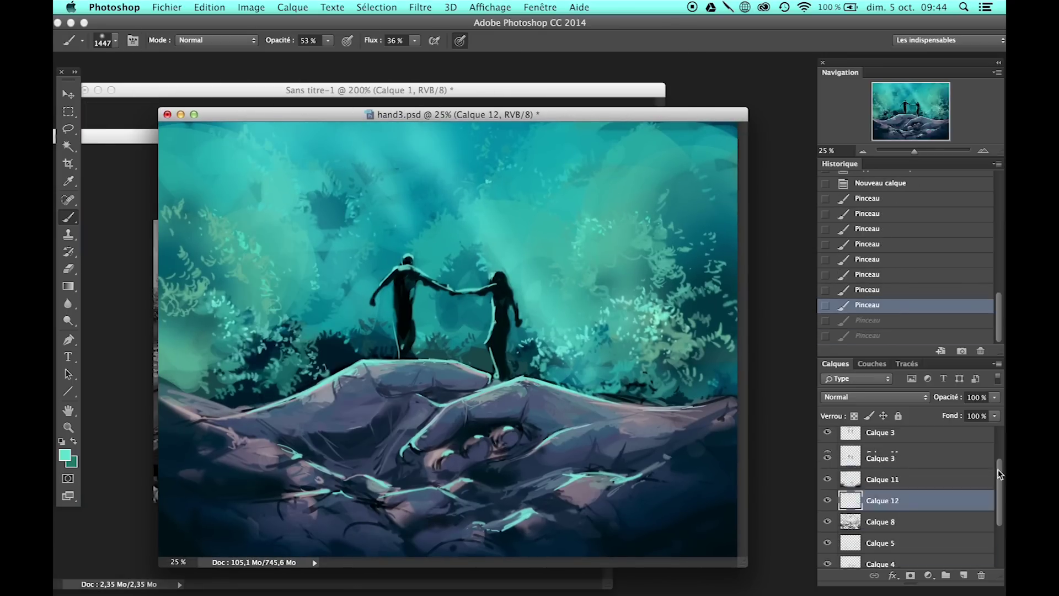
Step: Add layer Calque 13 and paint a diagonal light band on the left
{"action": "left_click", "coordinate": [293, 7]}
{"action": "left_click", "coordinate": [529, 17]}
{"action": "left_click_drag", "start_coordinate": [325, 460], "coordinate": [221, 133]}
{"action": "left_click_drag", "start_coordinate": [237, 132], "coordinate": [213, 118]}
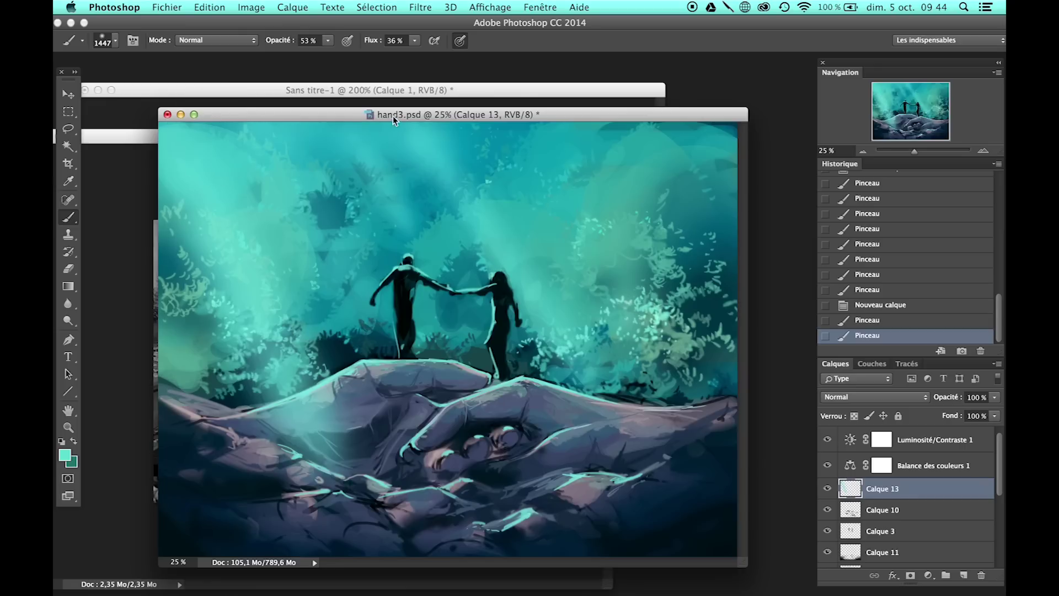
Step: Hide Calque 13, make Calque 8 active, and raise the brush opacity and flow
{"action": "left_click", "coordinate": [826, 488]}
{"action": "left_click_drag", "start_coordinate": [997, 481], "coordinate": [997, 512]}
{"action": "left_click", "coordinate": [882, 517]}
{"action": "left_click", "coordinate": [115, 40]}
{"action": "left_click", "coordinate": [127, 212]}
{"action": "mouse_move", "coordinate": [414, 40]}
{"action": "left_mouse_down"}
{"action": "mouse_move", "coordinate": [428, 62]}
{"action": "mouse_move", "coordinate": [455, 62]}
{"action": "left_mouse_up"}
{"action": "key", "text": "ctrl+plus"}
Step: Sample dark and light teals from the painting and darken the left foliage edge
{"action": "left_click", "coordinate": [381, 332], "text": "alt"}
{"action": "key", "text": "9"}
{"action": "left_click", "coordinate": [415, 388], "text": "alt"}
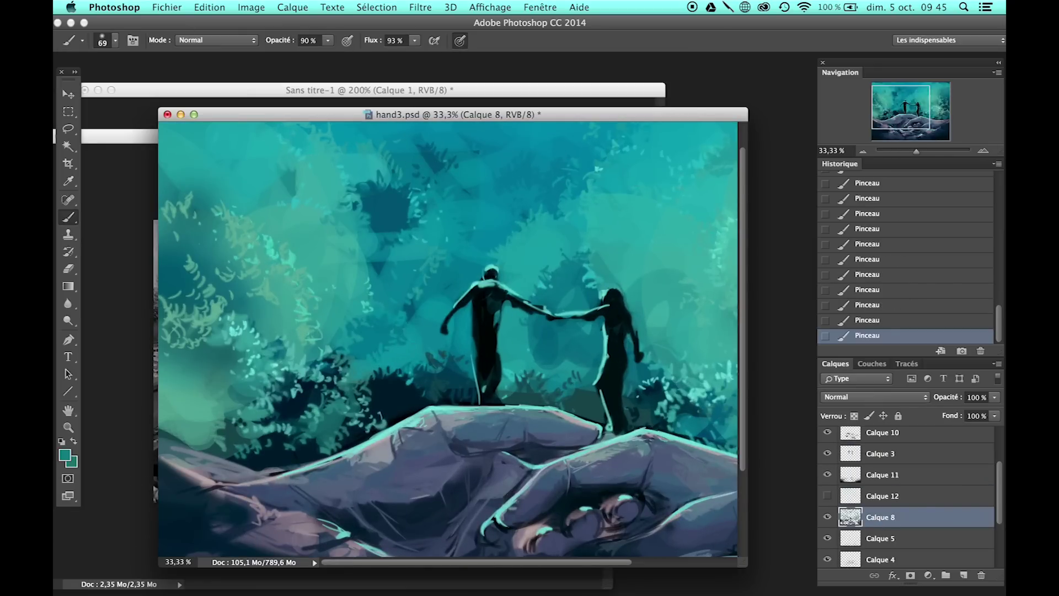
{"action": "key", "text": "ctrl+minus"}
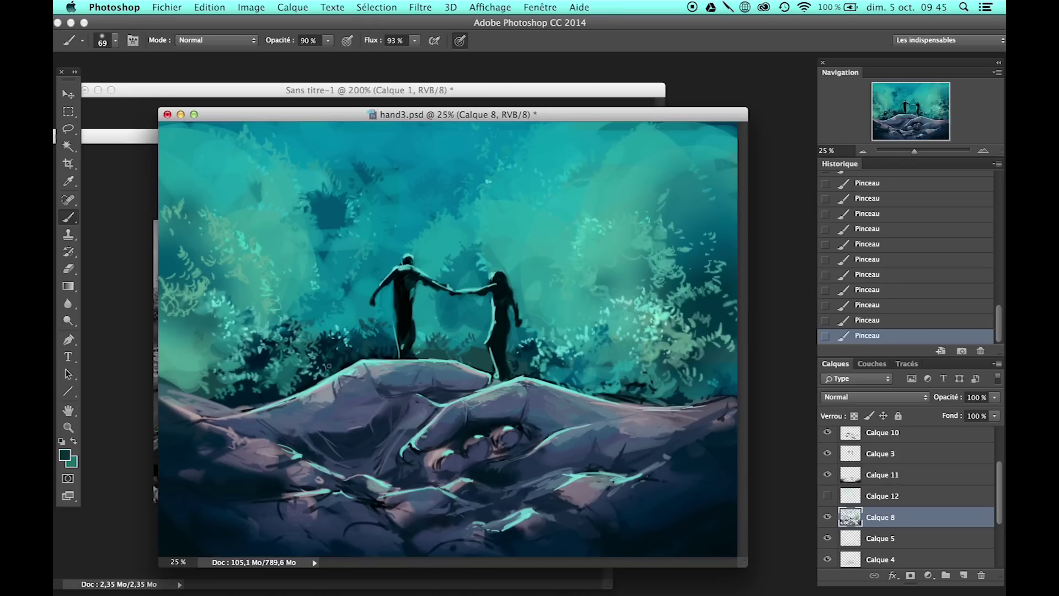
{"action": "left_click", "coordinate": [196, 368], "text": "alt"}
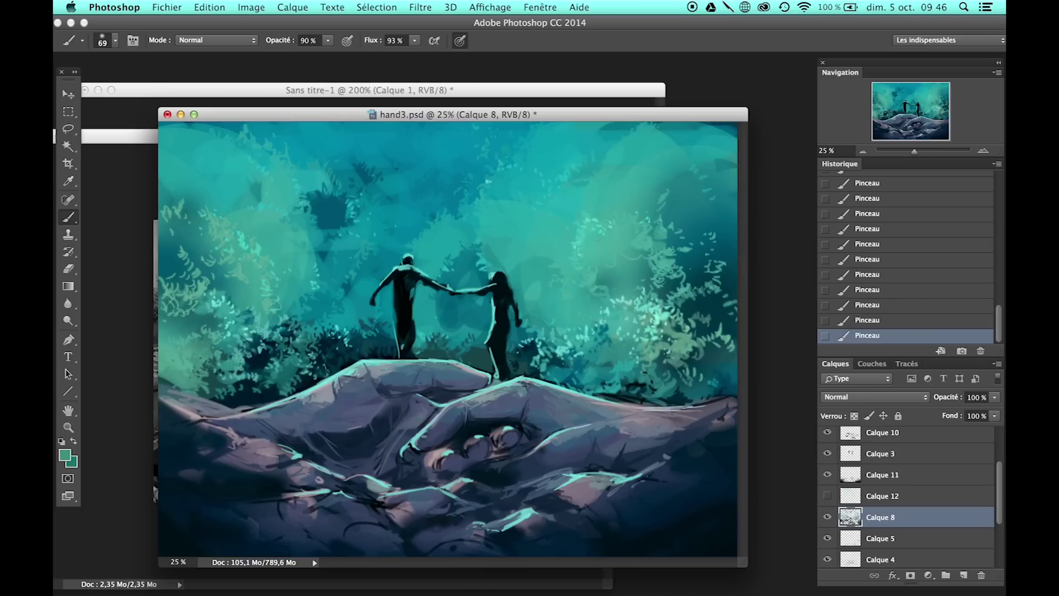
{"action": "left_click", "coordinate": [190, 314], "text": "alt"}
{"action": "left_click_drag", "start_coordinate": [177, 292], "coordinate": [164, 317]}
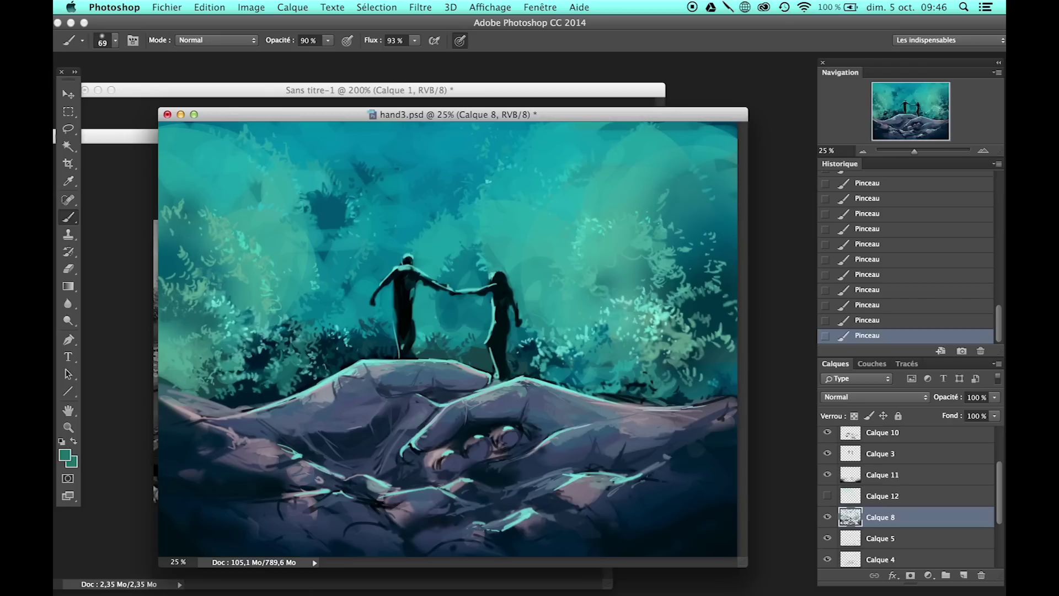
Step: Repaint the bushes behind the figures with sampled darker and brighter foliage greens
{"action": "left_click", "coordinate": [187, 313], "text": "alt"}
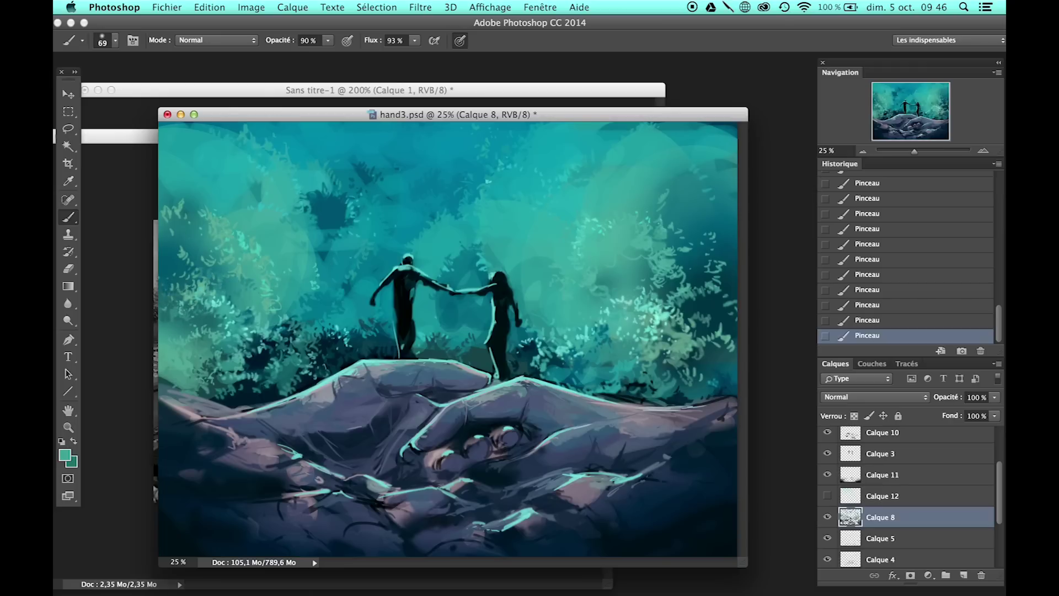
{"action": "left_click", "coordinate": [309, 290], "text": "alt"}
{"action": "left_click", "coordinate": [368, 291], "text": "alt"}
{"action": "left_click", "coordinate": [306, 257], "text": "alt"}
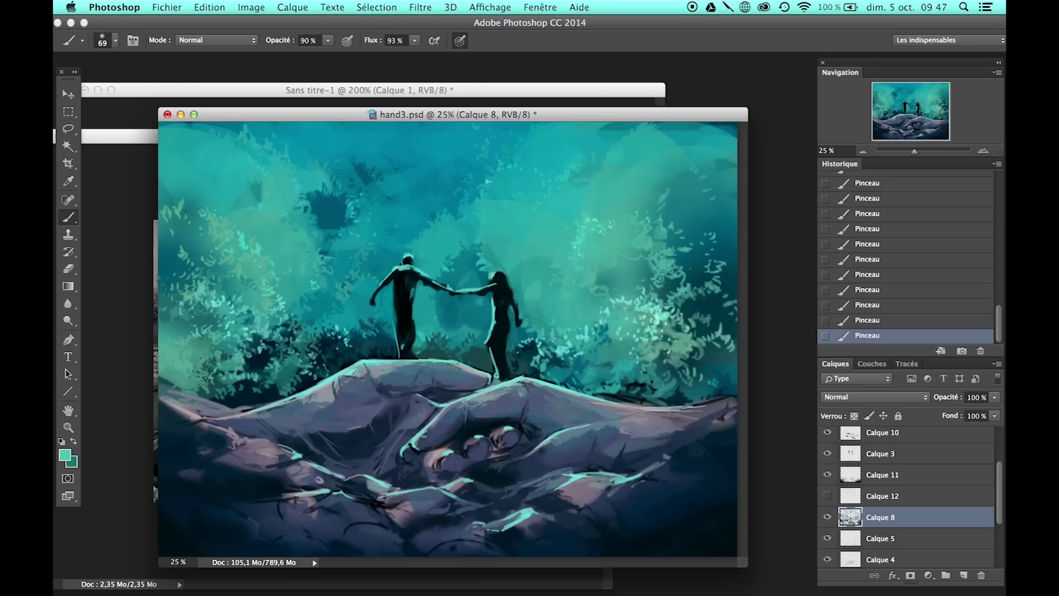
{"action": "left_click", "coordinate": [236, 267], "text": "alt"}
{"action": "left_click", "coordinate": [166, 254], "text": "alt"}
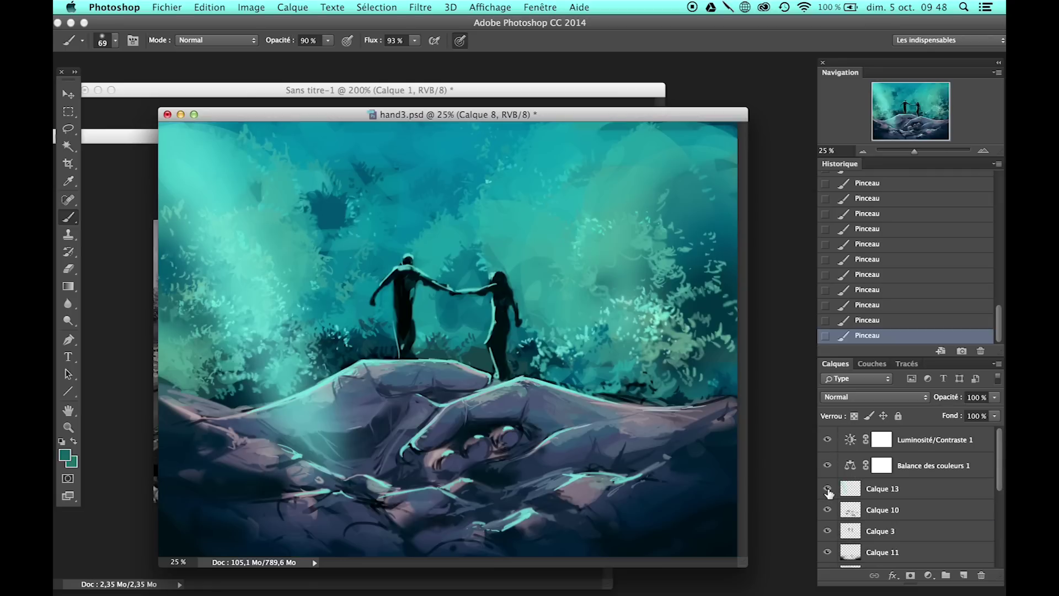
Step: Keep Calque 13 hidden and continue repainting bushes with sampled greens and shadow tones
{"action": "left_click", "coordinate": [827, 489]}
{"action": "scroll", "coordinate": [829, 493], "scroll_direction": "down", "scroll_amount": 3}
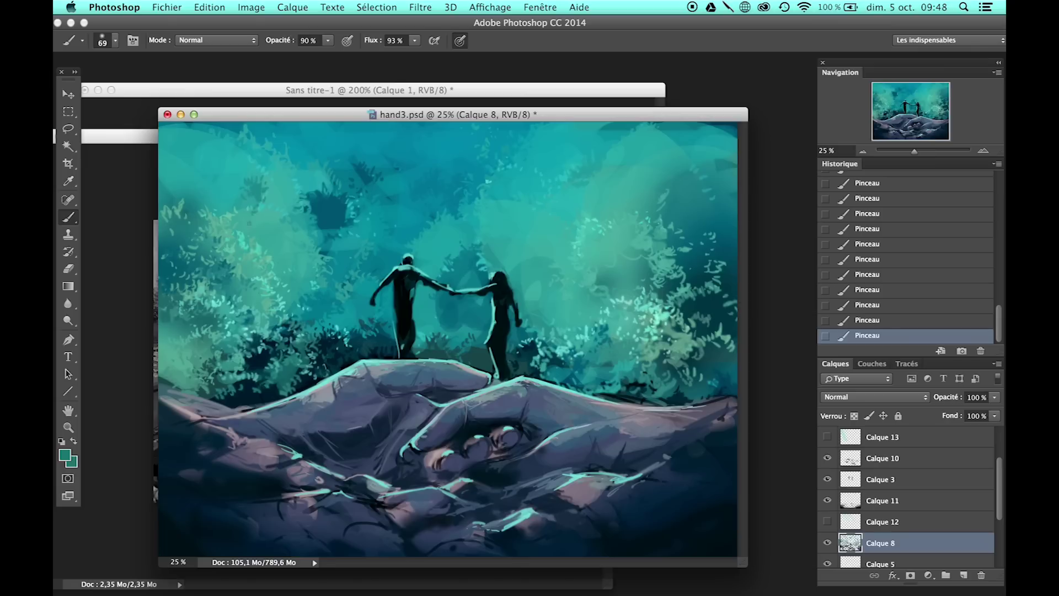
{"action": "left_click", "coordinate": [259, 227], "text": "alt"}
{"action": "left_click", "coordinate": [386, 304], "text": "alt"}
{"action": "left_click", "coordinate": [422, 349], "text": "alt"}
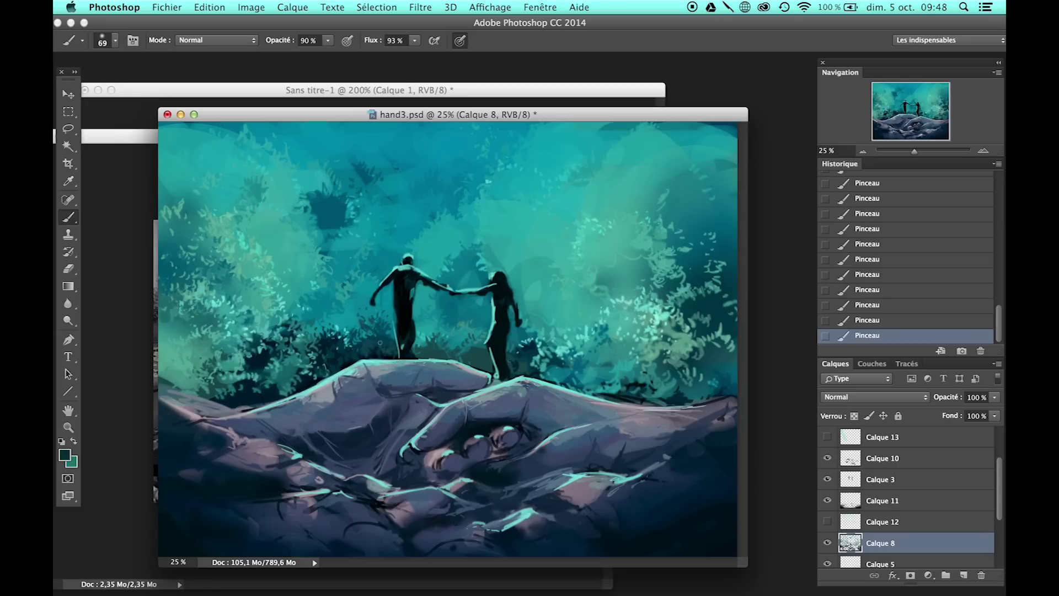
{"action": "left_click", "coordinate": [508, 207], "text": "alt"}
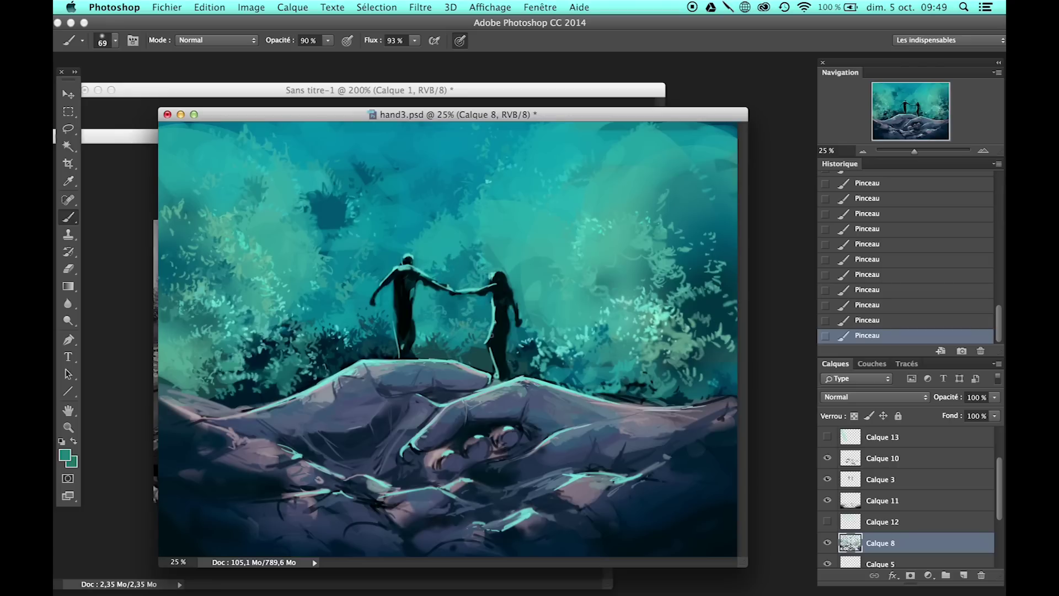
{"action": "left_click", "coordinate": [482, 357], "text": "alt"}
{"action": "left_click", "coordinate": [669, 275], "text": "alt"}
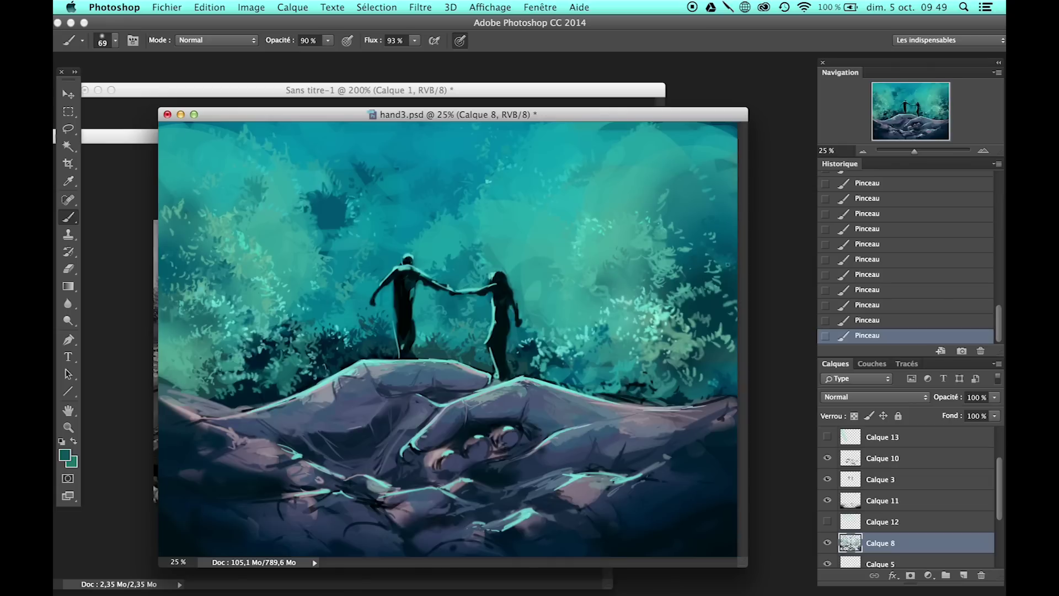
Step: Zoom in and out around the two figures to judge the composition
{"action": "key", "text": "ctrl+minus"}
{"action": "key", "text": "ctrl+plus"}
{"action": "key", "text": "ctrl+plus"}
{"action": "key", "text": "ctrl+minus"}
{"action": "key", "text": "ctrl+plus"}
{"action": "key", "text": "ctrl+plus"}
{"action": "key", "text": "ctrl+plus"}
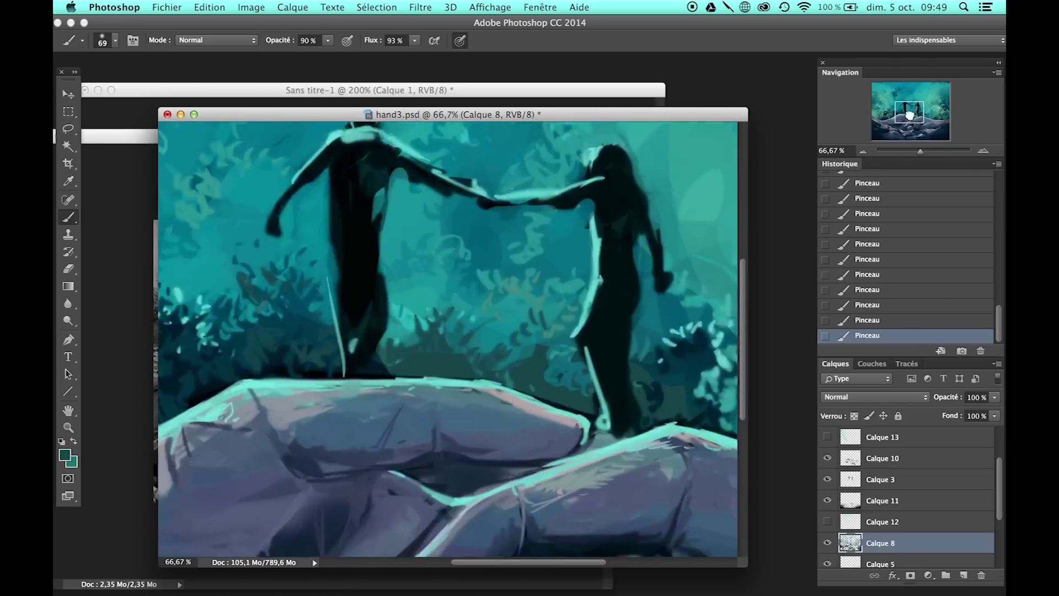
{"action": "key", "text": "ctrl+plus"}
{"action": "key", "text": "ctrl+minus"}
{"action": "key", "text": "ctrl+minus"}
{"action": "key", "text": "ctrl+minus"}
Step: Refine the foliage with sampled brighter teal, darker tones, and lower-bush colours
{"action": "left_click", "coordinate": [591, 271], "text": "alt"}
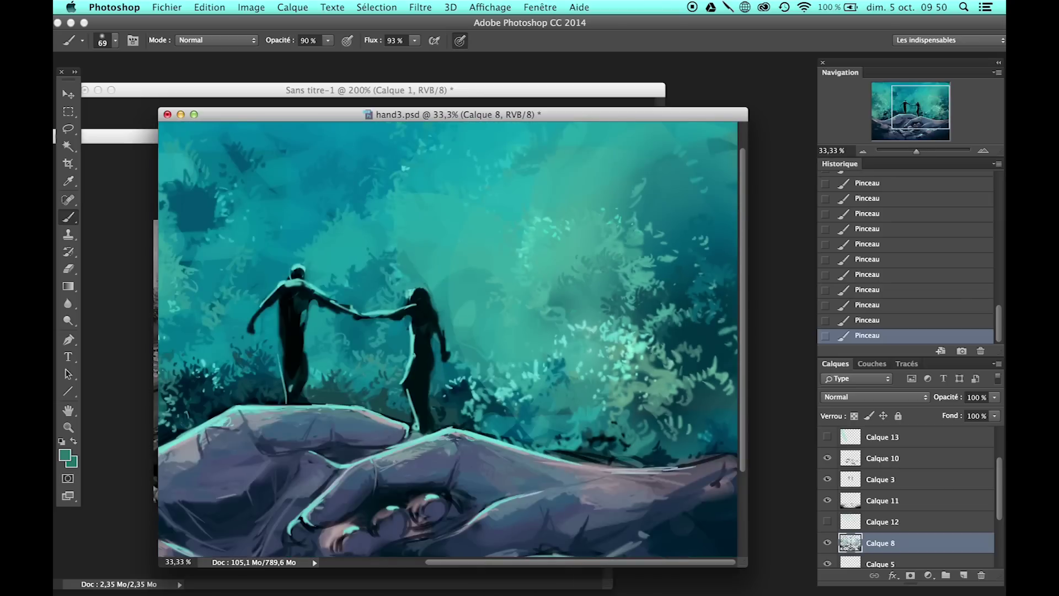
{"action": "key", "text": "ctrl+minus"}
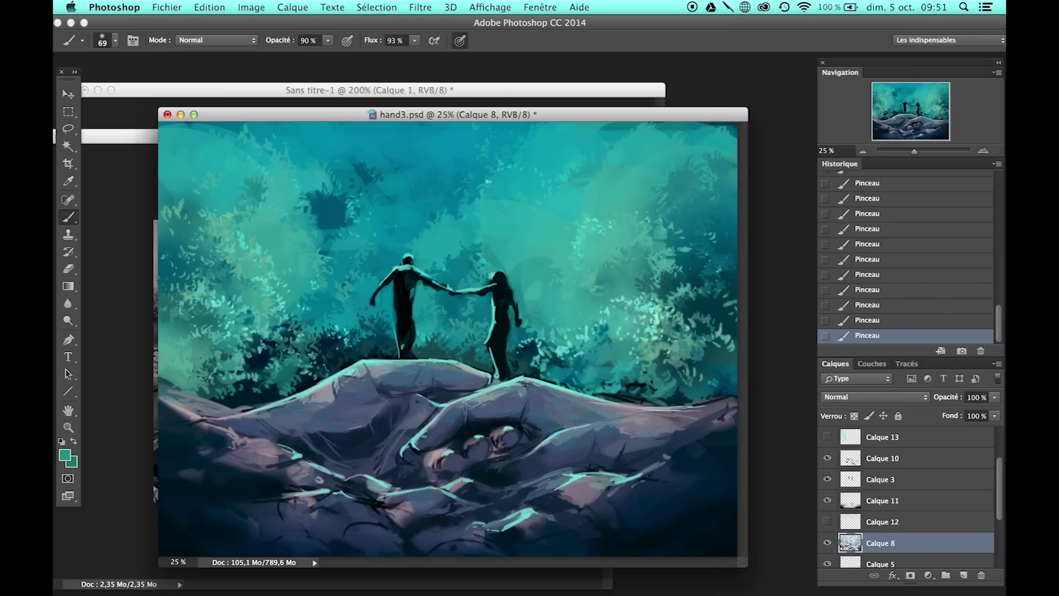
{"action": "left_click", "coordinate": [535, 290], "text": "alt"}
{"action": "left_click", "coordinate": [315, 188], "text": "alt"}
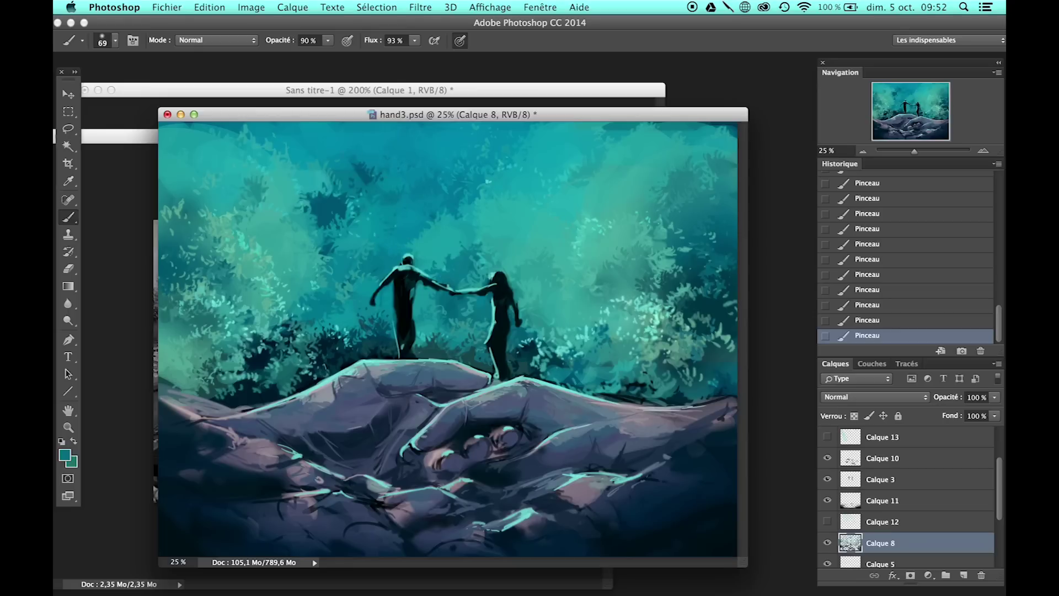
{"action": "left_click", "coordinate": [404, 190], "text": "alt"}
{"action": "left_click", "coordinate": [327, 251], "text": "alt"}
Step: Show Calque 12, make it active, and clear its old light rays
{"action": "left_click", "coordinate": [827, 521]}
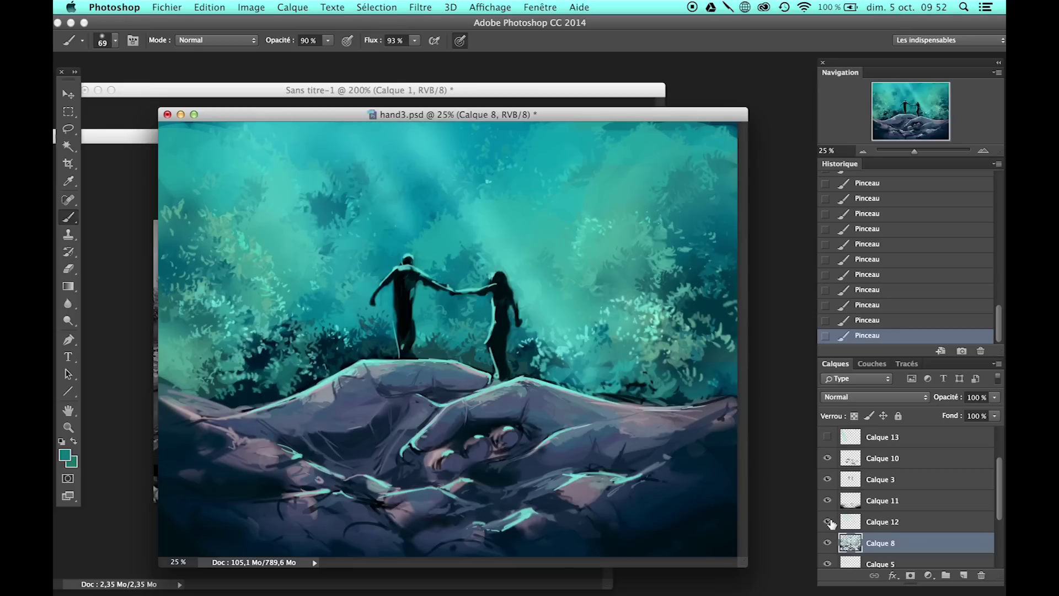
{"action": "left_click", "coordinate": [882, 521]}
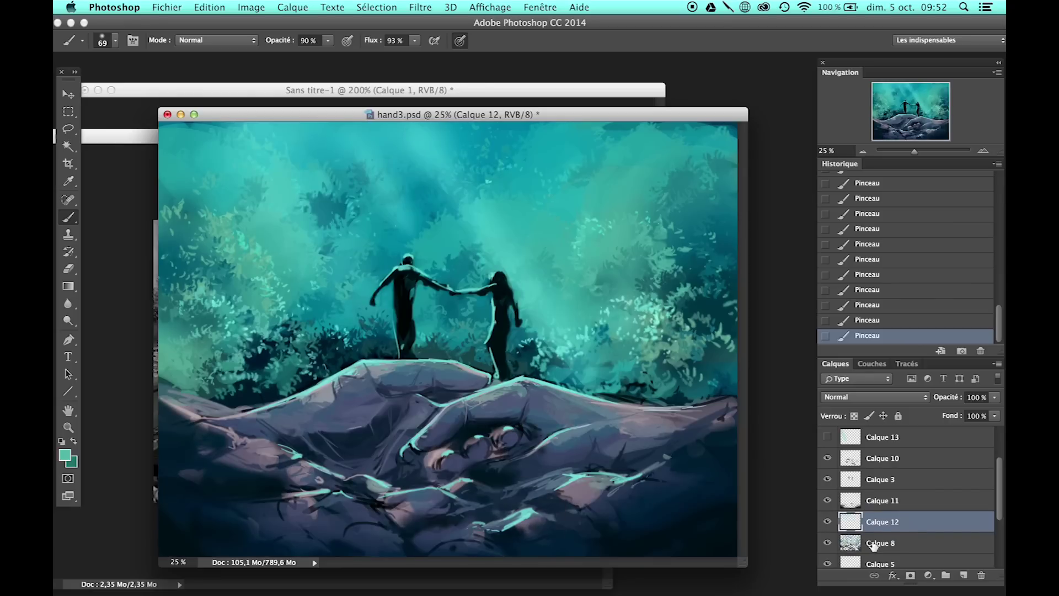
{"action": "key", "text": "m"}
{"action": "key", "text": "super+a"}
{"action": "key", "text": "Delete"}
{"action": "key", "text": "super+d"}
Step: Paint two soft beams with a 1151 px soft brush at 29% opacity, 52% flow
{"action": "key", "text": "b"}
{"action": "left_click", "coordinate": [115, 40]}
{"action": "double_click", "coordinate": [202, 141]}
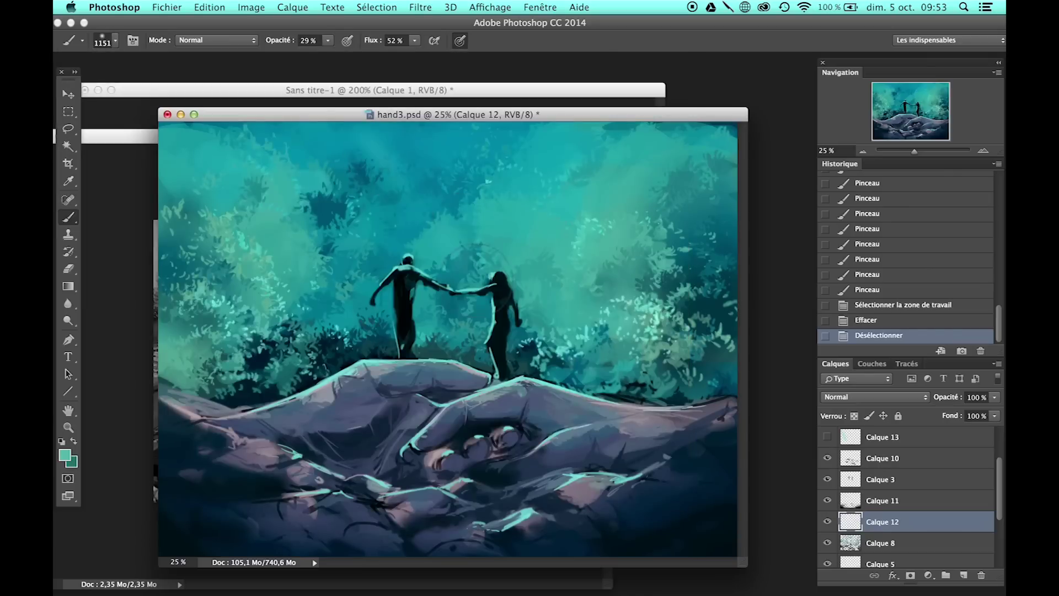
{"action": "left_click_drag", "start_coordinate": [375, 143], "coordinate": [529, 342]}
{"action": "left_click_drag", "start_coordinate": [220, 165], "coordinate": [331, 441]}
Step: Show Calque 13, clear Calque 12 again, and paint three diagonal light rays
{"action": "left_click", "coordinate": [827, 437]}
{"action": "key", "text": "super+a"}
{"action": "key", "text": "Delete"}
{"action": "left_click_drag", "start_coordinate": [419, 132], "coordinate": [486, 342]}
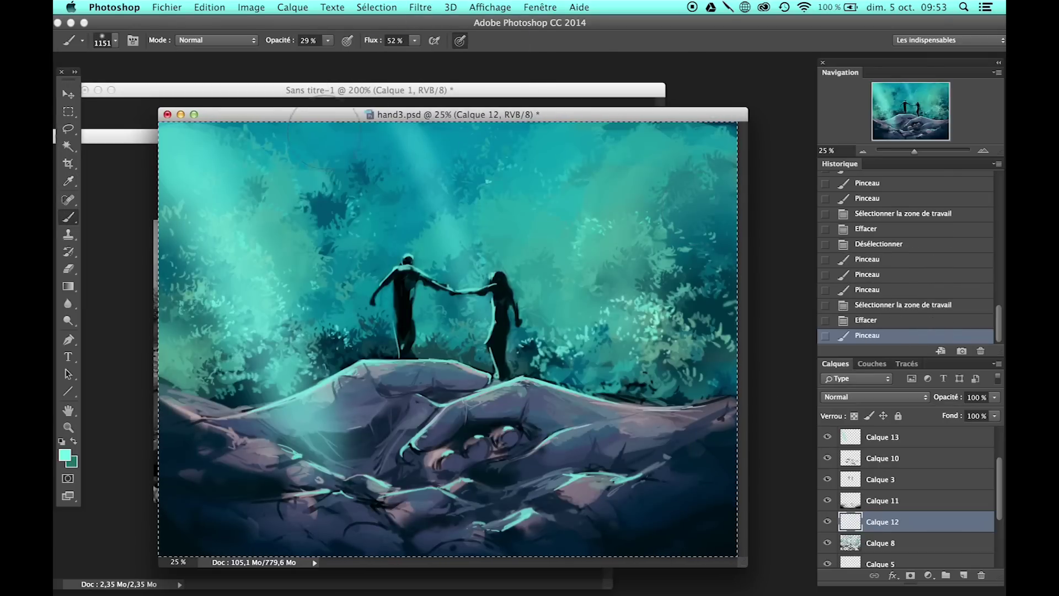
{"action": "left_click_drag", "start_coordinate": [248, 127], "coordinate": [375, 353]}
{"action": "left_click_drag", "start_coordinate": [524, 132], "coordinate": [651, 386]}
Step: Replace the right-side rays with brighter beams and add one more faint ray
{"action": "key", "text": "super+z"}
{"action": "left_click_drag", "start_coordinate": [623, 210], "coordinate": [629, 320]}
{"action": "key", "text": "super+z"}
{"action": "left_click_drag", "start_coordinate": [591, 144], "coordinate": [579, 309]}
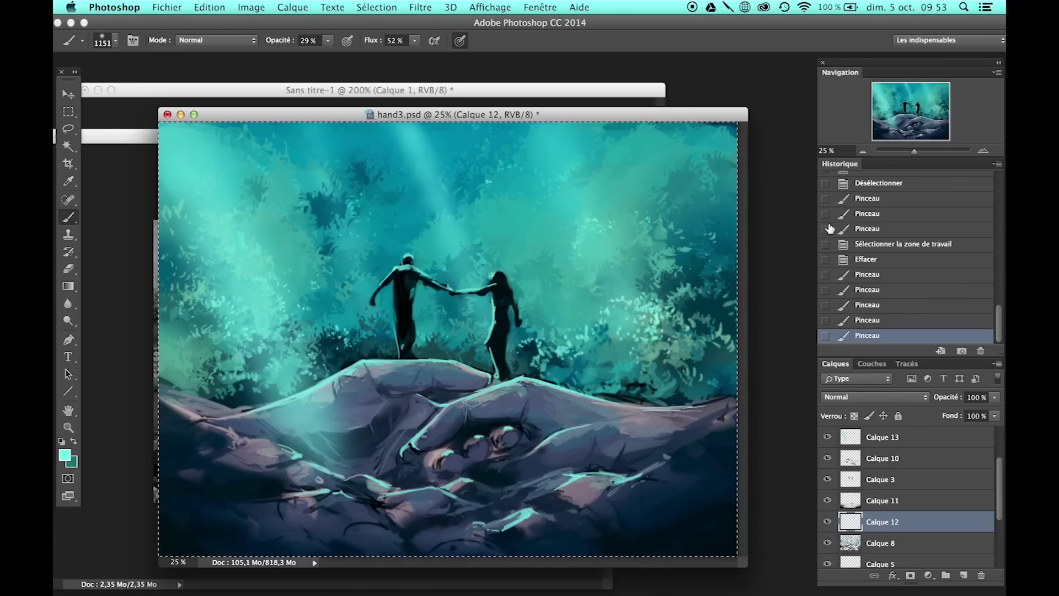
{"action": "left_click_drag", "start_coordinate": [402, 130], "coordinate": [420, 309]}
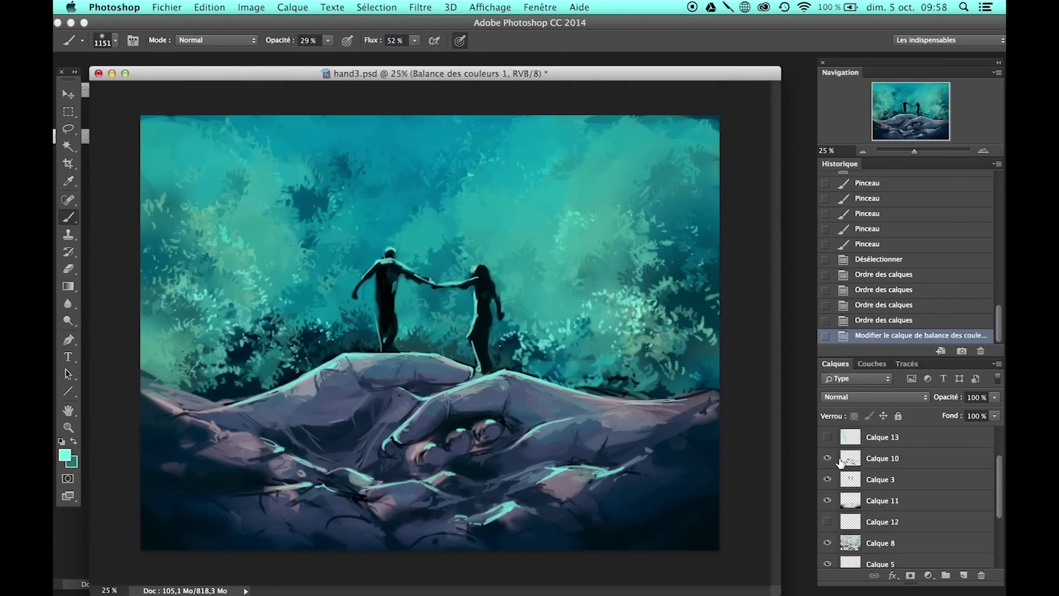
Step: On Calque 10, extend the ridge highlight and darken the ridge edge beside the figure
{"action": "left_click", "coordinate": [839, 460]}
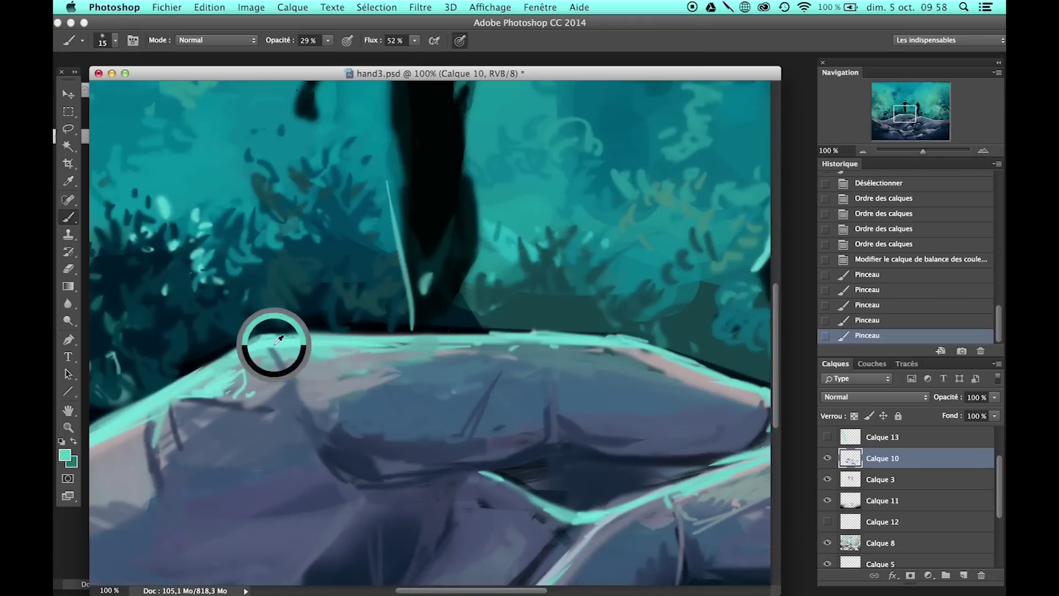
{"action": "left_click_drag", "start_coordinate": [262, 336], "coordinate": [389, 335]}
{"action": "key", "text": "6"}
{"action": "key", "text": "5"}
{"action": "left_click", "coordinate": [300, 378], "text": "alt"}
{"action": "left_click_drag", "start_coordinate": [325, 449], "coordinate": [378, 465]}
{"action": "left_click", "coordinate": [377, 465], "text": "alt"}
{"action": "left_click_drag", "start_coordinate": [266, 335], "coordinate": [280, 358]}
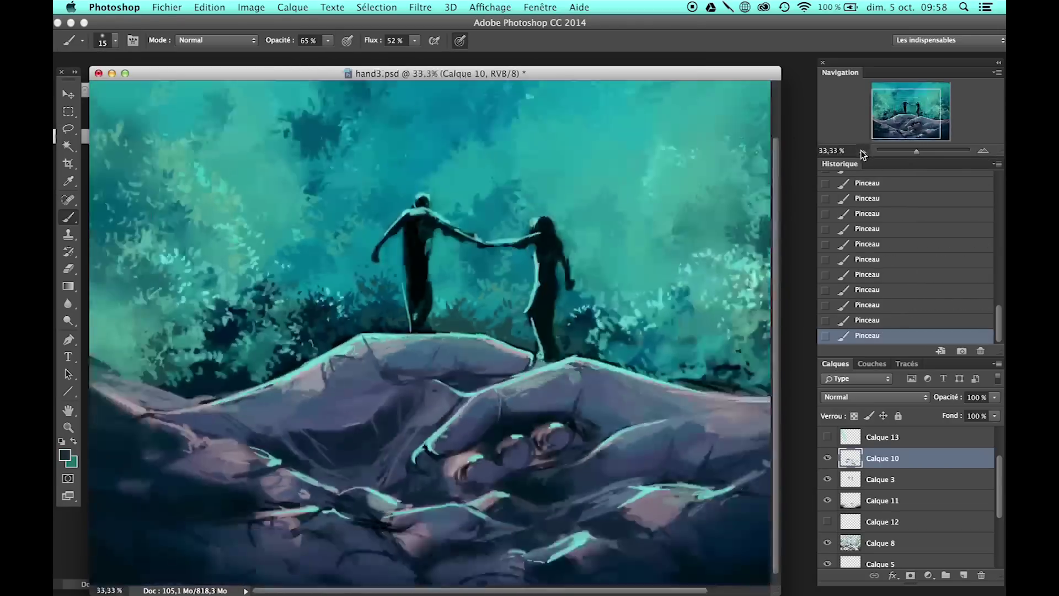
Step: Paint pale teal and dark strokes across the top ridge of the rock
{"action": "left_click_drag", "start_coordinate": [299, 397], "coordinate": [287, 281]}
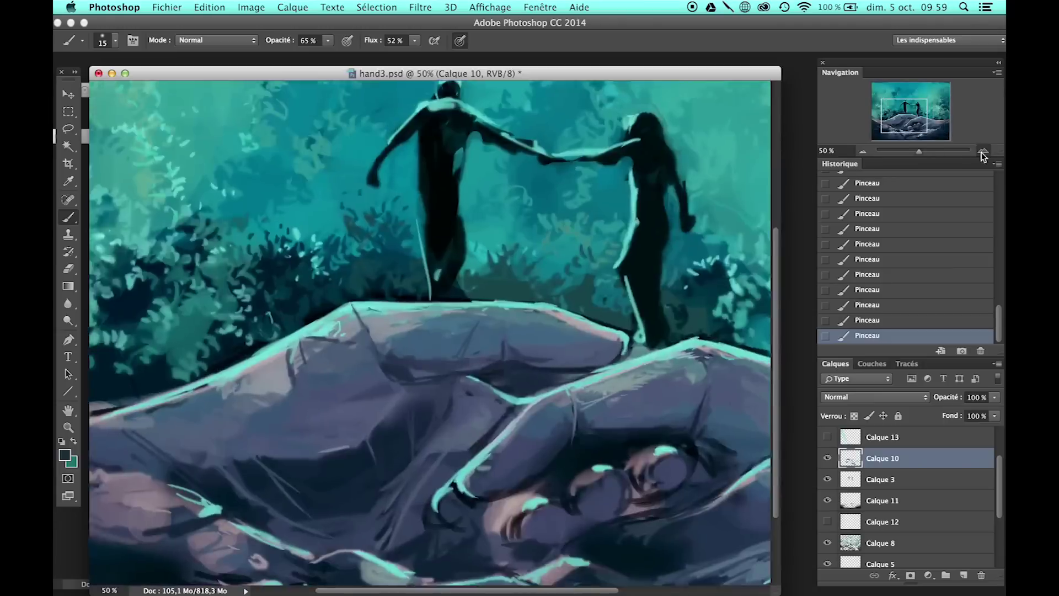
{"action": "left_click", "coordinate": [287, 281], "text": "alt"}
{"action": "left_click", "coordinate": [306, 326], "text": "alt"}
{"action": "mouse_move", "coordinate": [320, 324]}
{"action": "left_mouse_down"}
{"action": "mouse_move", "coordinate": [437, 290]}
{"action": "mouse_move", "coordinate": [331, 273]}
{"action": "left_mouse_up"}
{"action": "key", "text": "super+minus"}
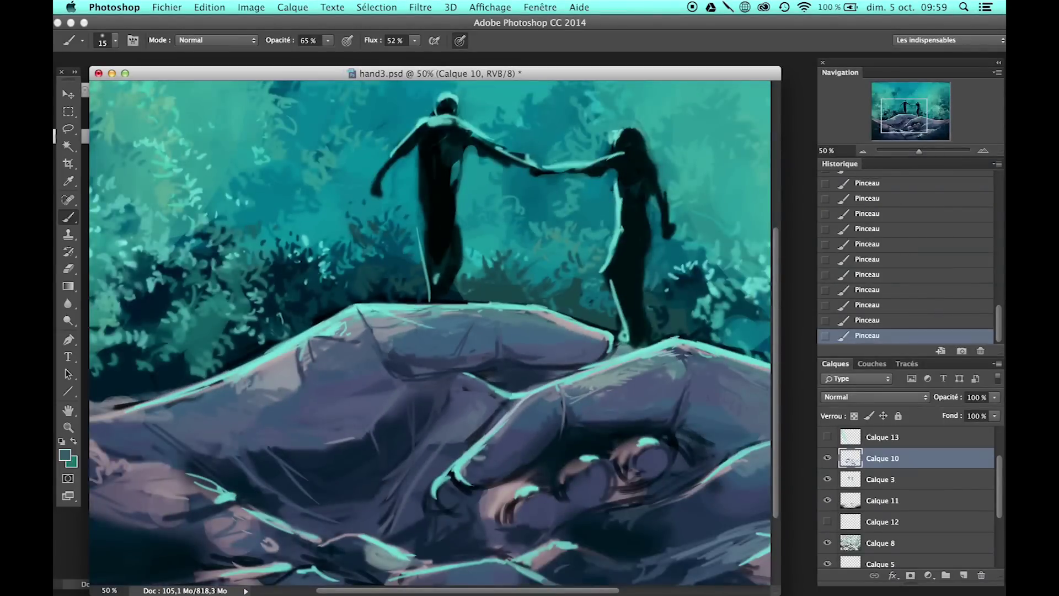
{"action": "left_click", "coordinate": [402, 311], "text": "alt"}
{"action": "key", "text": "super+plus"}
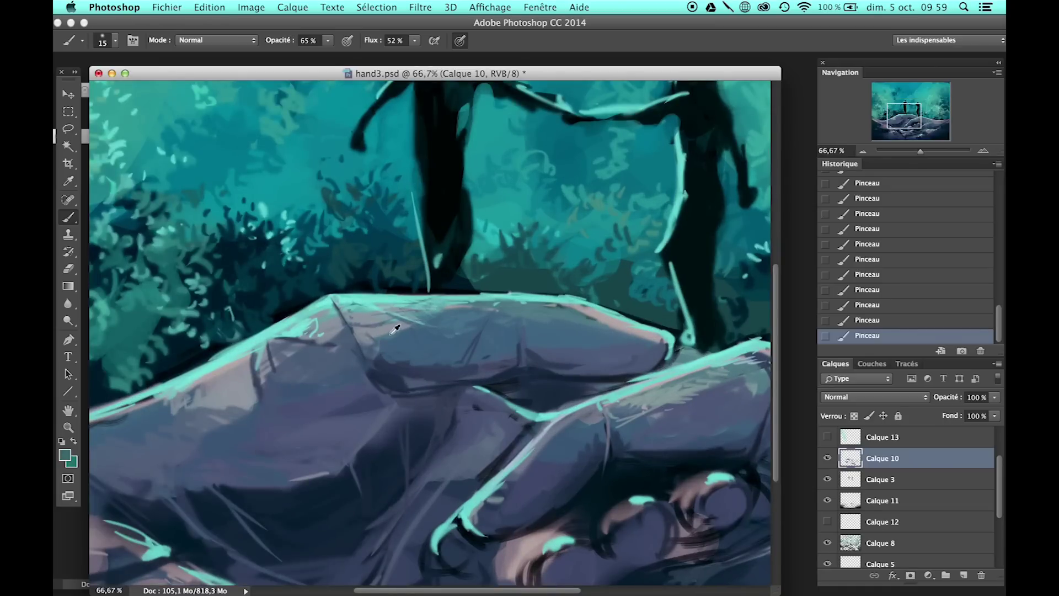
Step: Sample dark navy and bright teal rock tones while checking the whole scene
{"action": "left_click", "coordinate": [379, 323], "text": "alt"}
{"action": "left_click", "coordinate": [329, 331], "text": "alt"}
{"action": "left_click", "coordinate": [399, 371], "text": "alt"}
{"action": "key", "text": "super+minus"}
{"action": "key", "text": "super+minus"}
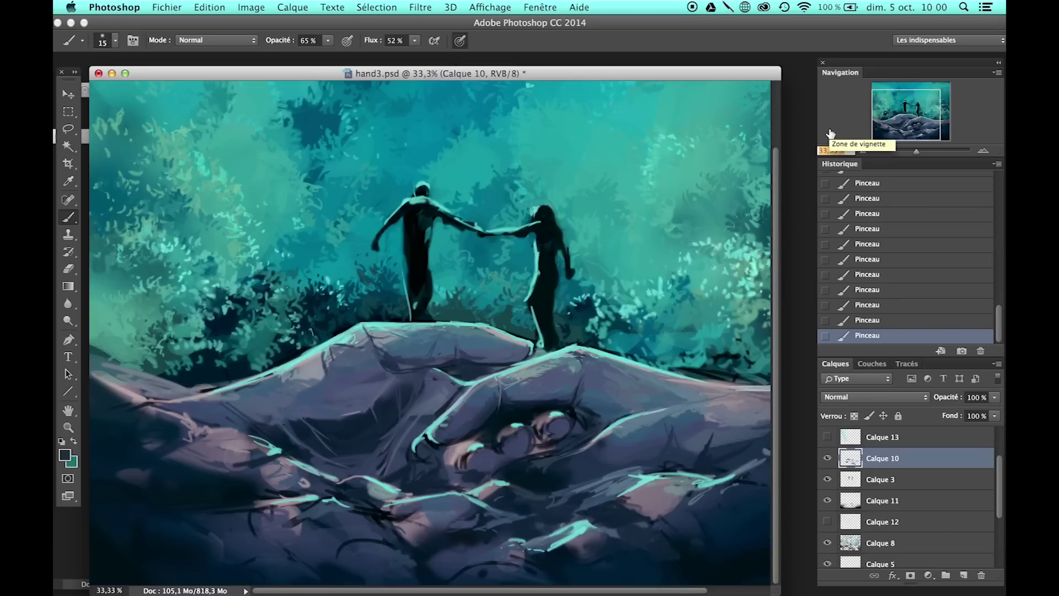
{"action": "key", "text": "super+plus"}
{"action": "key", "text": "super+plus"}
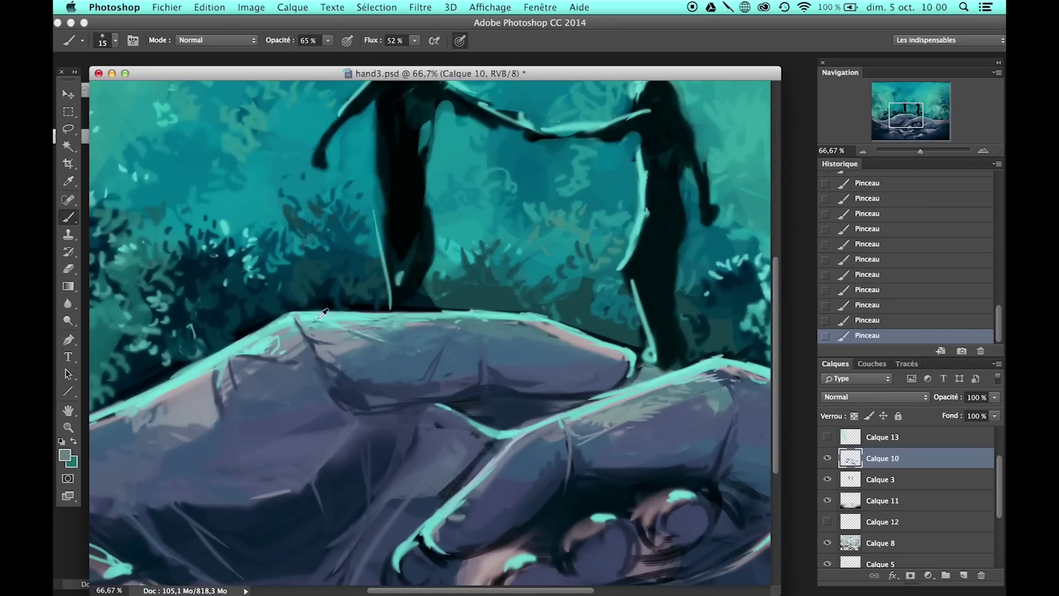
{"action": "left_click", "coordinate": [211, 343], "text": "alt"}
{"action": "key", "text": "super+minus"}
{"action": "key", "text": "super+minus"}
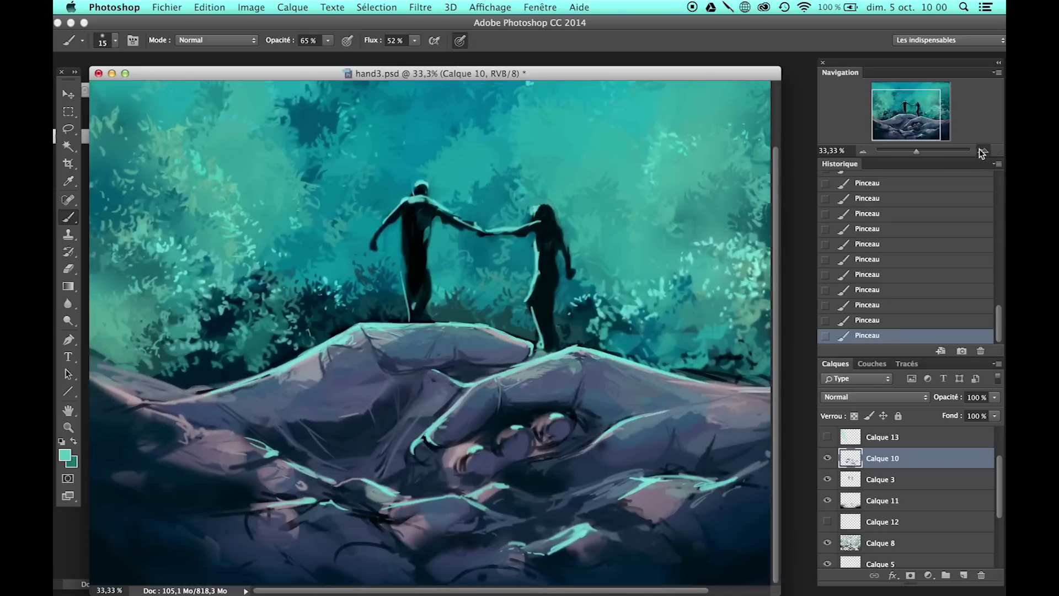
{"action": "key", "text": "super+plus"}
{"action": "key", "text": "super+plus"}
Step: Paint a dark crease down the rock and lighter purple along the finger edge
{"action": "left_click", "coordinate": [381, 400], "text": "alt"}
{"action": "left_click_drag", "start_coordinate": [487, 321], "coordinate": [479, 393]}
{"action": "left_click", "coordinate": [534, 365], "text": "alt"}
{"action": "left_click", "coordinate": [484, 361], "text": "alt"}
{"action": "key", "text": "super+minus"}
{"action": "key", "text": "super+minus"}
{"action": "key", "text": "super+plus"}
{"action": "key", "text": "super+plus"}
Step: Add a light rim stroke along the rock edge of the hand
{"action": "left_click", "coordinate": [340, 346], "text": "alt"}
{"action": "left_click", "coordinate": [354, 388], "text": "alt"}
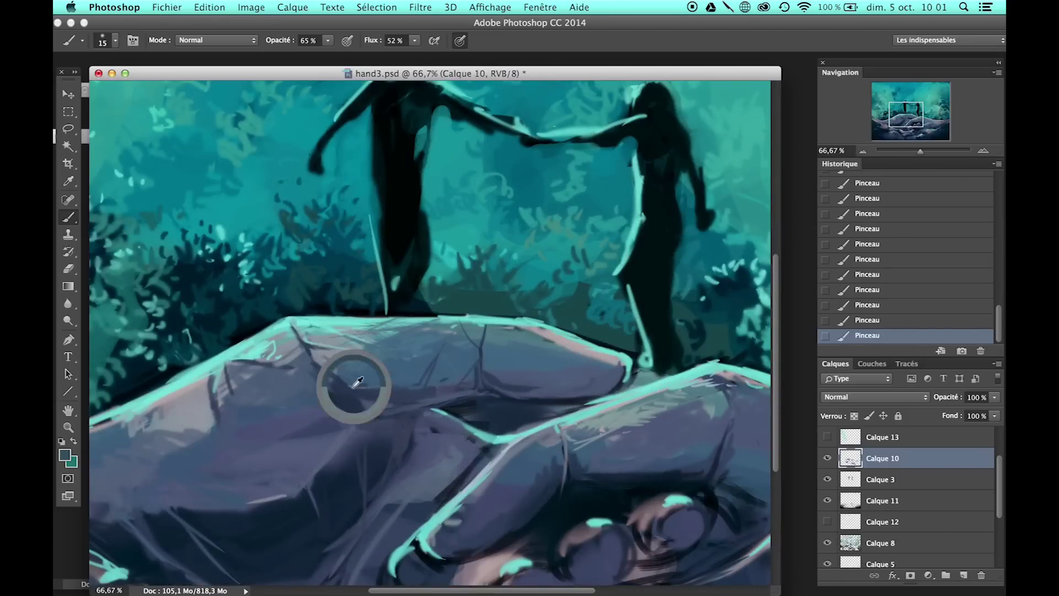
{"action": "key", "text": "super+minus"}
{"action": "key", "text": "super+minus"}
{"action": "key", "text": "super+plus"}
{"action": "key", "text": "super+plus"}
{"action": "left_click", "coordinate": [528, 386], "text": "alt"}
{"action": "left_click", "coordinate": [617, 375], "text": "alt"}
{"action": "left_click_drag", "start_coordinate": [633, 362], "coordinate": [626, 389]}
Step: Shrink the brush for detail and sample dark and light teal rock colours
{"action": "left_click", "coordinate": [508, 377], "text": "alt"}
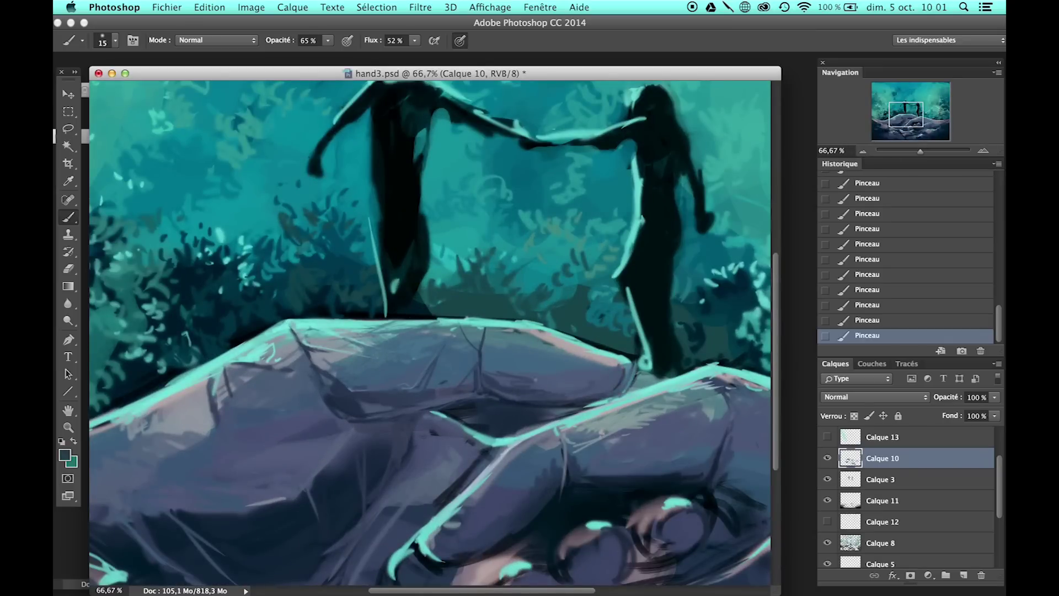
{"action": "key", "text": "super+minus"}
{"action": "key", "text": "super+minus"}
{"action": "right_click", "coordinate": [473, 339]}
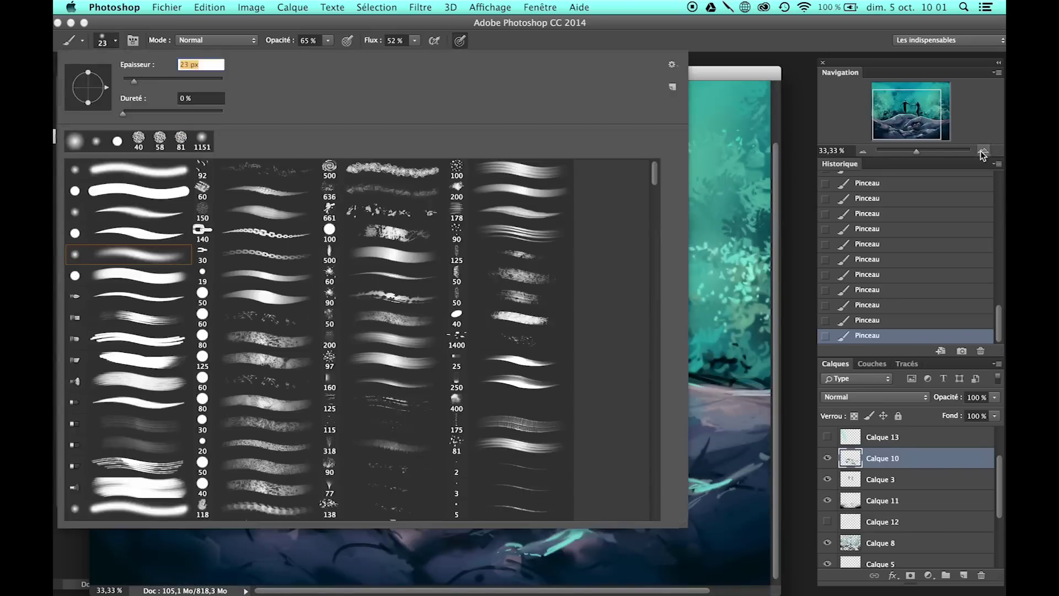
{"action": "key", "text": "super+plus"}
{"action": "left_click", "coordinate": [376, 387], "text": "alt"}
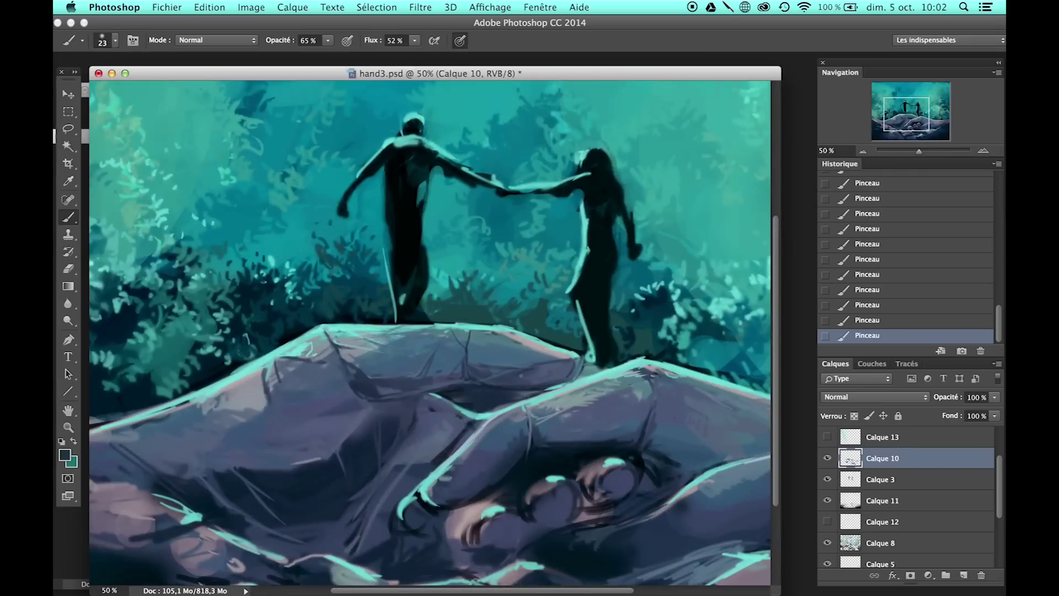
{"action": "key", "text": "super+plus"}
{"action": "left_click", "coordinate": [483, 387], "text": "alt"}
{"action": "key", "text": "super+minus"}
{"action": "key", "text": "super+minus"}
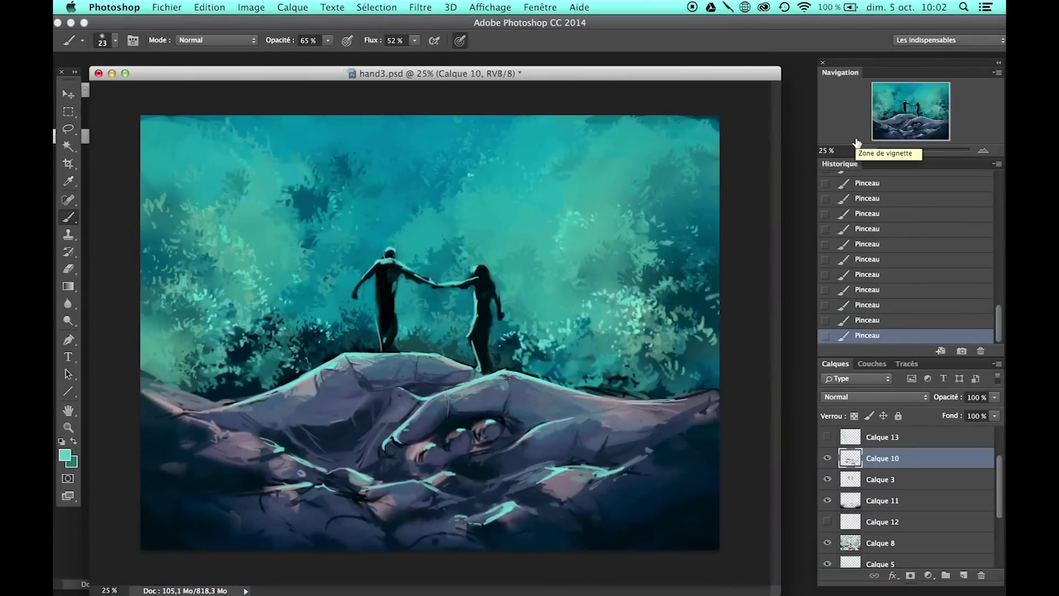
{"action": "left_click", "coordinate": [456, 442], "text": "alt"}
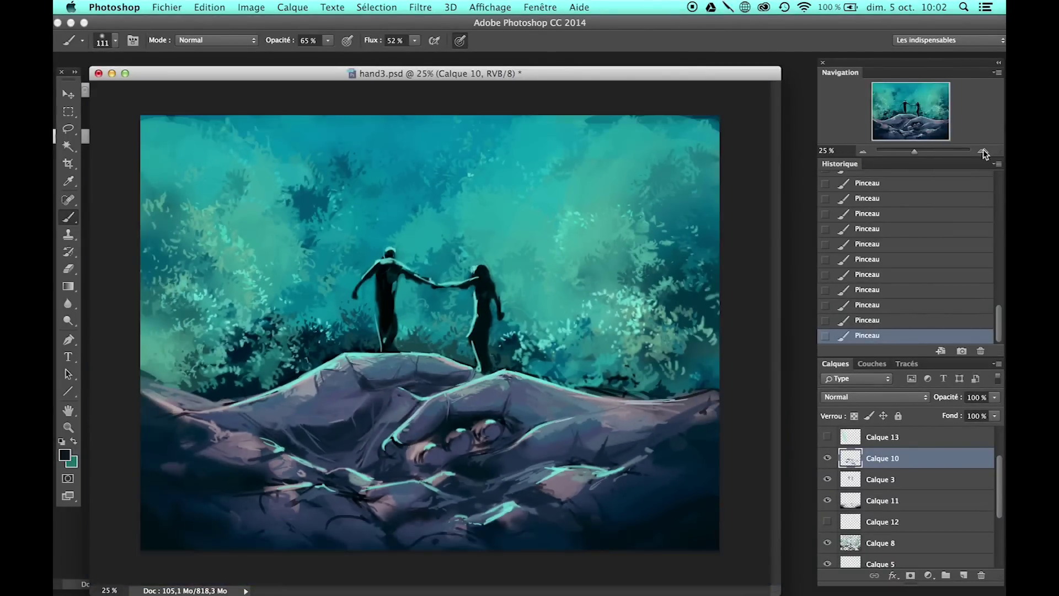
Step: Compare the last stroke with undo and redo, and raise brush opacity to 71%
{"action": "left_click", "coordinate": [983, 151]}
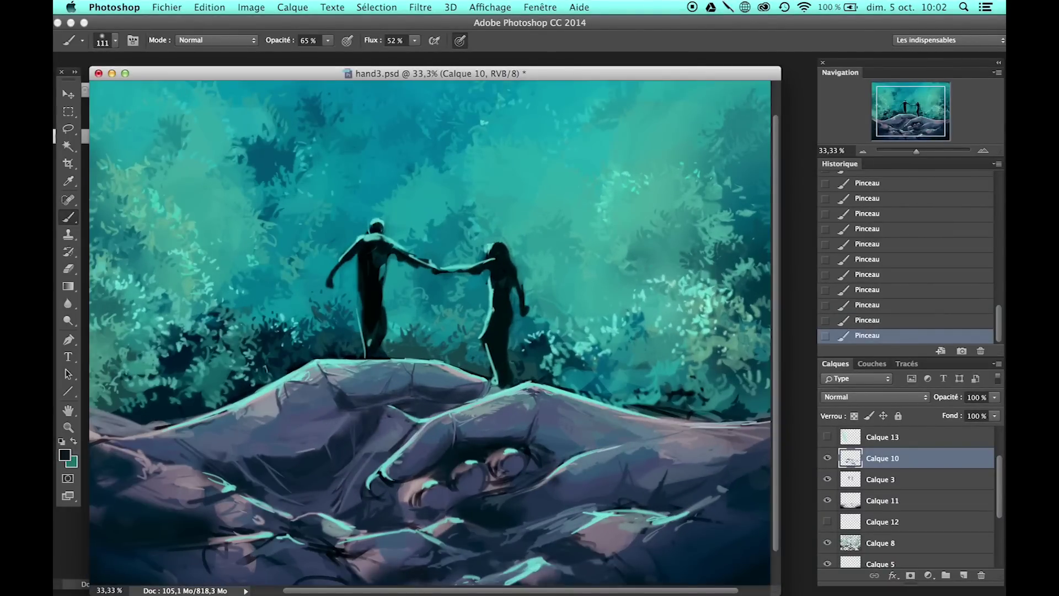
{"action": "left_click", "coordinate": [862, 151]}
{"action": "left_click", "coordinate": [983, 151]}
{"action": "left_click", "coordinate": [983, 152]}
{"action": "key", "text": "super+z"}
{"action": "key", "text": "super+z"}
{"action": "left_click", "coordinate": [862, 151]}
{"action": "left_click", "coordinate": [983, 152]}
{"action": "left_click", "coordinate": [983, 152]}
{"action": "key", "text": "super+z"}
{"action": "left_click", "coordinate": [863, 151]}
{"action": "left_click", "coordinate": [863, 151]}
{"action": "key", "text": "super+z"}
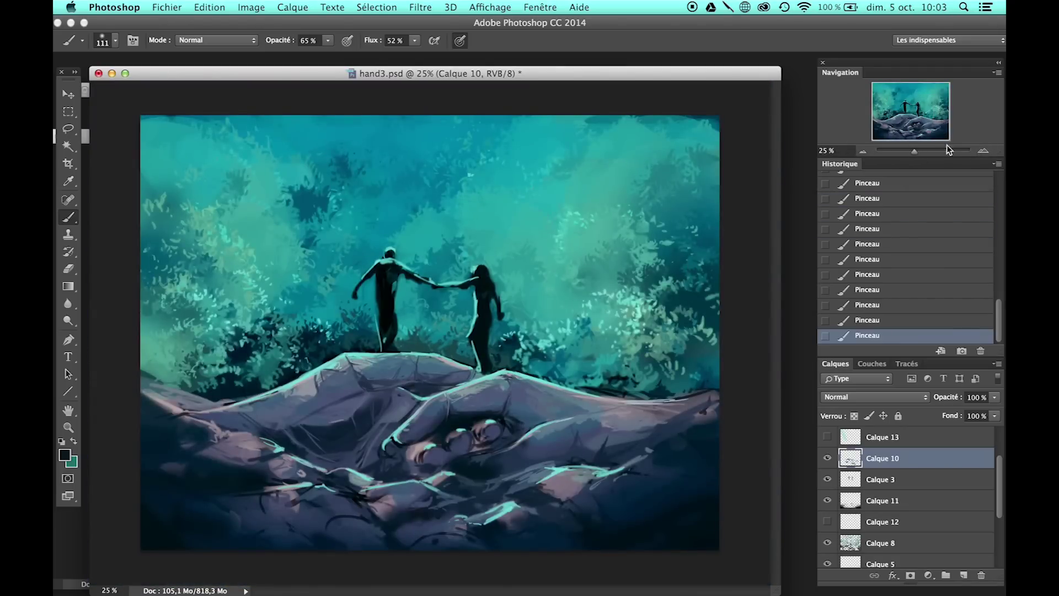
{"action": "left_click", "coordinate": [983, 151]}
{"action": "left_click", "coordinate": [984, 151]}
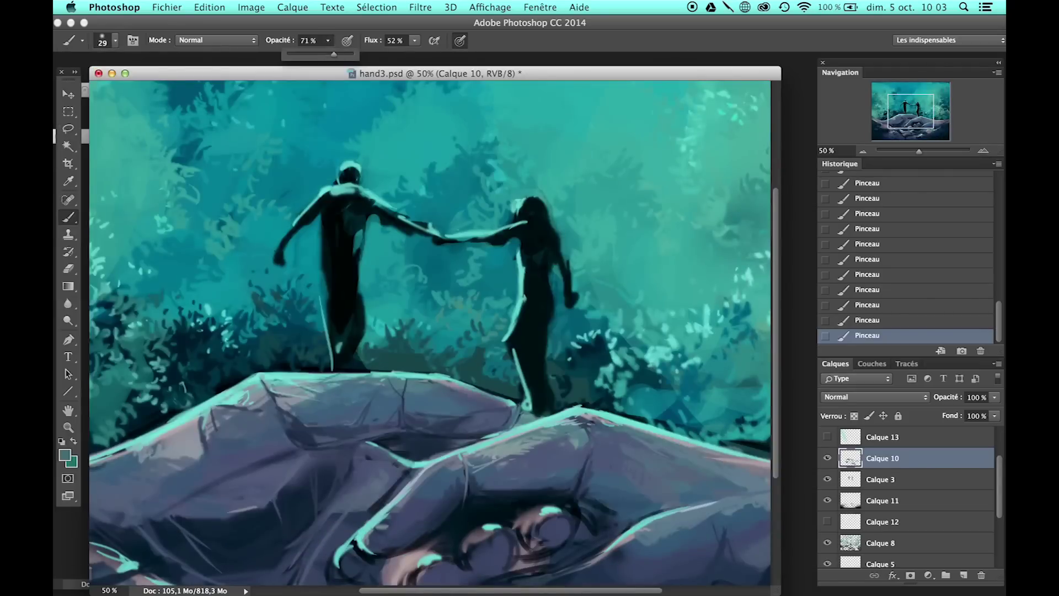
Step: Paint light and dark teal strokes on the lower part of the hand
{"action": "left_click", "coordinate": [430, 369], "text": "alt"}
{"action": "left_click", "coordinate": [862, 151]}
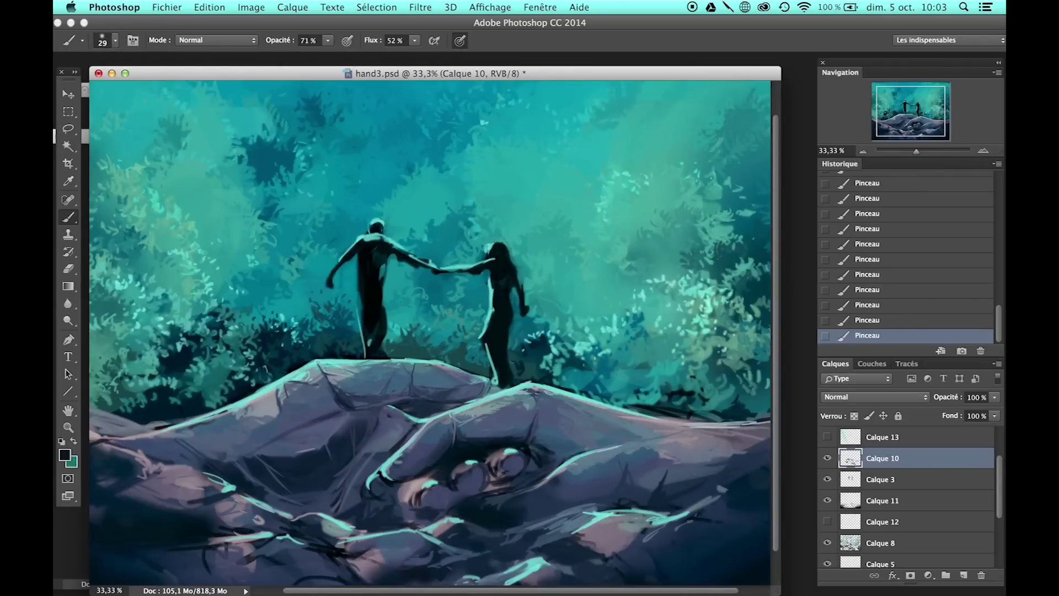
{"action": "key", "text": "ctrl+plus"}
{"action": "left_click", "coordinate": [524, 427], "text": "alt"}
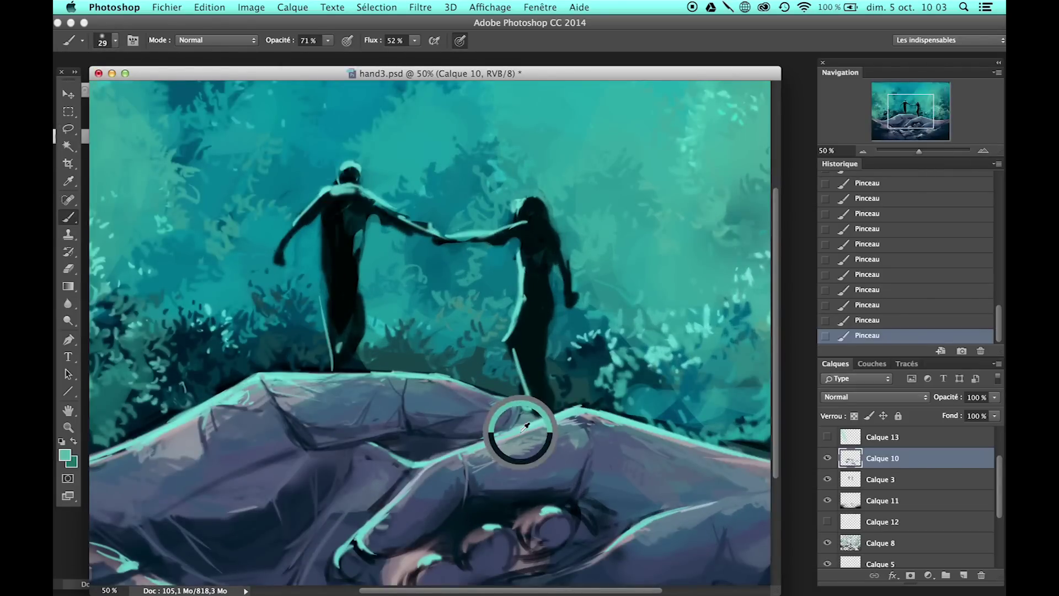
{"action": "left_click_drag", "start_coordinate": [524, 426], "coordinate": [438, 487]}
{"action": "left_click", "coordinate": [477, 330], "text": "alt"}
{"action": "mouse_move", "coordinate": [478, 330]}
{"action": "left_mouse_down"}
{"action": "mouse_move", "coordinate": [386, 380]}
{"action": "mouse_move", "coordinate": [461, 375]}
{"action": "mouse_move", "coordinate": [442, 302]}
{"action": "mouse_move", "coordinate": [477, 288]}
{"action": "left_mouse_up"}
Step: Add light teal highlights and a dark stroke across the hand and rock under the figures
{"action": "left_click", "coordinate": [372, 322], "text": "alt"}
{"action": "left_click", "coordinate": [361, 311], "text": "alt"}
{"action": "left_click", "coordinate": [423, 402], "text": "alt"}
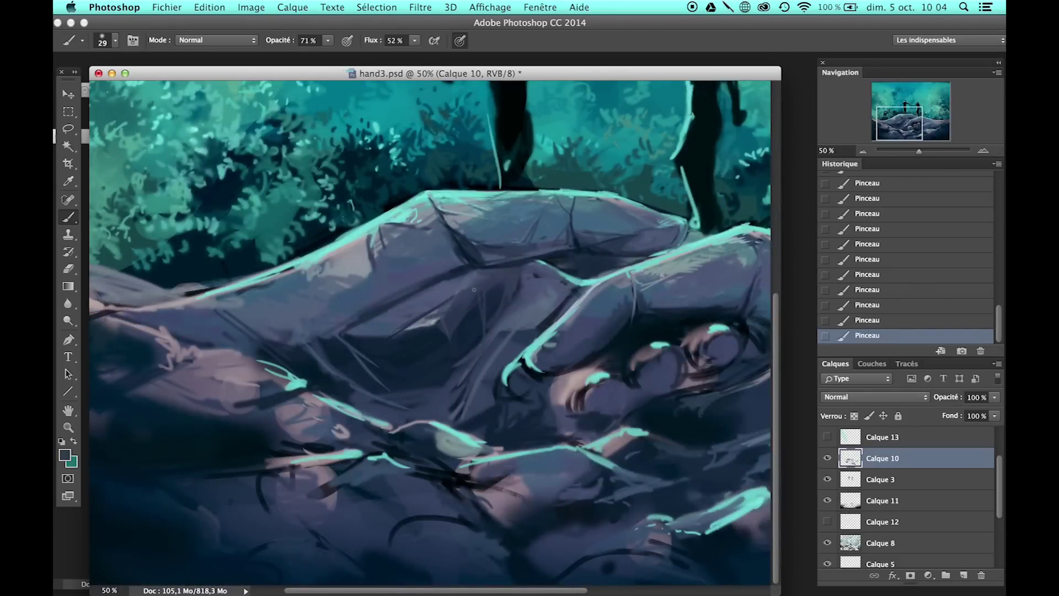
{"action": "left_click_drag", "start_coordinate": [386, 305], "coordinate": [309, 330]}
{"action": "left_click", "coordinate": [361, 239], "text": "alt"}
{"action": "double_click", "coordinate": [862, 151]}
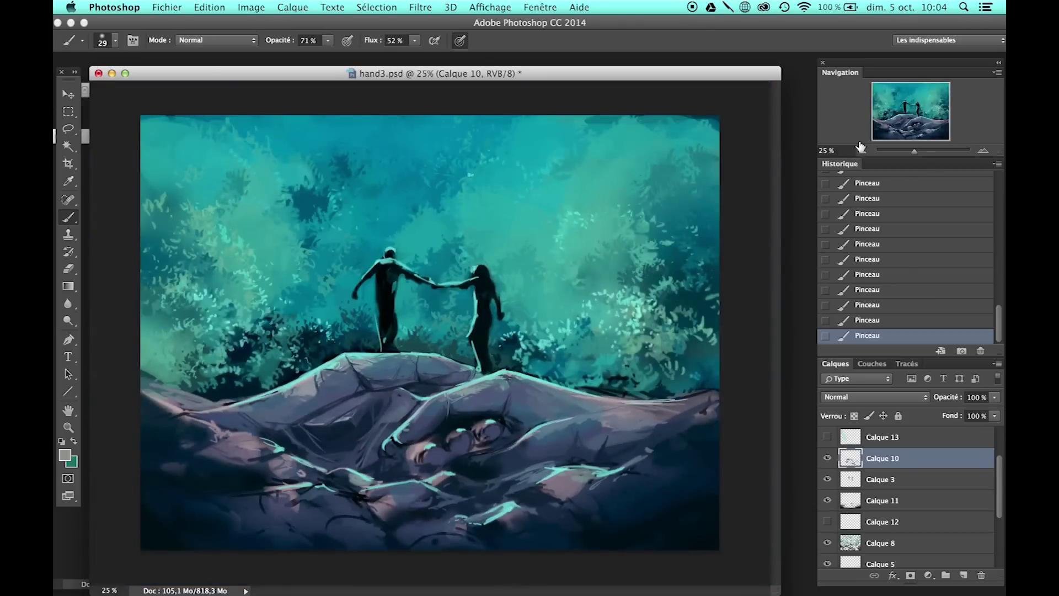
{"action": "left_click", "coordinate": [984, 150]}
{"action": "left_click_drag", "start_coordinate": [331, 309], "coordinate": [386, 278]}
Step: Compare earlier history states, then add empty layer Calque 14 above Calque 10
{"action": "left_click", "coordinate": [862, 151]}
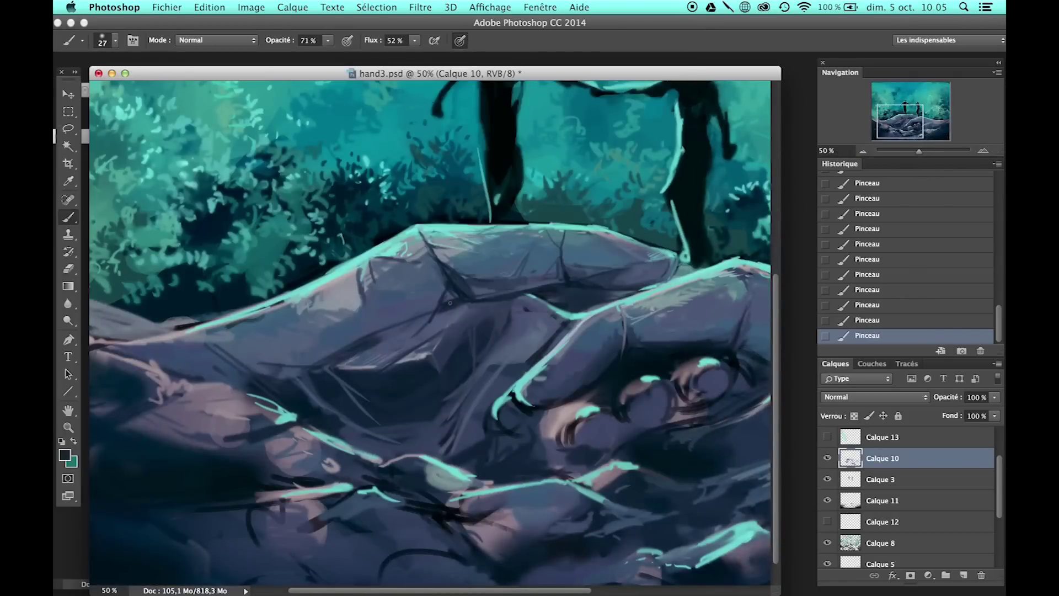
{"action": "left_click", "coordinate": [900, 198]}
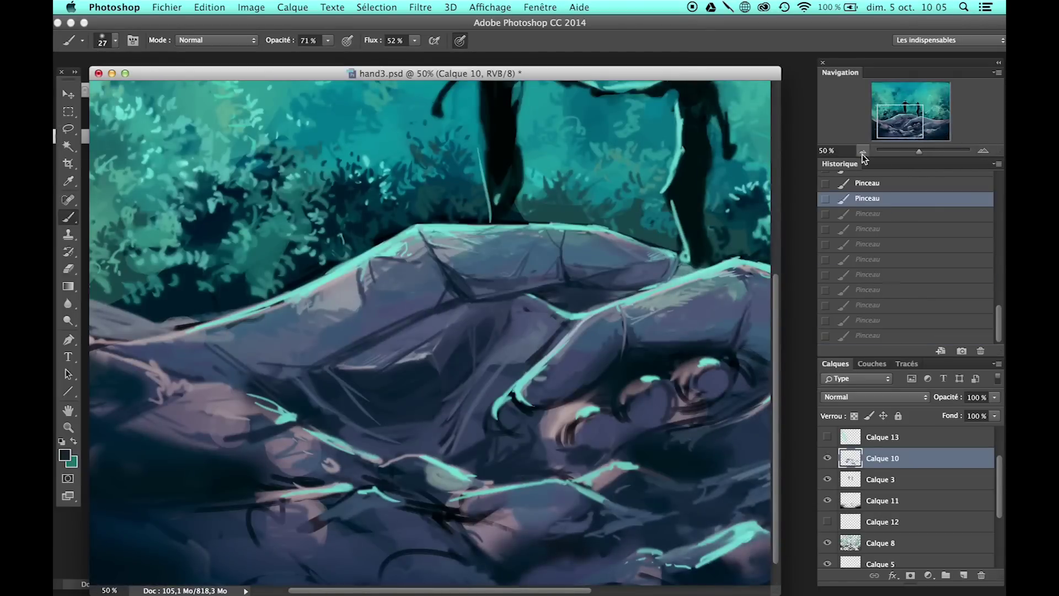
{"action": "key", "text": "ctrl+minus"}
{"action": "key", "text": "ctrl+z"}
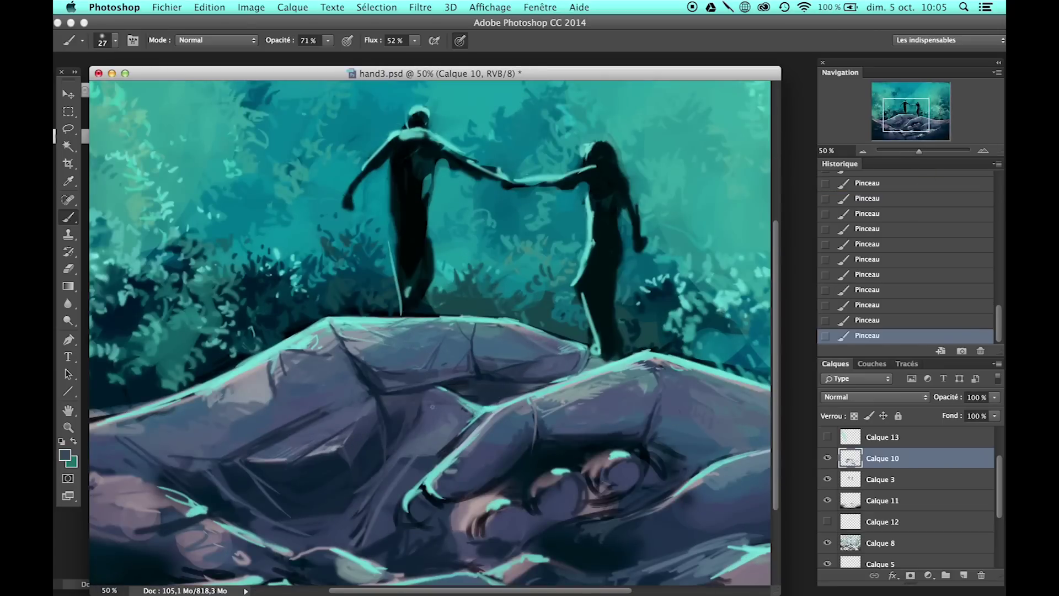
{"action": "key", "text": "ctrl+minus"}
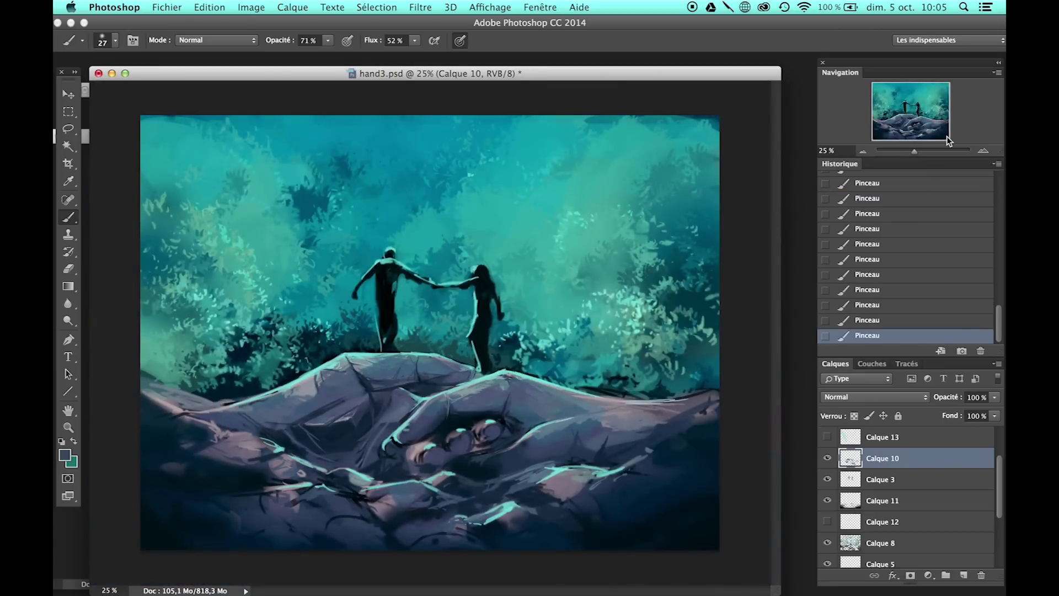
{"action": "key", "text": "ctrl+plus"}
{"action": "key", "text": "ctrl+shift+alt+n"}
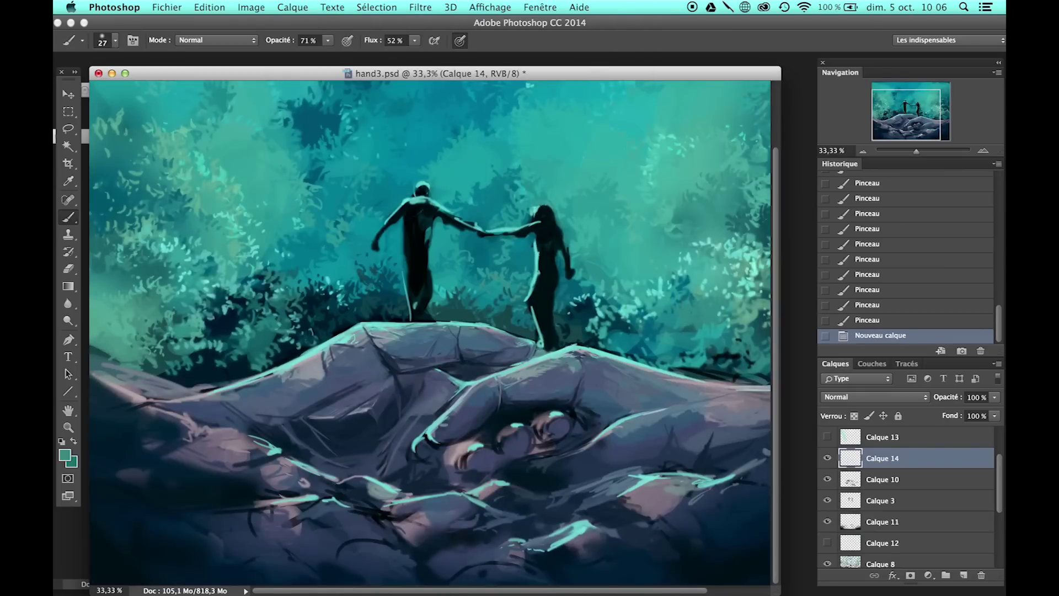
Step: Paint light stream strokes winding over the lower hands
{"action": "left_click_drag", "start_coordinate": [461, 559], "coordinate": [477, 584]}
{"action": "left_click_drag", "start_coordinate": [524, 491], "coordinate": [558, 535]}
{"action": "left_click_drag", "start_coordinate": [409, 567], "coordinate": [418, 584]}
{"action": "left_click_drag", "start_coordinate": [415, 568], "coordinate": [537, 488]}
{"action": "left_click_drag", "start_coordinate": [386, 490], "coordinate": [452, 428]}
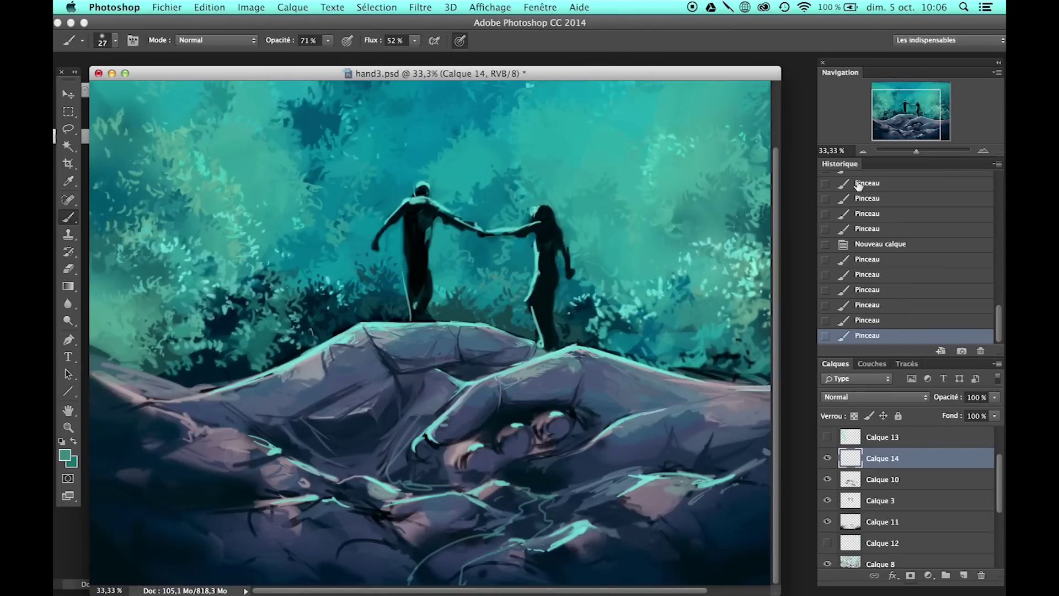
Step: With a larger soft brush, paint long light streaks across the bottom of the hands
{"action": "key", "text": "ctrl+minus"}
{"action": "left_click", "coordinate": [115, 40]}
{"action": "double_click", "coordinate": [276, 221]}
{"action": "mouse_move", "coordinate": [386, 546]}
{"action": "left_mouse_down"}
{"action": "mouse_move", "coordinate": [457, 529]}
{"action": "mouse_move", "coordinate": [491, 480]}
{"action": "left_mouse_up"}
{"action": "left_click_drag", "start_coordinate": [359, 481], "coordinate": [433, 469]}
{"action": "left_click_drag", "start_coordinate": [479, 505], "coordinate": [531, 470]}
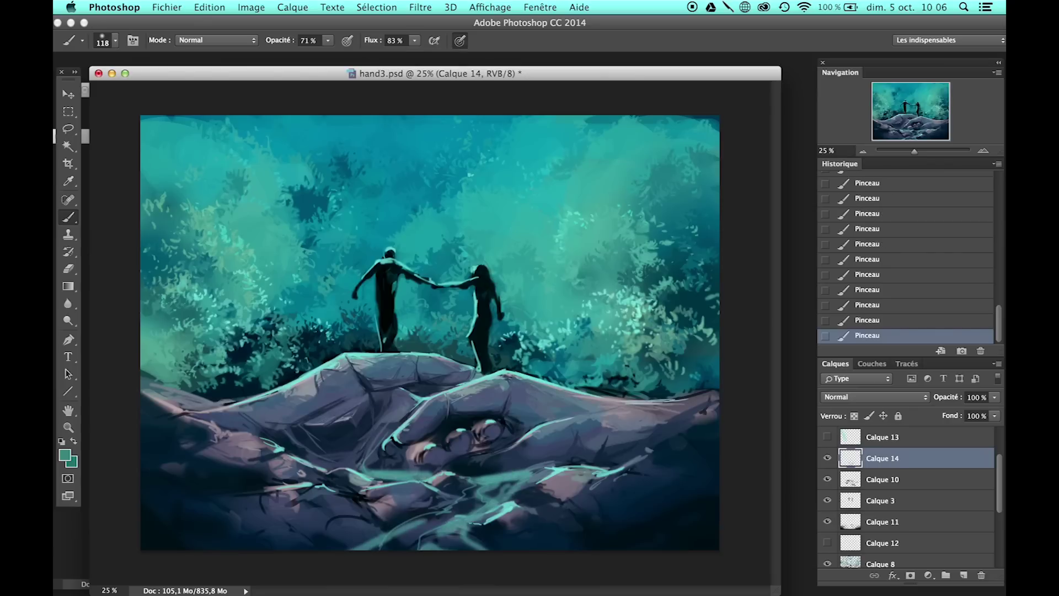
{"action": "left_click_drag", "start_coordinate": [273, 554], "coordinate": [416, 522]}
{"action": "mouse_move", "coordinate": [188, 548]}
{"action": "left_mouse_down"}
{"action": "mouse_move", "coordinate": [380, 524]}
{"action": "mouse_move", "coordinate": [717, 530]}
{"action": "left_mouse_up"}
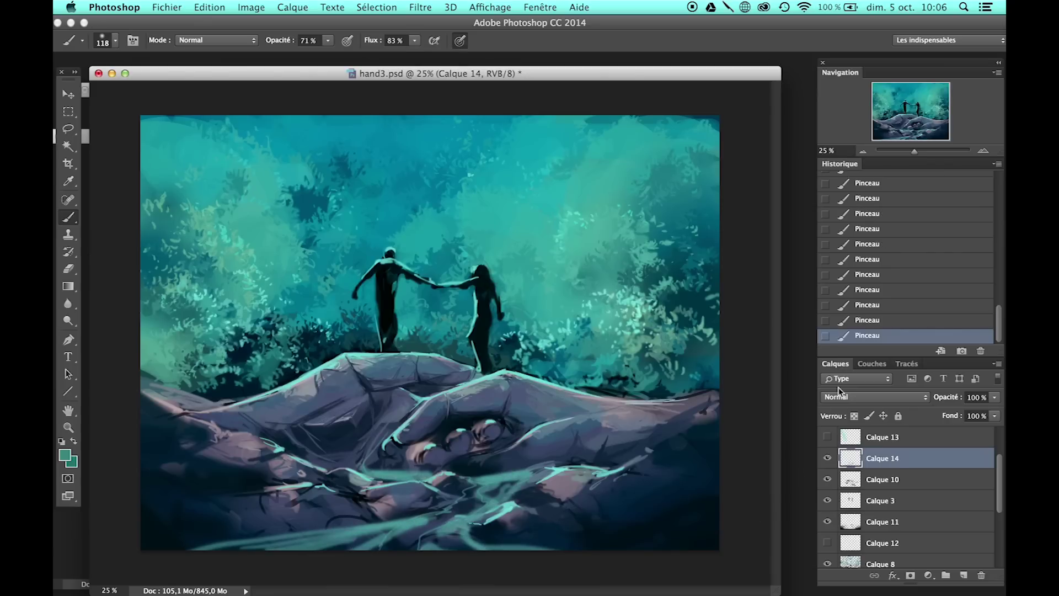
Step: Erase part of the light stream strokes at the bottom
{"action": "key", "text": "e"}
{"action": "left_click_drag", "start_coordinate": [517, 485], "coordinate": [546, 449]}
{"action": "left_click_drag", "start_coordinate": [530, 469], "coordinate": [551, 446]}
Step: Raise the stream's hue, lightness and saturation, settling saturation at +71
{"action": "key", "text": "ctrl+u"}
{"action": "left_click_drag", "start_coordinate": [716, 343], "coordinate": [741, 343]}
{"action": "left_click_drag", "start_coordinate": [716, 310], "coordinate": [740, 310]}
{"action": "left_click_drag", "start_coordinate": [716, 275], "coordinate": [720, 275]}
{"action": "mouse_move", "coordinate": [740, 310]}
{"action": "left_mouse_down"}
{"action": "mouse_move", "coordinate": [763, 310]}
{"action": "mouse_move", "coordinate": [737, 344]}
{"action": "left_mouse_up"}
Step: Cancel the Hue/Saturation change and trim the stream with a smaller eraser
{"action": "left_click_drag", "start_coordinate": [722, 274], "coordinate": [718, 274]}
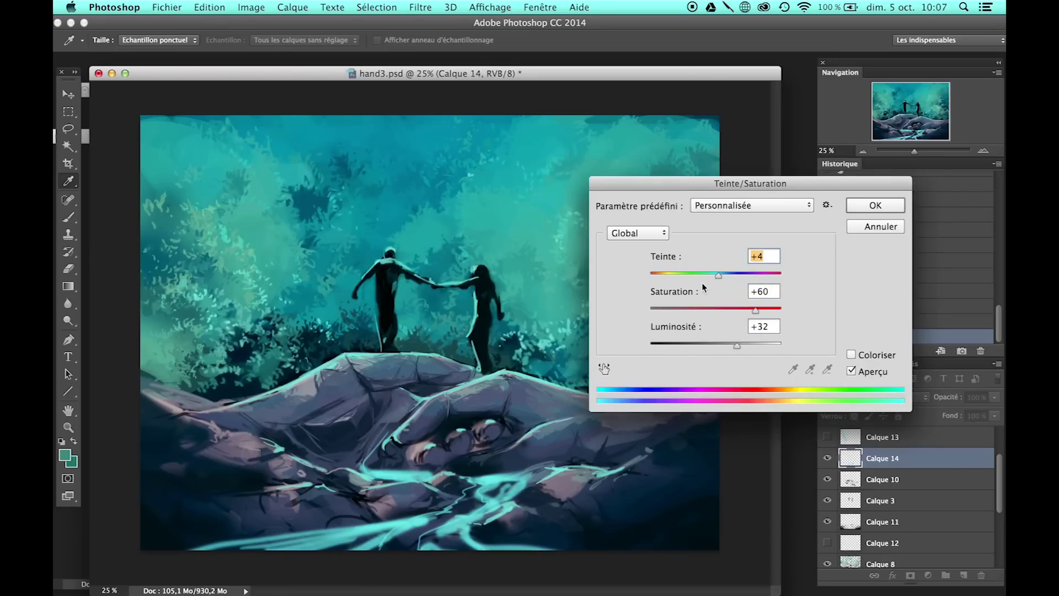
{"action": "key", "text": "Escape"}
{"action": "left_click", "coordinate": [115, 41]}
{"action": "key", "text": "Return"}
{"action": "left_click_drag", "start_coordinate": [486, 469], "coordinate": [529, 474]}
{"action": "left_click_drag", "start_coordinate": [466, 461], "coordinate": [477, 469]}
{"action": "left_click_drag", "start_coordinate": [364, 469], "coordinate": [425, 472]}
{"action": "left_click_drag", "start_coordinate": [562, 436], "coordinate": [576, 444]}
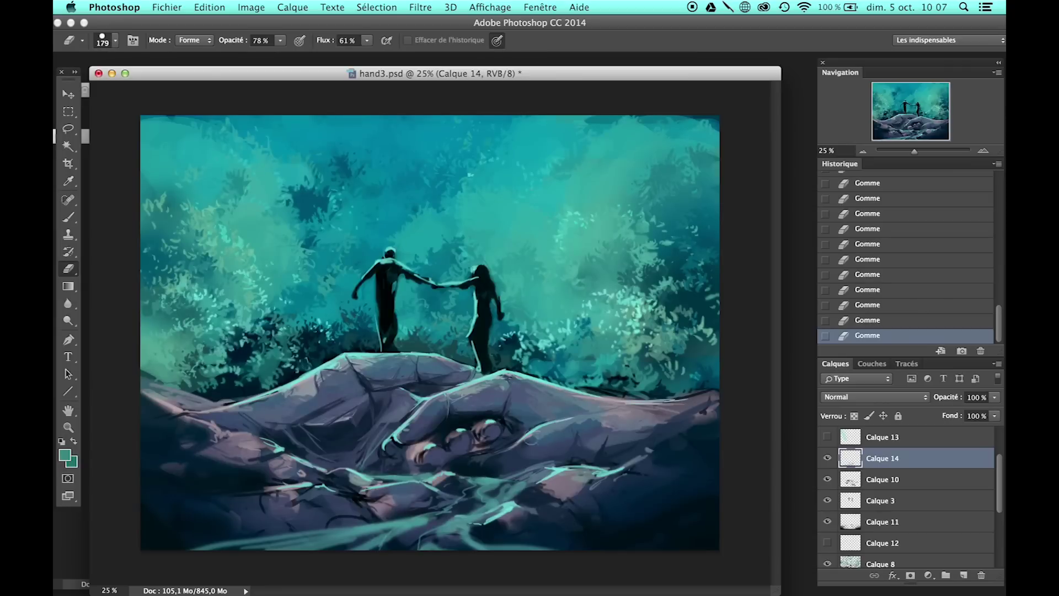
Step: Paint teal stream strokes across the lower centre of the hands
{"action": "key", "text": "b"}
{"action": "left_click", "coordinate": [469, 508], "text": "alt"}
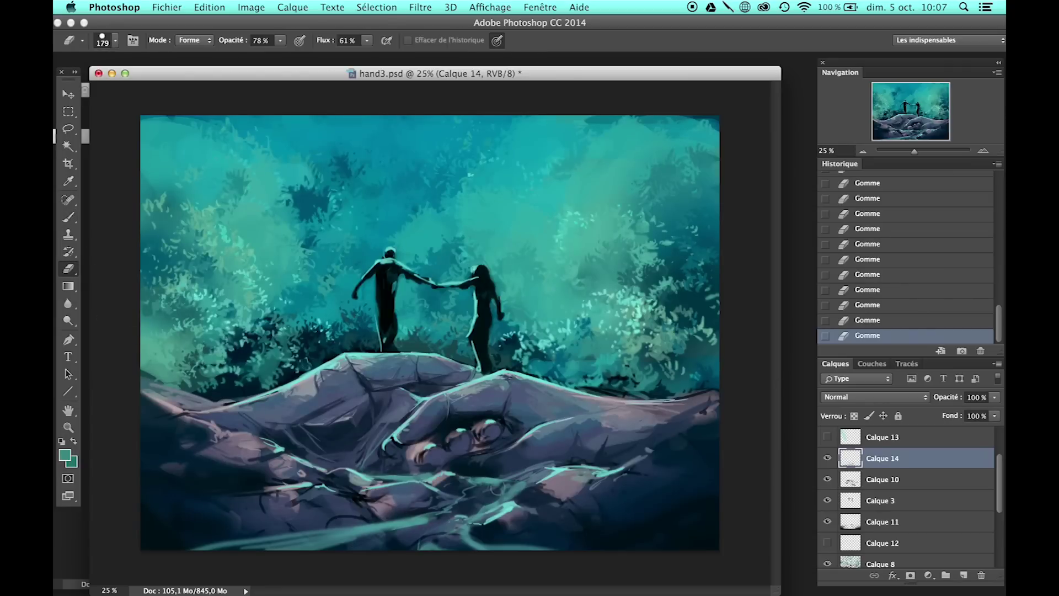
{"action": "left_click_drag", "start_coordinate": [265, 541], "coordinate": [452, 519]}
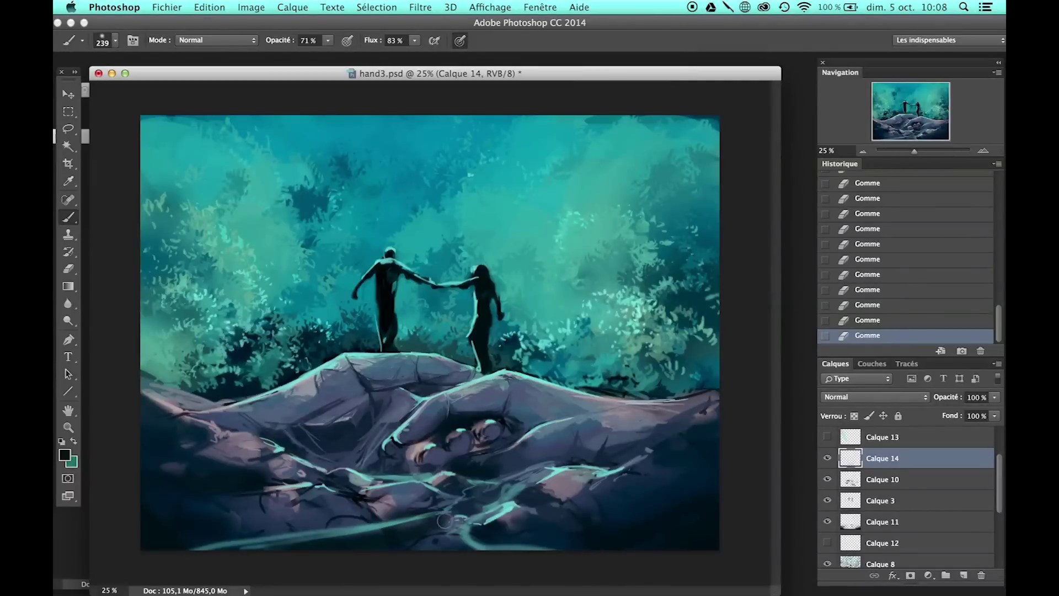
{"action": "left_click", "coordinate": [622, 295], "text": "alt"}
{"action": "left_click_drag", "start_coordinate": [348, 538], "coordinate": [497, 513]}
{"action": "left_click_drag", "start_coordinate": [386, 540], "coordinate": [485, 521]}
{"action": "left_click_drag", "start_coordinate": [403, 532], "coordinate": [502, 505]}
{"action": "left_click_drag", "start_coordinate": [359, 549], "coordinate": [414, 538]}
{"action": "left_click_drag", "start_coordinate": [480, 513], "coordinate": [507, 482]}
Step: Lower brush flow to 56% and repaint teal strokes along the bottom of the canvas
{"action": "left_click", "coordinate": [415, 126], "text": "alt"}
{"action": "left_click_drag", "start_coordinate": [270, 546], "coordinate": [486, 496]}
{"action": "key", "text": "ctrl+z"}
{"action": "left_click", "coordinate": [414, 40]}
{"action": "left_click_drag", "start_coordinate": [418, 53], "coordinate": [399, 54]}
{"action": "left_click_drag", "start_coordinate": [199, 552], "coordinate": [458, 532]}
{"action": "left_click_drag", "start_coordinate": [468, 513], "coordinate": [519, 480]}
Step: Trim the new teal strokes and paint more stream between the hands
{"action": "key", "text": "e"}
{"action": "mouse_move", "coordinate": [485, 483]}
{"action": "left_mouse_down"}
{"action": "mouse_move", "coordinate": [524, 482]}
{"action": "mouse_move", "coordinate": [515, 485]}
{"action": "left_mouse_up"}
{"action": "left_click_drag", "start_coordinate": [516, 482], "coordinate": [532, 493]}
{"action": "key", "text": "b"}
{"action": "left_click_drag", "start_coordinate": [507, 439], "coordinate": [505, 496]}
{"action": "left_click_drag", "start_coordinate": [497, 457], "coordinate": [510, 499]}
{"action": "left_click_drag", "start_coordinate": [402, 419], "coordinate": [370, 474]}
{"action": "mouse_move", "coordinate": [447, 450]}
{"action": "left_mouse_down"}
{"action": "mouse_move", "coordinate": [457, 477]}
{"action": "mouse_move", "coordinate": [507, 474]}
{"action": "left_mouse_up"}
Step: Erase excess stream, then paint teal on the lower-centre rocks with a 92 px brush
{"action": "key", "text": "e"}
{"action": "left_click_drag", "start_coordinate": [433, 439], "coordinate": [449, 452]}
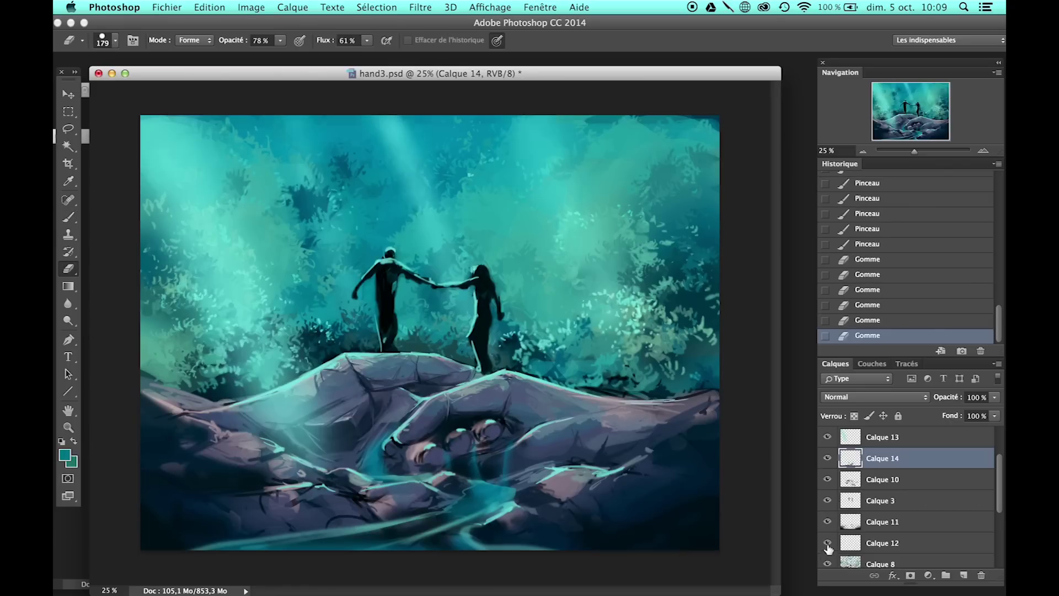
{"action": "mouse_move", "coordinate": [469, 446]}
{"action": "left_mouse_down"}
{"action": "mouse_move", "coordinate": [480, 471]}
{"action": "mouse_move", "coordinate": [510, 483]}
{"action": "left_mouse_up"}
{"action": "key", "text": "b"}
{"action": "left_click", "coordinate": [108, 41]}
{"action": "double_click", "coordinate": [203, 166]}
{"action": "mouse_move", "coordinate": [475, 451]}
{"action": "left_mouse_down"}
{"action": "mouse_move", "coordinate": [480, 479]}
{"action": "mouse_move", "coordinate": [463, 478]}
{"action": "left_mouse_up"}
{"action": "mouse_move", "coordinate": [497, 427]}
{"action": "left_mouse_down"}
{"action": "mouse_move", "coordinate": [533, 444]}
{"action": "mouse_move", "coordinate": [519, 447]}
{"action": "mouse_move", "coordinate": [642, 397]}
{"action": "left_mouse_up"}
Step: Refine the teal stream near the bottom and brighten the lower hands with a lighter teal
{"action": "left_click", "coordinate": [358, 384], "text": "alt"}
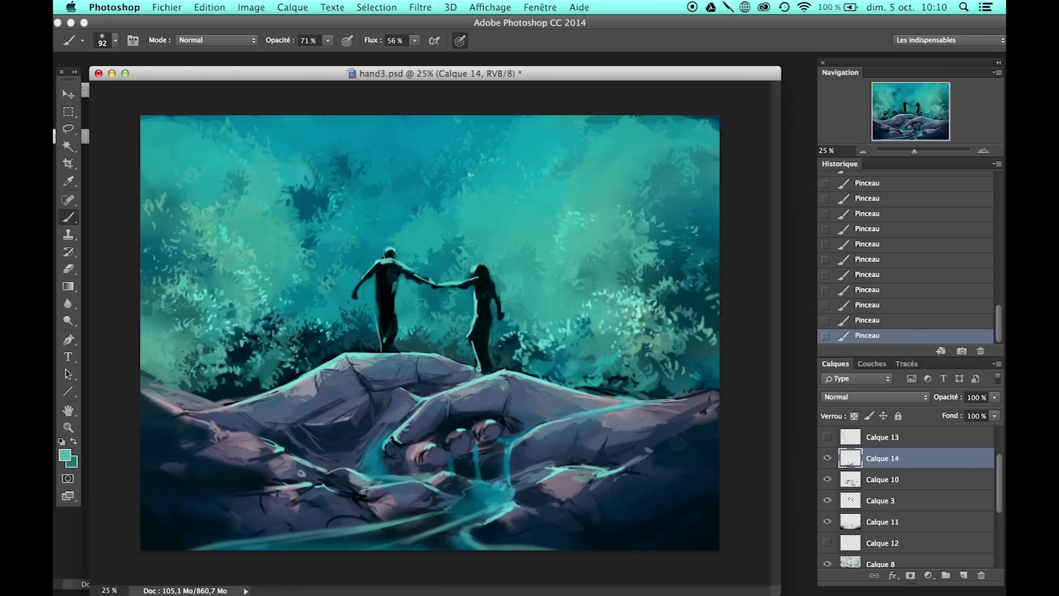
{"action": "key", "text": "e"}
{"action": "left_click_drag", "start_coordinate": [504, 449], "coordinate": [519, 494]}
{"action": "key", "text": "b"}
{"action": "mouse_move", "coordinate": [468, 444]}
{"action": "left_mouse_down"}
{"action": "mouse_move", "coordinate": [507, 479]}
{"action": "mouse_move", "coordinate": [480, 480]}
{"action": "left_mouse_up"}
{"action": "key", "text": "e"}
{"action": "left_click_drag", "start_coordinate": [461, 466], "coordinate": [474, 480]}
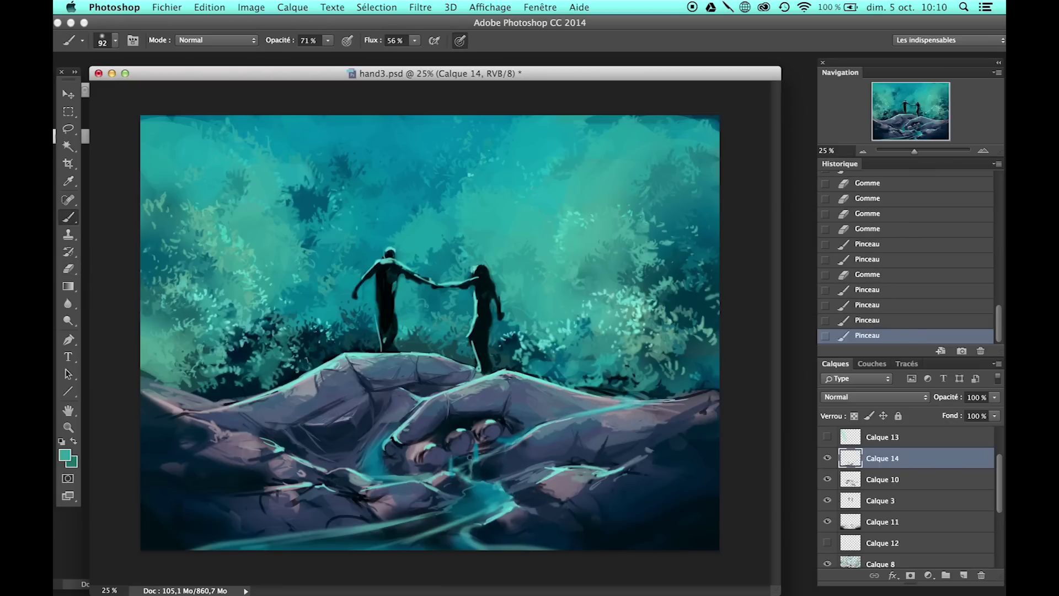
{"action": "left_click_drag", "start_coordinate": [392, 430], "coordinate": [366, 469]}
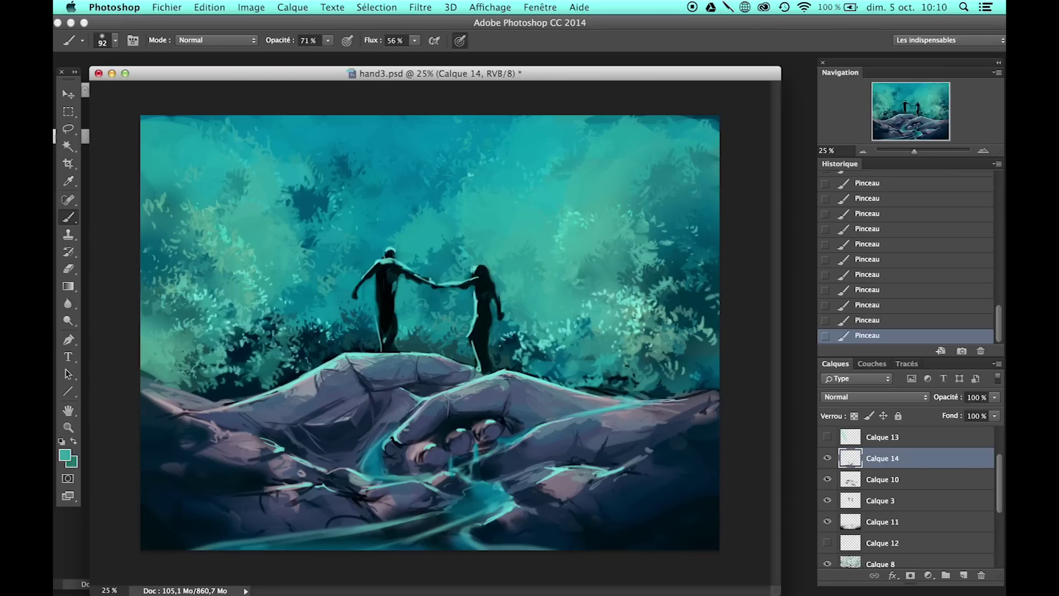
Step: Add a cyan highlight along the hand's upper edge and erase stray cyan streaks near the knuckles
{"action": "left_click_drag", "start_coordinate": [226, 406], "coordinate": [187, 414]}
{"action": "key", "text": "e"}
{"action": "mouse_move", "coordinate": [502, 483]}
{"action": "left_mouse_down"}
{"action": "mouse_move", "coordinate": [491, 493]}
{"action": "mouse_move", "coordinate": [506, 495]}
{"action": "mouse_move", "coordinate": [499, 486]}
{"action": "left_mouse_up"}
{"action": "left_click_drag", "start_coordinate": [502, 488], "coordinate": [510, 479]}
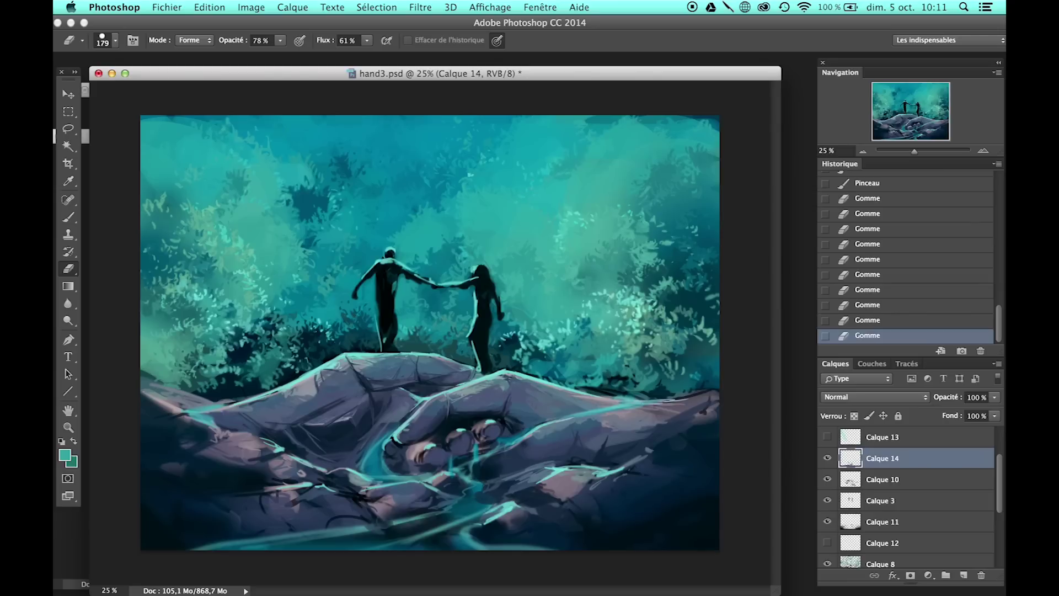
{"action": "left_click_drag", "start_coordinate": [424, 518], "coordinate": [199, 551]}
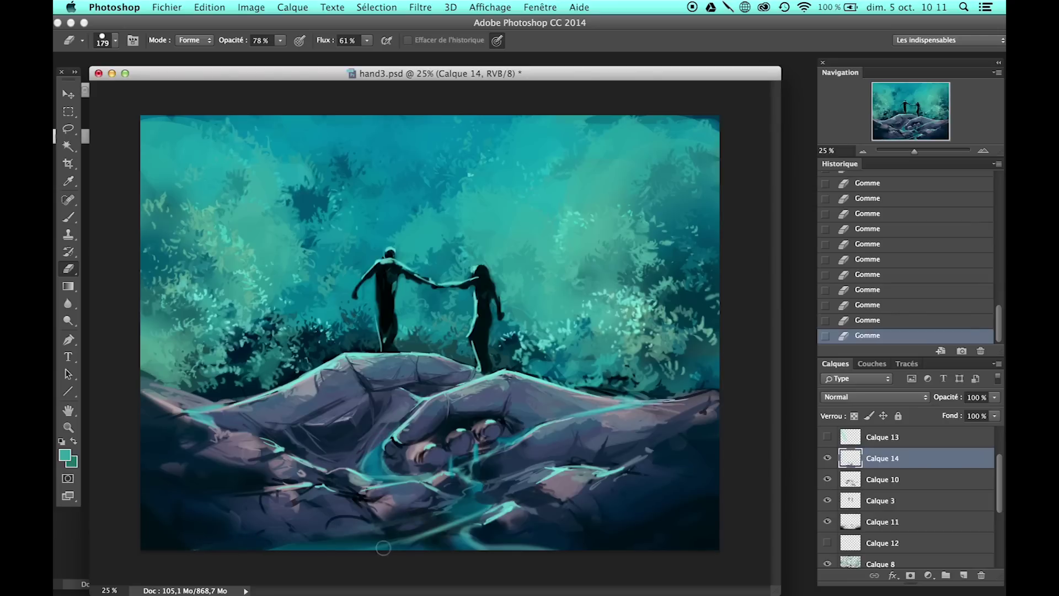
{"action": "left_click", "coordinate": [828, 457]}
{"action": "left_click_drag", "start_coordinate": [390, 458], "coordinate": [380, 466]}
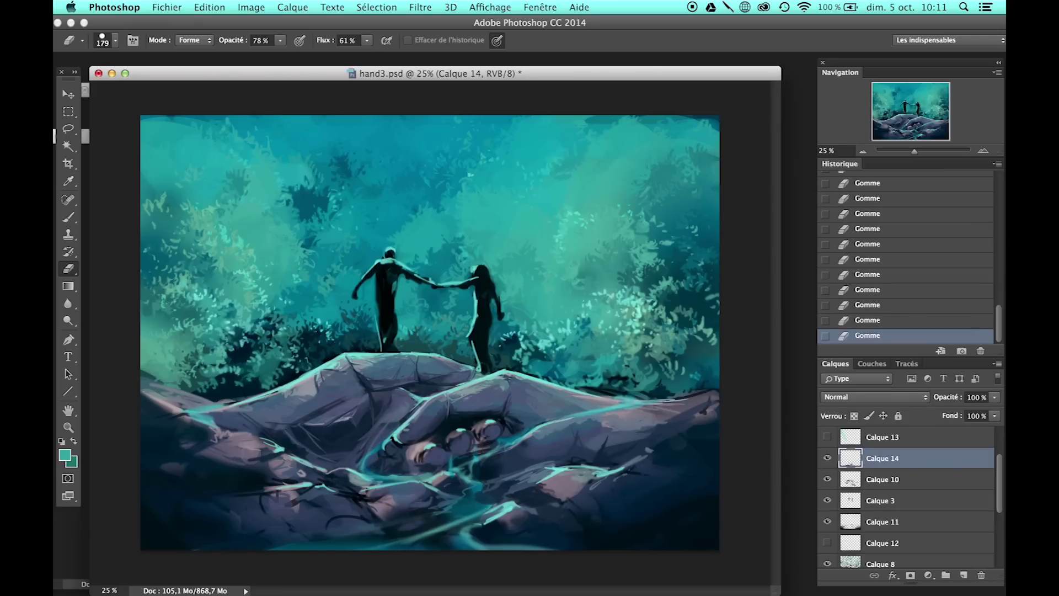
Step: Paint a small bright cyan highlight on the hands using a light cyan at 90% flow
{"action": "key", "text": "b"}
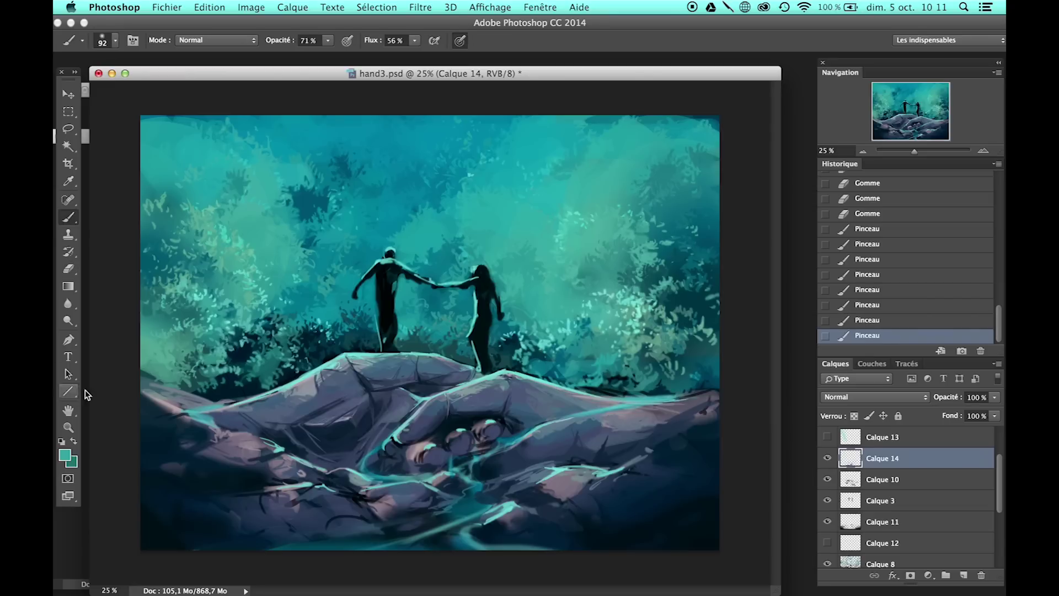
{"action": "left_click", "coordinate": [524, 261], "text": "alt"}
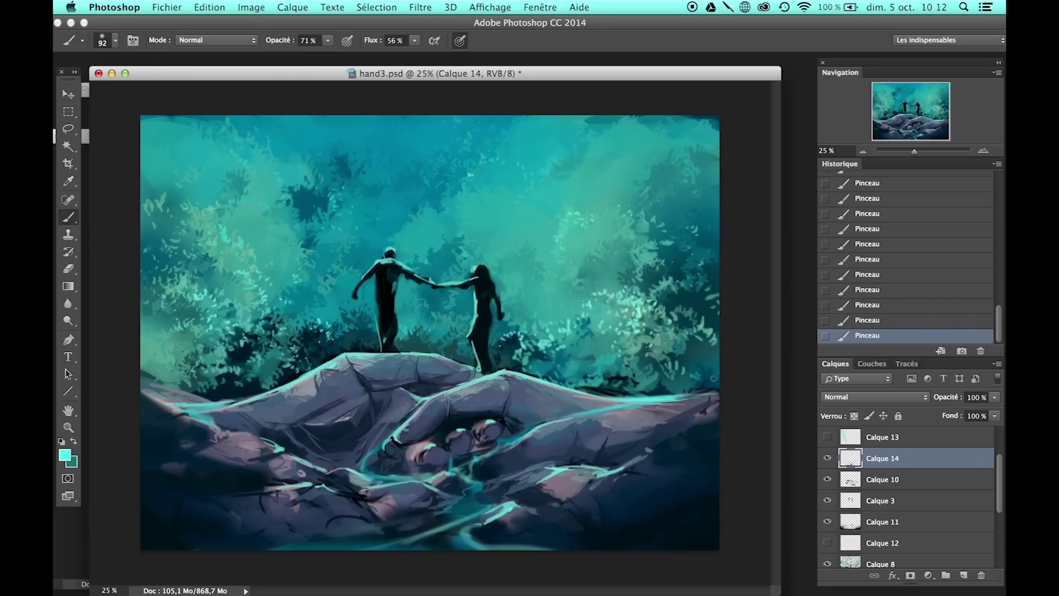
{"action": "left_click", "coordinate": [65, 455]}
{"action": "key", "text": "shift+9"}
{"action": "left_click_drag", "start_coordinate": [477, 486], "coordinate": [480, 503]}
Step: Repaint cyan rim highlights along the hands, comparing against earlier history states
{"action": "left_click", "coordinate": [867, 244]}
{"action": "left_click_drag", "start_coordinate": [493, 409], "coordinate": [499, 415]}
{"action": "left_click", "coordinate": [923, 278]}
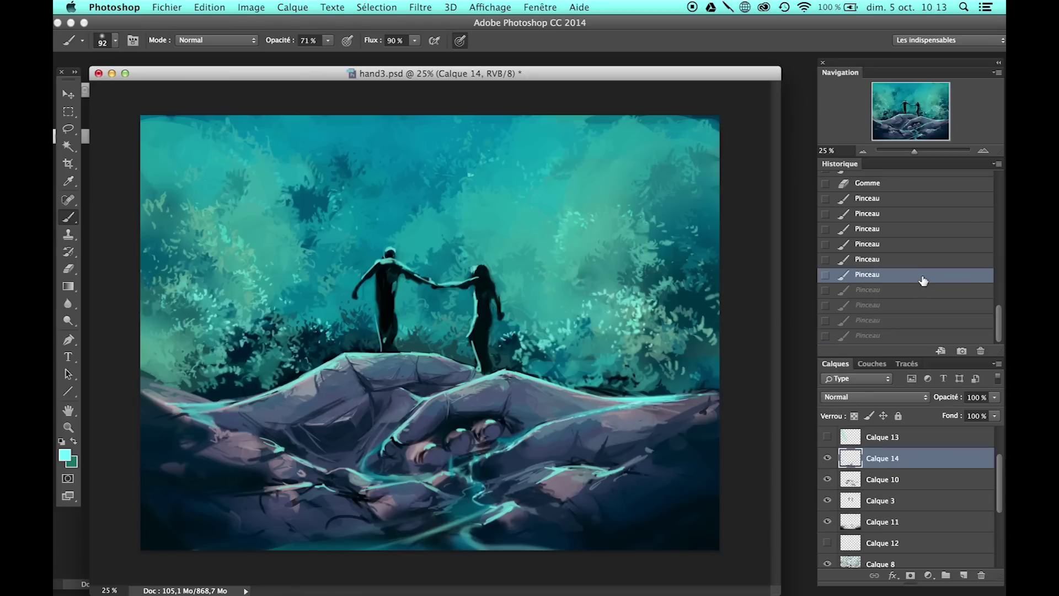
{"action": "left_click", "coordinate": [882, 335]}
{"action": "left_click_drag", "start_coordinate": [417, 402], "coordinate": [436, 396]}
{"action": "left_click", "coordinate": [922, 305]}
{"action": "key", "text": "ctrl+z"}
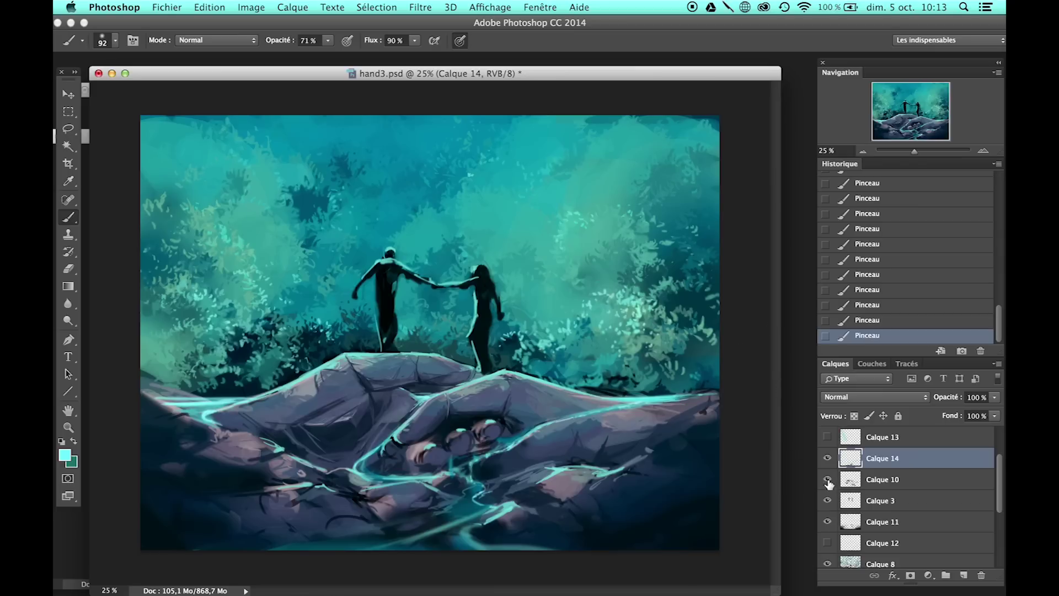
Step: Erase part of the glow near the bottom of the hands on Calque 4
{"action": "left_click", "coordinate": [827, 563]}
{"action": "left_click", "coordinate": [827, 563]}
{"action": "scroll", "coordinate": [883, 524], "scroll_direction": "down", "scroll_amount": 2}
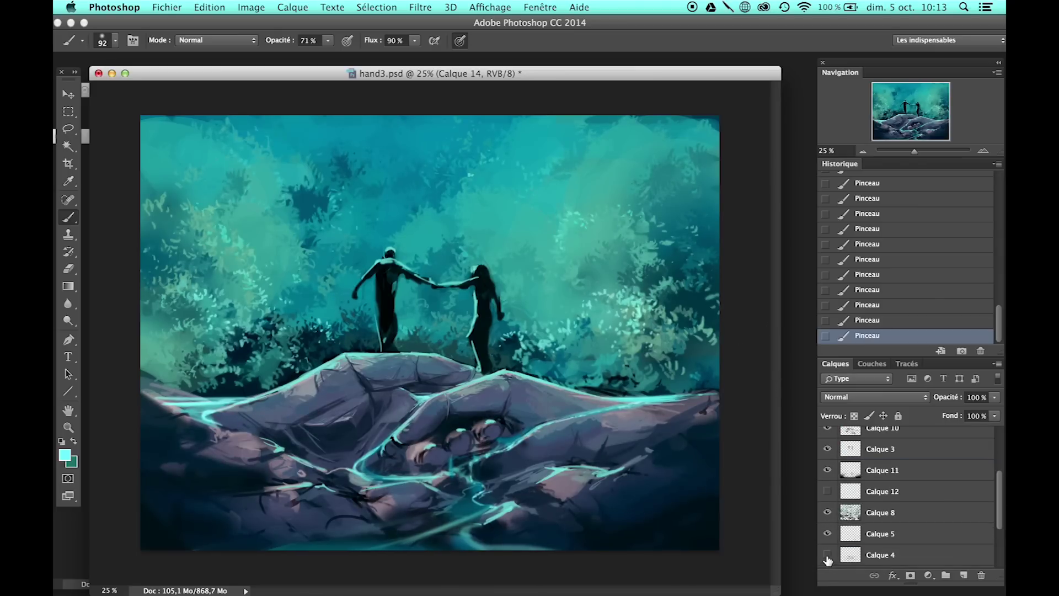
{"action": "left_click", "coordinate": [882, 554]}
{"action": "key", "text": "e"}
{"action": "right_click", "coordinate": [168, 81]}
{"action": "left_click", "coordinate": [263, 397]}
{"action": "left_click_drag", "start_coordinate": [578, 392], "coordinate": [624, 389]}
{"action": "left_click_drag", "start_coordinate": [493, 373], "coordinate": [549, 372]}
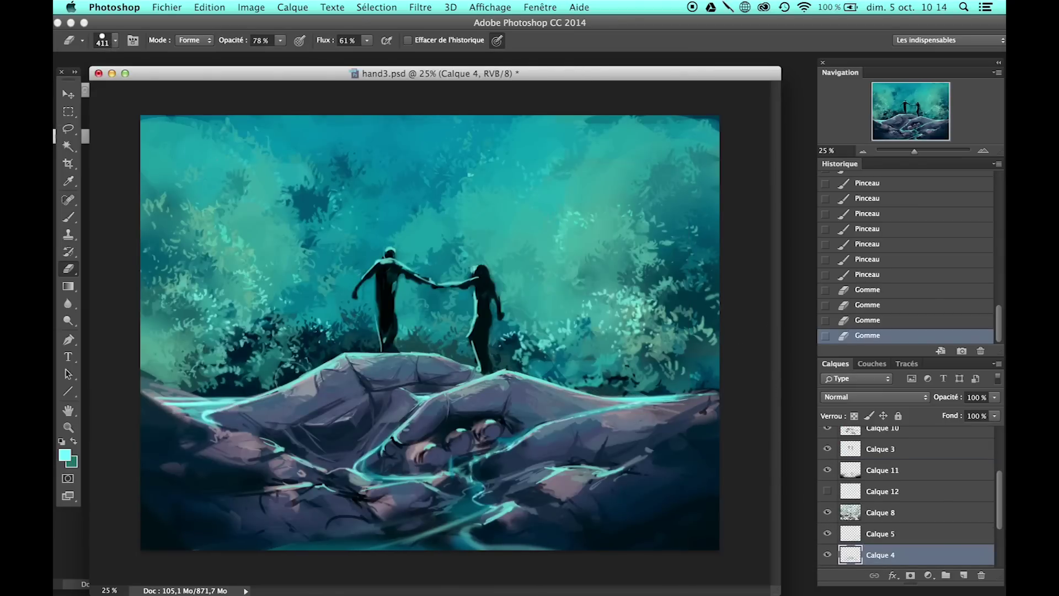
Step: Erase glow on the Calque 14 layer, then enlarge the eraser considerably
{"action": "scroll", "coordinate": [905, 497], "scroll_direction": "up", "scroll_amount": 2}
{"action": "left_click", "coordinate": [883, 510]}
{"action": "right_click", "coordinate": [165, 83]}
{"action": "key", "text": "Return"}
{"action": "mouse_move", "coordinate": [436, 513]}
{"action": "left_mouse_down"}
{"action": "mouse_move", "coordinate": [462, 527]}
{"action": "mouse_move", "coordinate": [386, 543]}
{"action": "left_mouse_up"}
{"action": "right_click", "coordinate": [462, 527]}
{"action": "double_click", "coordinate": [588, 279]}
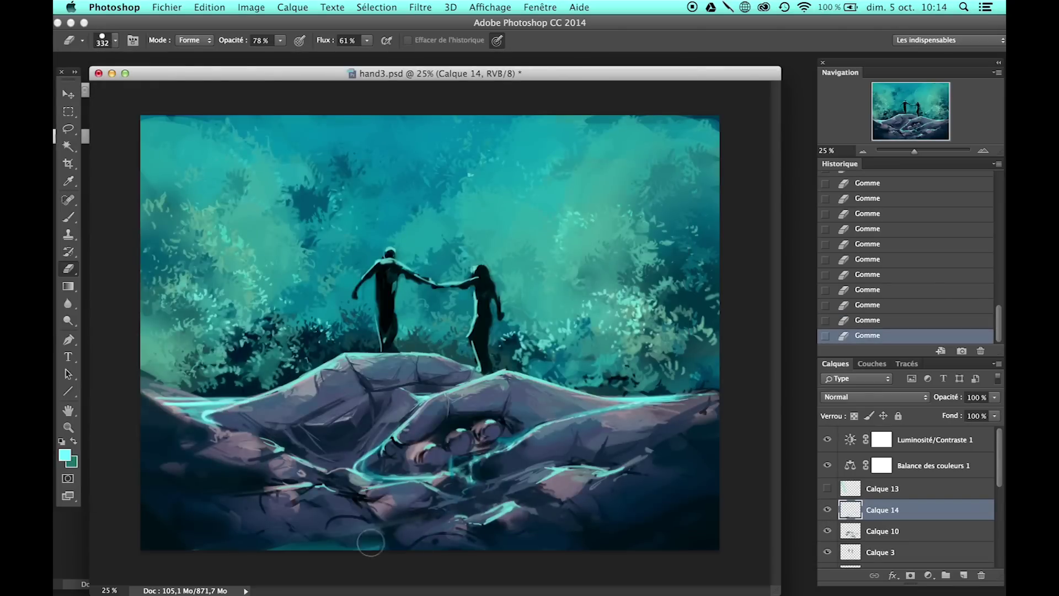
Step: Paint cyan glow strokes along the lower hand and its lower right
{"action": "key", "text": "b"}
{"action": "left_click_drag", "start_coordinate": [463, 494], "coordinate": [392, 549]}
{"action": "left_click_drag", "start_coordinate": [425, 503], "coordinate": [367, 524]}
{"action": "left_click_drag", "start_coordinate": [441, 487], "coordinate": [427, 497]}
{"action": "mouse_move", "coordinate": [575, 521]}
{"action": "left_mouse_down"}
{"action": "mouse_move", "coordinate": [583, 549]}
{"action": "mouse_move", "coordinate": [528, 510]}
{"action": "mouse_move", "coordinate": [582, 546]}
{"action": "left_mouse_up"}
Step: Darken parts of the glow on the lower and middle hand with sampled dark teal
{"action": "left_click", "coordinate": [533, 438], "text": "alt"}
{"action": "left_click_drag", "start_coordinate": [452, 503], "coordinate": [431, 522]}
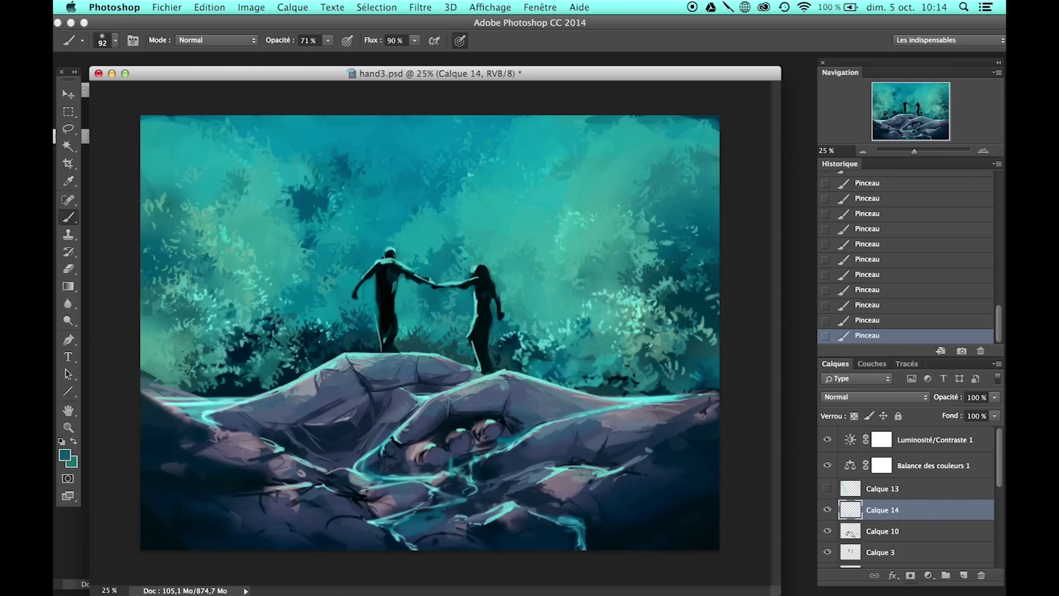
{"action": "left_click_drag", "start_coordinate": [516, 508], "coordinate": [490, 521]}
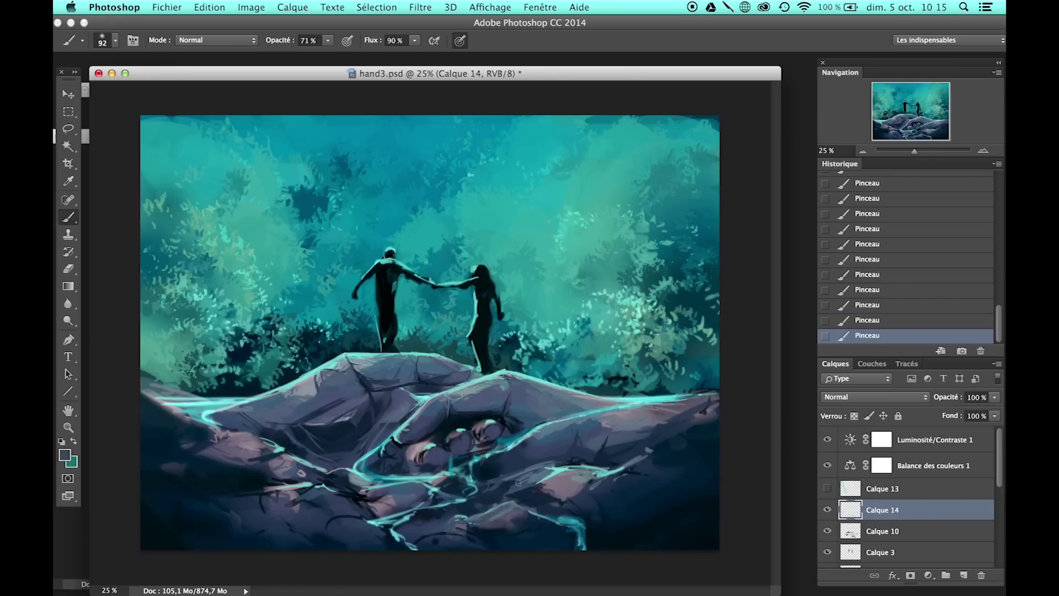
{"action": "left_click", "coordinate": [551, 469], "text": "alt"}
{"action": "left_click_drag", "start_coordinate": [562, 466], "coordinate": [519, 485]}
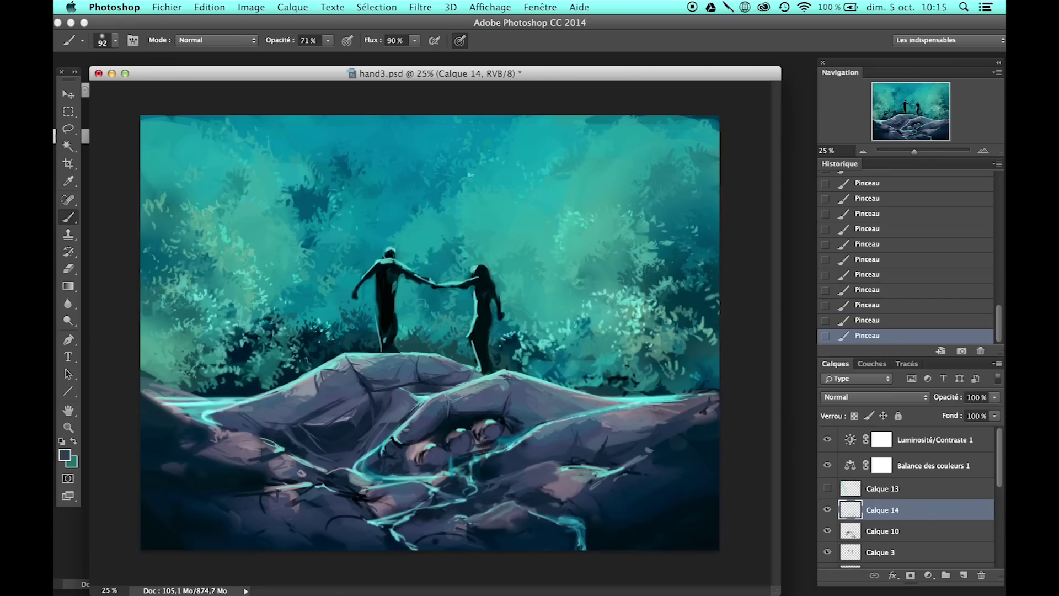
Step: Compare the hands with and without the glow, then delete the Calque 14 layer
{"action": "left_click", "coordinate": [827, 509]}
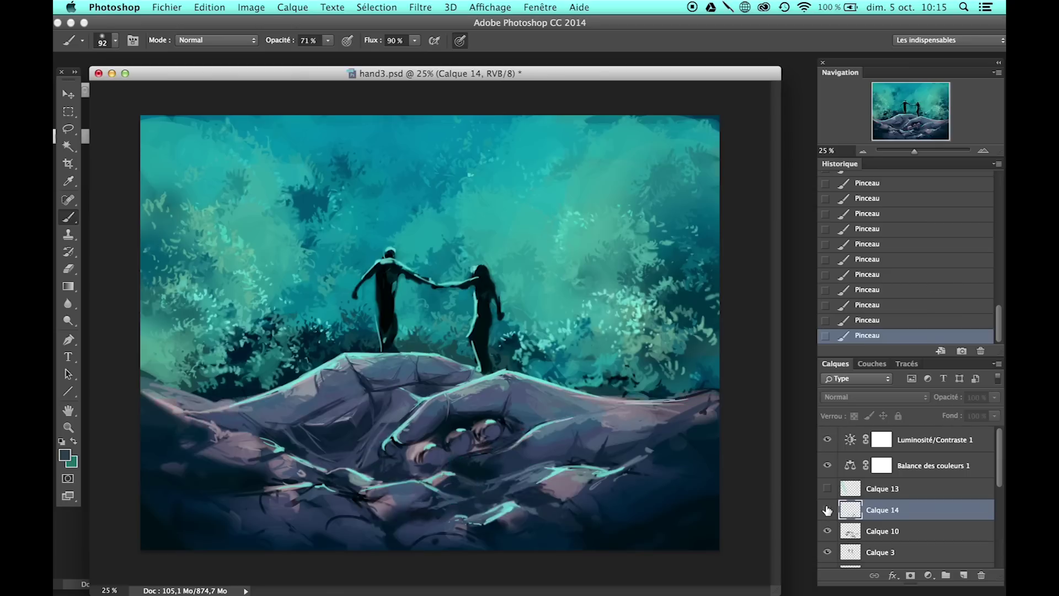
{"action": "double_click", "coordinate": [828, 509]}
{"action": "double_click", "coordinate": [828, 510]}
{"action": "key", "text": "Delete"}
Step: Try a new Calque 14 layer with light blue, revert in History, and delete it
{"action": "left_click", "coordinate": [377, 7]}
{"action": "key", "text": "ctrl+shift+n"}
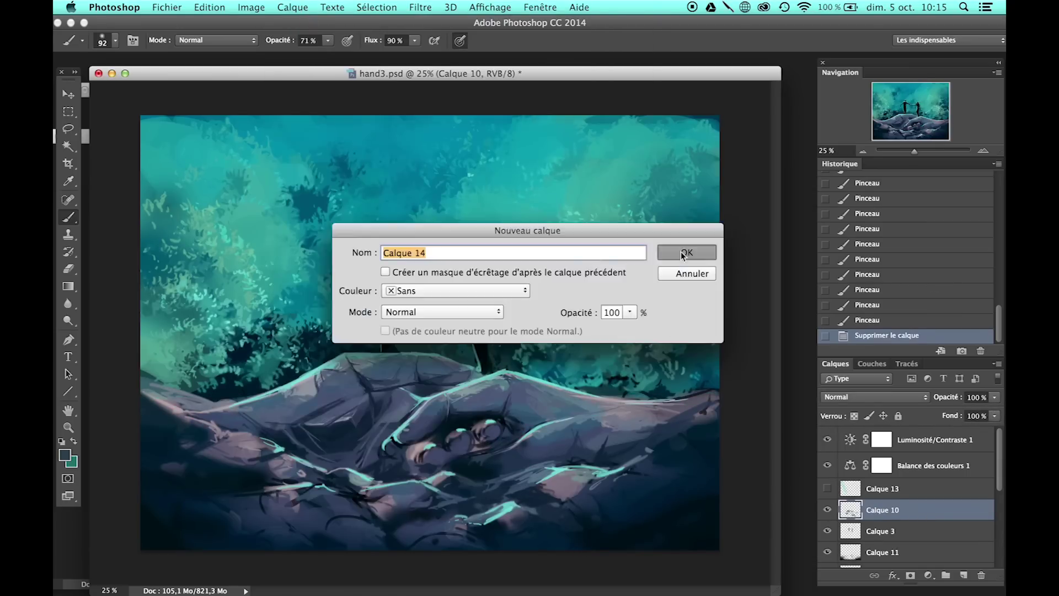
{"action": "key", "text": "Return"}
{"action": "left_click", "coordinate": [65, 455]}
{"action": "key", "text": "Return"}
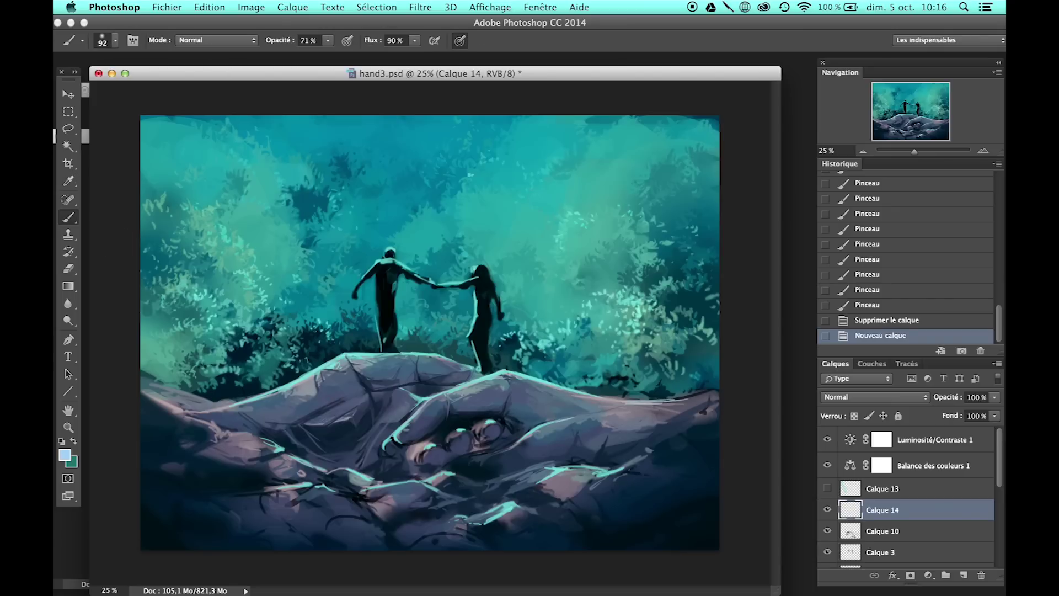
{"action": "left_click", "coordinate": [867, 259]}
{"action": "key", "text": "Delete"}
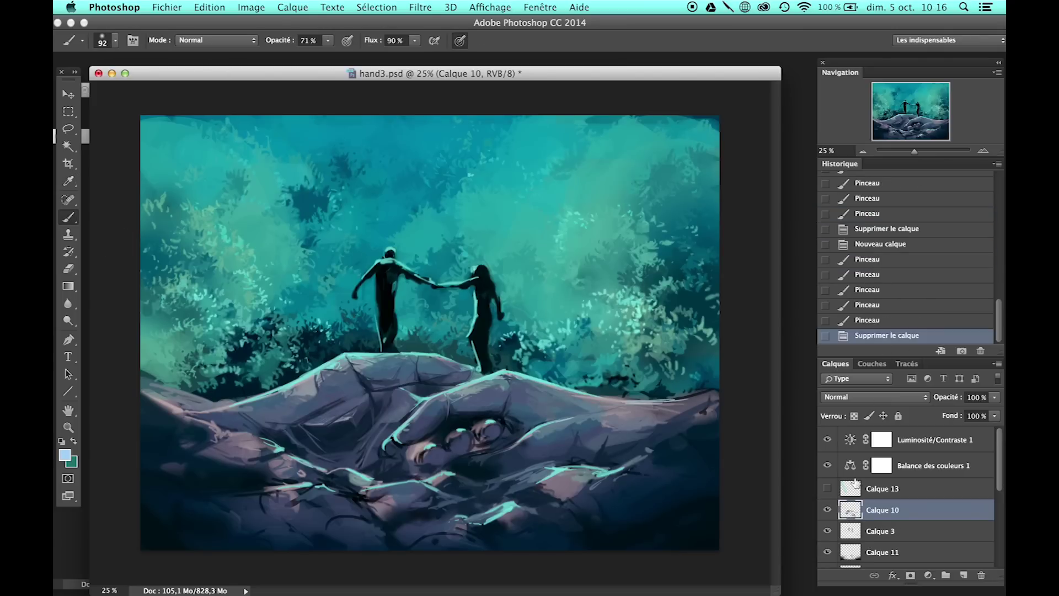
Step: Dab dark paint over the fingertip circles of the stone hand
{"action": "left_click", "coordinate": [445, 457]}
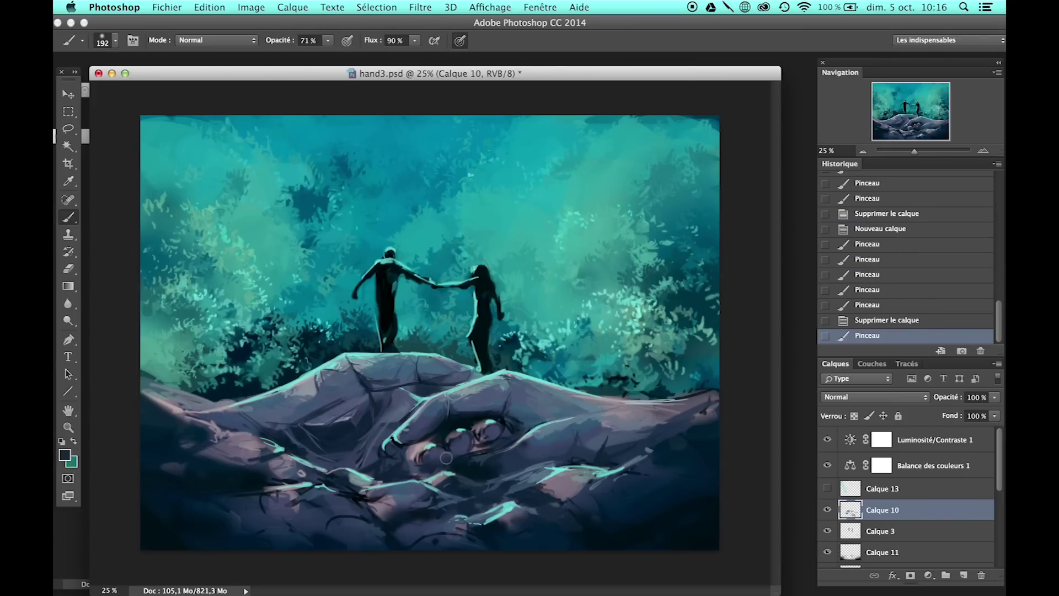
{"action": "left_click_drag", "start_coordinate": [445, 458], "coordinate": [469, 449]}
{"action": "left_click", "coordinate": [458, 447]}
{"action": "left_click", "coordinate": [467, 432]}
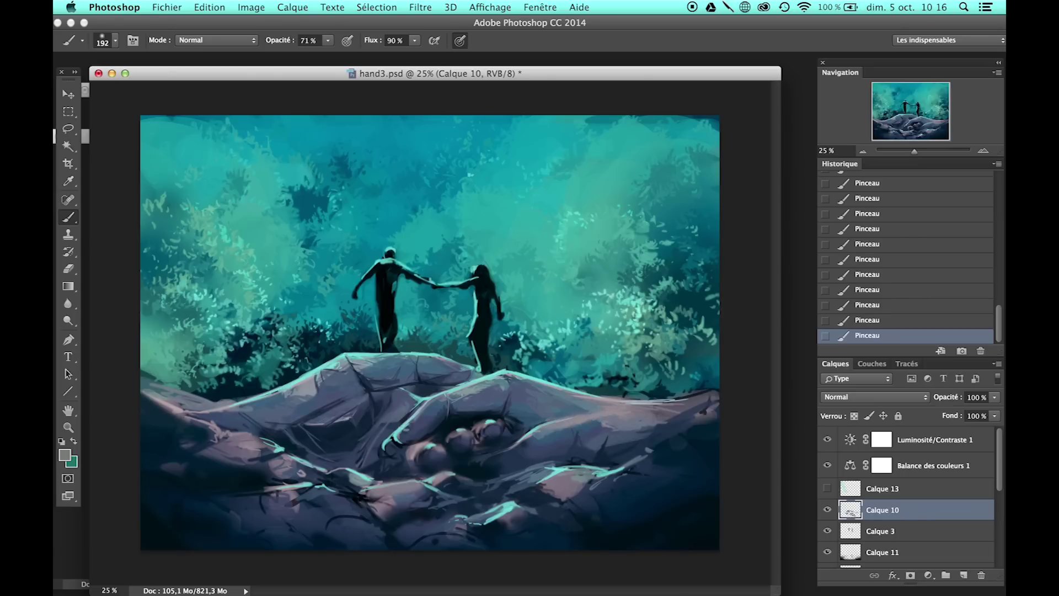
Step: Use a much smaller brush to paint shadows with sampled dark, blue-grey and teal colours
{"action": "left_click", "coordinate": [509, 510], "text": "alt"}
{"action": "left_click", "coordinate": [82, 41]}
{"action": "left_click", "coordinate": [145, 72]}
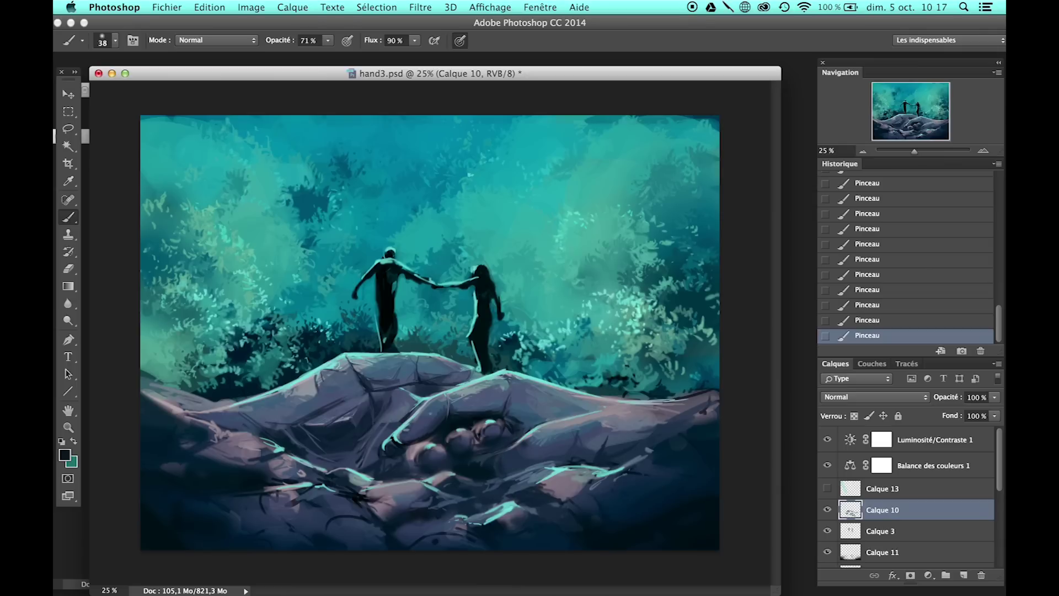
{"action": "left_click", "coordinate": [413, 450], "text": "alt"}
{"action": "left_click", "coordinate": [442, 427], "text": "alt"}
{"action": "left_click", "coordinate": [398, 439], "text": "alt"}
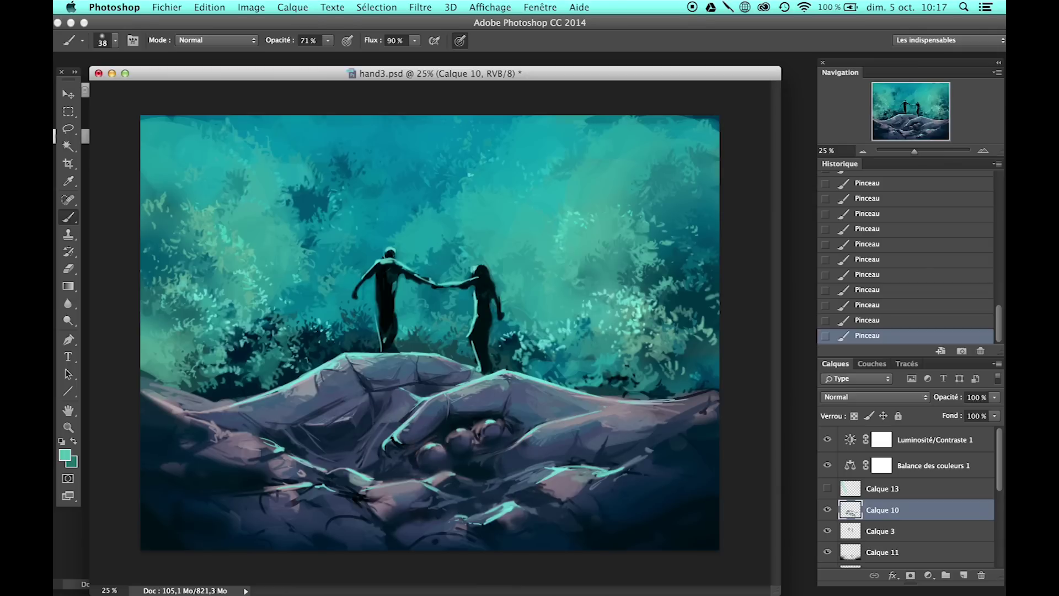
{"action": "left_click", "coordinate": [451, 422], "text": "alt"}
{"action": "left_click", "coordinate": [400, 379], "text": "alt"}
{"action": "key", "text": "ctrl+z"}
{"action": "key", "text": "ctrl+z"}
Step: Zoom in to inspect the couple and the hand's edge, then zoom back out
{"action": "left_click", "coordinate": [987, 151]}
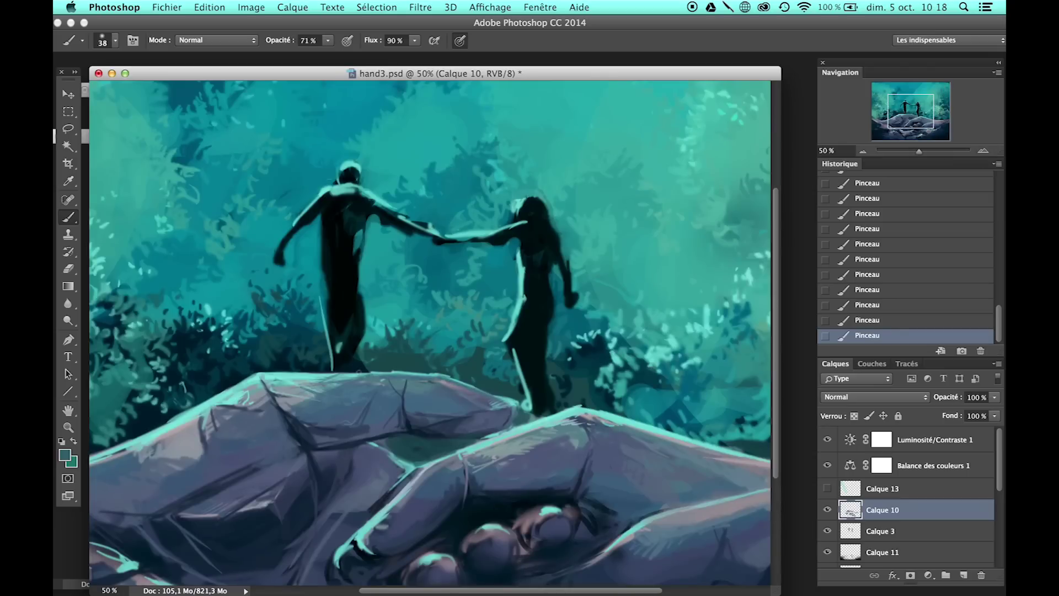
{"action": "double_click", "coordinate": [863, 151]}
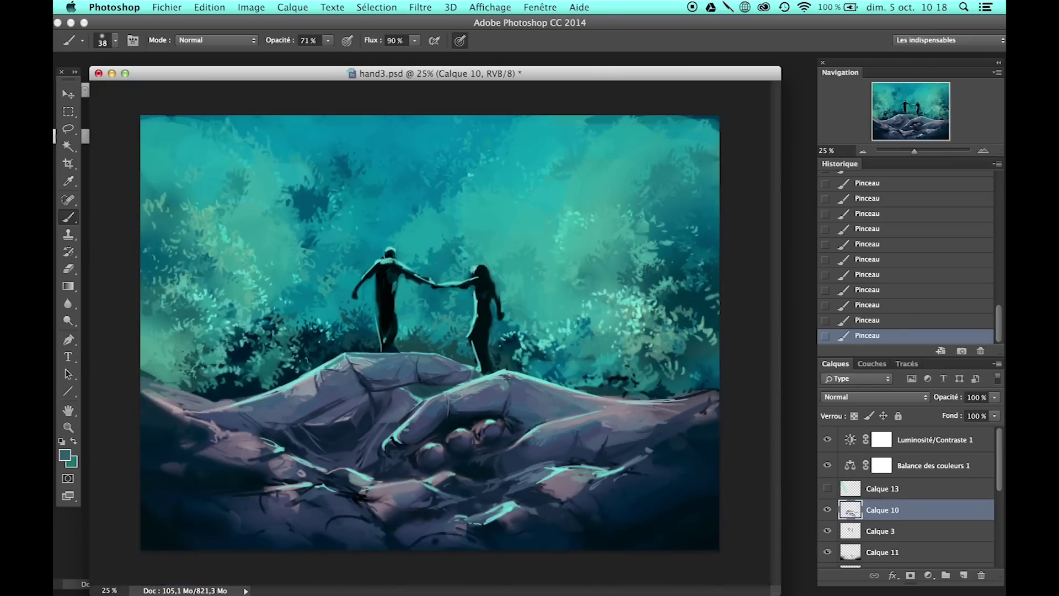
{"action": "double_click", "coordinate": [983, 150]}
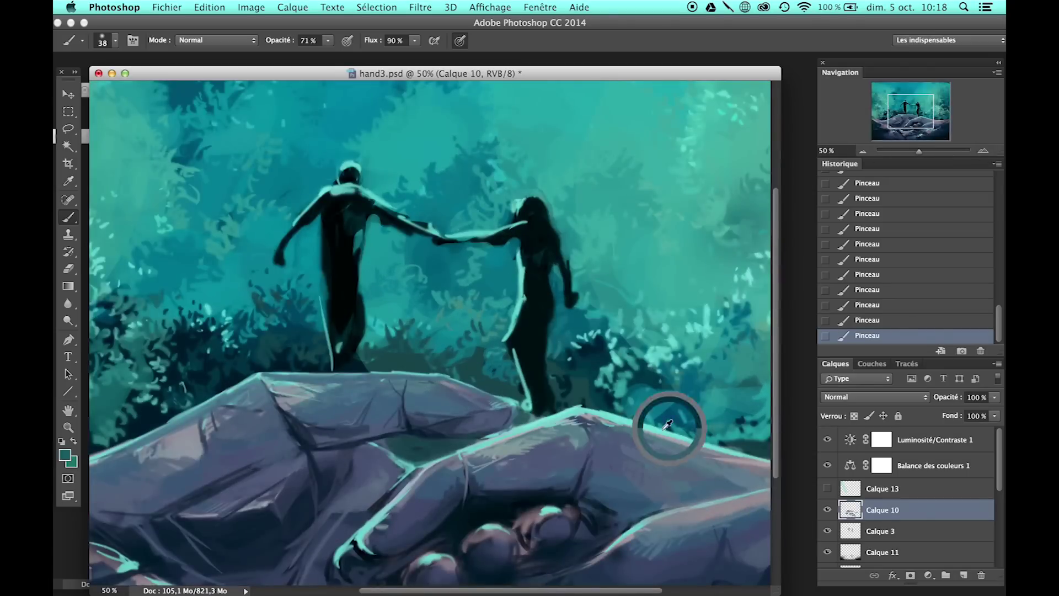
{"action": "double_click", "coordinate": [863, 150]}
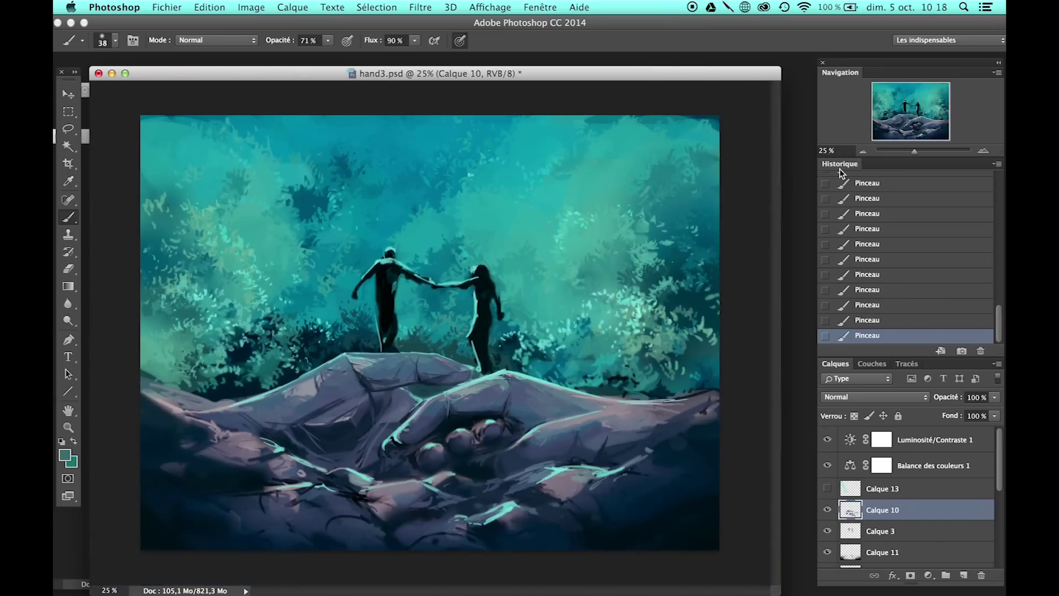
{"action": "key", "text": "super+plus"}
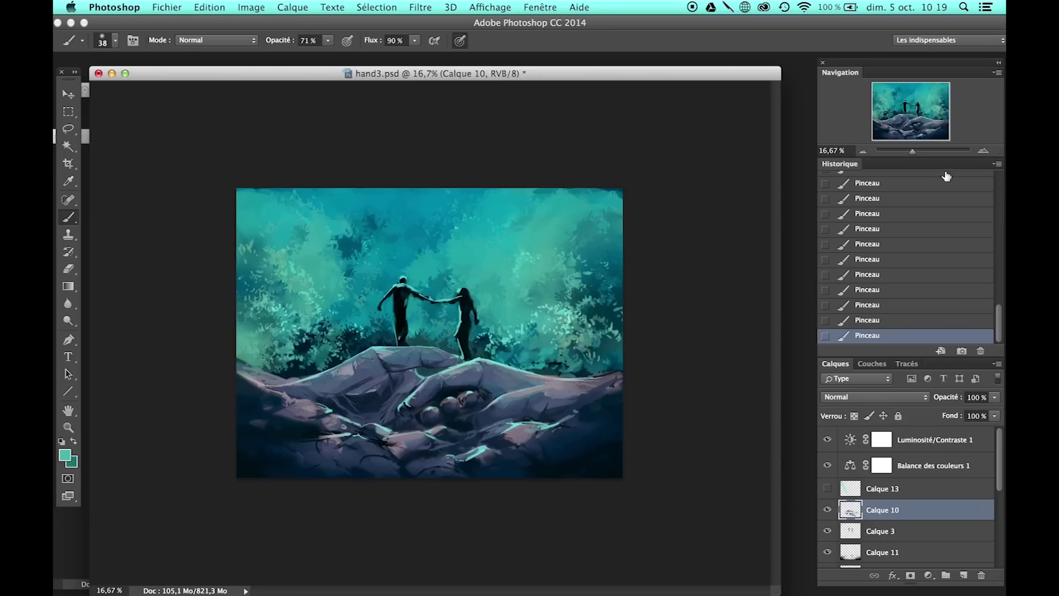
{"action": "key", "text": "super+minus"}
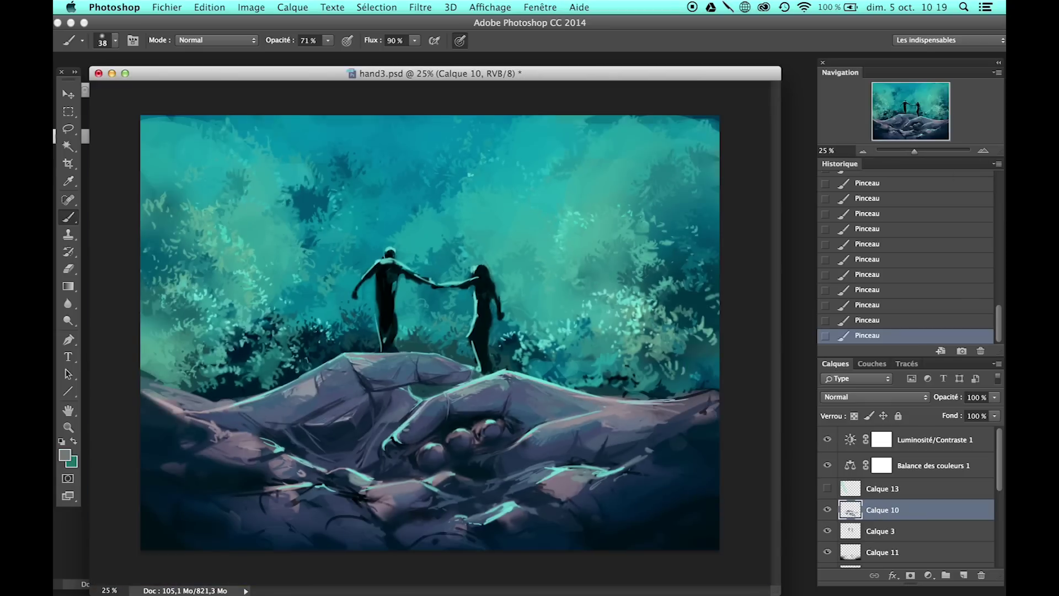
{"action": "left_click", "coordinate": [978, 151]}
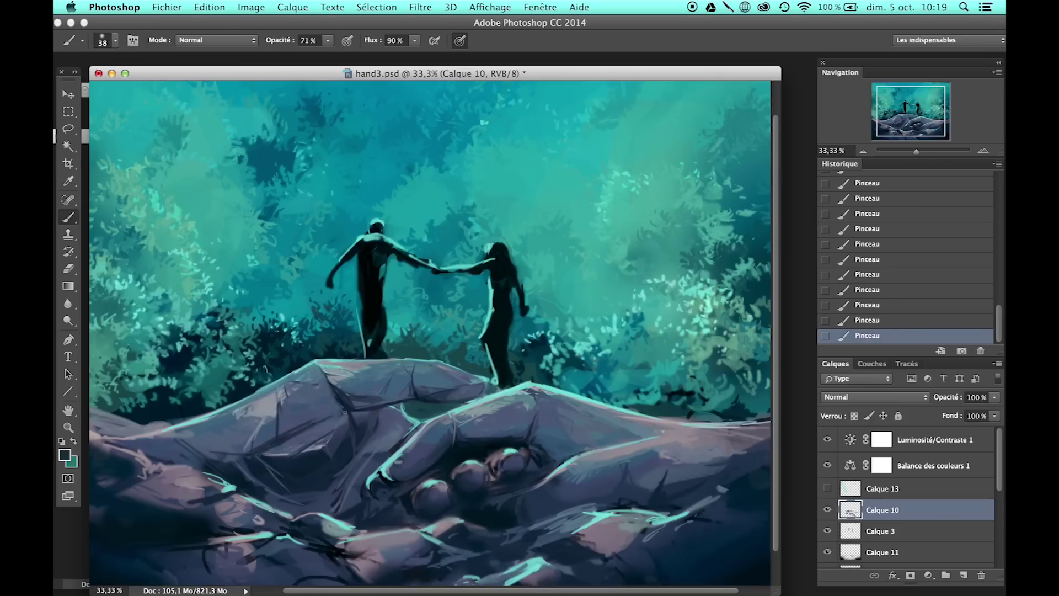
{"action": "key", "text": "super+minus"}
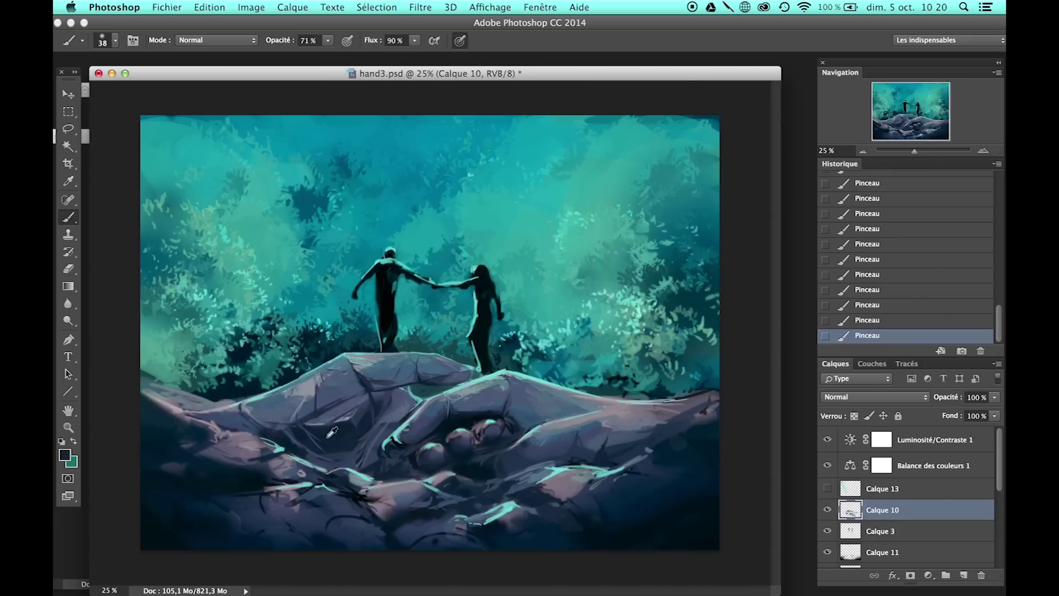
{"action": "right_click", "coordinate": [351, 413]}
{"action": "type", "text": "94"}
{"action": "key", "text": "Return"}
{"action": "key", "text": "super+plus"}
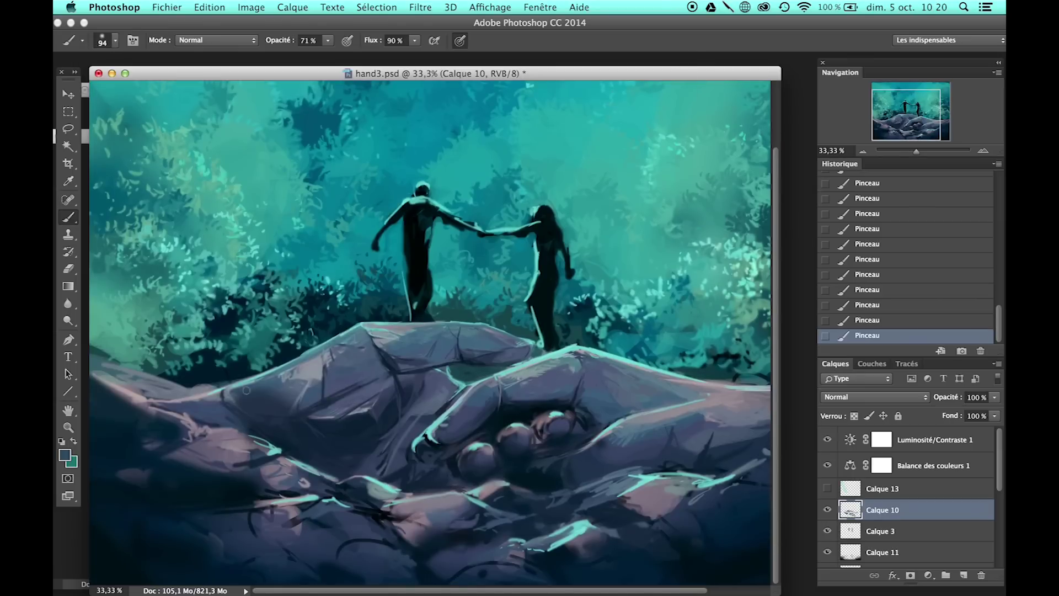
{"action": "left_click", "coordinate": [314, 352], "text": "alt"}
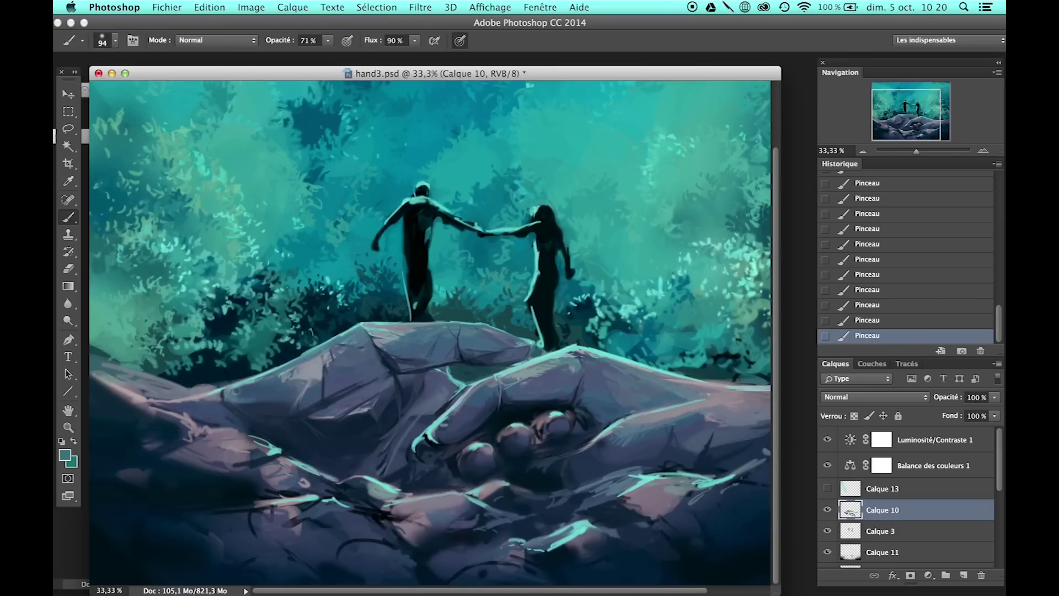
{"action": "key", "text": "super+minus"}
{"action": "key", "text": "super+minus"}
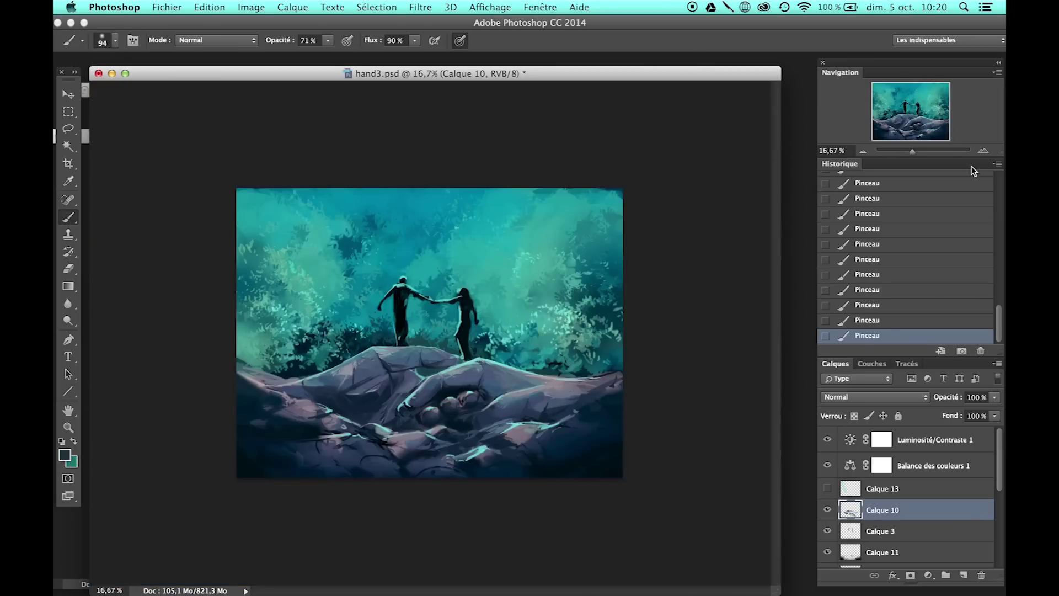
{"action": "key", "text": "super+plus"}
{"action": "key", "text": "super+plus"}
{"action": "right_click", "coordinate": [231, 401]}
{"action": "type", "text": "65"}
{"action": "key", "text": "Return"}
{"action": "key", "text": "alt+F9"}
{"action": "key", "text": "Escape"}
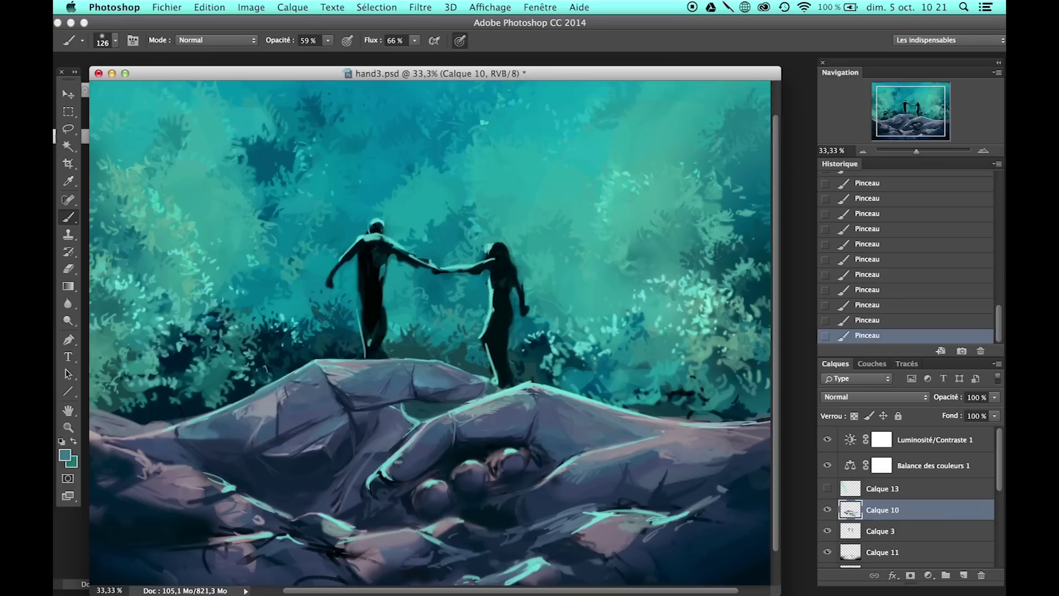
{"action": "left_click", "coordinate": [862, 151]}
{"action": "key", "text": "super+plus"}
{"action": "left_click_drag", "start_coordinate": [916, 151], "coordinate": [913, 151]}
{"action": "left_click", "coordinate": [984, 149]}
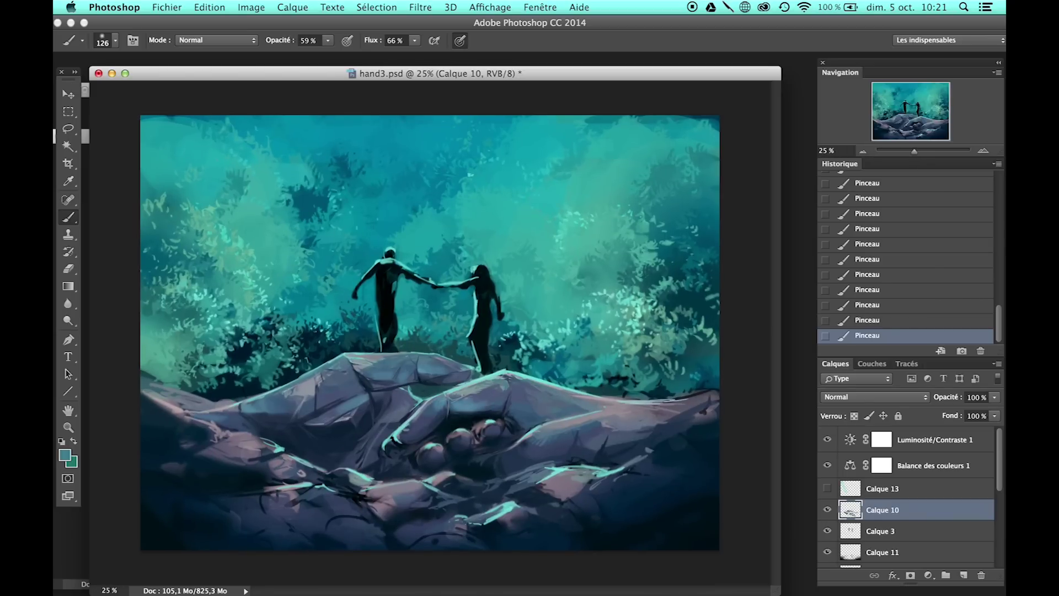
{"action": "key", "text": "super+plus"}
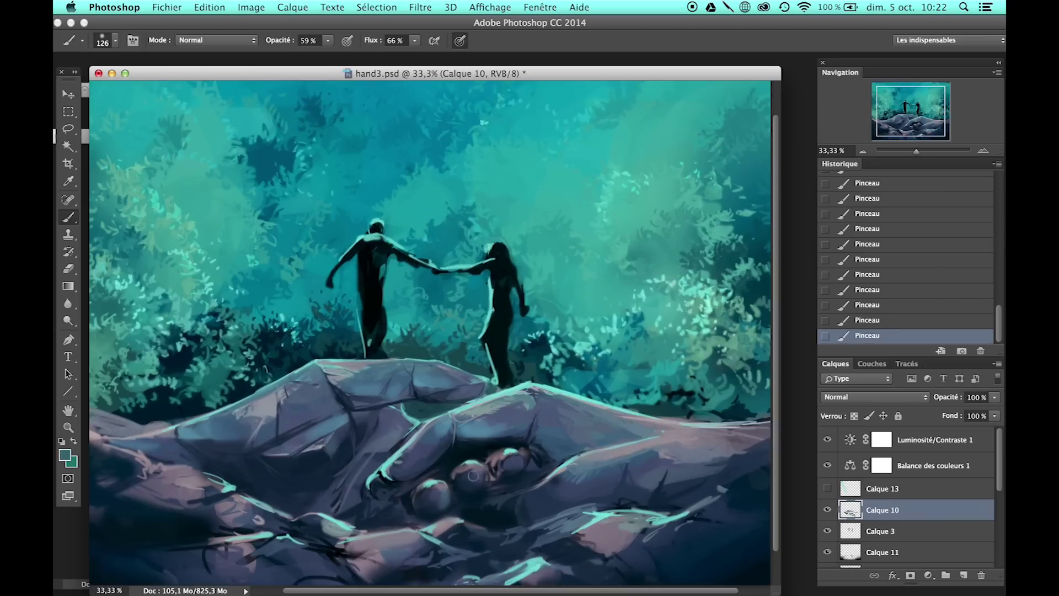
{"action": "key", "text": "super+minus"}
{"action": "key", "text": "super+minus"}
{"action": "key", "text": "super+plus"}
{"action": "key", "text": "super+plus"}
{"action": "key", "text": "super+plus"}
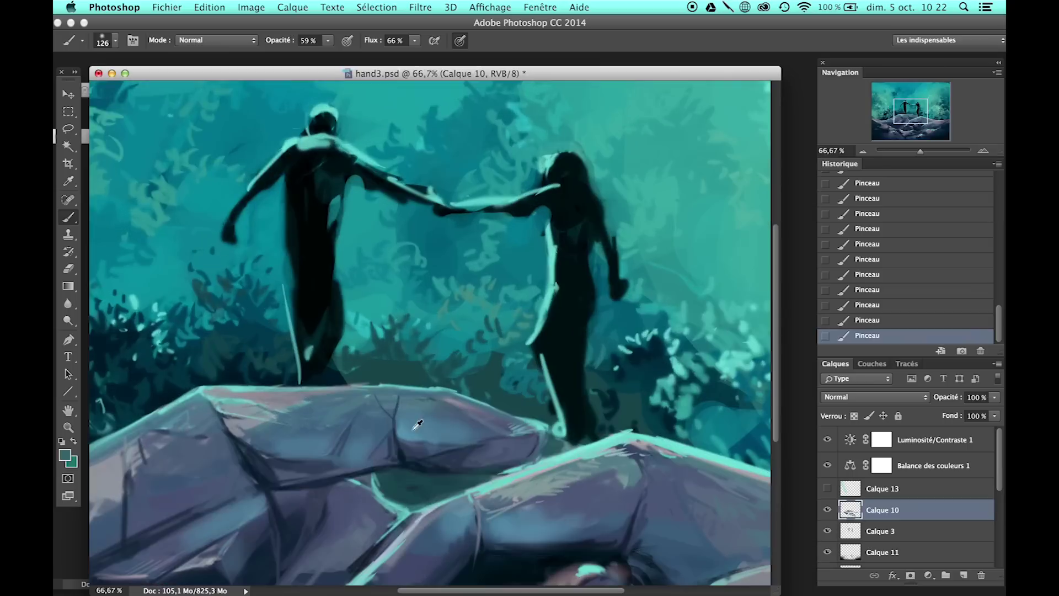
{"action": "key", "text": "super+minus"}
{"action": "key", "text": "super+minus"}
{"action": "key", "text": "super+plus"}
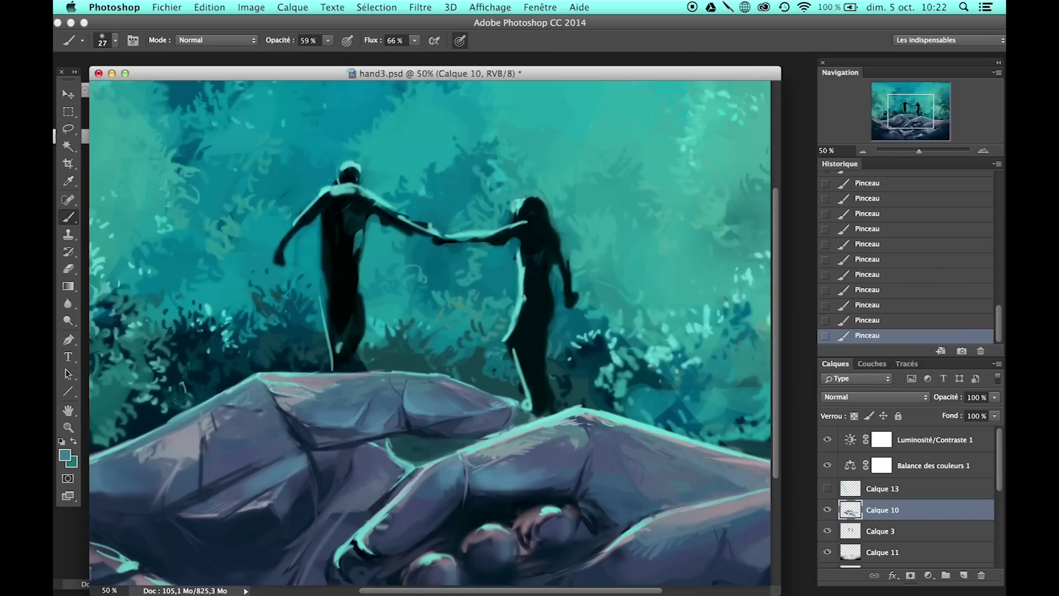
{"action": "key", "text": "super+minus"}
{"action": "key", "text": "super+minus"}
{"action": "scroll", "coordinate": [364, 391], "scroll_direction": "up", "scroll_amount": 10}
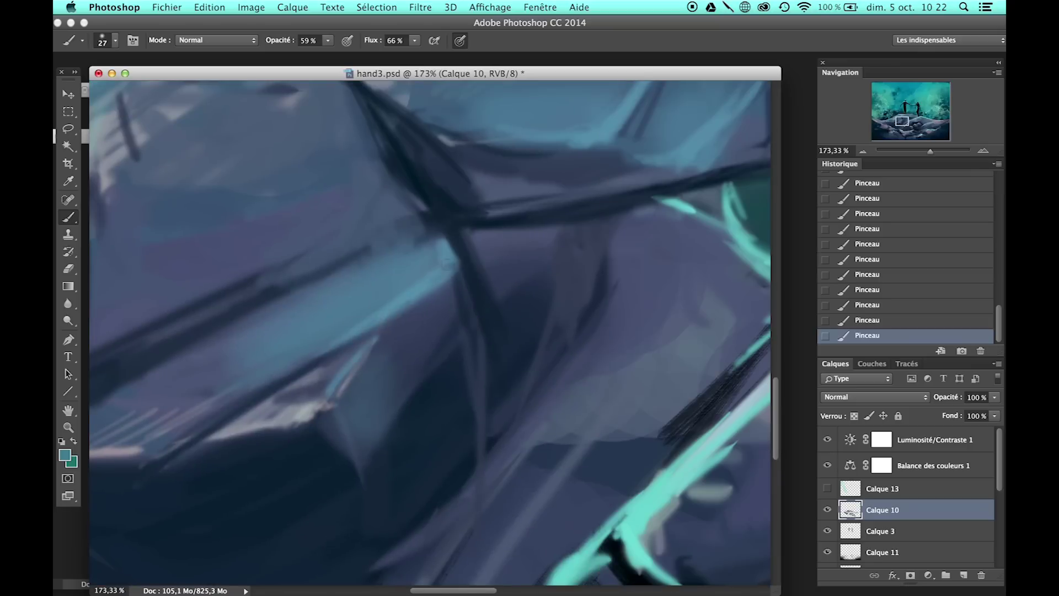
{"action": "scroll", "coordinate": [430, 282], "scroll_direction": "down", "scroll_amount": 10}
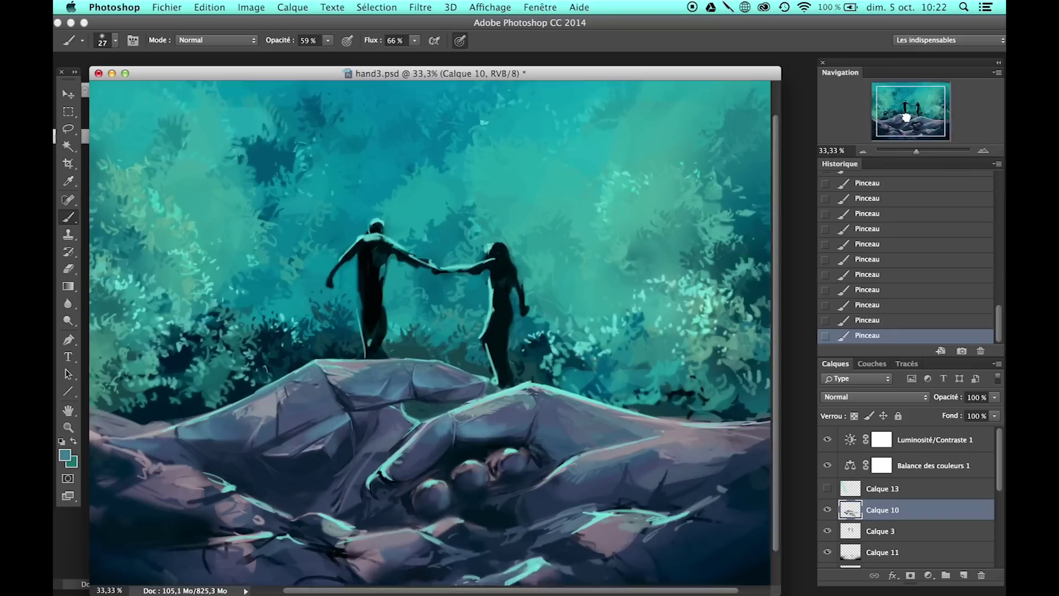
{"action": "scroll", "coordinate": [328, 305], "scroll_direction": "up", "scroll_amount": 2}
{"action": "mouse_move", "coordinate": [882, 335]}
{"action": "left_mouse_down"}
{"action": "mouse_move", "coordinate": [882, 279]}
{"action": "mouse_move", "coordinate": [901, 213]}
{"action": "mouse_move", "coordinate": [882, 334]}
{"action": "left_mouse_up"}
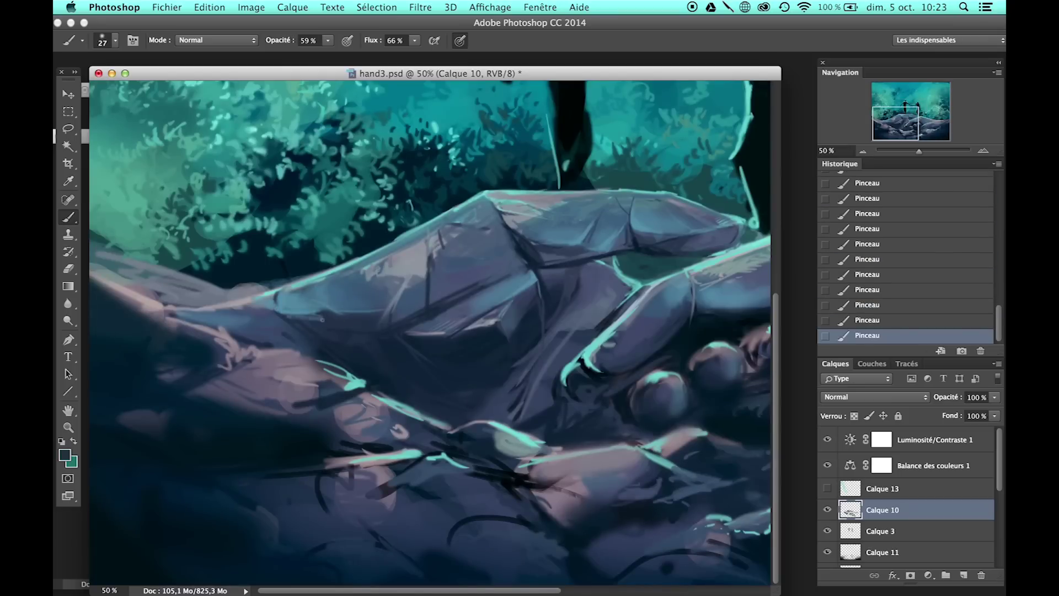
{"action": "mouse_move", "coordinate": [892, 134]}
{"action": "left_mouse_down"}
{"action": "mouse_move", "coordinate": [906, 123]}
{"action": "mouse_move", "coordinate": [896, 134]}
{"action": "left_mouse_up"}
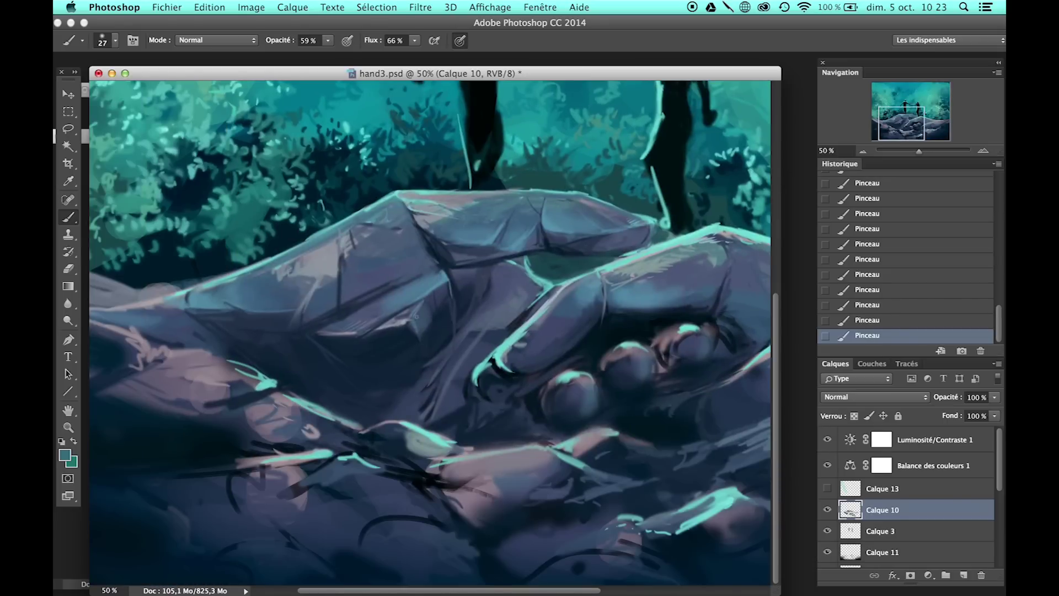
{"action": "key", "text": "super+minus"}
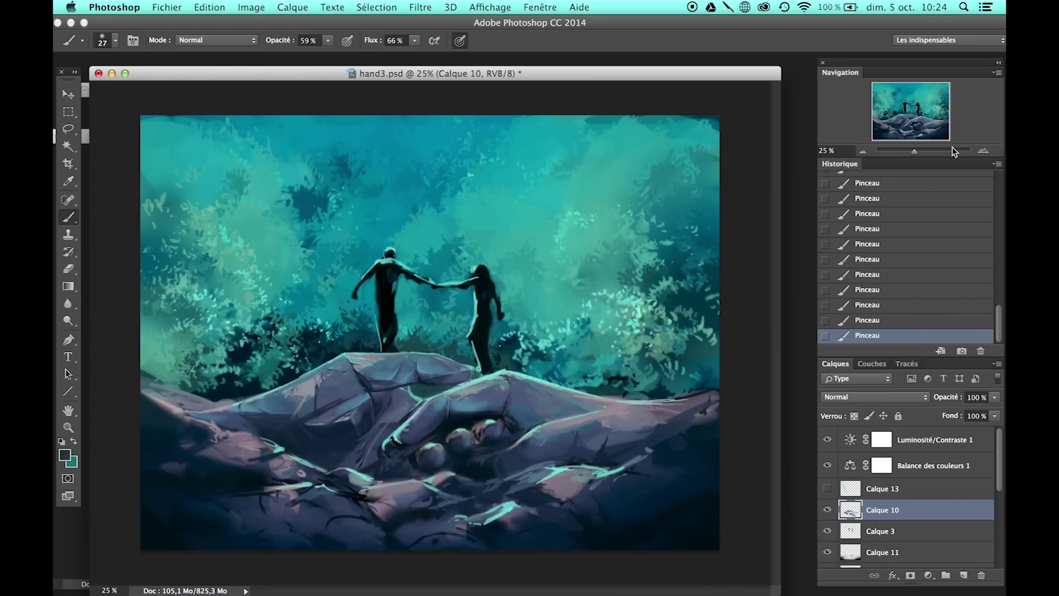
Step: Switch to a much larger brush preset, then shrink it slightly, while zooming around the lower hand
{"action": "key", "text": "super+plus"}
{"action": "scroll", "coordinate": [524, 301], "scroll_direction": "down", "scroll_amount": 5}
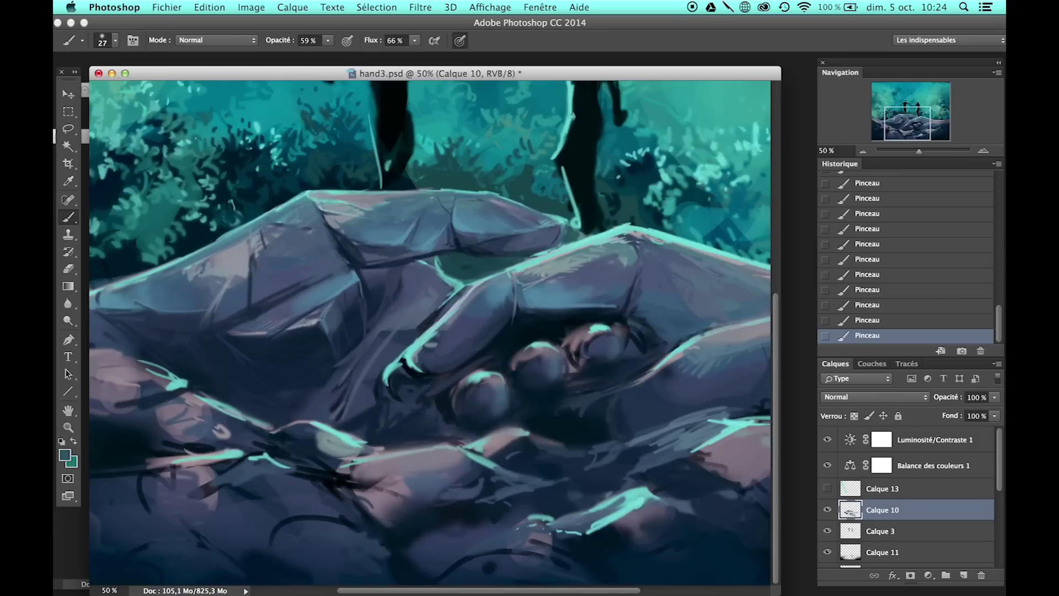
{"action": "key", "text": "super+minus"}
{"action": "key", "text": "super+minus"}
{"action": "key", "text": "super+plus"}
{"action": "left_click", "coordinate": [115, 41]}
{"action": "left_click", "coordinate": [159, 79]}
{"action": "key", "text": "Return"}
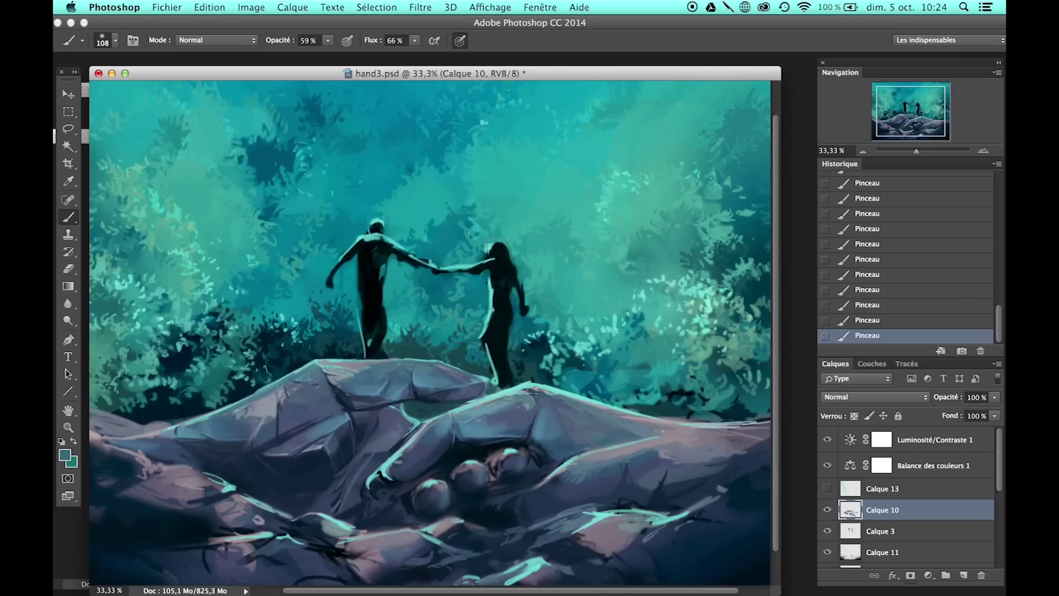
{"action": "key", "text": "bracketleft"}
{"action": "key", "text": "bracketleft"}
{"action": "key", "text": "bracketleft"}
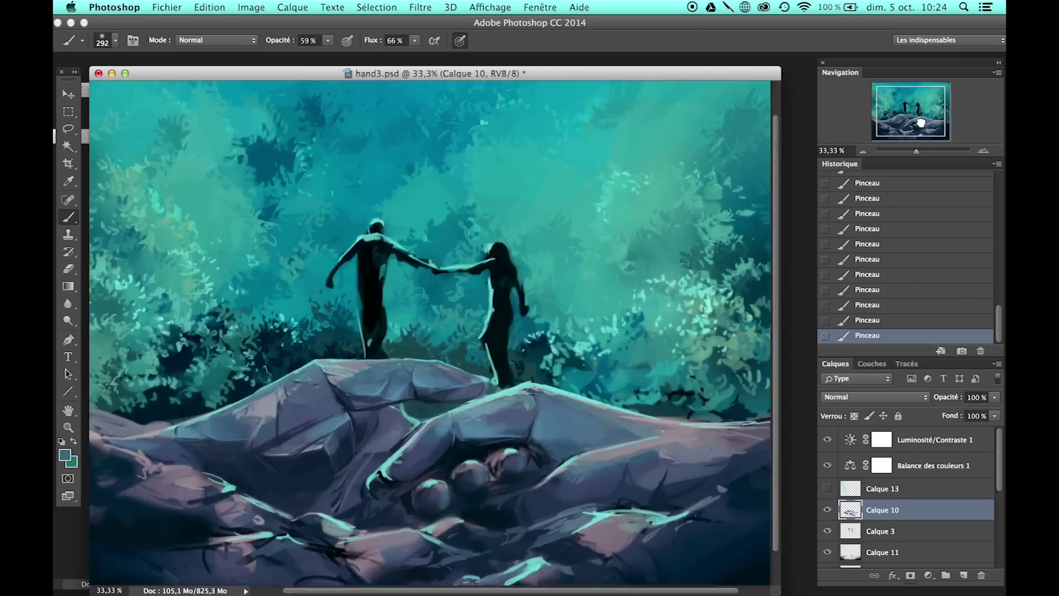
Step: Zoom out to the whole painting and show the light rays on Calque 13
{"action": "left_click_drag", "start_coordinate": [561, 453], "coordinate": [528, 416]}
{"action": "key", "text": "super+minus"}
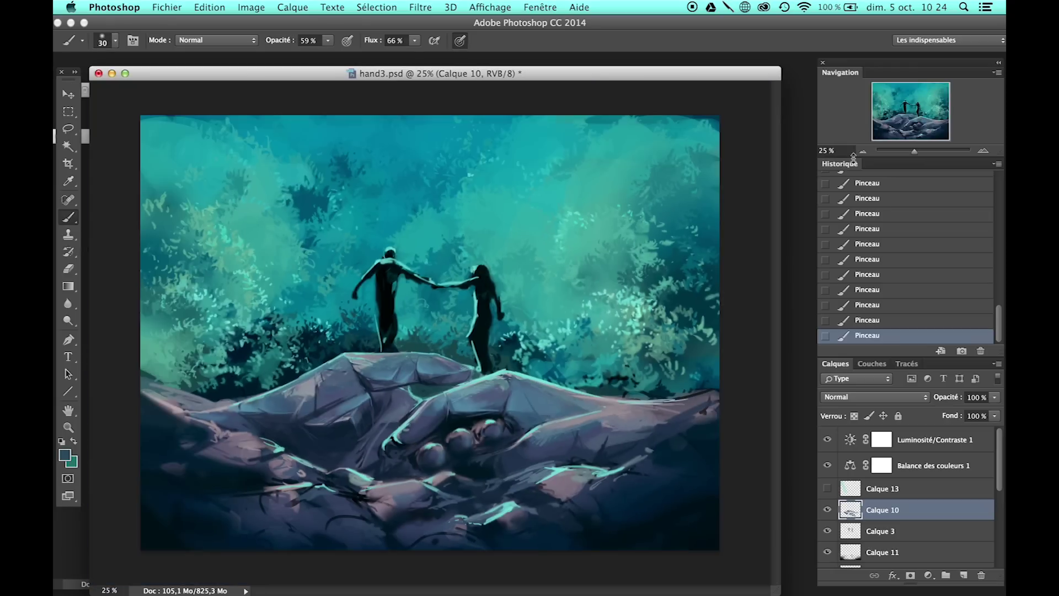
{"action": "left_click", "coordinate": [827, 488]}
{"action": "scroll", "coordinate": [839, 540], "scroll_direction": "down", "scroll_amount": 1}
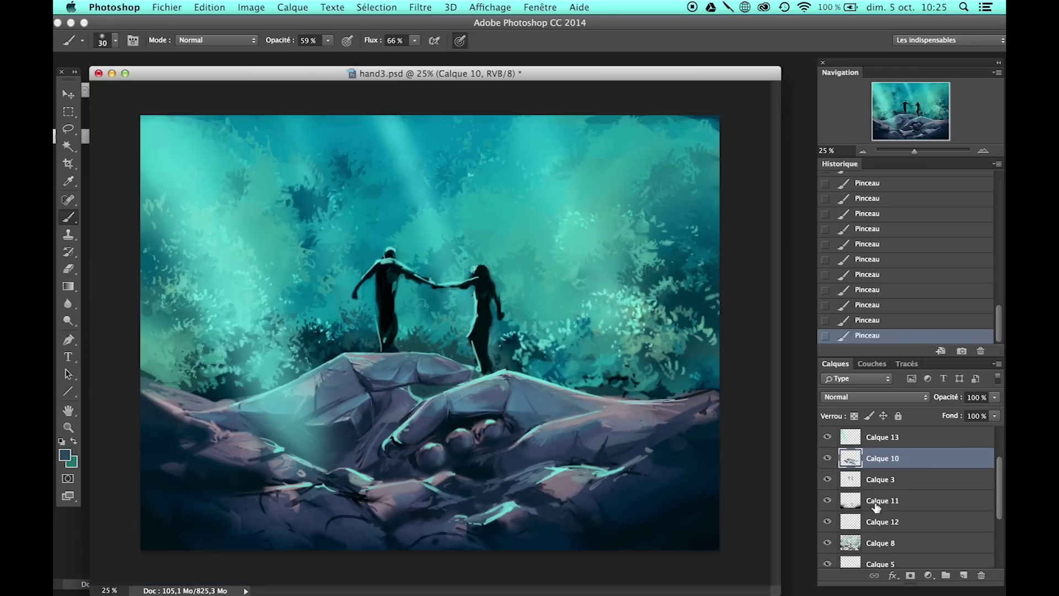
{"action": "scroll", "coordinate": [840, 453], "scroll_direction": "up", "scroll_amount": 2}
Step: Reset Luminosité/Contraste 1, tweak midtone colour balance, and hide both it and the Calque 13 rays
{"action": "double_click", "coordinate": [850, 440]}
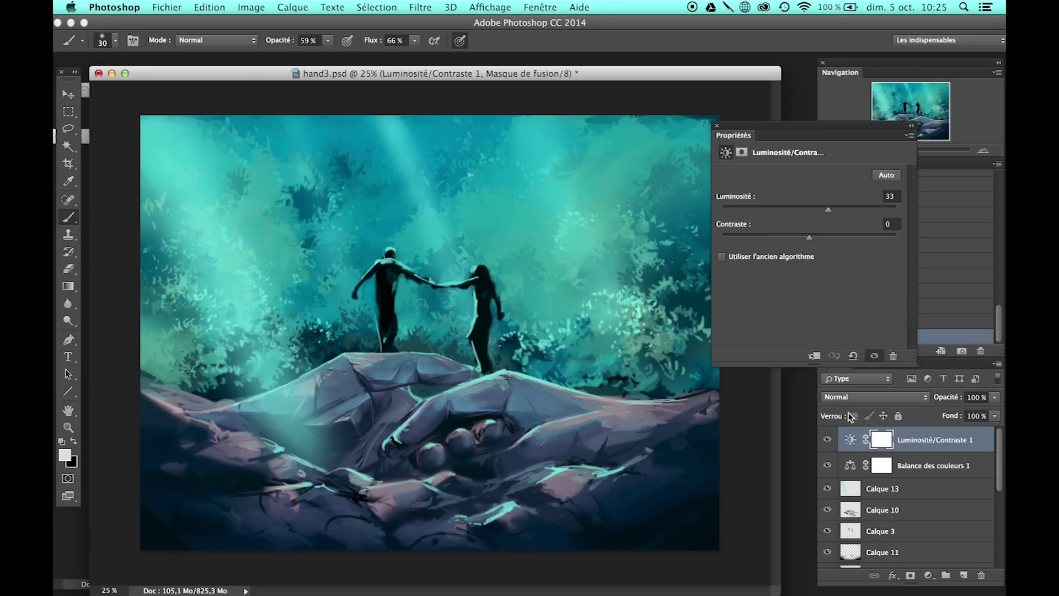
{"action": "left_click", "coordinate": [854, 355]}
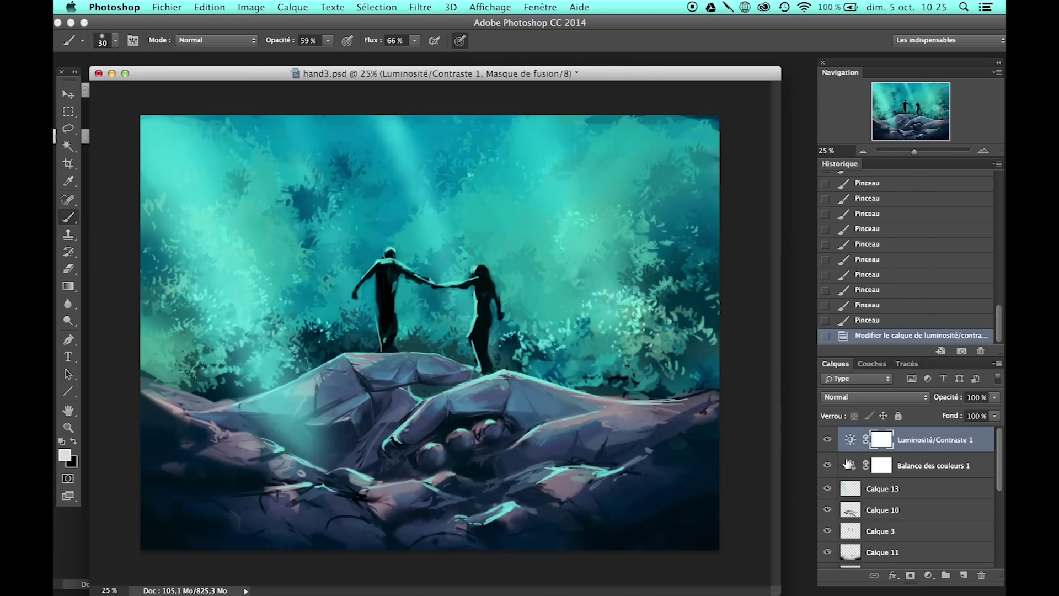
{"action": "key", "text": "alt+bracketleft"}
{"action": "left_click_drag", "start_coordinate": [790, 225], "coordinate": [786, 227]}
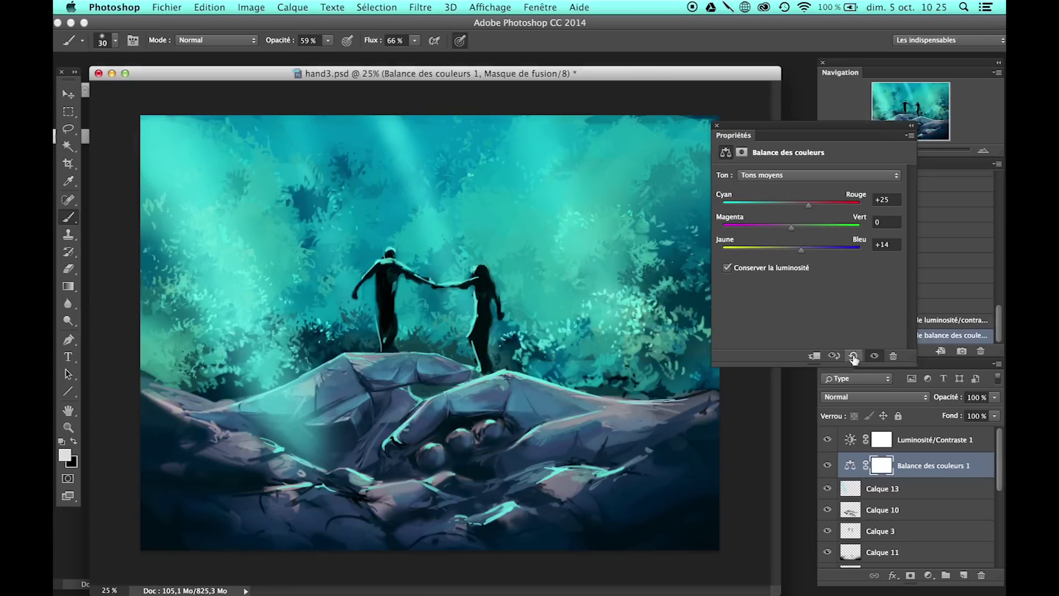
{"action": "left_click", "coordinate": [828, 439]}
{"action": "left_click", "coordinate": [828, 488]}
{"action": "scroll", "coordinate": [883, 496], "scroll_direction": "down", "scroll_amount": 1}
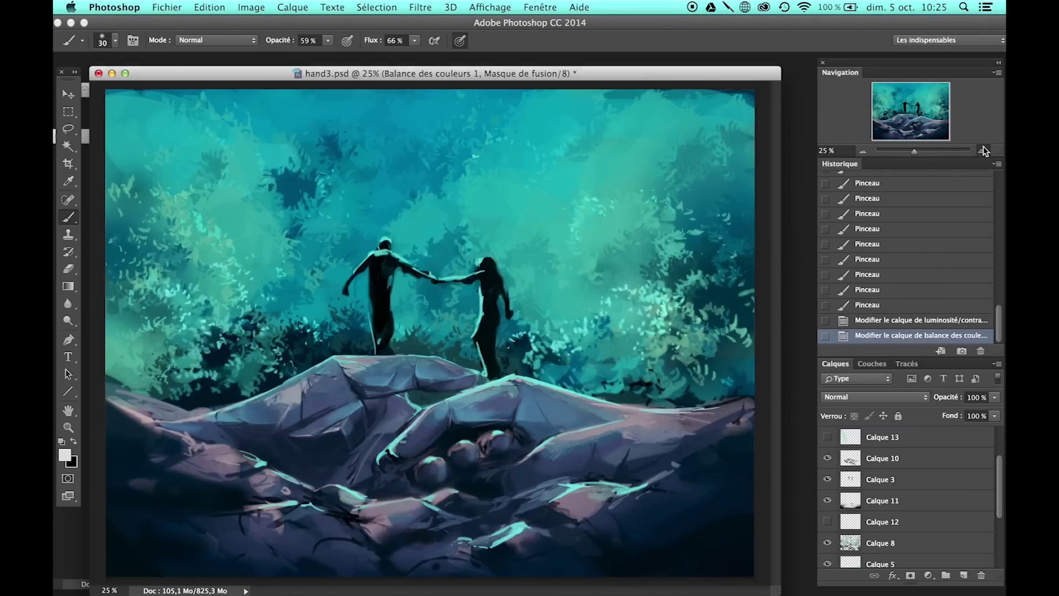
Step: Paint teal strokes along the rock edge and stone hand, then revert them through History
{"action": "key", "text": "ctrl+plus"}
{"action": "left_click", "coordinate": [882, 458]}
{"action": "left_click_drag", "start_coordinate": [458, 353], "coordinate": [551, 318]}
{"action": "left_click_drag", "start_coordinate": [431, 331], "coordinate": [425, 309]}
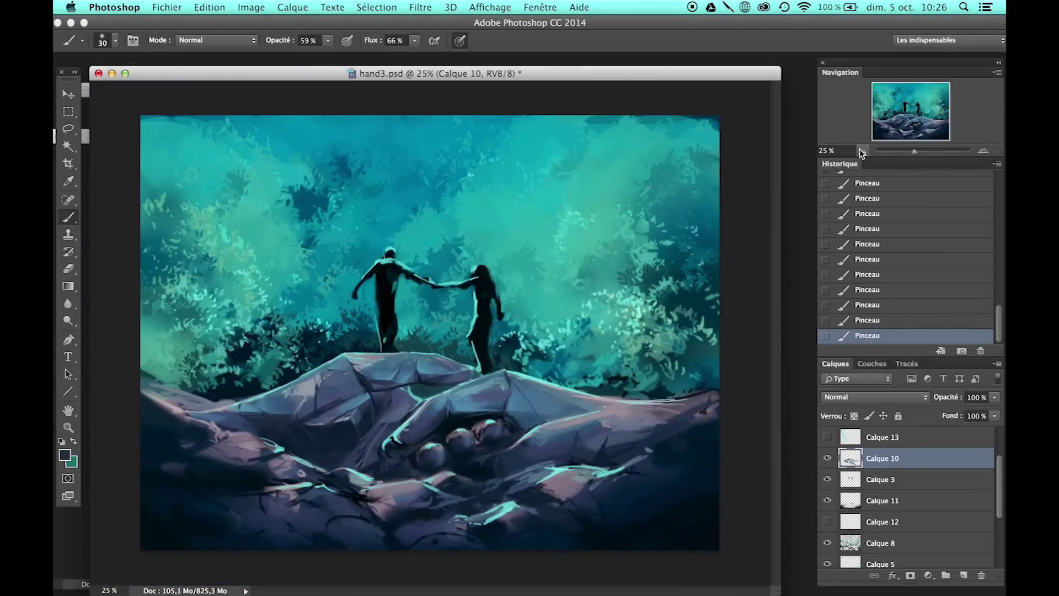
{"action": "key", "text": "bracketright"}
{"action": "key", "text": "bracketright"}
{"action": "key", "text": "bracketright"}
{"action": "left_click", "coordinate": [356, 545], "text": "alt"}
{"action": "key", "text": "super+minus"}
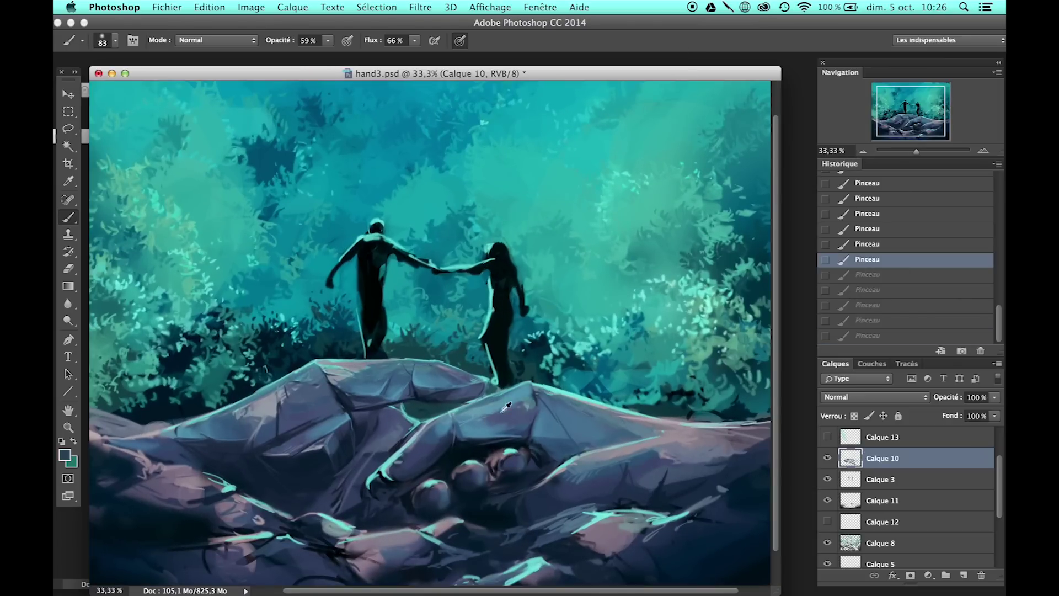
{"action": "left_click_drag", "start_coordinate": [965, 260], "coordinate": [966, 240]}
{"action": "left_click_drag", "start_coordinate": [467, 408], "coordinate": [526, 403]}
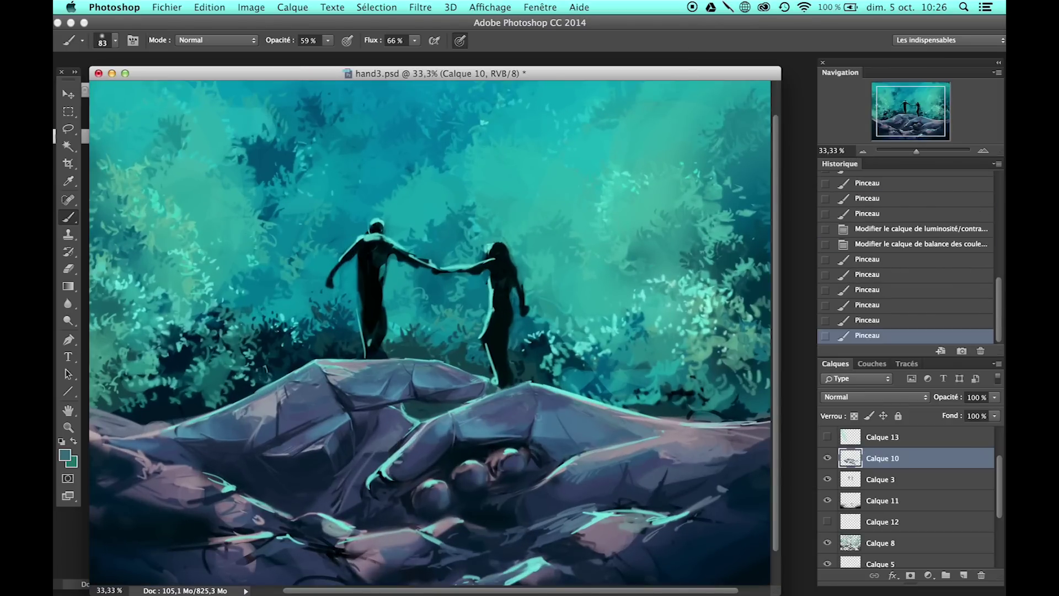
{"action": "left_click", "coordinate": [961, 243]}
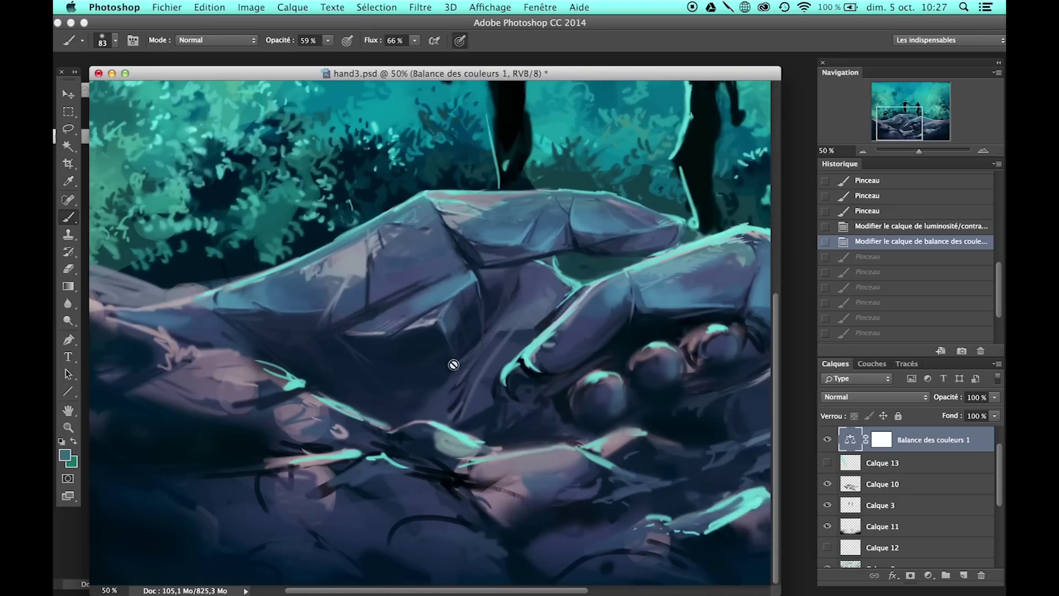
{"action": "left_click", "coordinate": [867, 211]}
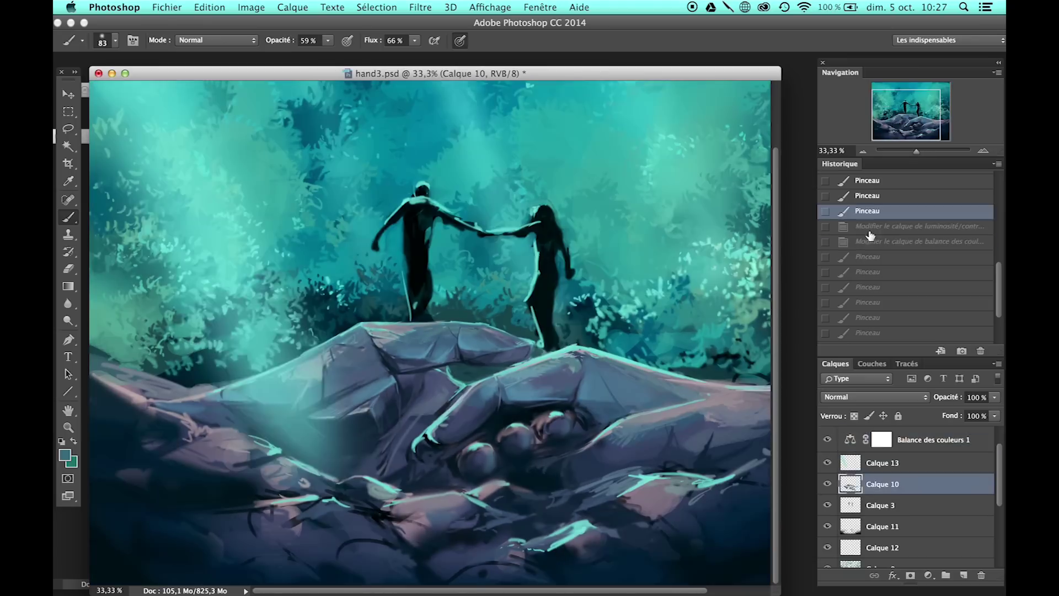
{"action": "left_click", "coordinate": [871, 257]}
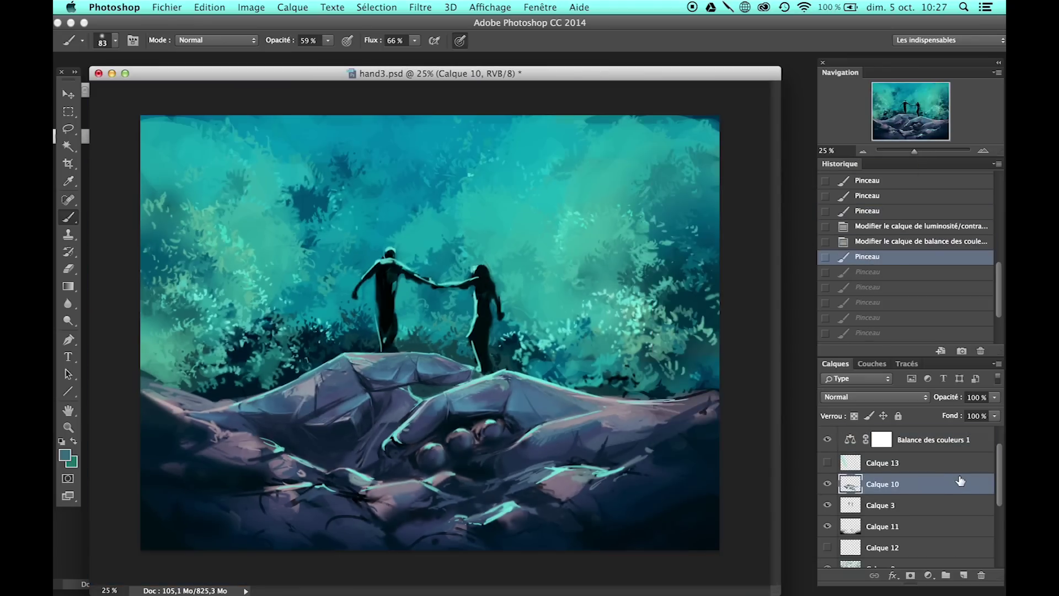
Step: Add a new layer, Calque 14, and paint on it
{"action": "left_click", "coordinate": [292, 7]}
{"action": "key", "text": "shift+ctrl+n"}
{"action": "key", "text": "Return"}
{"action": "key", "text": "ctrl+plus"}
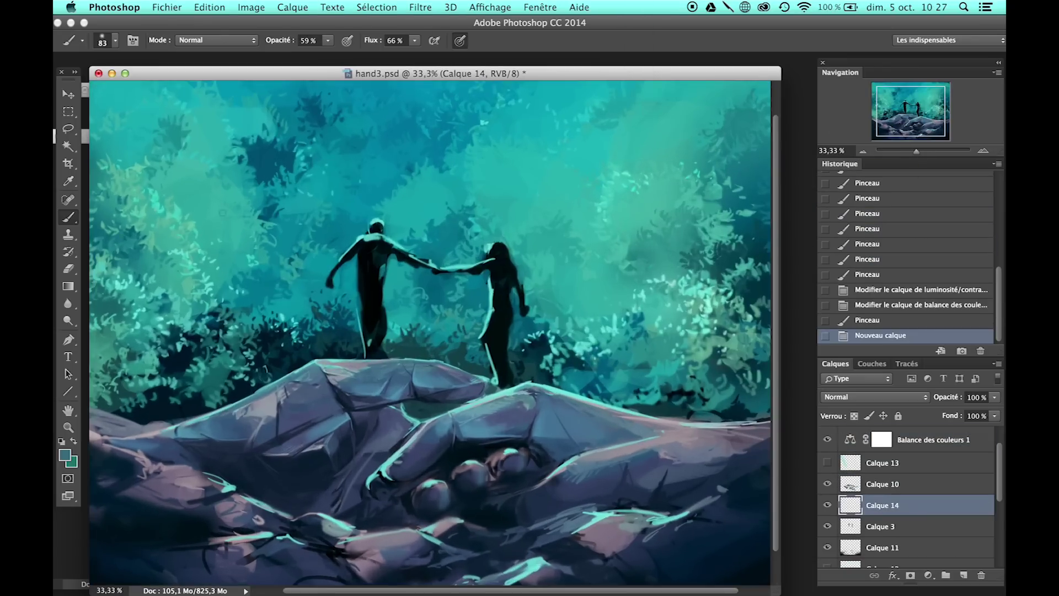
{"action": "left_click", "coordinate": [370, 256]}
Step: Clear the paint inside a rectangular area around the figures and deselect
{"action": "left_click", "coordinate": [372, 253]}
{"action": "key", "text": "m"}
{"action": "left_click_drag", "start_coordinate": [262, 180], "coordinate": [471, 404]}
{"action": "key", "text": "Delete"}
{"action": "key", "text": "ctrl+d"}
{"action": "key", "text": "b"}
Step: Paint pale light strokes on the man's shoulder and figure and the woman's back
{"action": "left_click", "coordinate": [365, 248]}
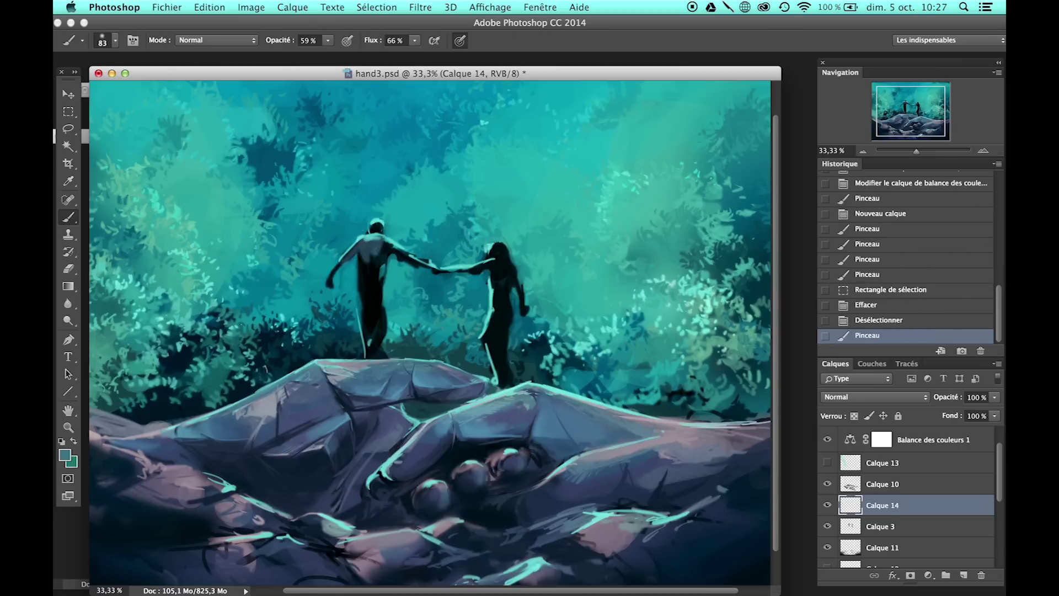
{"action": "left_click", "coordinate": [369, 251]}
{"action": "left_click", "coordinate": [370, 276]}
{"action": "left_click", "coordinate": [380, 253]}
{"action": "left_click", "coordinate": [377, 298]}
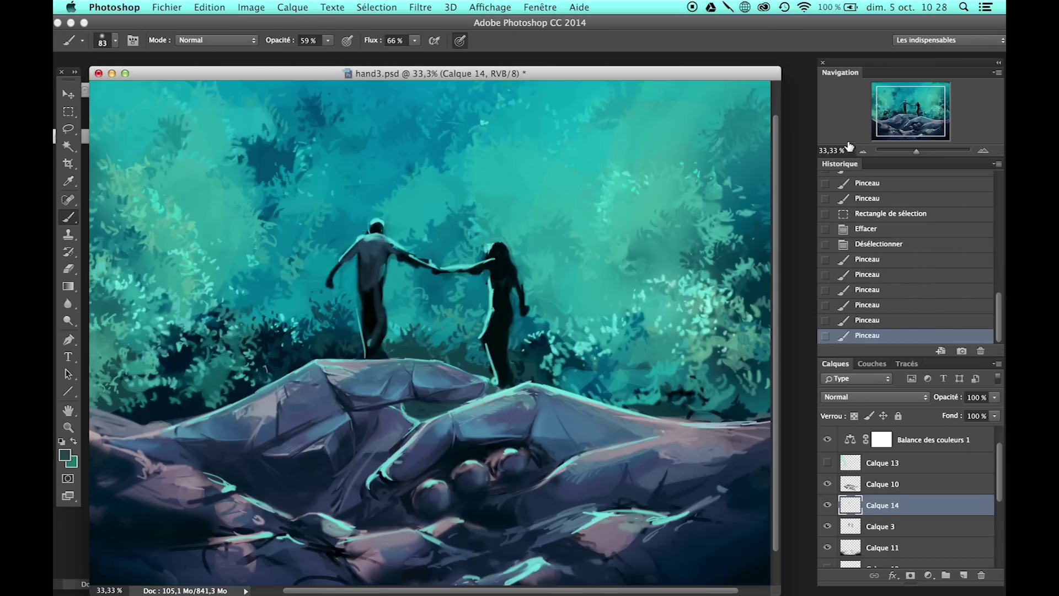
{"action": "key", "text": "ctrl+minus"}
{"action": "mouse_move", "coordinate": [500, 264]}
{"action": "left_mouse_down"}
{"action": "mouse_move", "coordinate": [508, 309]}
{"action": "mouse_move", "coordinate": [510, 291]}
{"action": "left_mouse_up"}
{"action": "left_click", "coordinate": [420, 420], "text": "alt"}
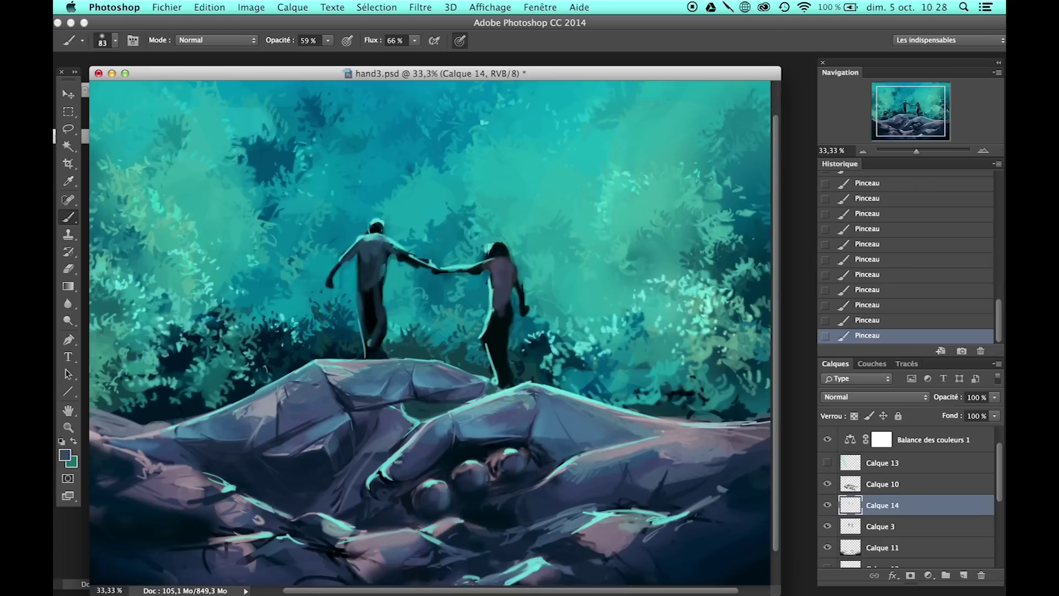
Step: Erase stray paint around the figures with the Eraser
{"action": "key", "text": "alt+bracketleft"}
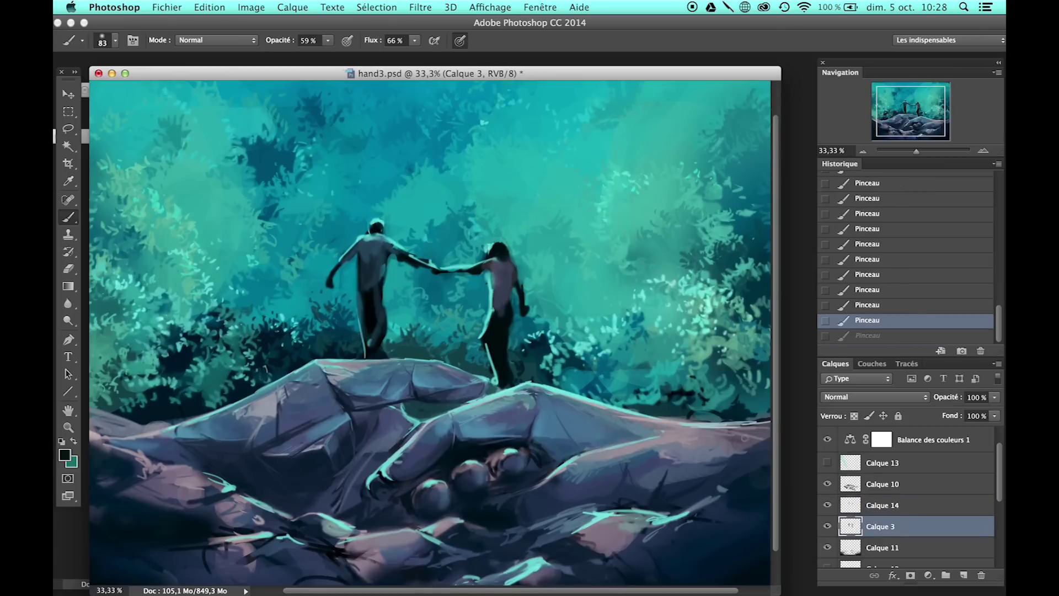
{"action": "key", "text": "e"}
{"action": "left_click_drag", "start_coordinate": [370, 235], "coordinate": [362, 240]}
Step: Shrink the brush tip to 65 px and paint small strokes around the woman's head
{"action": "left_click", "coordinate": [115, 40]}
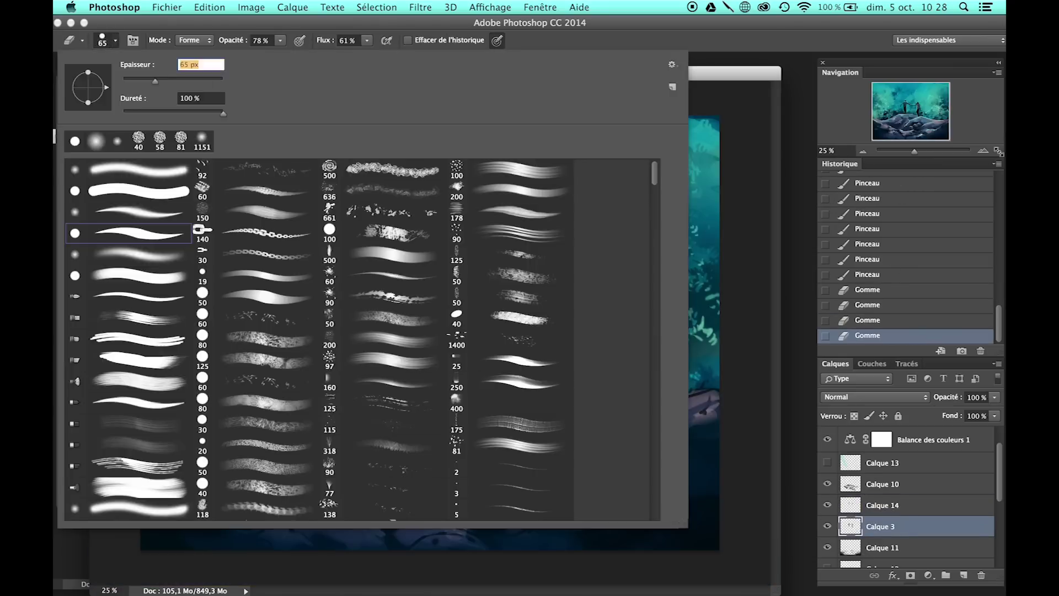
{"action": "key", "text": "b"}
{"action": "left_click_drag", "start_coordinate": [499, 248], "coordinate": [503, 243]}
{"action": "left_click_drag", "start_coordinate": [501, 247], "coordinate": [505, 257]}
Step: Merge Calque 14 down into Calque 3 and add a teal stroke by the woman's head
{"action": "key", "text": "alt+bracketright"}
{"action": "key", "text": "ctrl+e"}
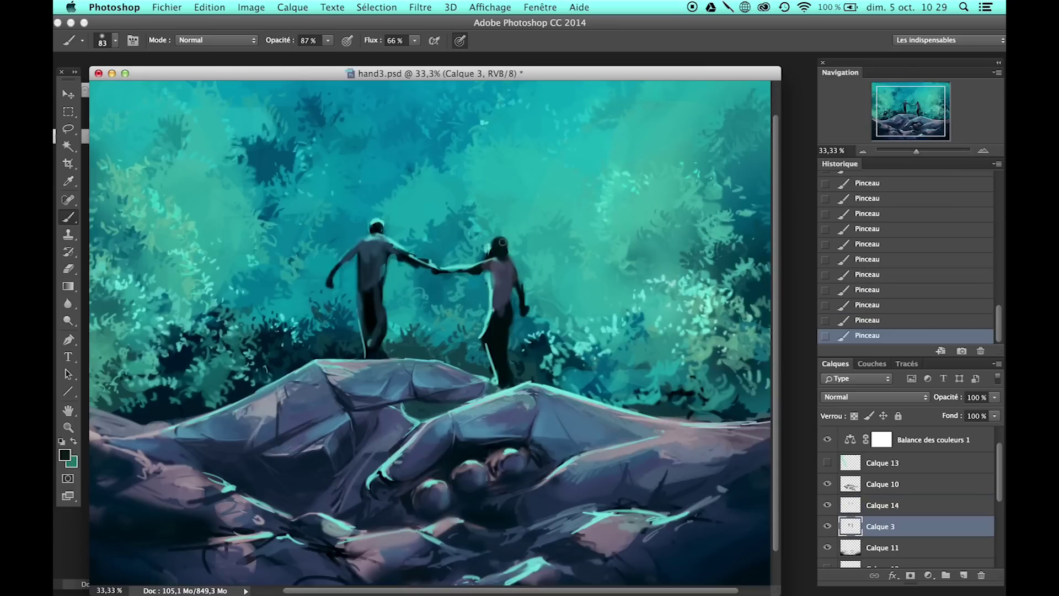
{"action": "left_click", "coordinate": [393, 473], "text": "alt"}
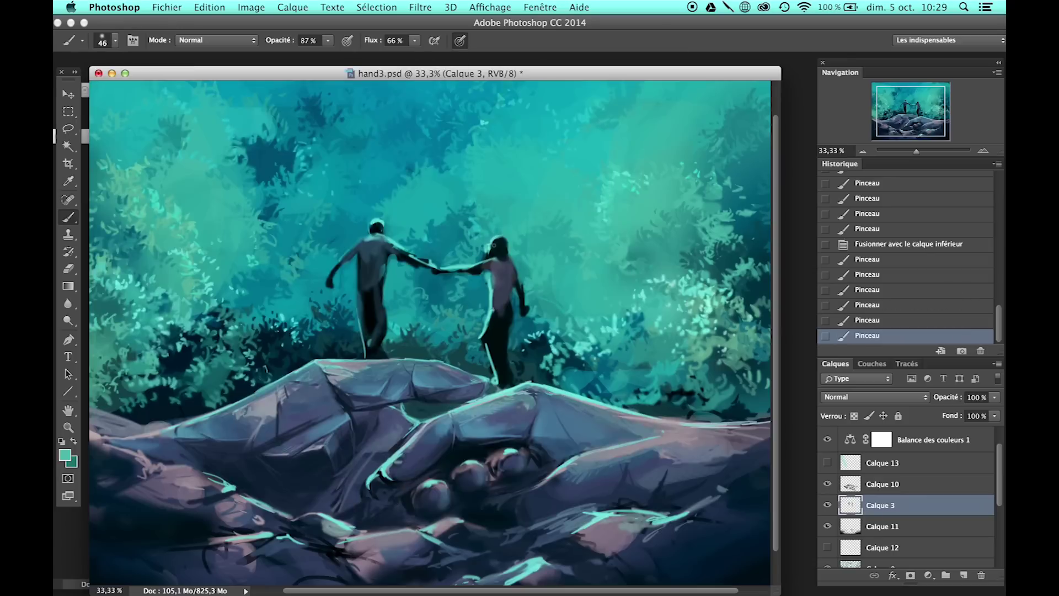
{"action": "mouse_move", "coordinate": [494, 248]}
{"action": "left_mouse_down"}
{"action": "mouse_move", "coordinate": [498, 261]}
{"action": "mouse_move", "coordinate": [490, 255]}
{"action": "left_mouse_up"}
Step: Paint and erase the man's and woman's heads with sampled teal and dark tones
{"action": "key", "text": "e"}
{"action": "key", "text": "b"}
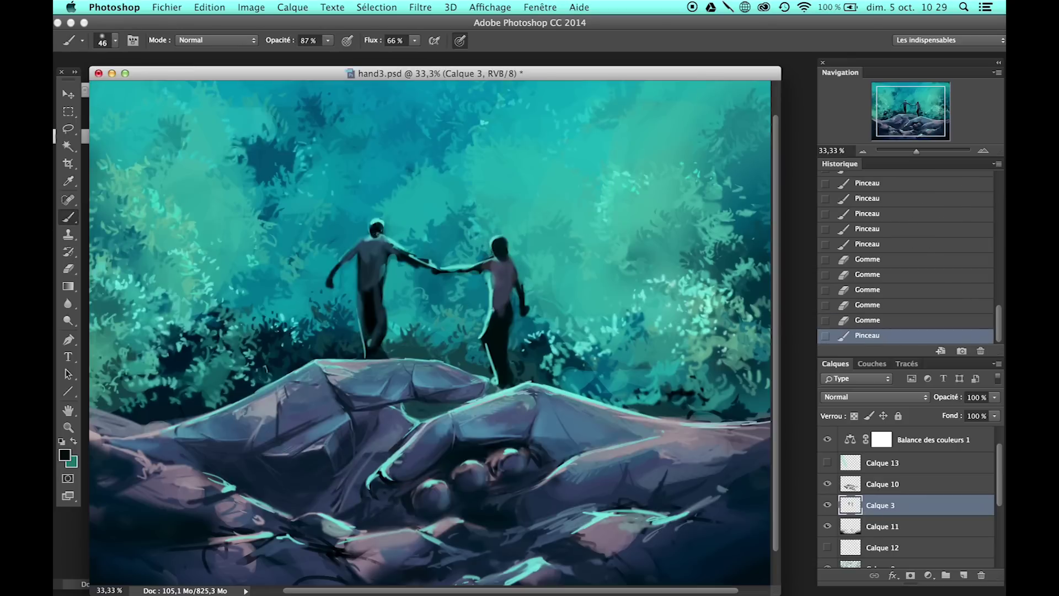
{"action": "left_click", "coordinate": [380, 232], "text": "alt"}
{"action": "left_click_drag", "start_coordinate": [358, 209], "coordinate": [386, 243]}
{"action": "key", "text": "e"}
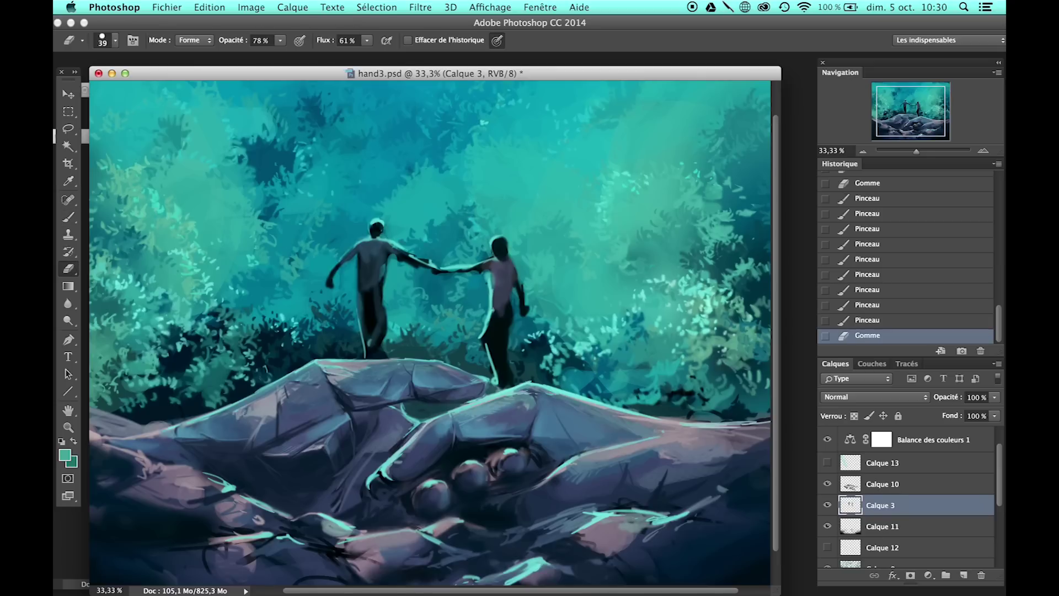
{"action": "key", "text": "b"}
{"action": "left_click", "coordinate": [372, 228], "text": "alt"}
{"action": "left_click_drag", "start_coordinate": [506, 251], "coordinate": [503, 285]}
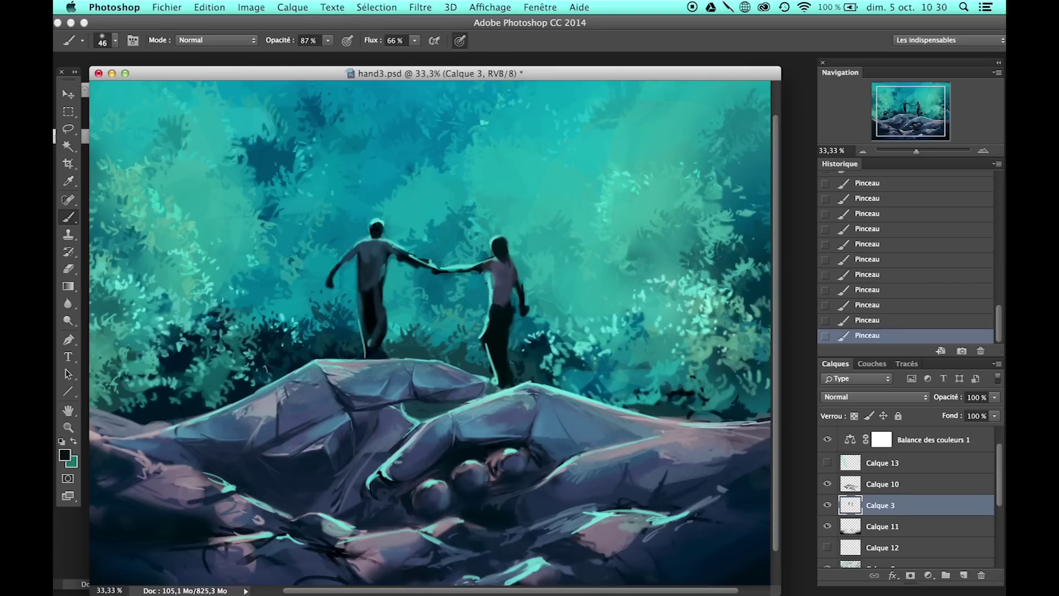
{"action": "key", "text": "e"}
{"action": "left_click_drag", "start_coordinate": [509, 307], "coordinate": [506, 293]}
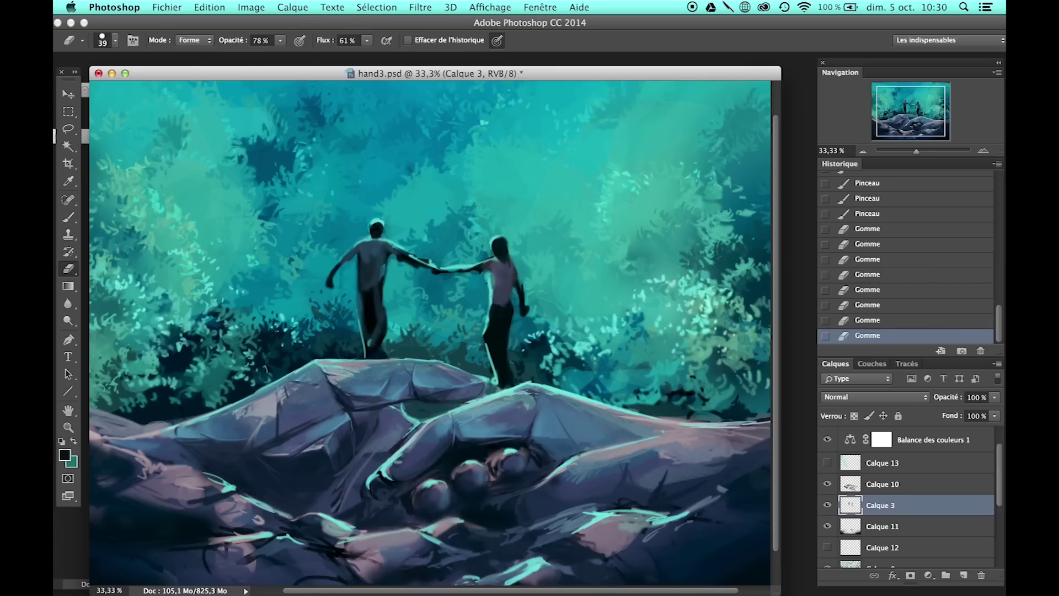
Step: Turn on both light-ray layers, then try dark edge gradients and undo them
{"action": "left_click", "coordinate": [863, 150]}
{"action": "left_click_drag", "start_coordinate": [827, 463], "coordinate": [827, 547]}
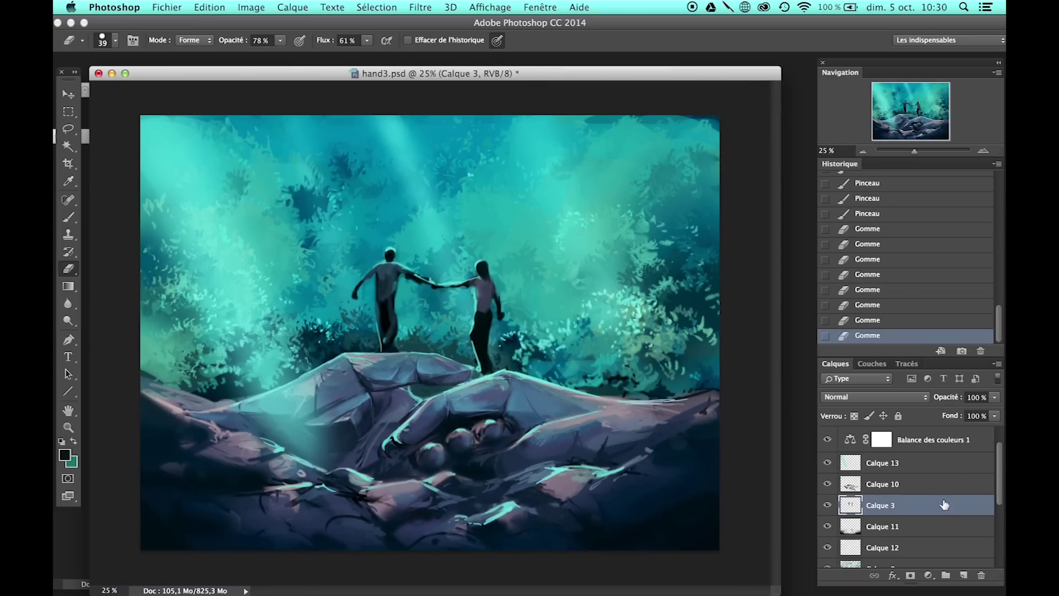
{"action": "left_click", "coordinate": [945, 525]}
{"action": "key", "text": "ctrl+shift+alt+n"}
{"action": "key", "text": "g"}
{"action": "left_click_drag", "start_coordinate": [143, 309], "coordinate": [326, 265]}
{"action": "left_click_drag", "start_coordinate": [508, 250], "coordinate": [690, 248]}
{"action": "key", "text": "ctrl+alt+z"}
{"action": "key", "text": "ctrl+alt+z"}
Step: Darken the canvas edges on Calque 11 with a huge soft brush
{"action": "left_click", "coordinate": [882, 521]}
{"action": "key", "text": "b"}
{"action": "left_click", "coordinate": [115, 40]}
{"action": "left_click_drag", "start_coordinate": [187, 79], "coordinate": [213, 80]}
{"action": "key", "text": "Return"}
{"action": "left_click_drag", "start_coordinate": [551, 496], "coordinate": [706, 497]}
{"action": "left_click_drag", "start_coordinate": [166, 441], "coordinate": [286, 287]}
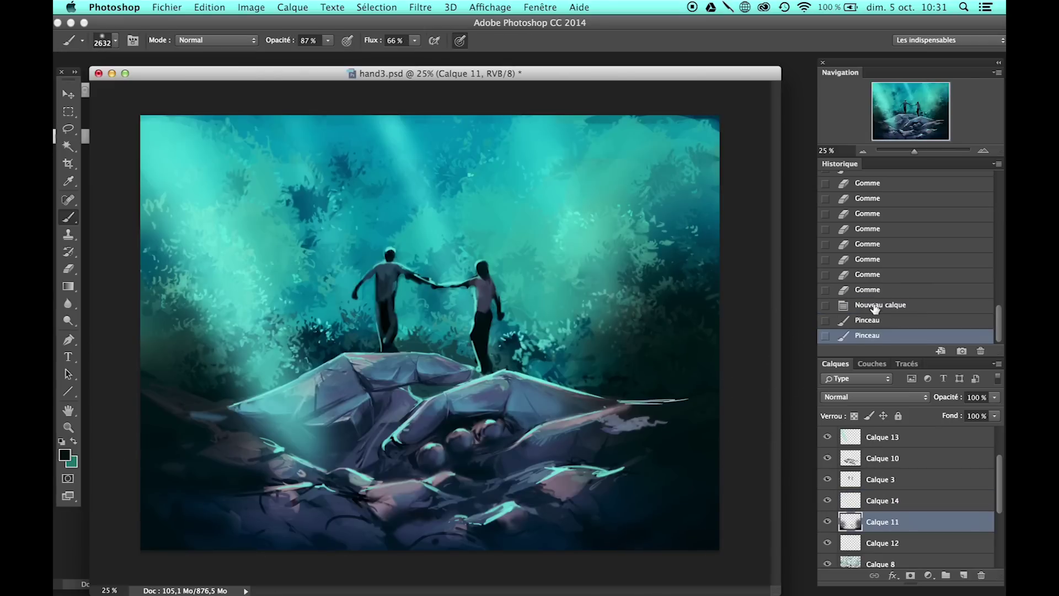
Step: Revert the dark edge strokes and paint a soft teal glow on new layer Calque 15
{"action": "left_click", "coordinate": [876, 306]}
{"action": "left_click", "coordinate": [305, 8]}
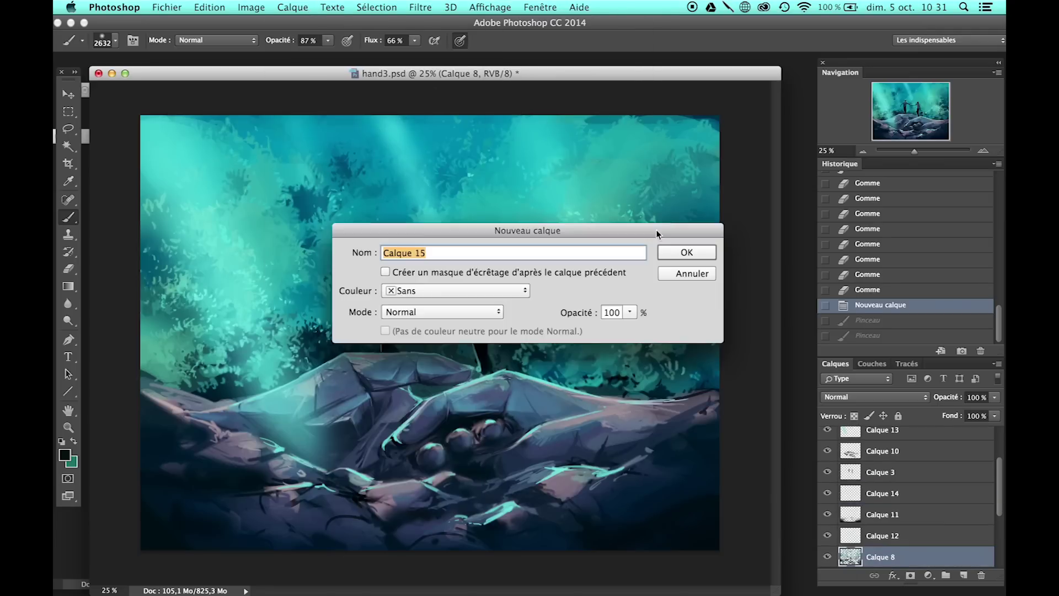
{"action": "key", "text": "Return"}
{"action": "left_click", "coordinate": [220, 270], "text": "alt"}
{"action": "left_click_drag", "start_coordinate": [220, 359], "coordinate": [165, 430]}
{"action": "left_click_drag", "start_coordinate": [634, 276], "coordinate": [717, 364]}
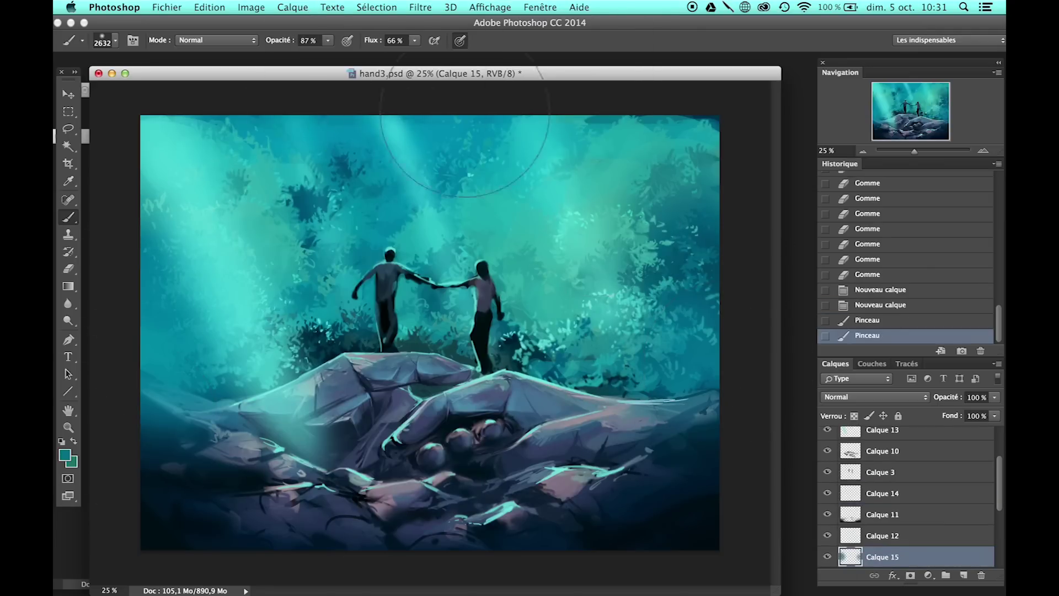
Step: Darken the lower right, then rewind history to the empty Calque 15
{"action": "left_click_drag", "start_coordinate": [204, 386], "coordinate": [275, 452]}
{"action": "left_click_drag", "start_coordinate": [711, 331], "coordinate": [690, 441]}
{"action": "left_click_drag", "start_coordinate": [634, 342], "coordinate": [717, 496]}
{"action": "left_click", "coordinate": [905, 321]}
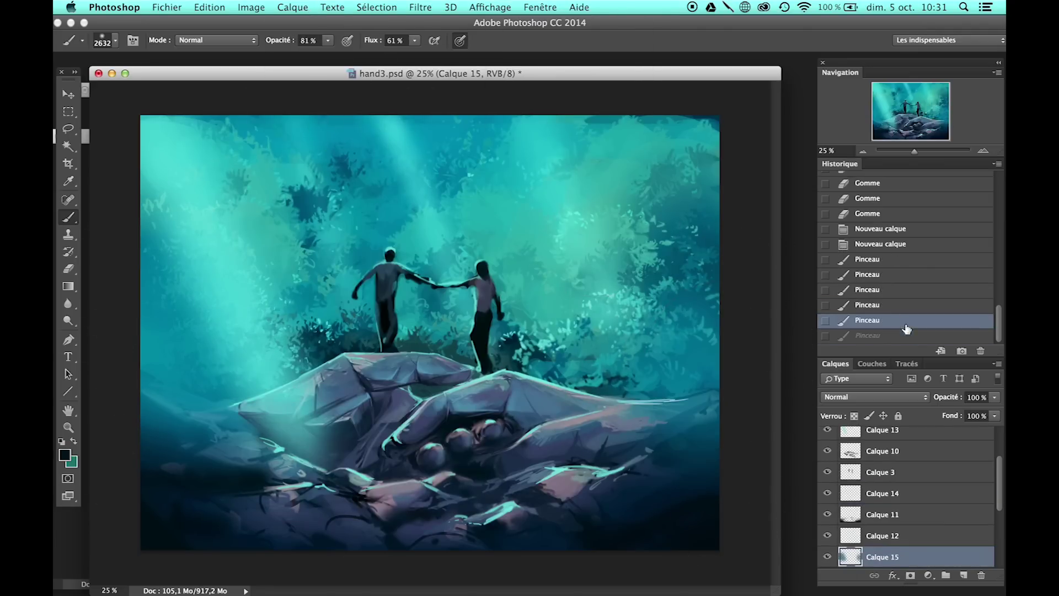
{"action": "left_click", "coordinate": [880, 243]}
Step: Repaint the teal glow at 38% opacity and shade the lower-right rocks darker
{"action": "left_click", "coordinate": [348, 119], "text": "alt"}
{"action": "key", "text": "3"}
{"action": "key", "text": "8"}
{"action": "left_click_drag", "start_coordinate": [176, 249], "coordinate": [260, 408]}
{"action": "left_click_drag", "start_coordinate": [606, 253], "coordinate": [711, 474]}
{"action": "left_click_drag", "start_coordinate": [276, 543], "coordinate": [386, 524]}
{"action": "left_click_drag", "start_coordinate": [524, 485], "coordinate": [712, 408]}
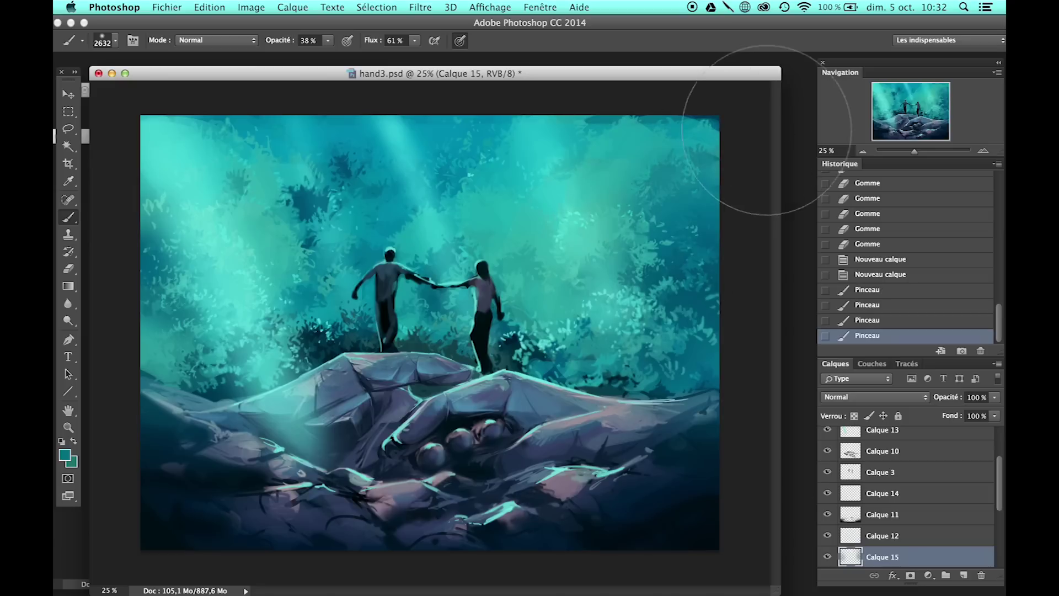
{"action": "left_click_drag", "start_coordinate": [717, 353], "coordinate": [618, 486]}
{"action": "left_click_drag", "start_coordinate": [711, 386], "coordinate": [562, 496]}
{"action": "left_click_drag", "start_coordinate": [717, 441], "coordinate": [634, 552]}
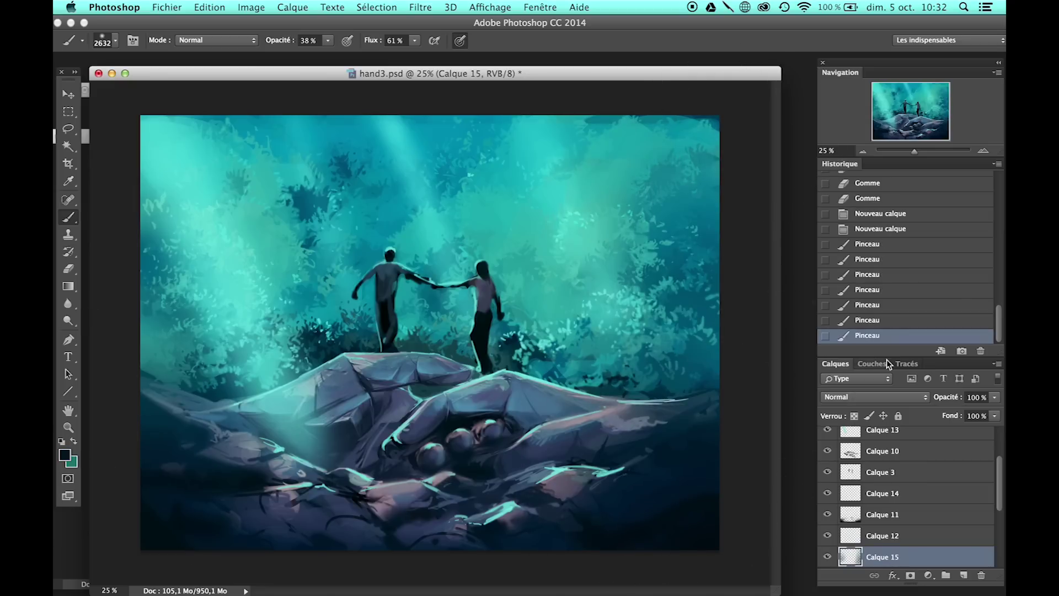
Step: Move Calque 15 up to sit just below Calque 13
{"action": "key", "text": "ctrl+bracketright"}
{"action": "scroll", "coordinate": [938, 497], "scroll_direction": "up", "scroll_amount": 1}
{"action": "left_click_drag", "start_coordinate": [938, 526], "coordinate": [926, 474]}
{"action": "left_click", "coordinate": [858, 465]}
Step: Push the colour balance highlights (Tons clairs) Magenta/Vert toward green, to +30
{"action": "double_click", "coordinate": [850, 439]}
{"action": "key", "text": "alt+3"}
{"action": "left_click_drag", "start_coordinate": [800, 227], "coordinate": [812, 227]}
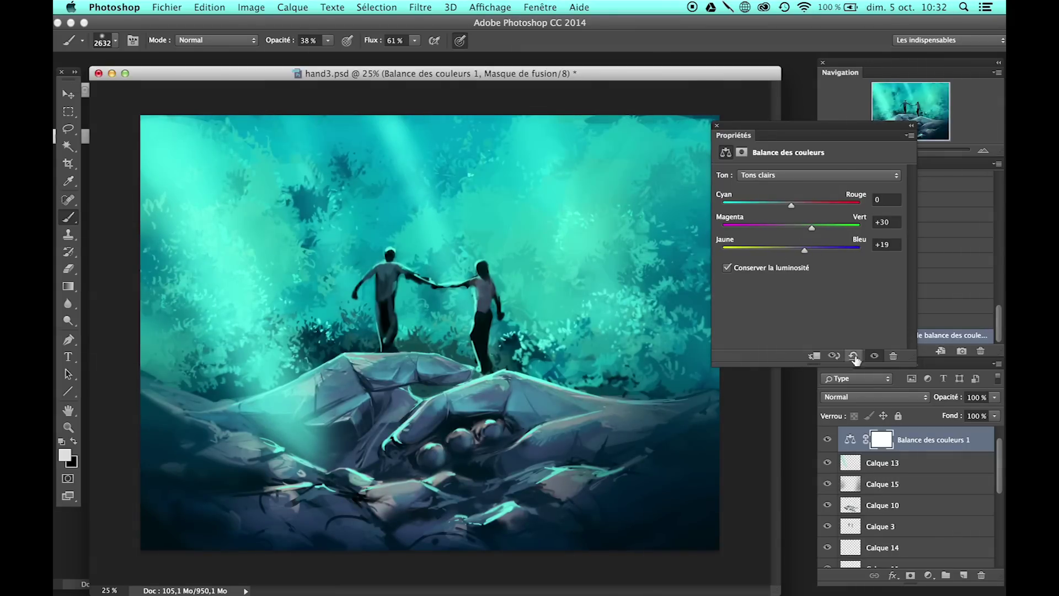
Step: Undo the colour balance highlight change and return to Calque 15
{"action": "left_click", "coordinate": [853, 355]}
{"action": "key", "text": "ctrl+z"}
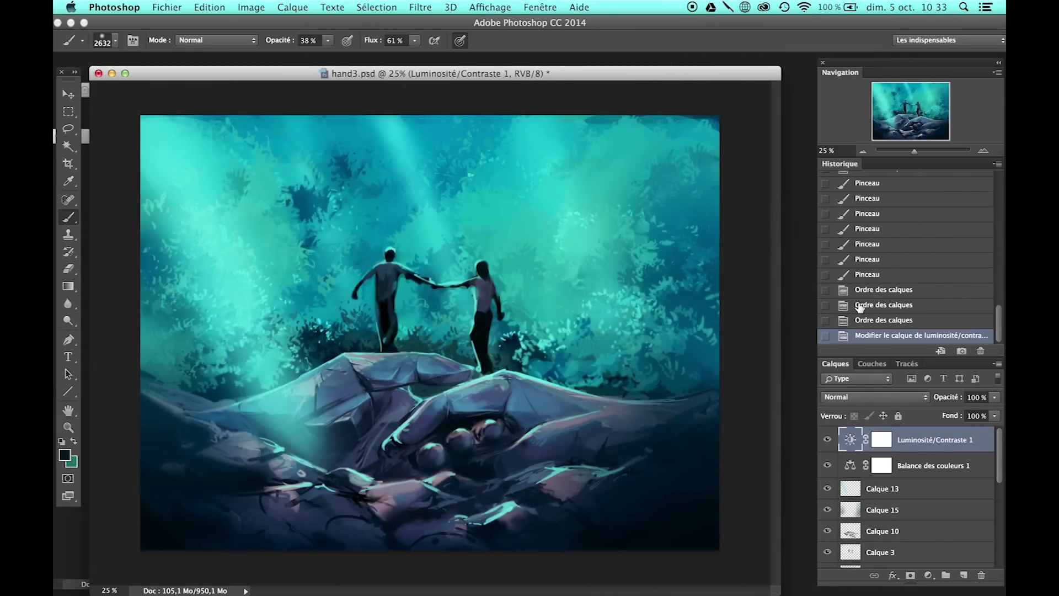
{"action": "left_click", "coordinate": [856, 515]}
Step: Pick a lighter teal foreground colour and set brush opacity to 58%
{"action": "left_click", "coordinate": [64, 453]}
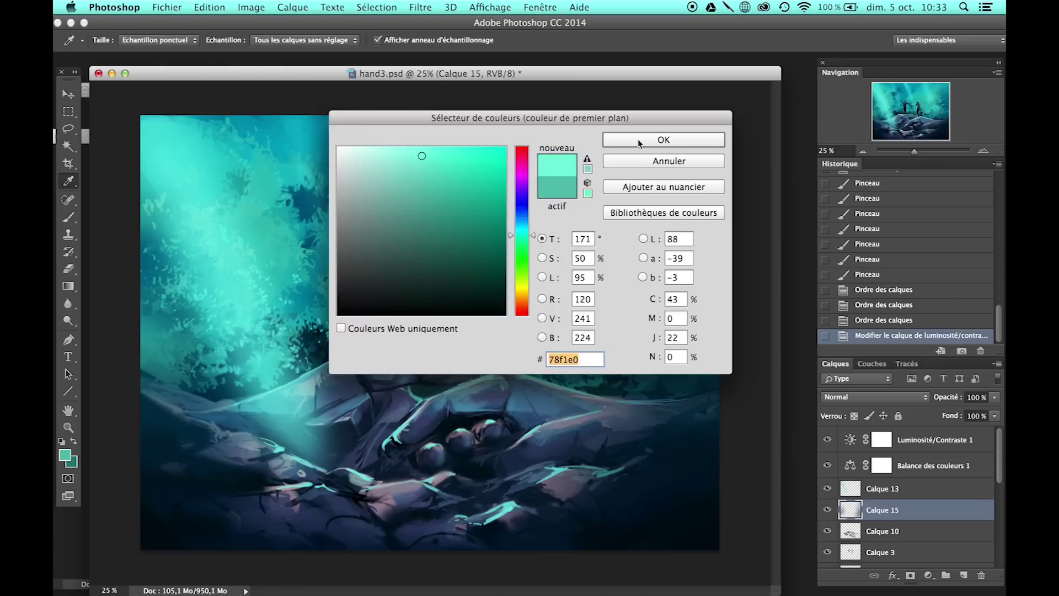
{"action": "left_click", "coordinate": [676, 137]}
{"action": "left_click", "coordinate": [473, 182]}
{"action": "left_click", "coordinate": [65, 454]}
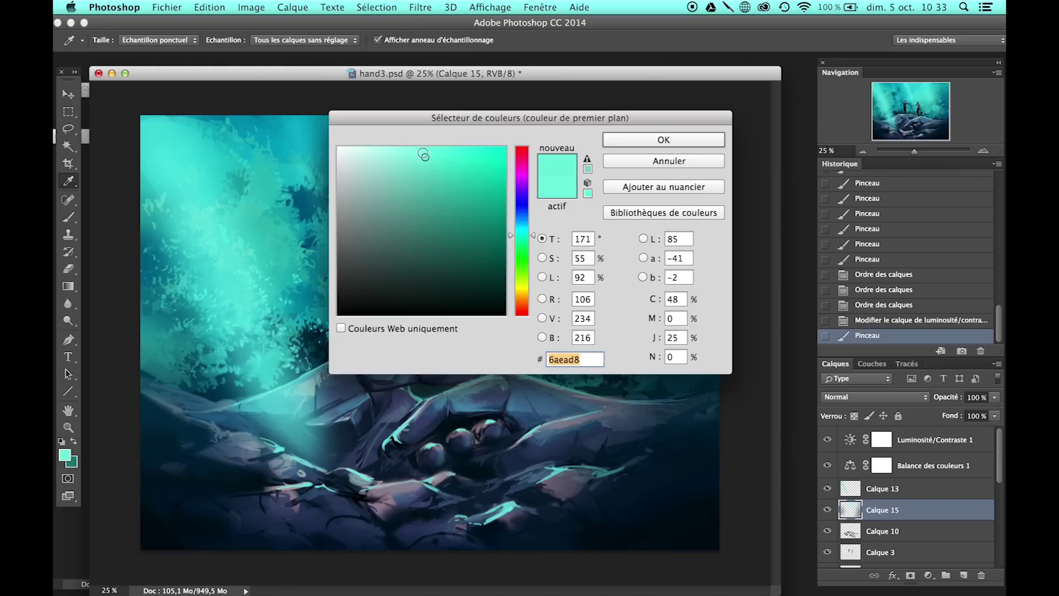
{"action": "left_click", "coordinate": [683, 139]}
{"action": "key", "text": "5"}
{"action": "key", "text": "8"}
{"action": "left_click", "coordinate": [597, 101]}
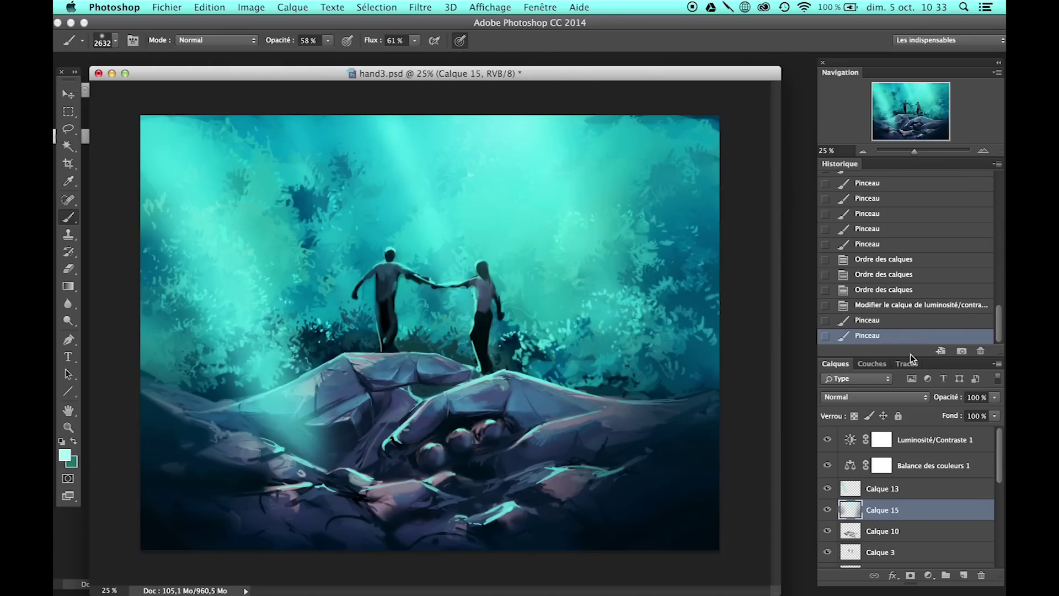
Step: Brighten the top-centre sky with bright teal on new layer Calque 16
{"action": "left_click", "coordinate": [873, 305]}
{"action": "left_click", "coordinate": [882, 509]}
{"action": "left_click", "coordinate": [292, 7]}
{"action": "left_click", "coordinate": [486, 33]}
{"action": "mouse_move", "coordinate": [387, 144]}
{"action": "left_mouse_down"}
{"action": "mouse_move", "coordinate": [420, 126]}
{"action": "mouse_move", "coordinate": [448, 133]}
{"action": "left_mouse_up"}
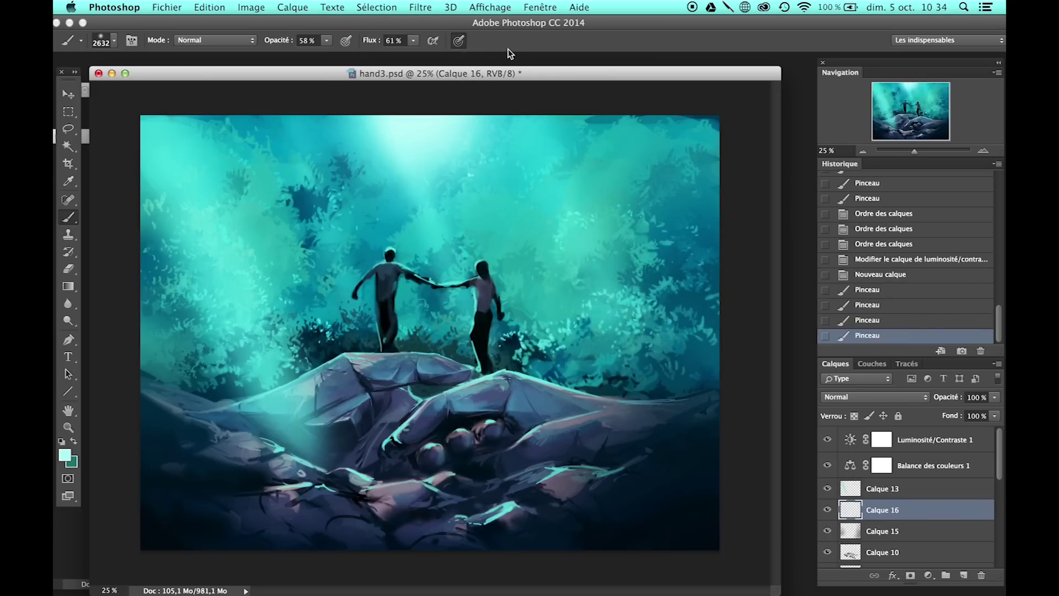
{"action": "key", "text": "ctrl+z"}
{"action": "left_click", "coordinate": [64, 454]}
{"action": "key", "text": "Escape"}
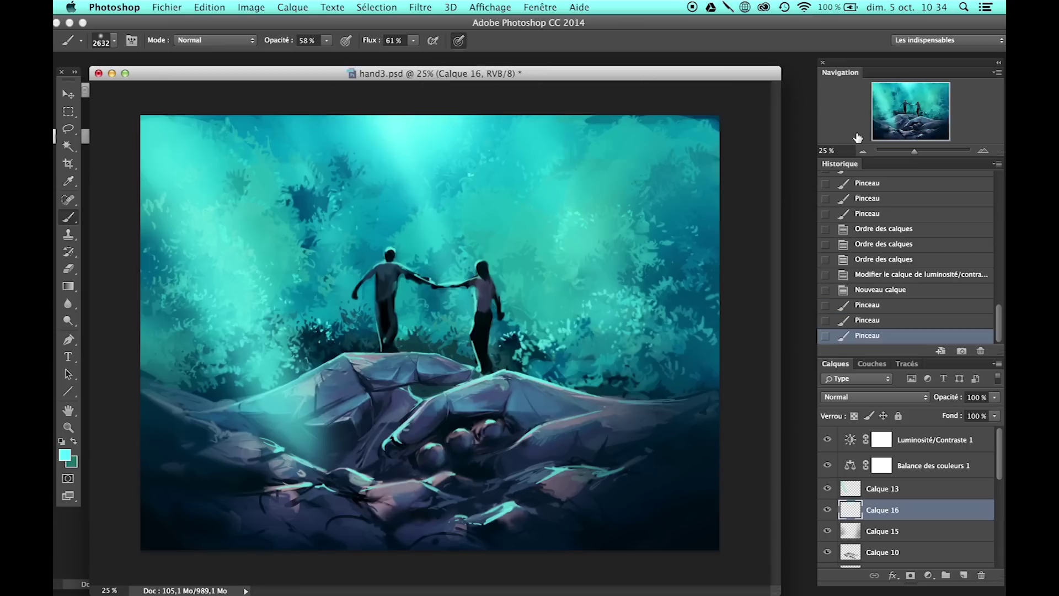
Step: Hide Calque 13 and retune the Balance des couleurs sliders for the tonal ranges
{"action": "left_click", "coordinate": [827, 488]}
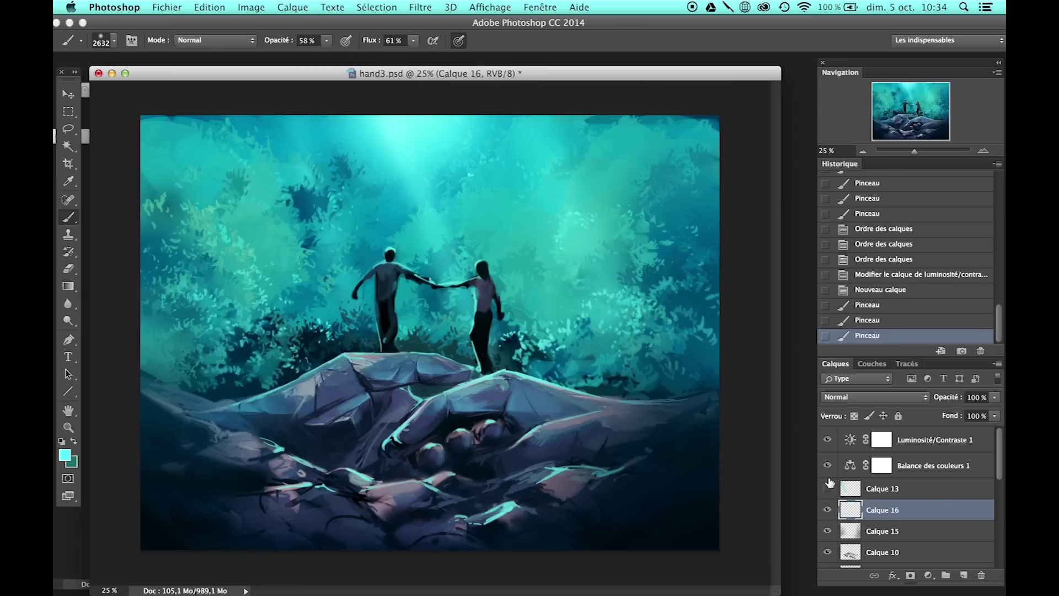
{"action": "double_click", "coordinate": [850, 465]}
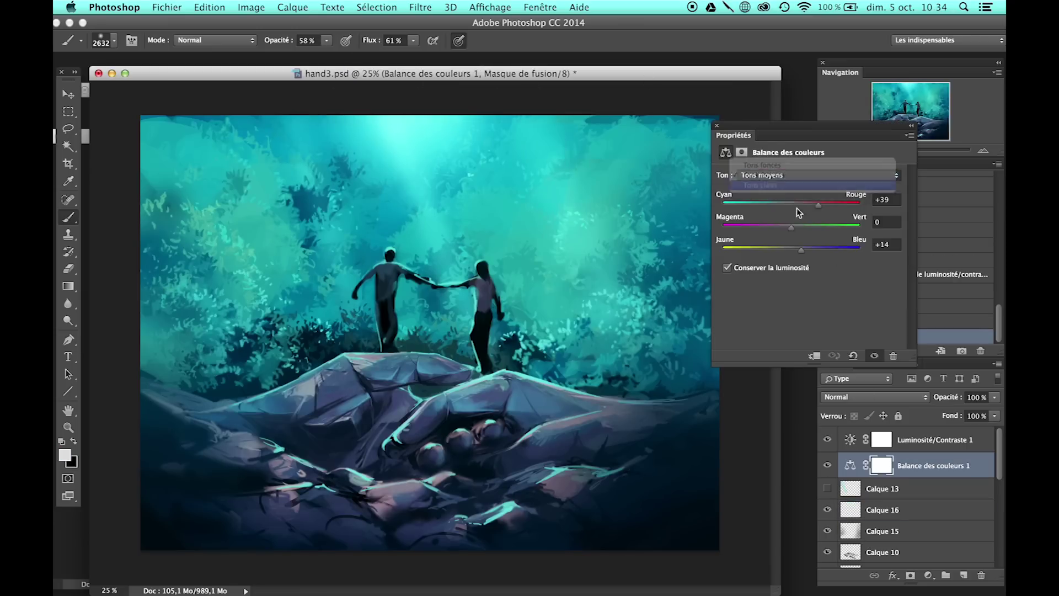
{"action": "left_click", "coordinate": [816, 175]}
{"action": "left_click", "coordinate": [817, 155]}
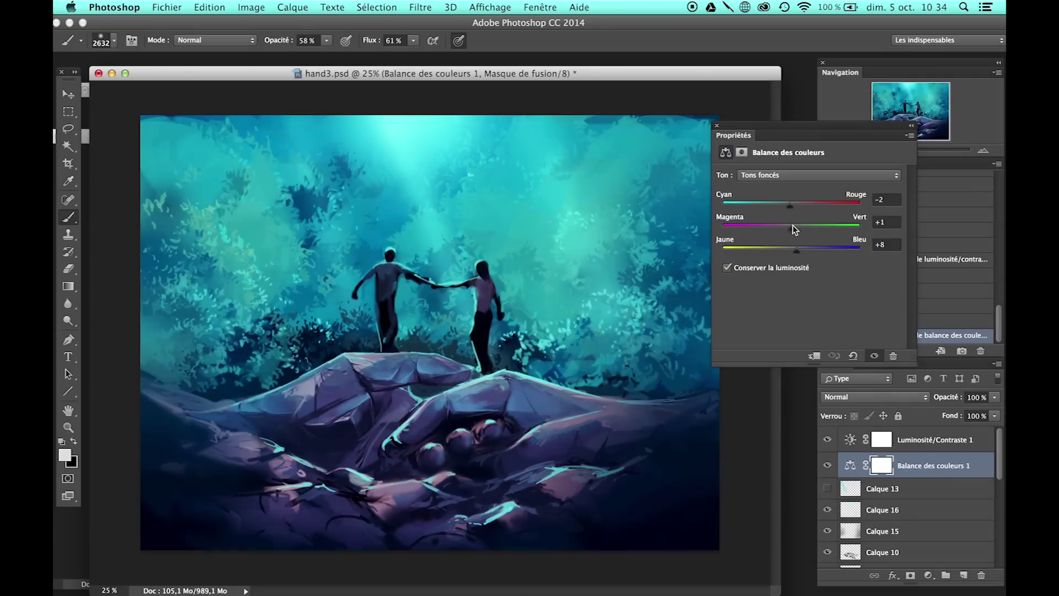
{"action": "left_click_drag", "start_coordinate": [796, 251], "coordinate": [804, 251]}
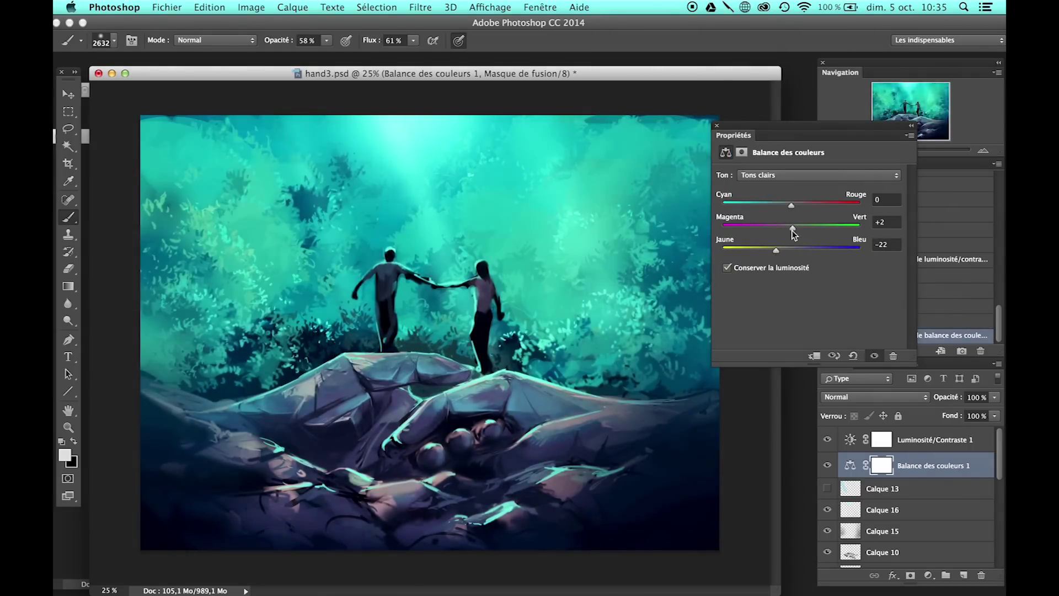
{"action": "left_click", "coordinate": [853, 334]}
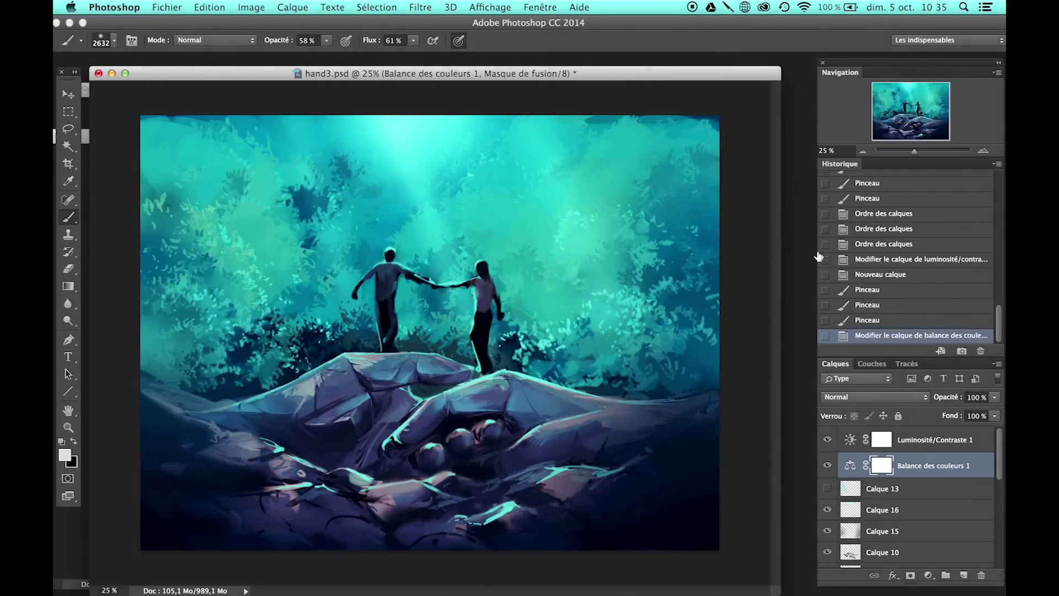